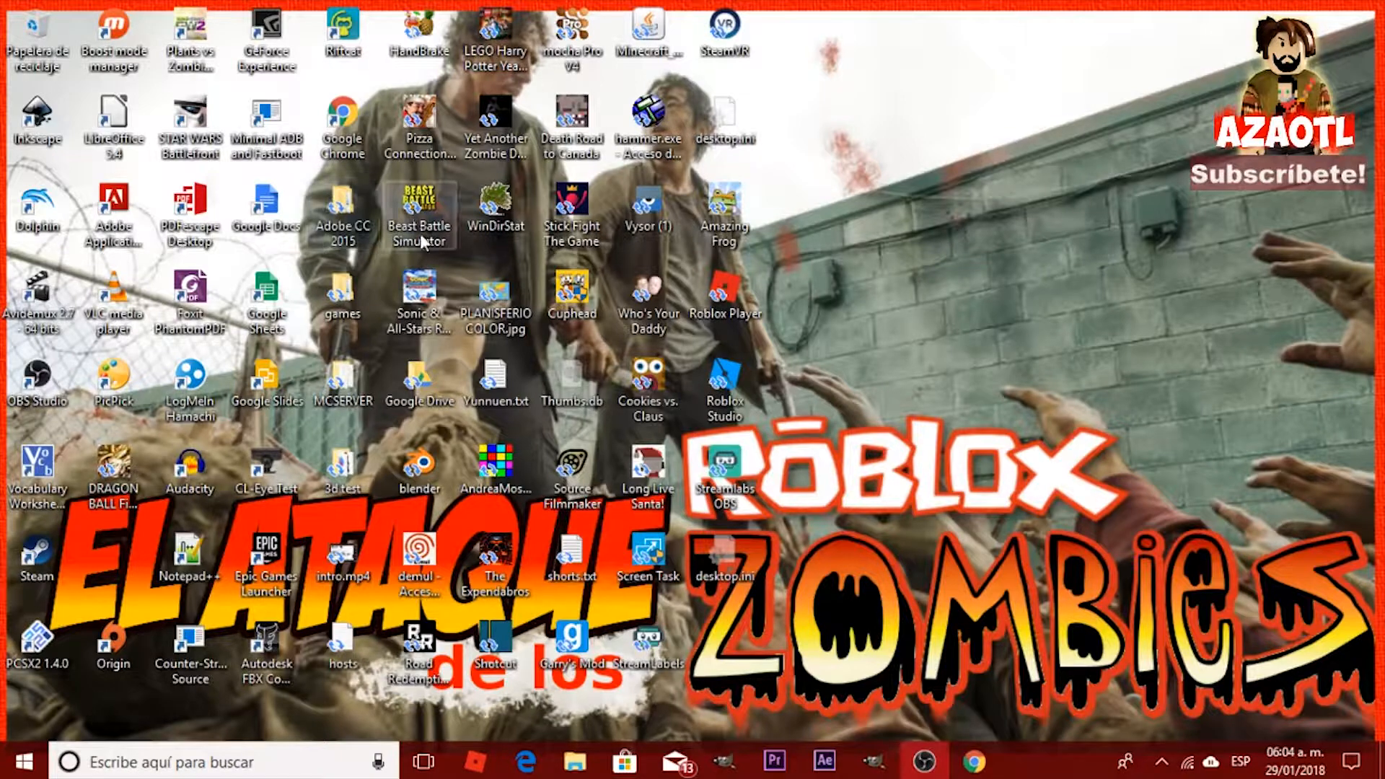
# Launch Blender and start a new scene from the default start-up file.
pyautogui.doubleClick(415, 469)
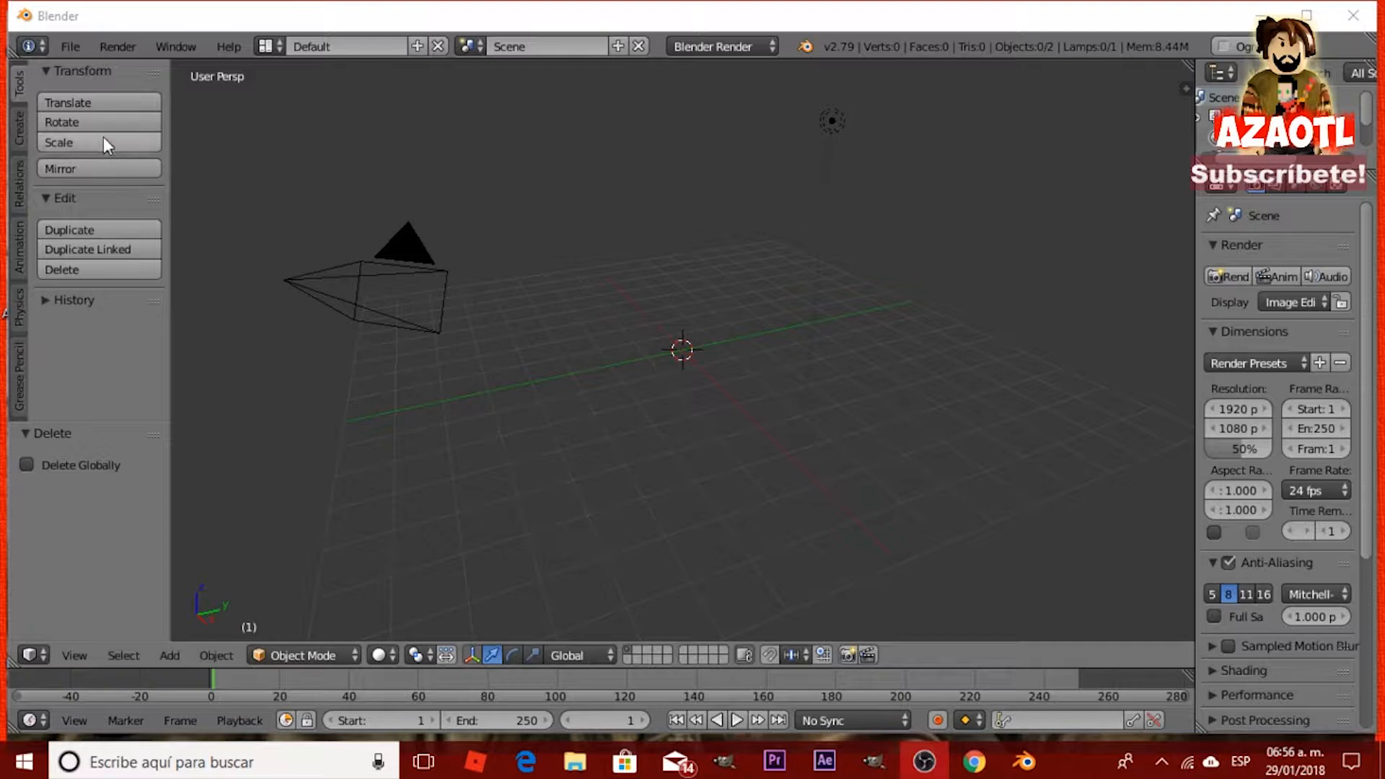
pyautogui.click(78, 45)
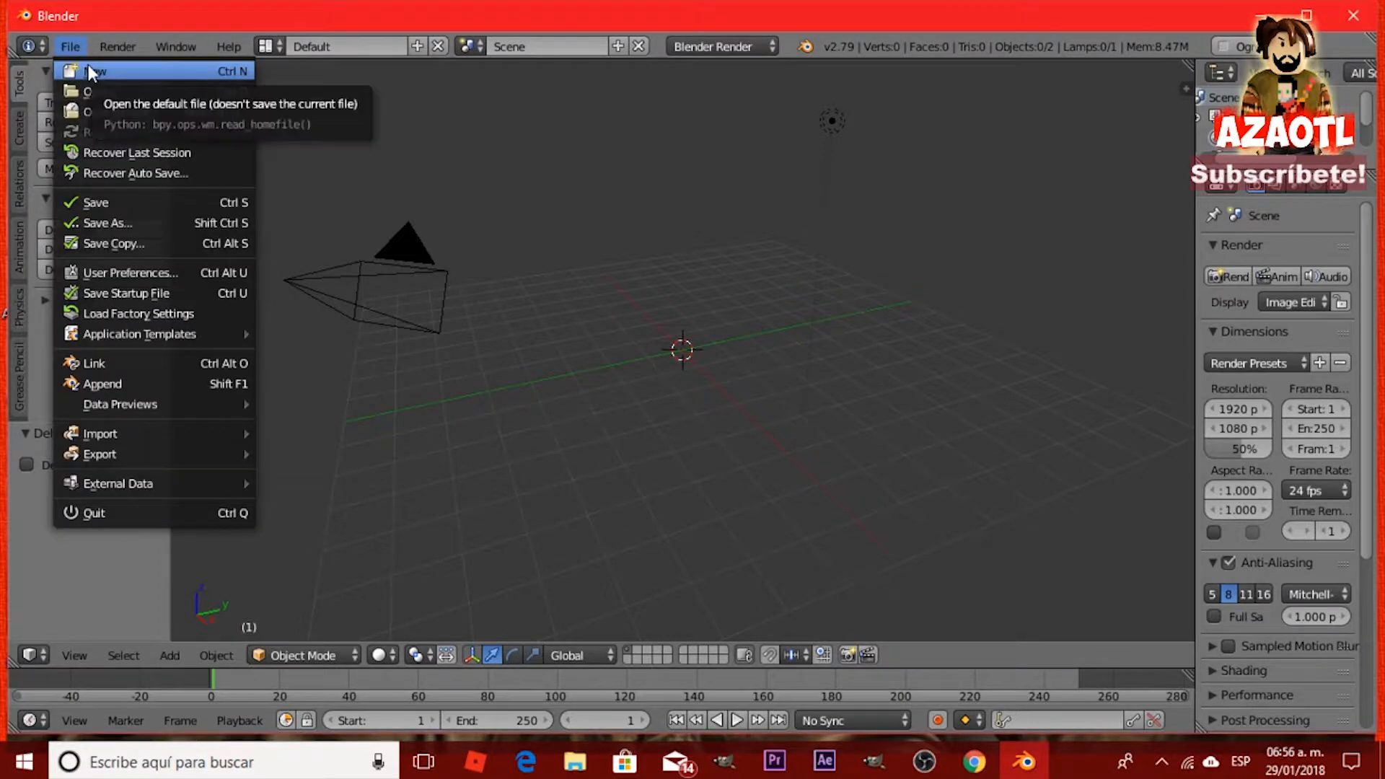
pyautogui.click(88, 63)
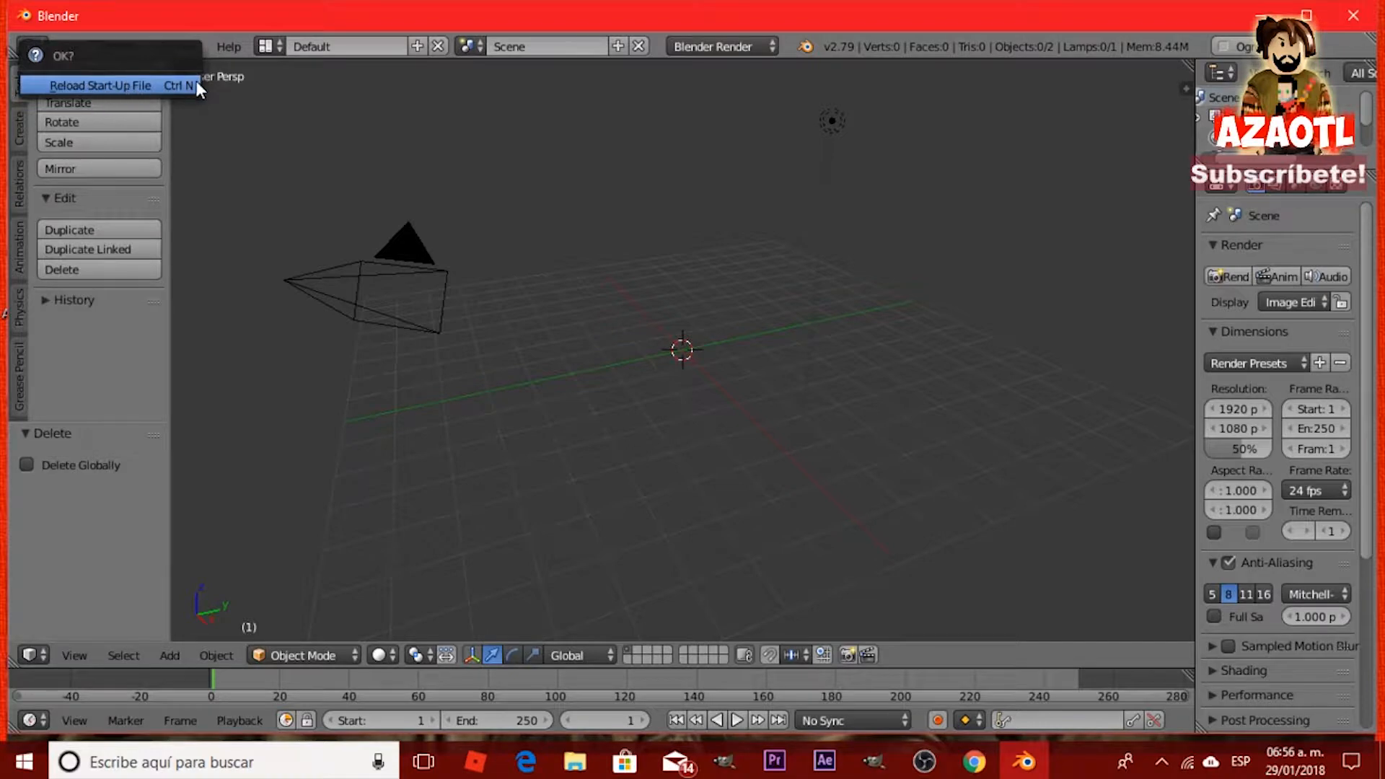
pyautogui.click(158, 84)
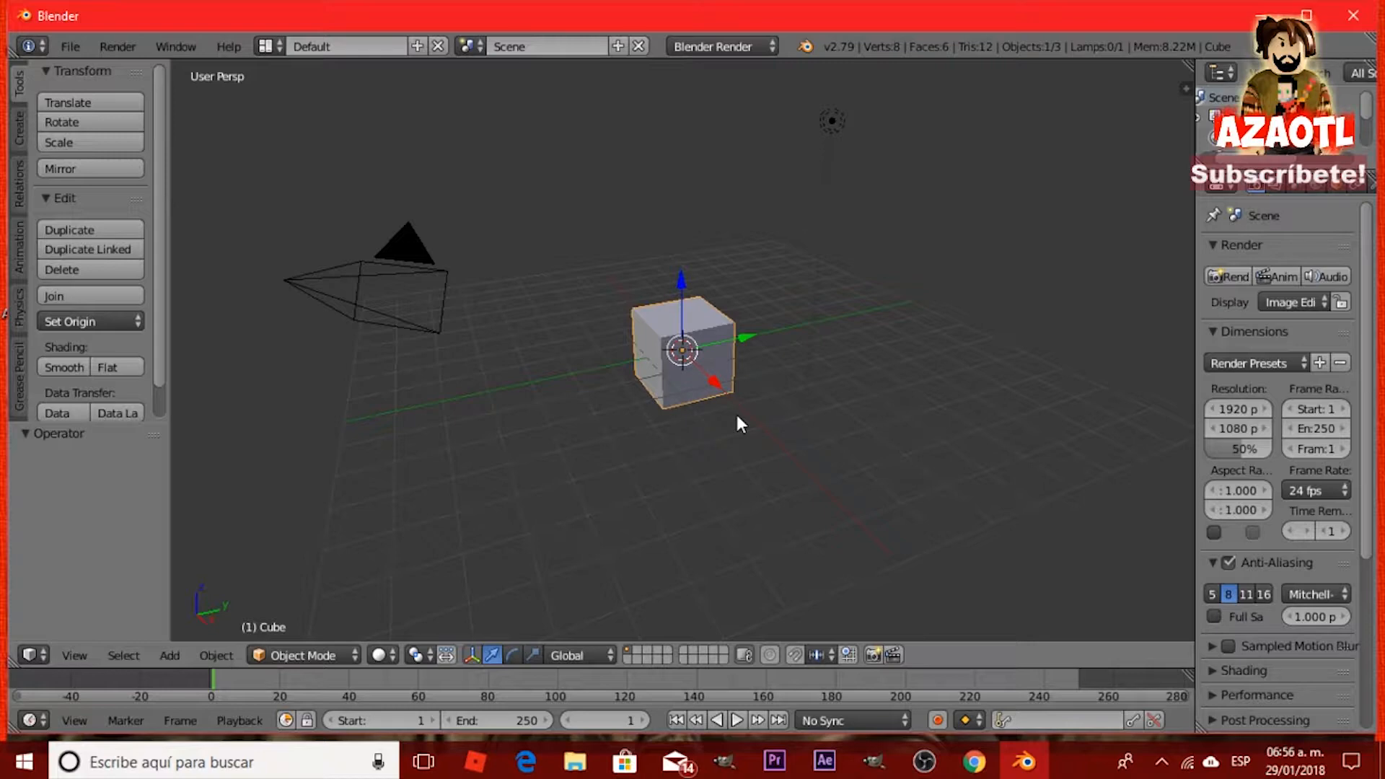
# Examine the default cube from the front, right, left and top views, ending in the front view.
pyautogui.press('KP_1')
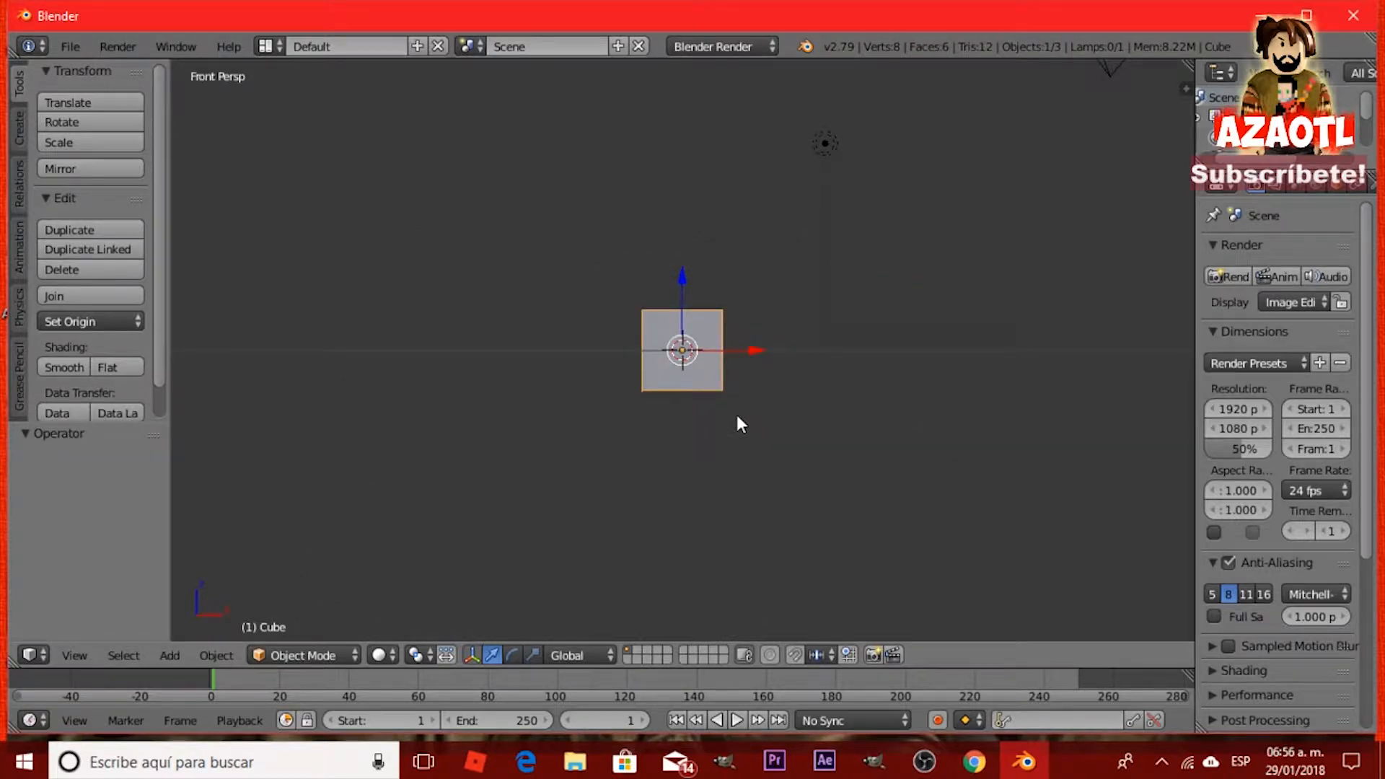
pyautogui.press('KP_8')
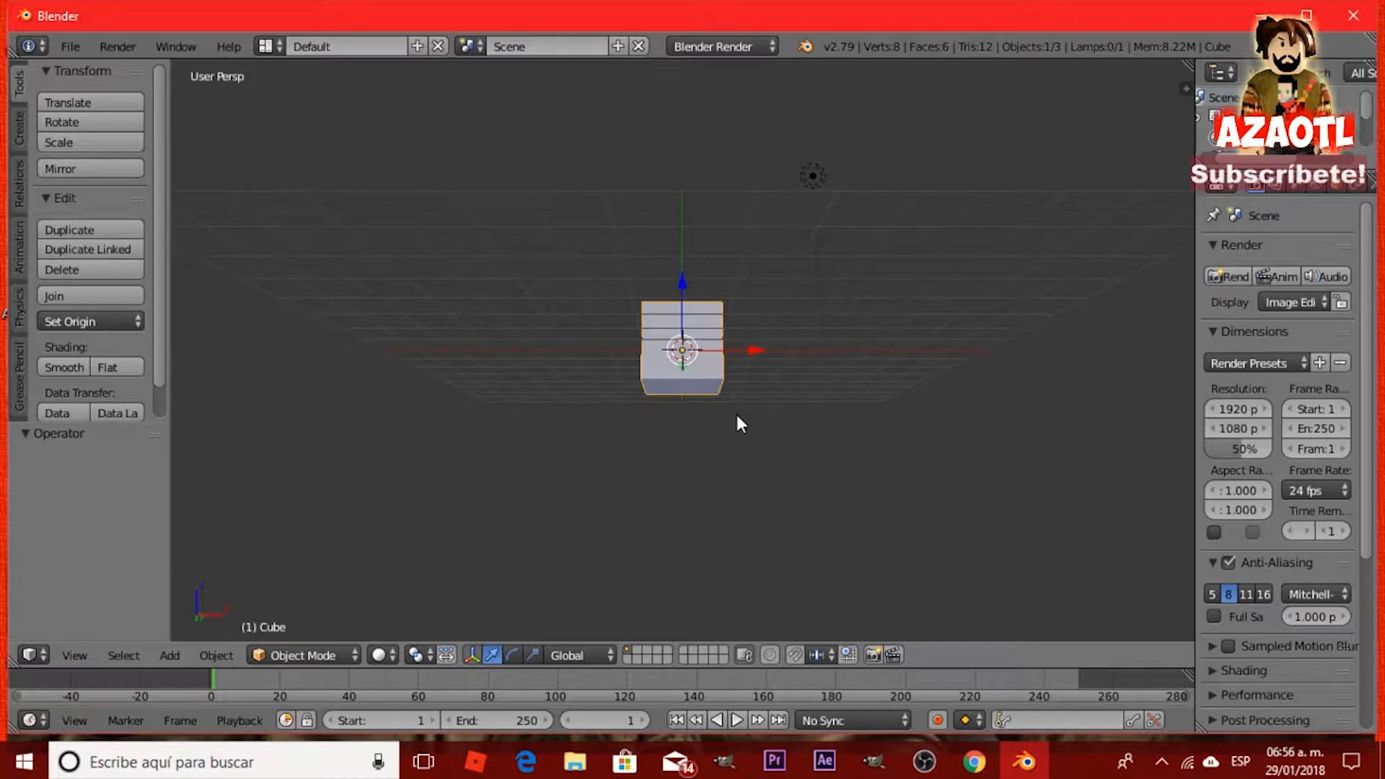
pyautogui.press('KP_3')
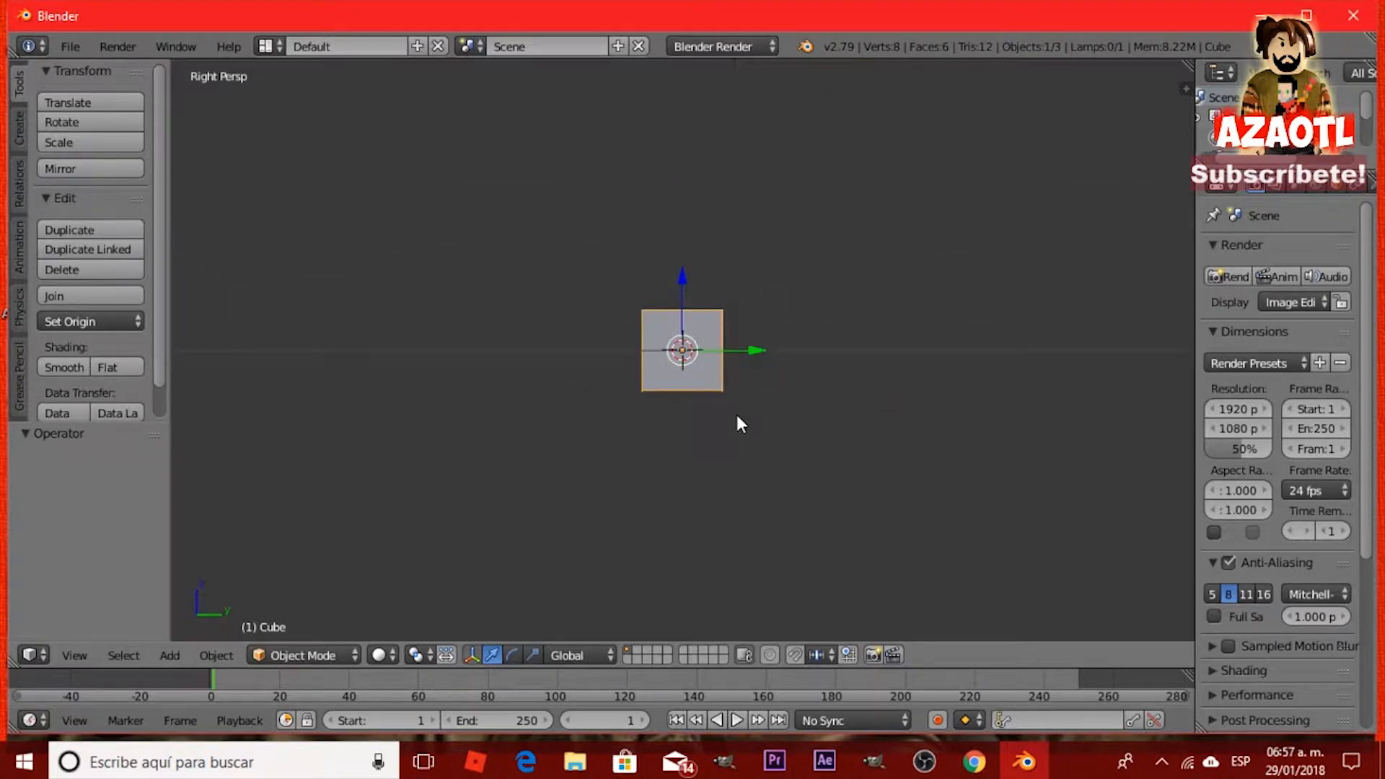
pyautogui.press('ctrl+KP_3')
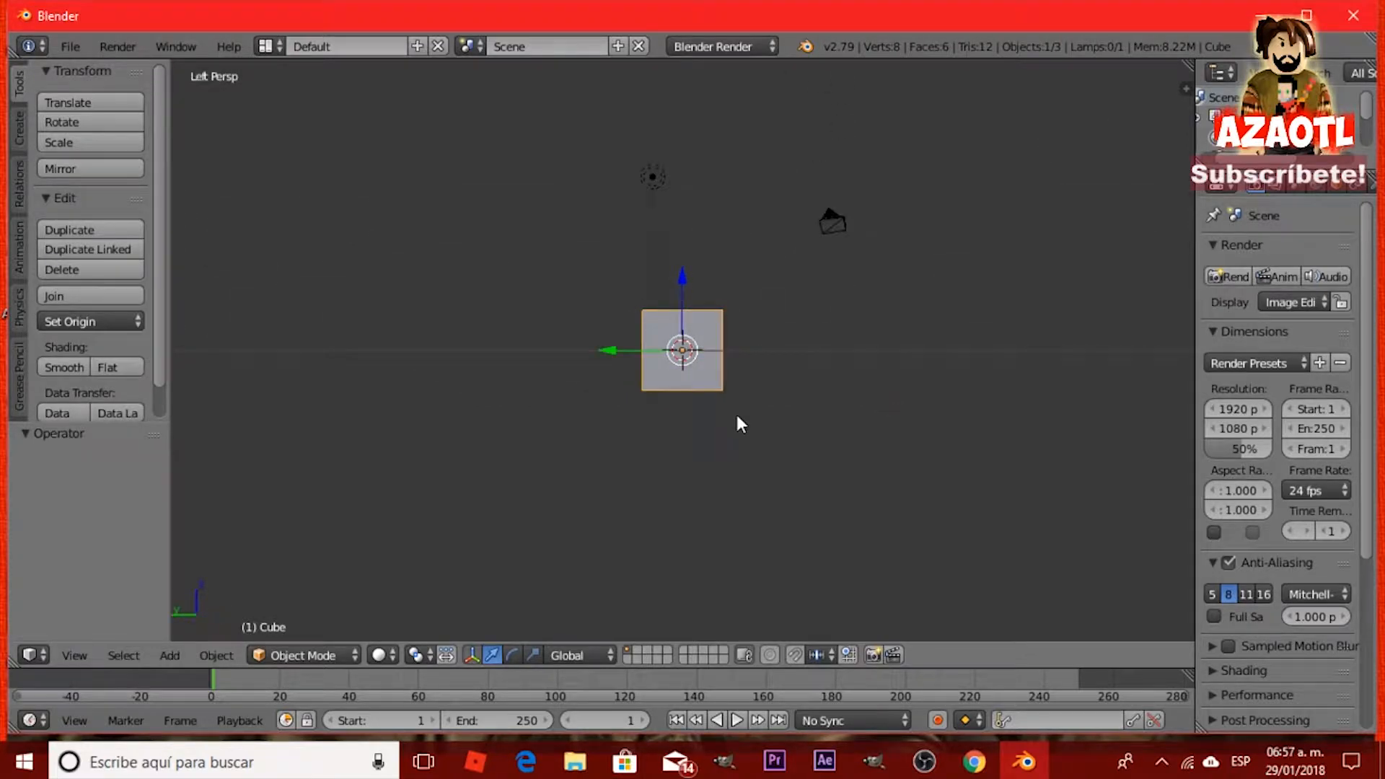
pyautogui.press('KP_3')
pyautogui.press('ctrl+KP_3')
pyautogui.press('KP_3')
pyautogui.press('KP_7')
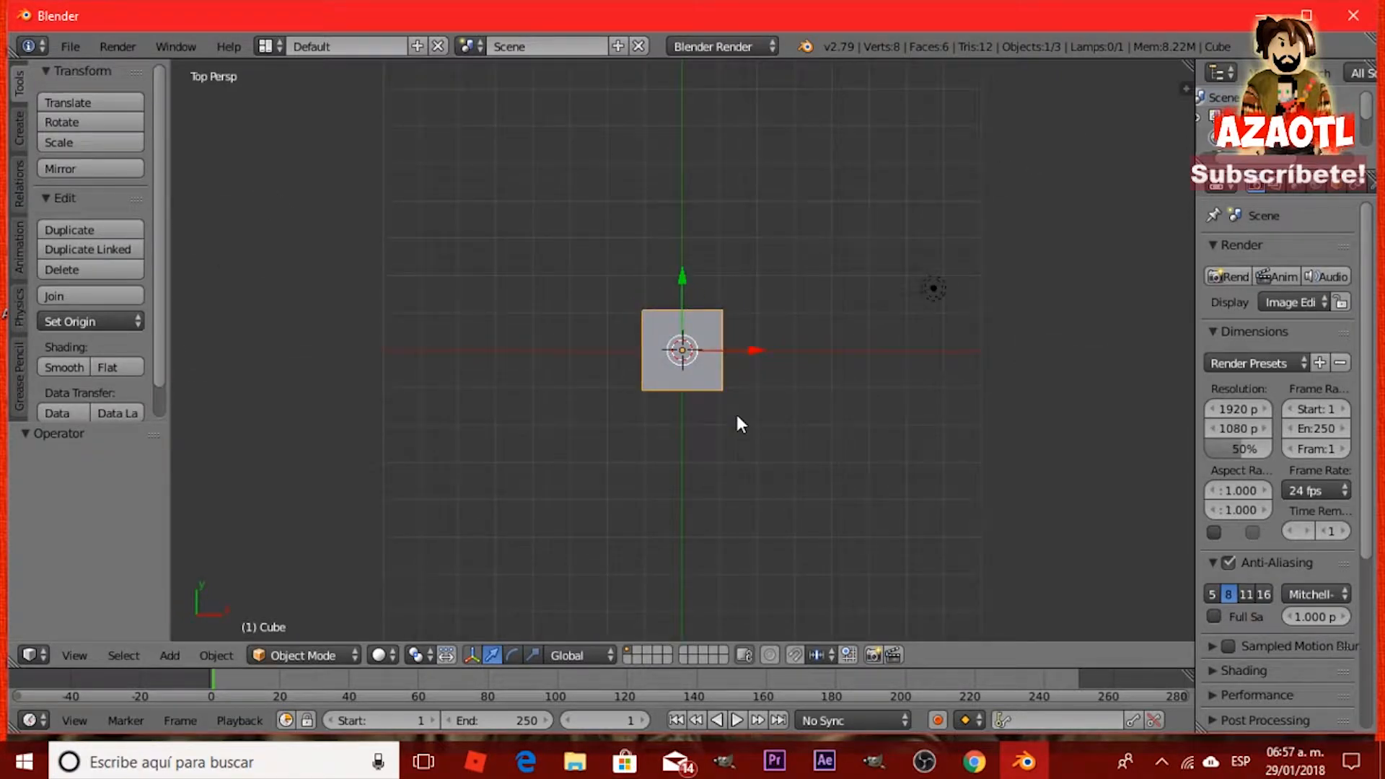
pyautogui.press('KP_1')
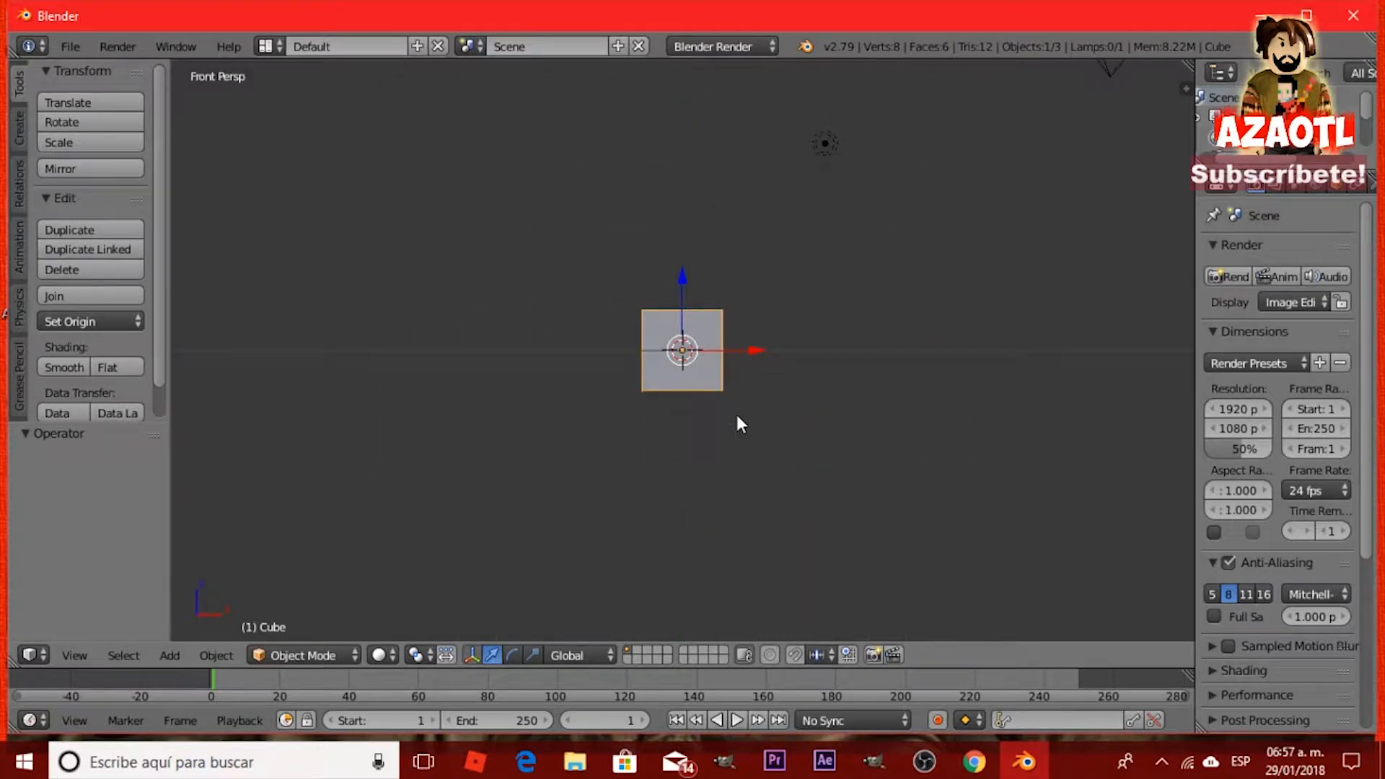
# Compare the perspective and orthographic projections of the cube in the front view.
pyautogui.press('KP_5')
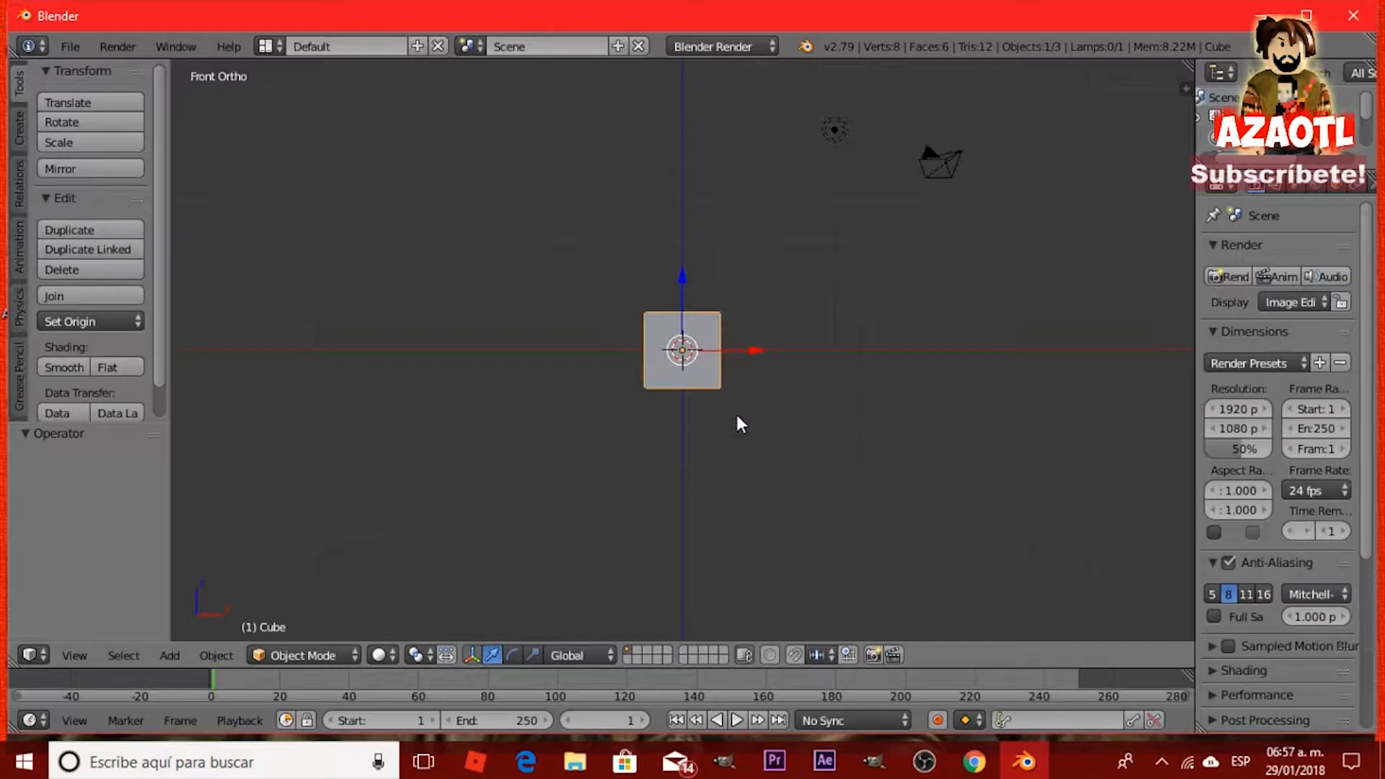
pyautogui.press('KP_5')
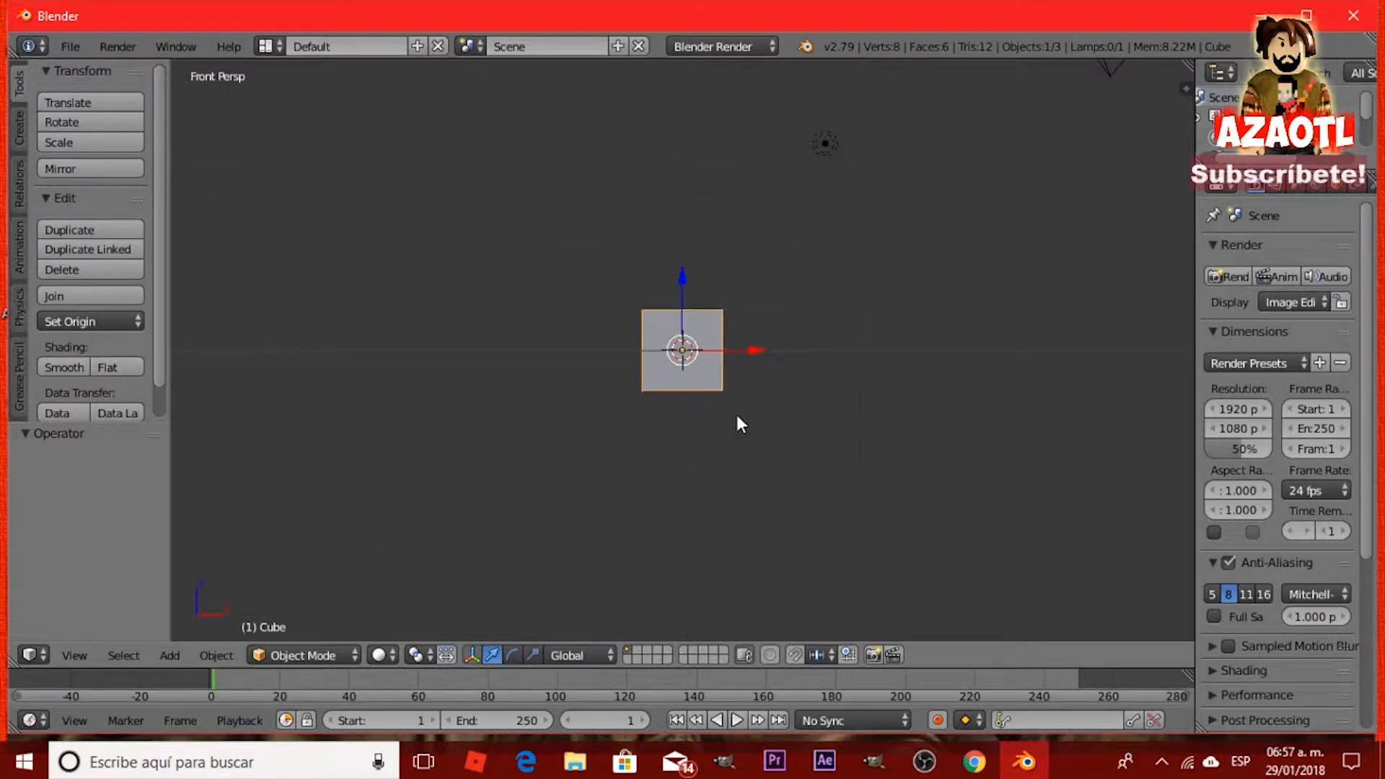
pyautogui.press('KP_5')
pyautogui.press('KP_5')
pyautogui.press('KP_5')
pyautogui.press('KP_5')
pyautogui.press('KP_5')
pyautogui.press('KP_5')
pyautogui.press('KP_5')
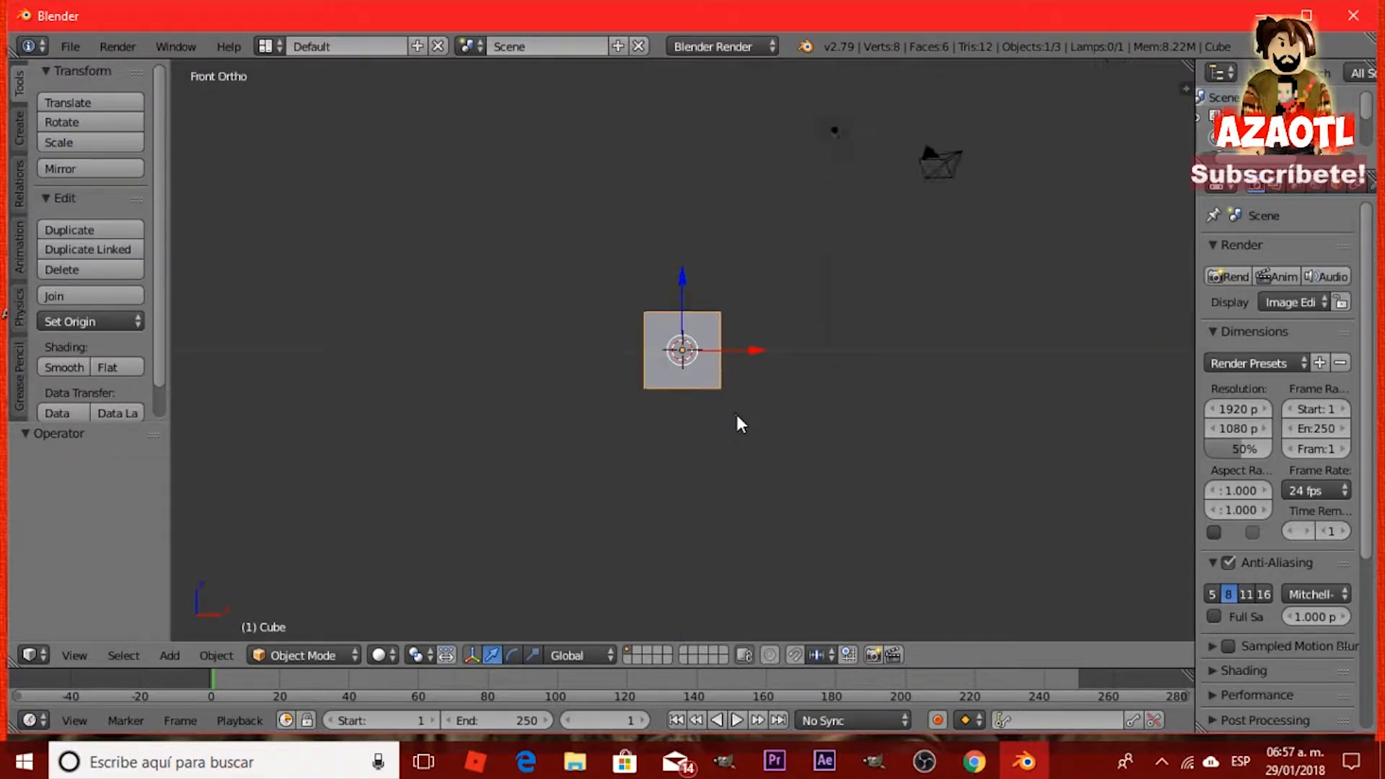
pyautogui.press('KP_5')
pyautogui.press('KP_5')
pyautogui.press('KP_5')
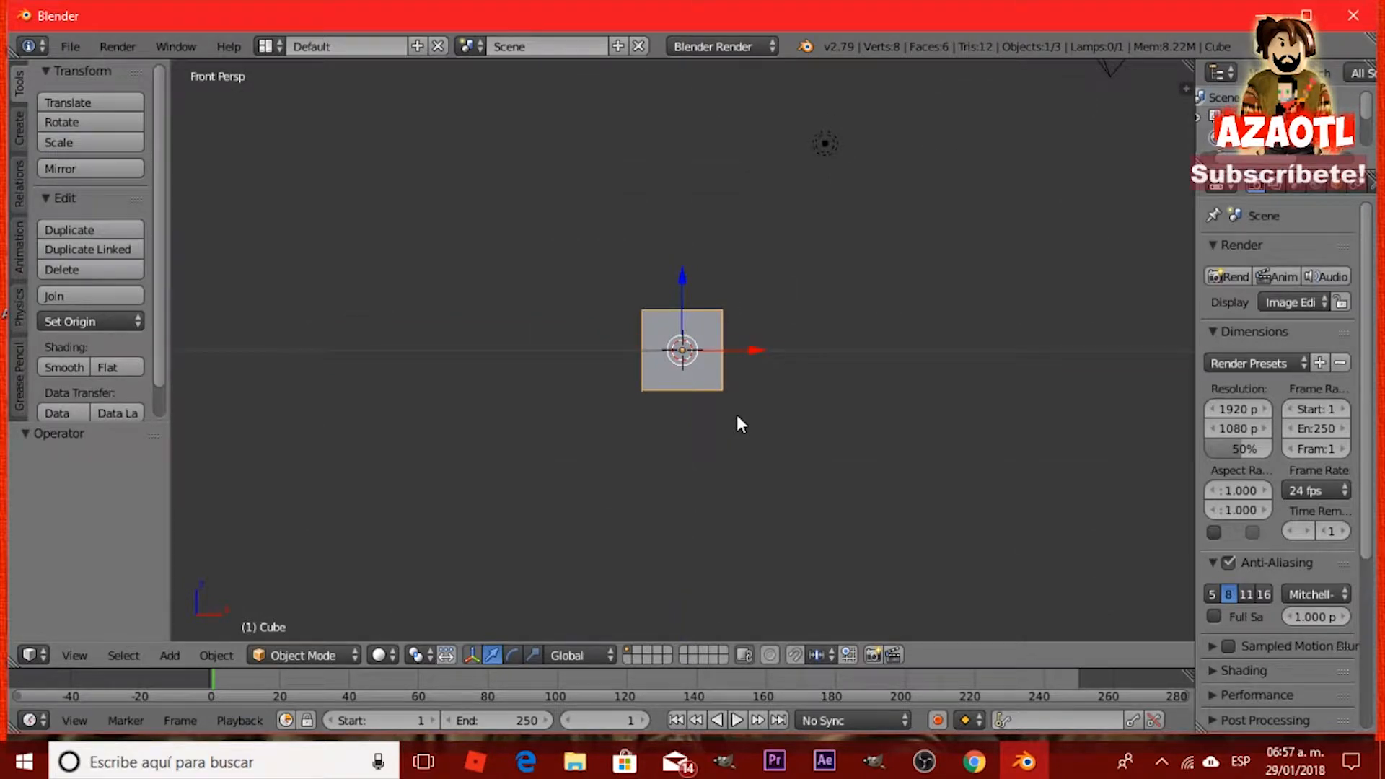
# Inspect the cube from the sides and top, compare projections in the top view, and finish in the front orthographic view.
pyautogui.press('KP_3')
pyautogui.press('ctrl+KP_3')
pyautogui.press('KP_7')
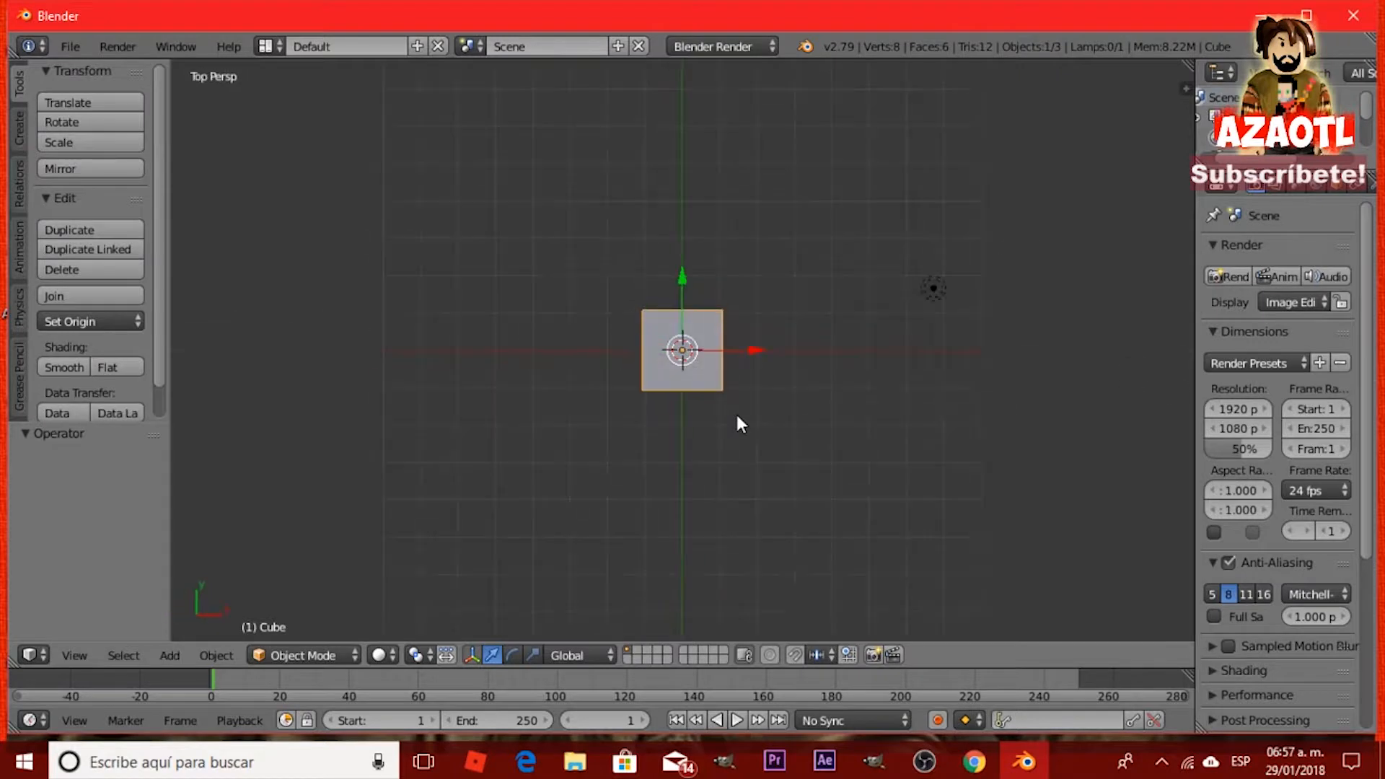
pyautogui.press('KP_5')
pyautogui.press('KP_5')
pyautogui.press('KP_5')
pyautogui.press('KP_5')
pyautogui.press('KP_5')
pyautogui.press('KP_5')
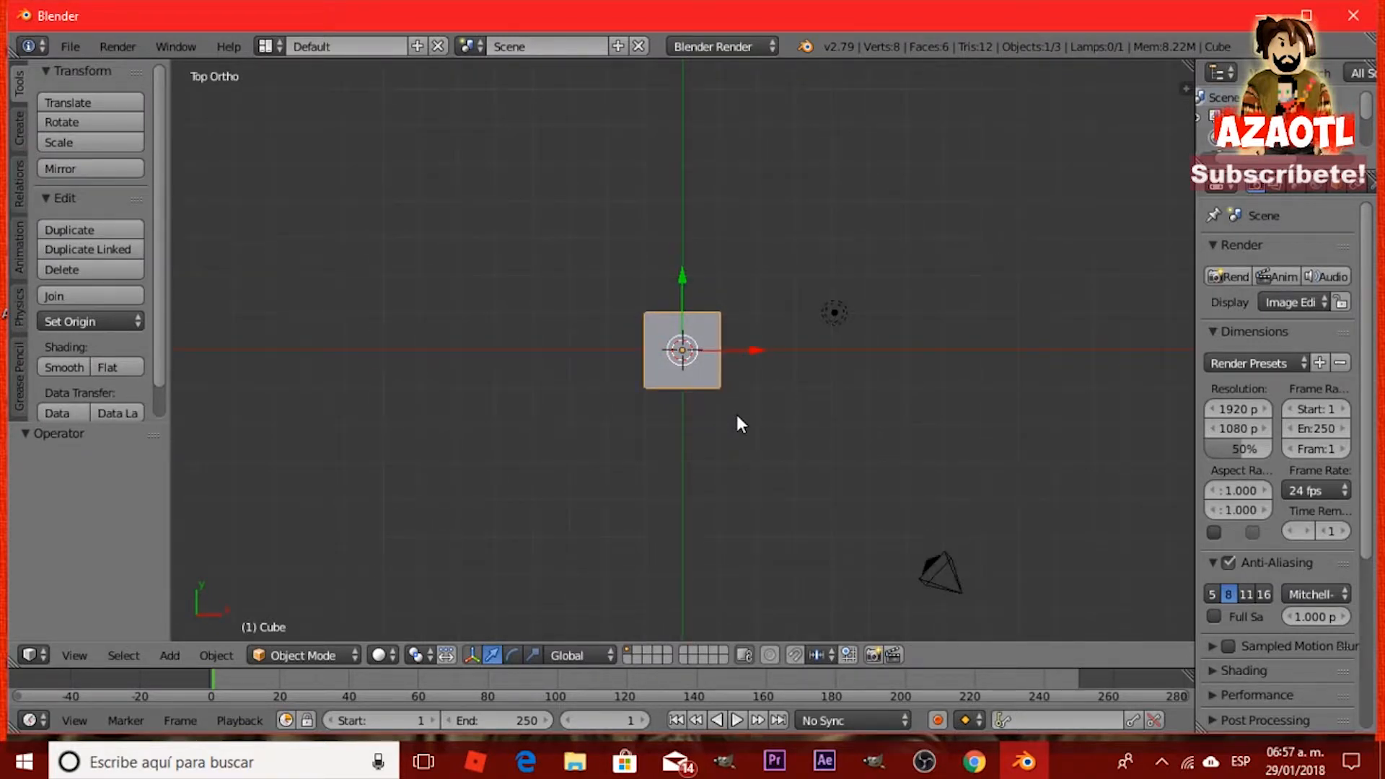
pyautogui.press('KP_5')
pyautogui.press('KP_1')
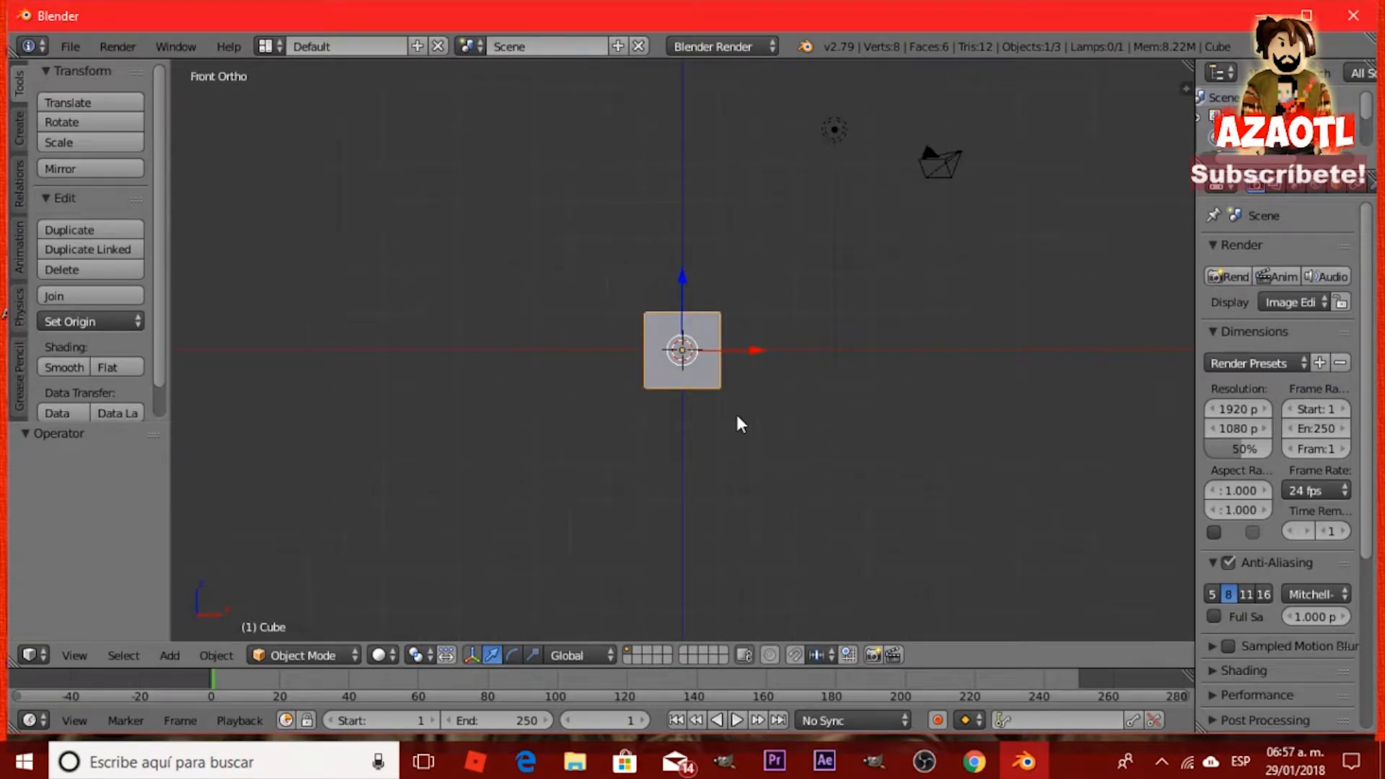
# Select the camera, widen the properties editor and look at the scene through the camera.
pyautogui.rightClick(931, 167)
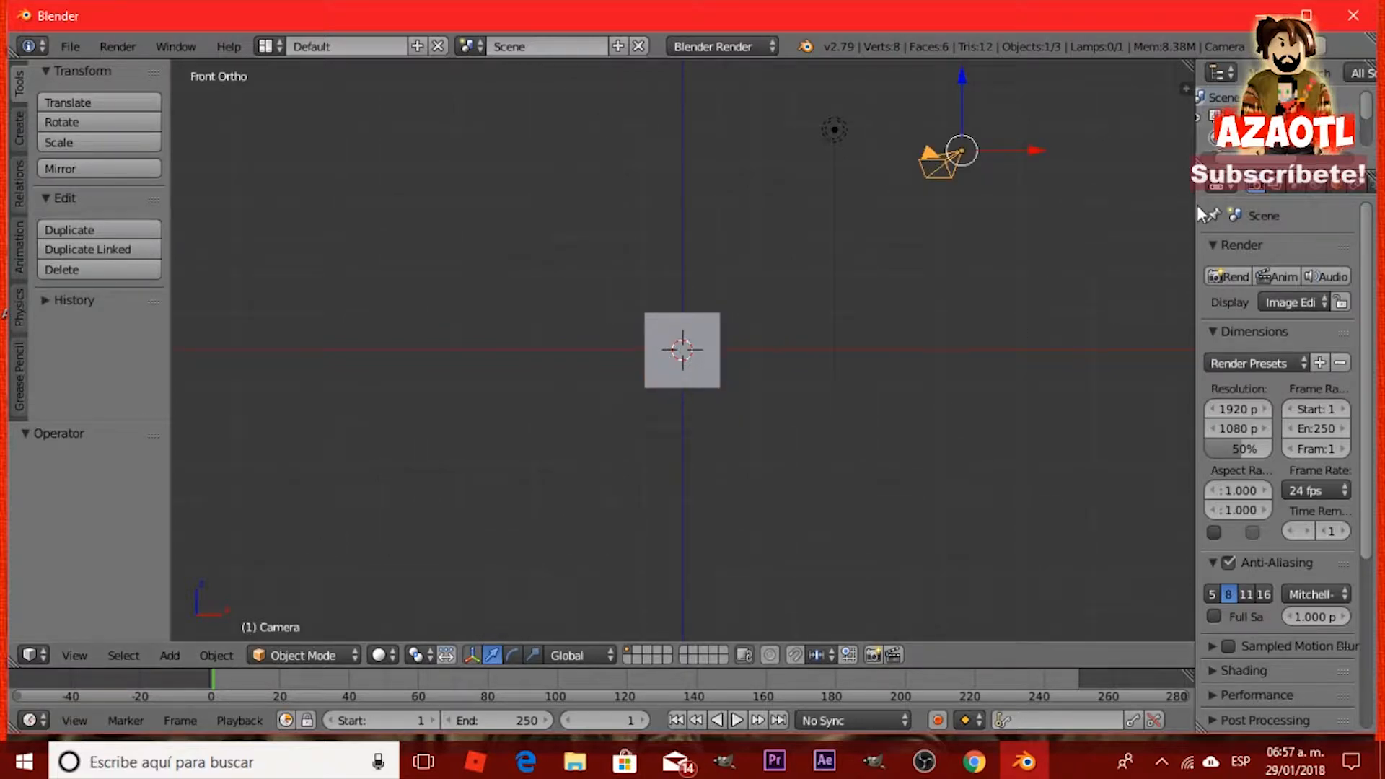
pyautogui.moveTo(1196, 214); pyautogui.dragTo(1057, 222)
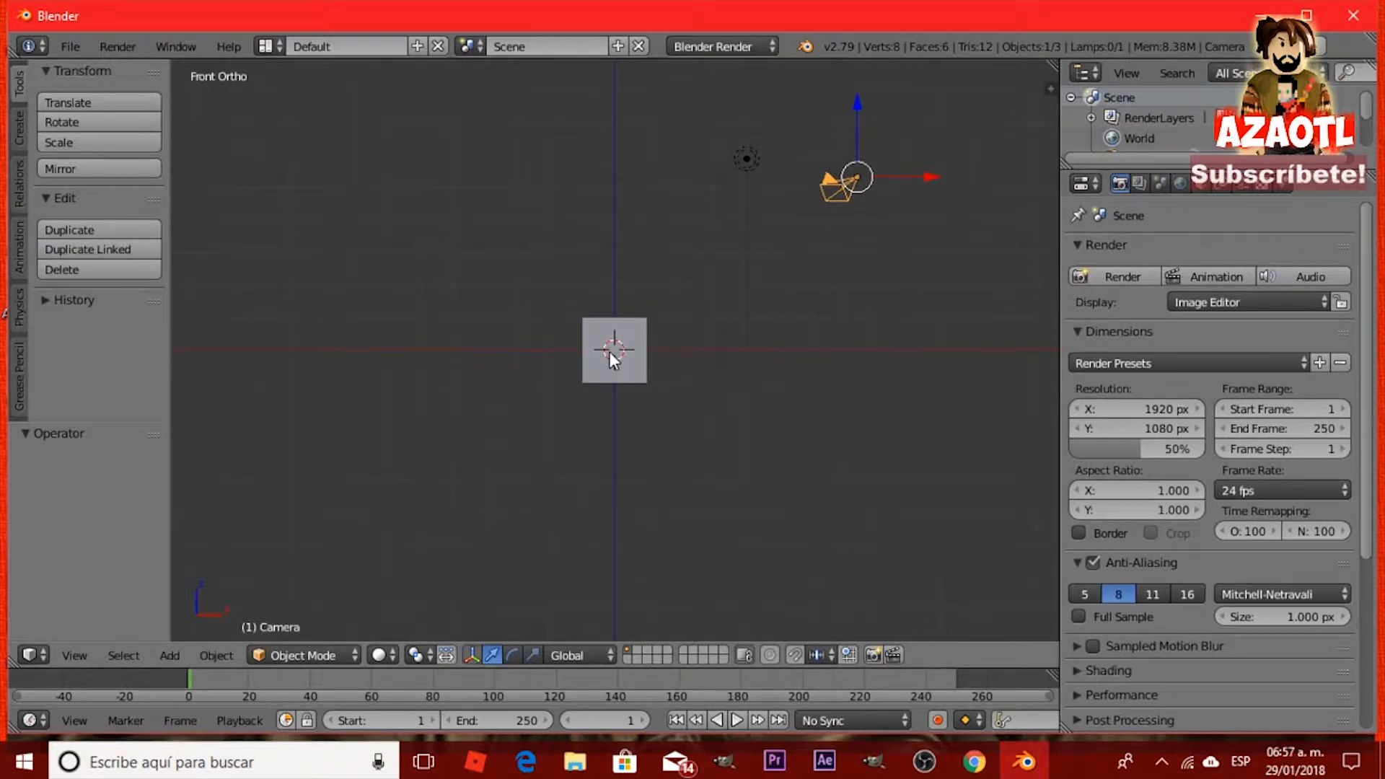
pyautogui.press('KP_0')
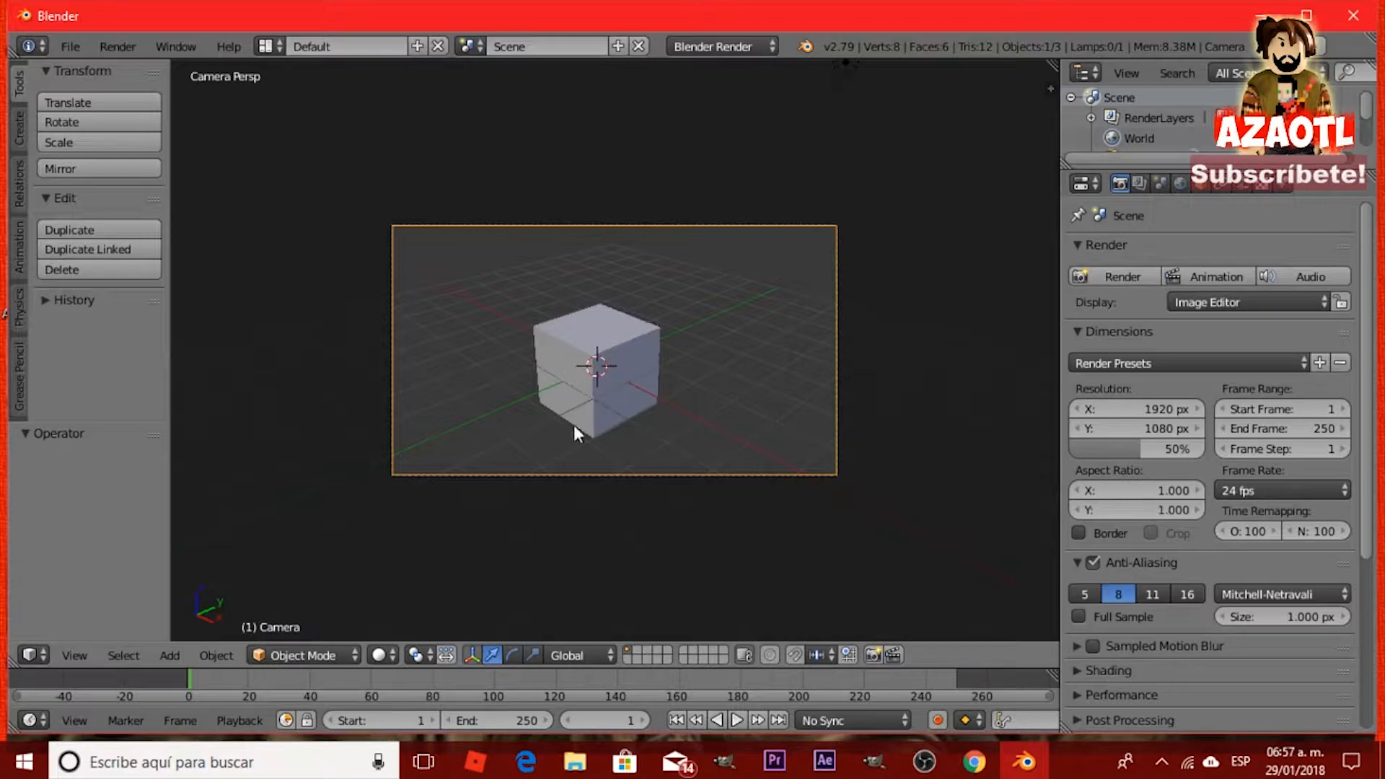
# Render the active scene as a still image, inspect it and return to the 3D viewport.
pyautogui.click(122, 45)
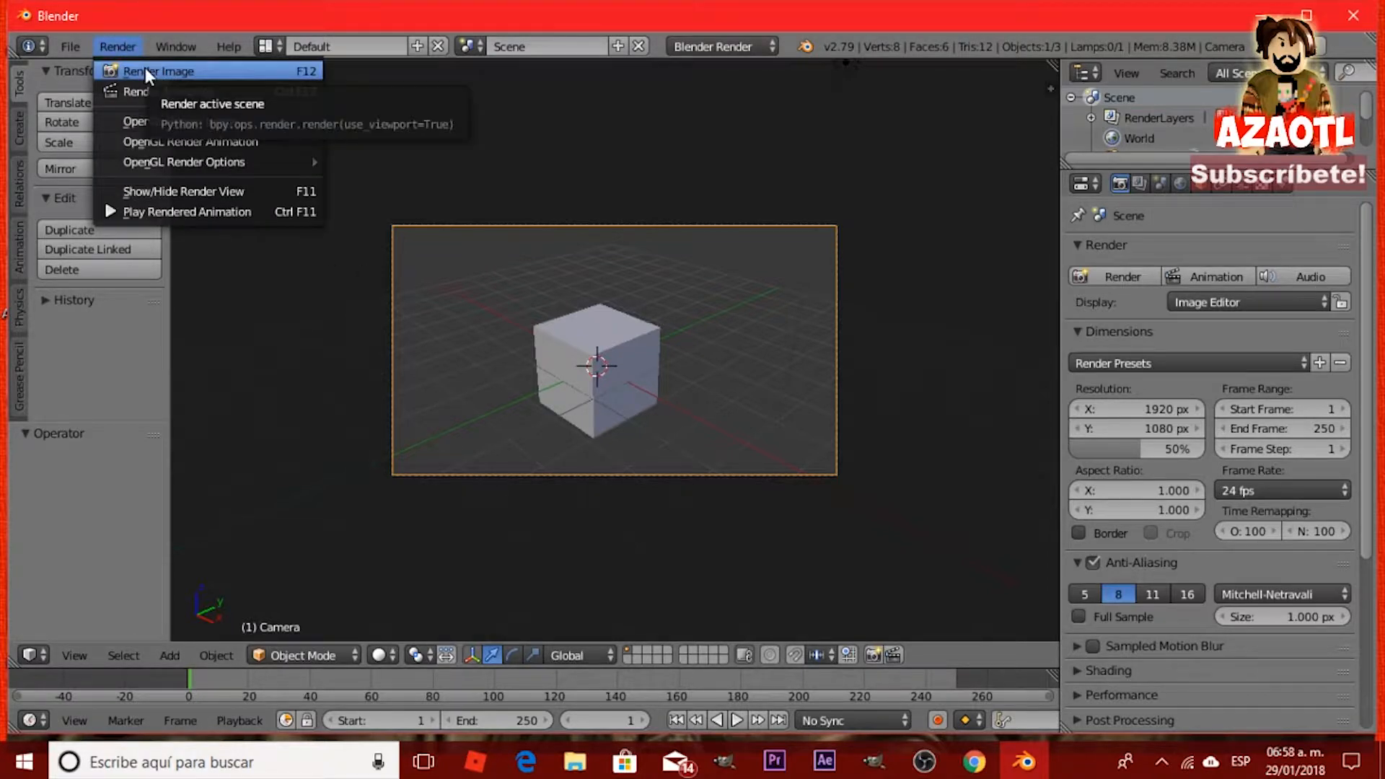
pyautogui.click(145, 69)
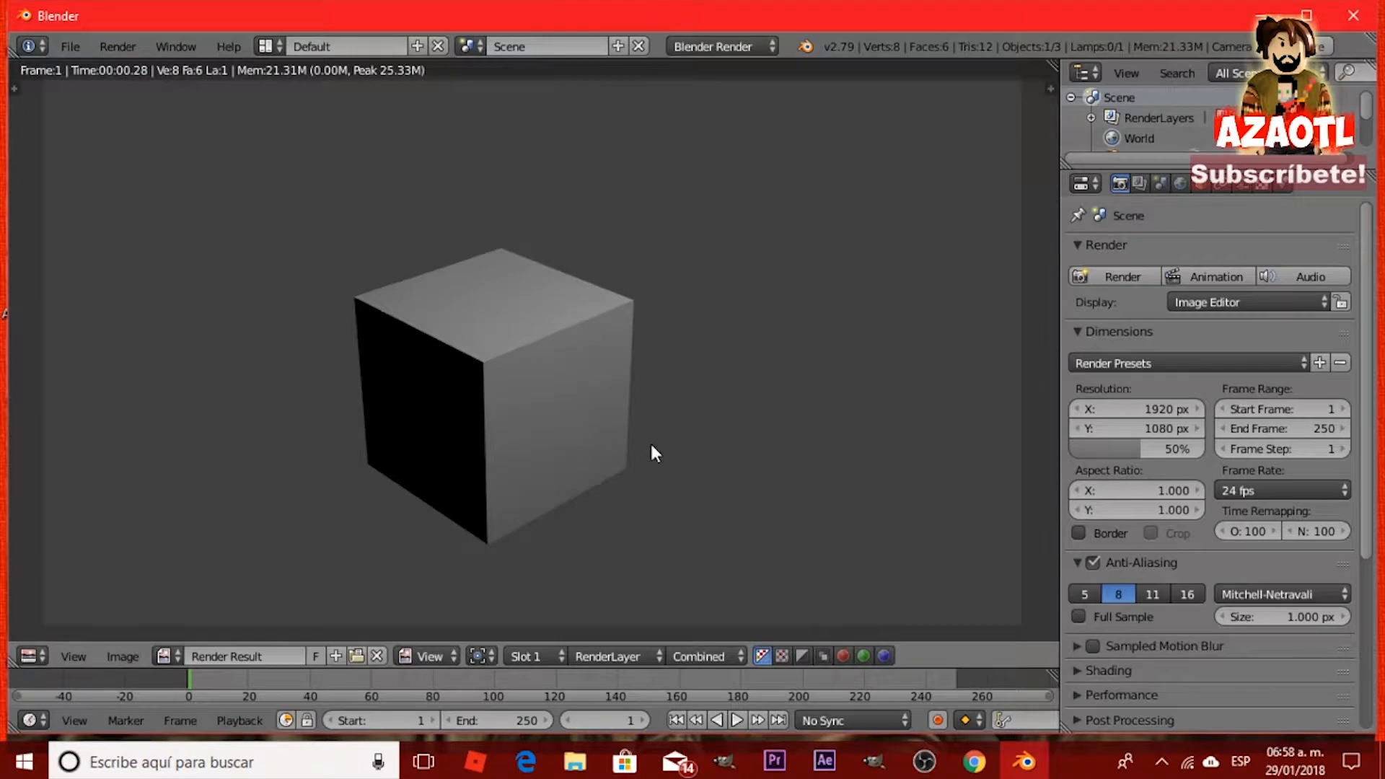
pyautogui.scroll(-2, 650, 441)
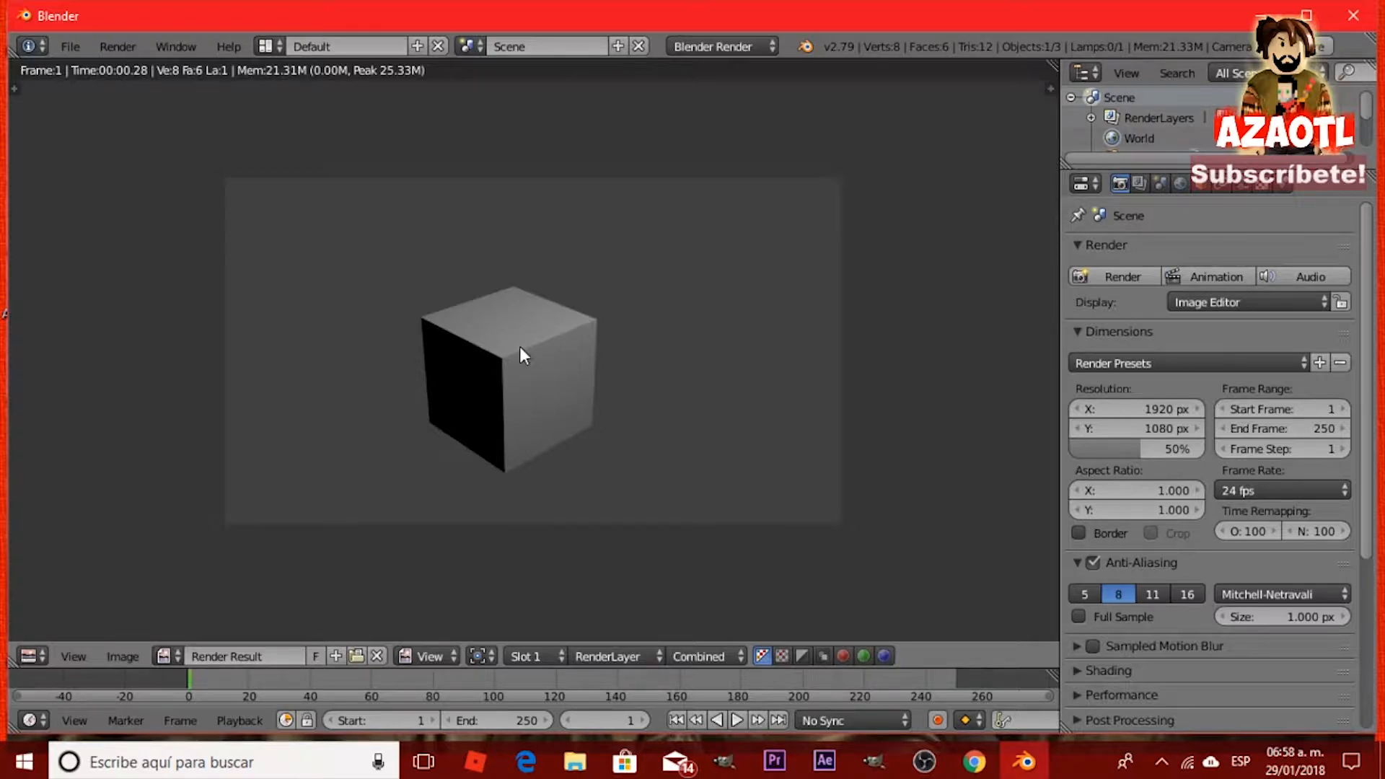
pyautogui.press('Escape')
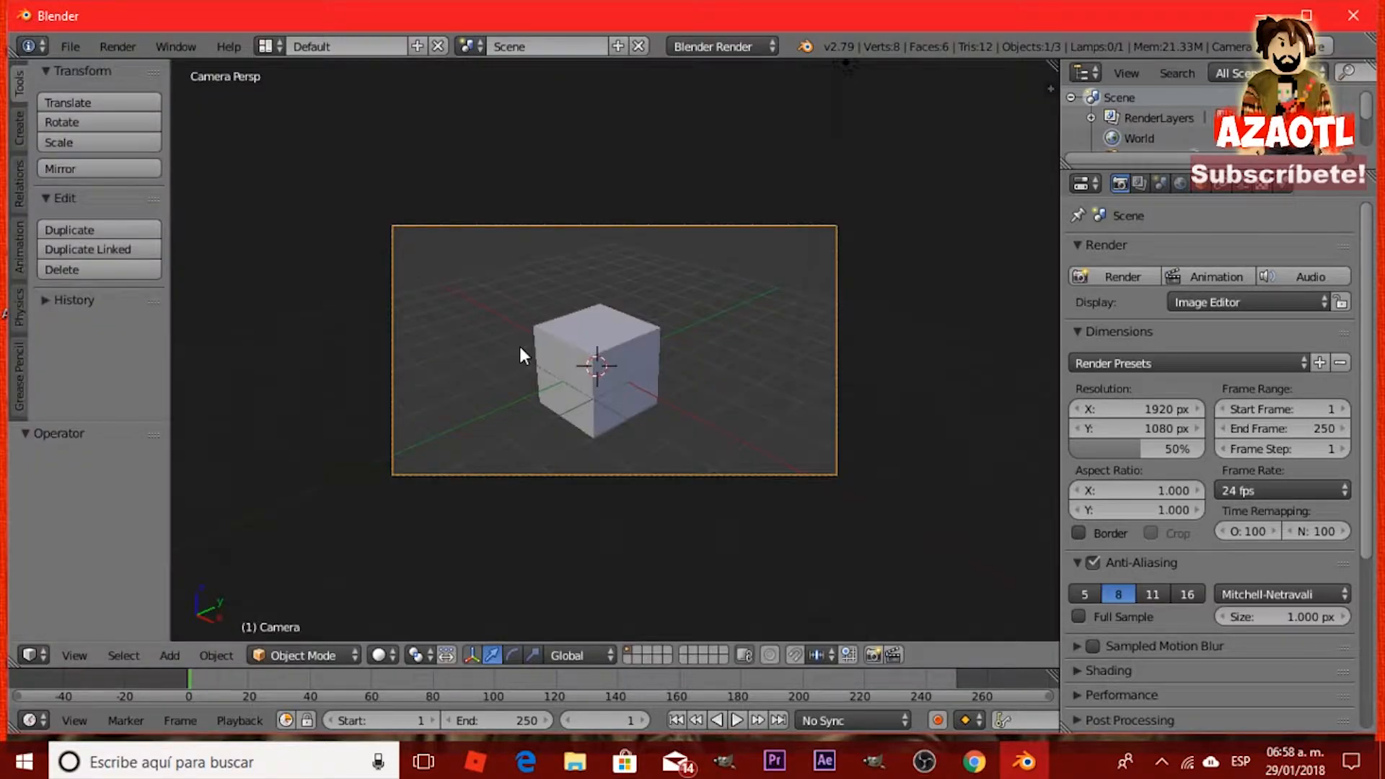
# Check the camera's placement around the cube from other viewpoints, including the front view, and return to the camera view.
pyautogui.press('KP_1')
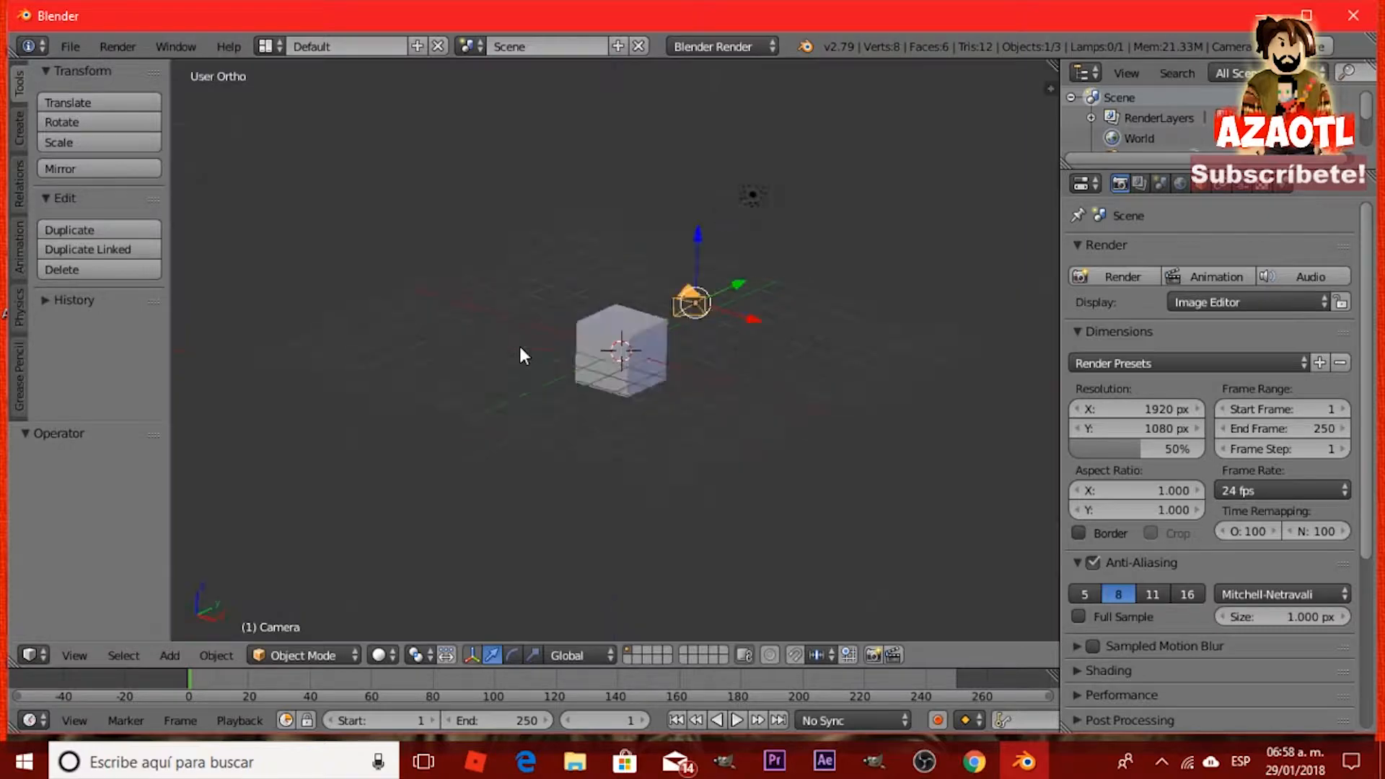
pyautogui.press('KP_7')
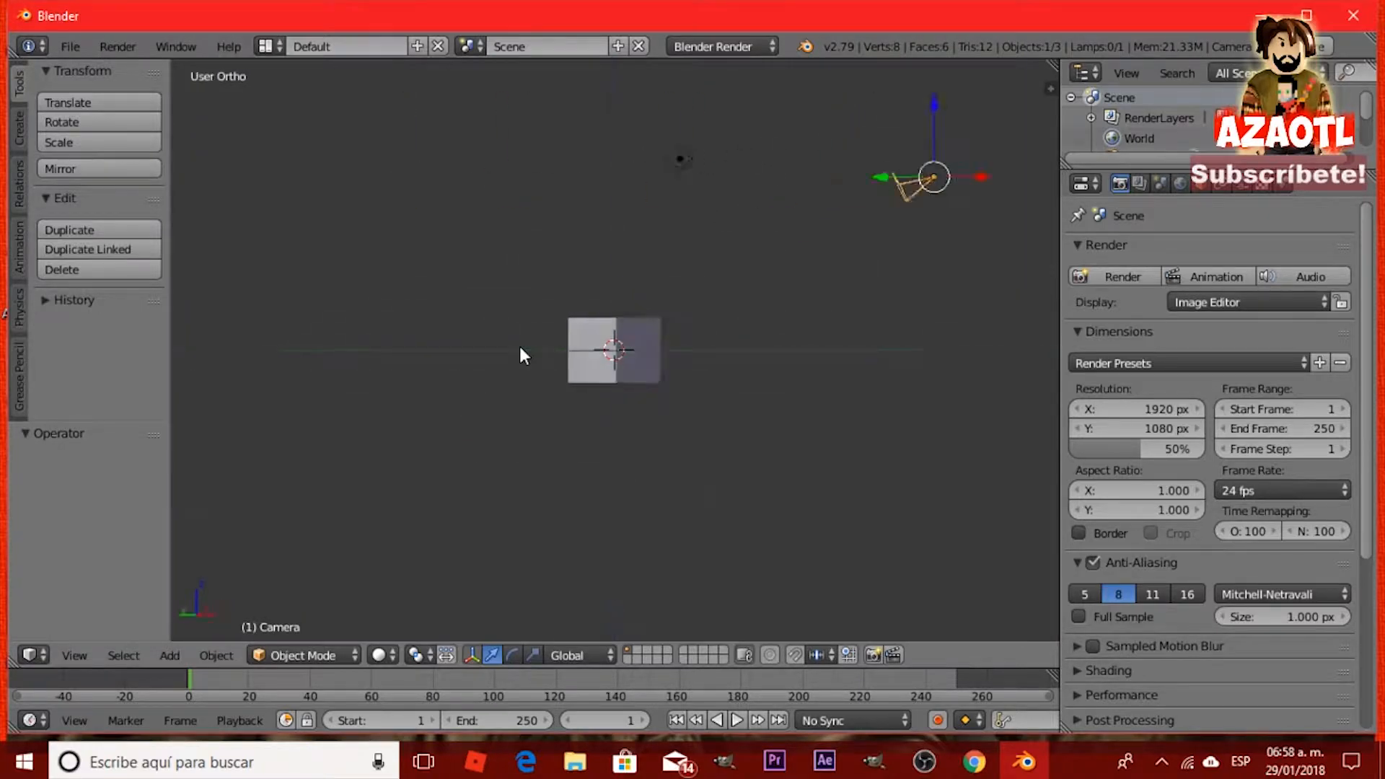
pyautogui.press('KP_1')
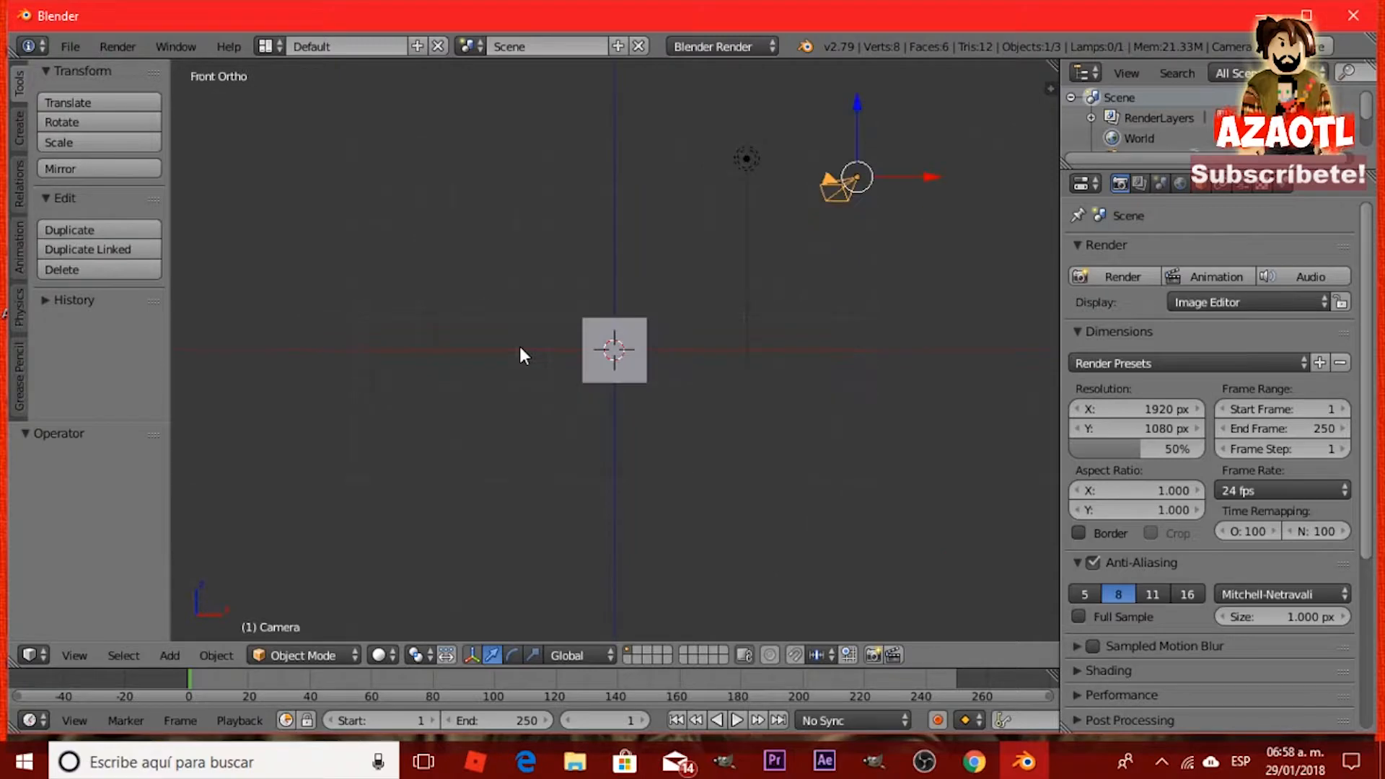
pyautogui.press('KP_0')
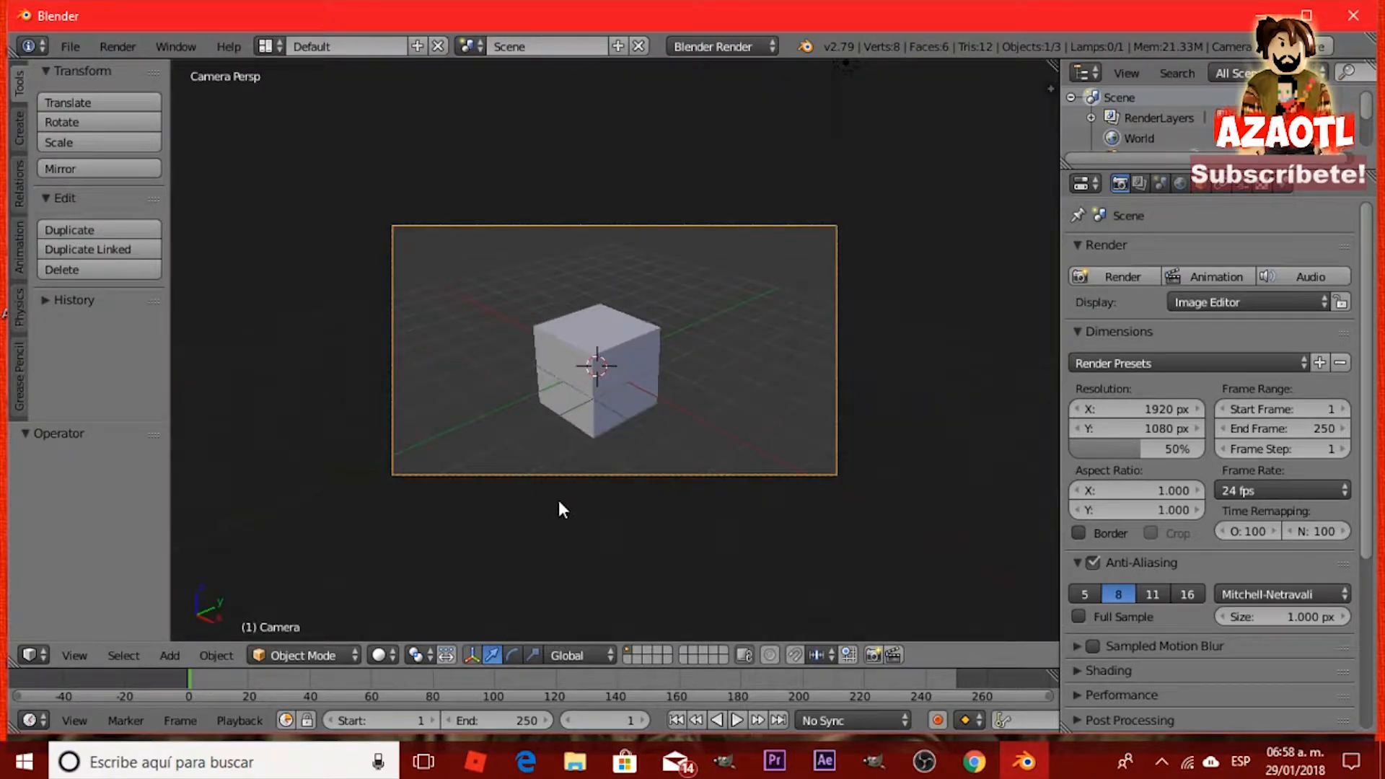
# Start Walk Navigation in the camera view and move the camera forward, backward, down and up around the cube.
pyautogui.click(73, 655)
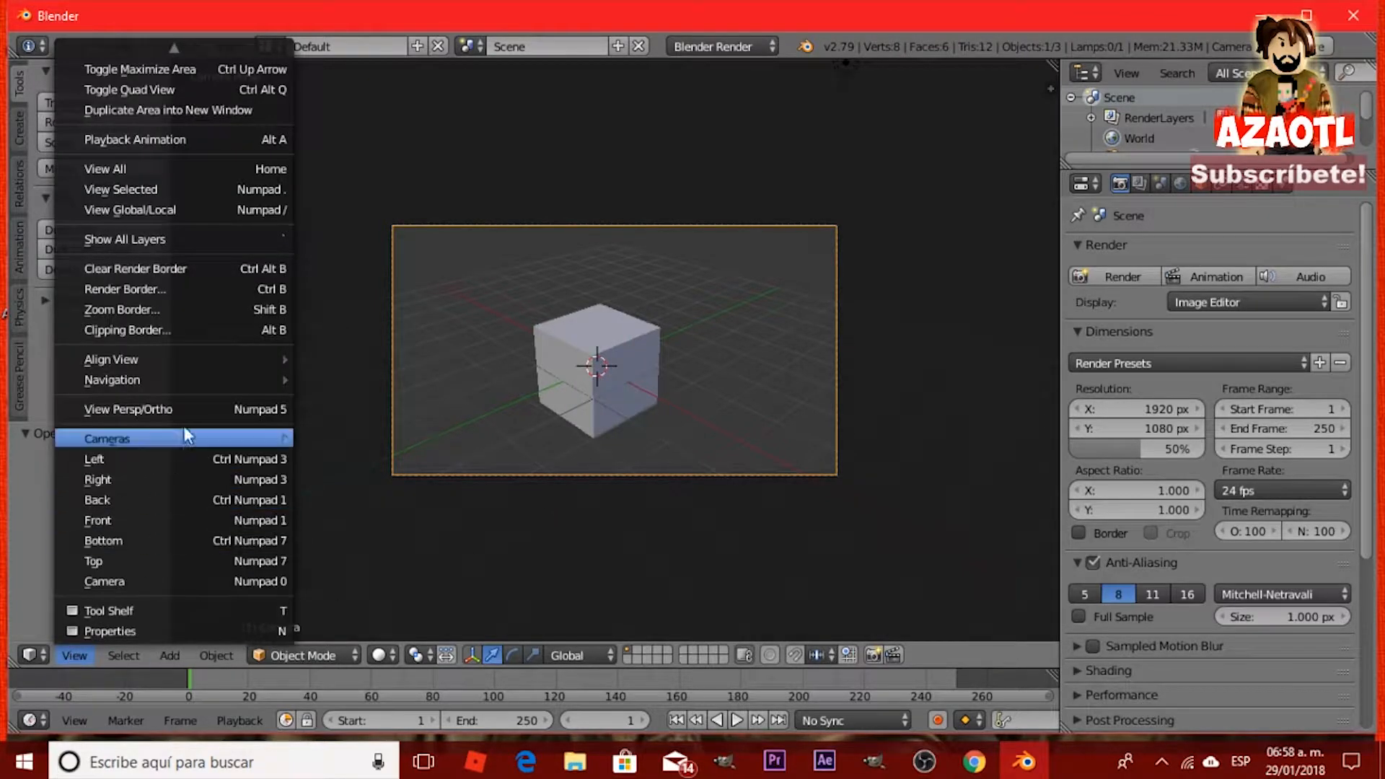
pyautogui.moveTo(199, 384)
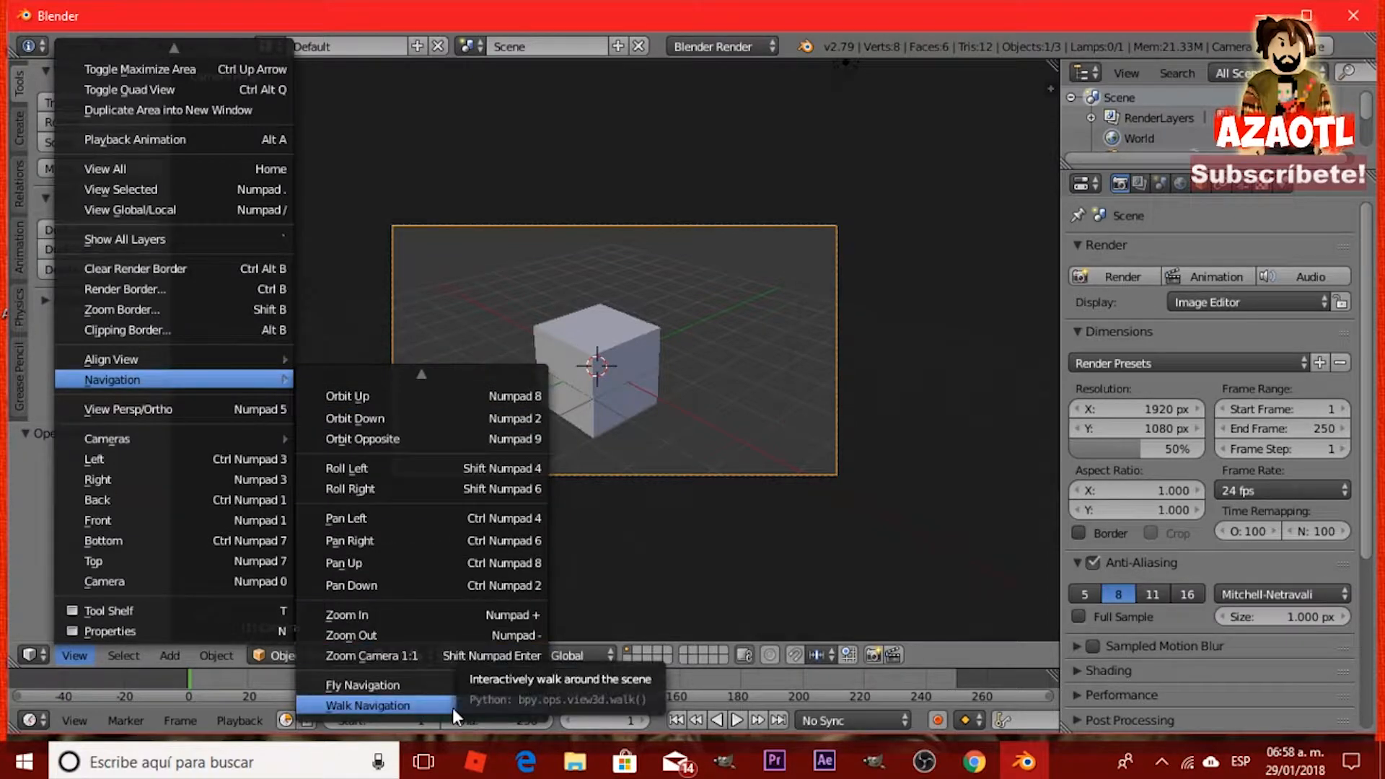
pyautogui.click(453, 705)
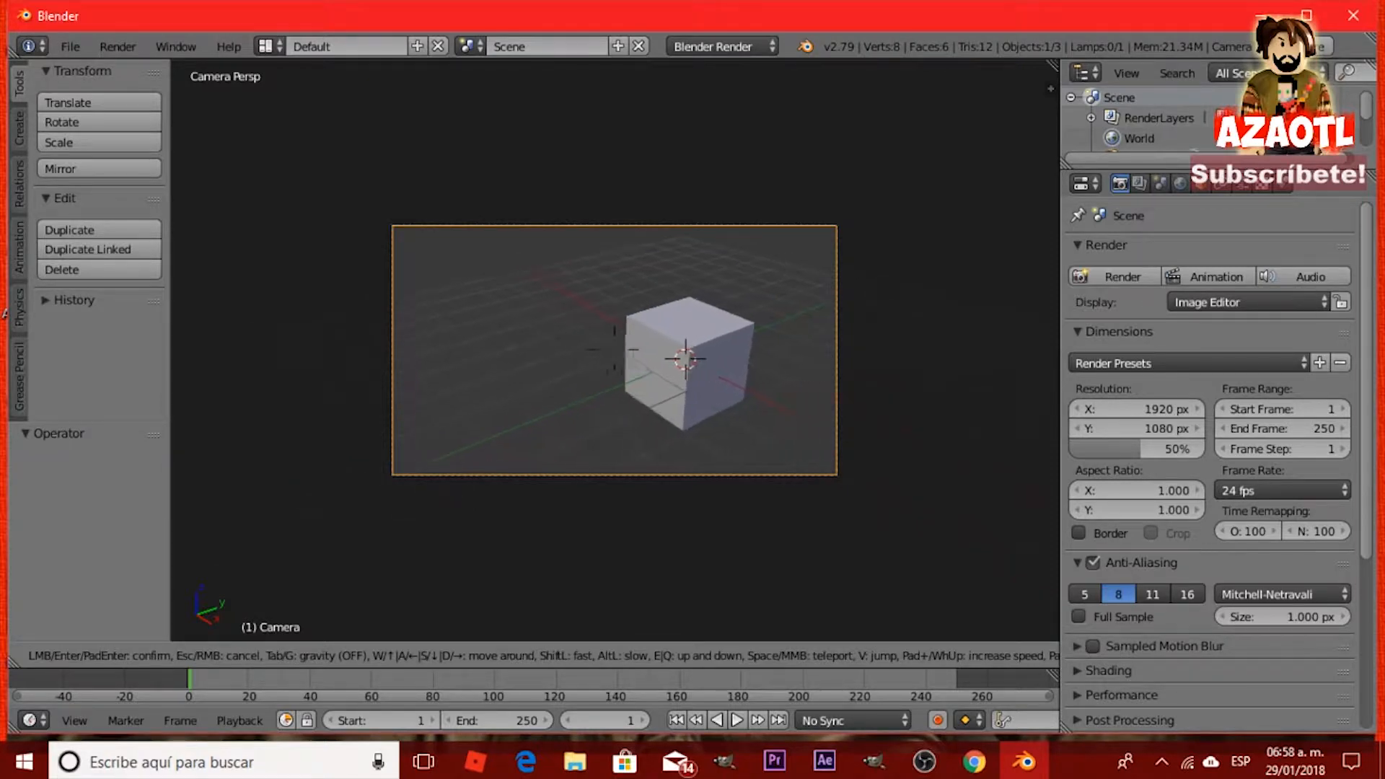
pyautogui.press('w')
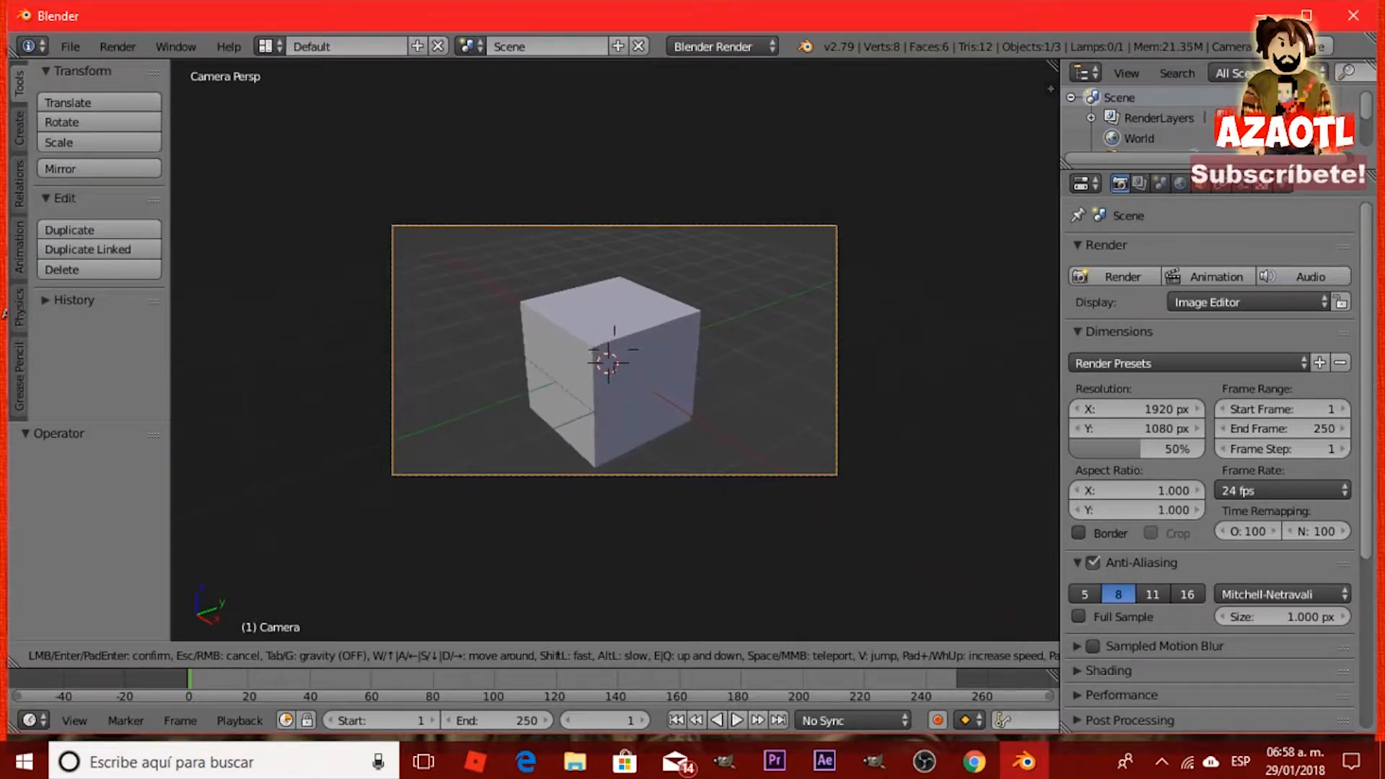
pyautogui.press('s')
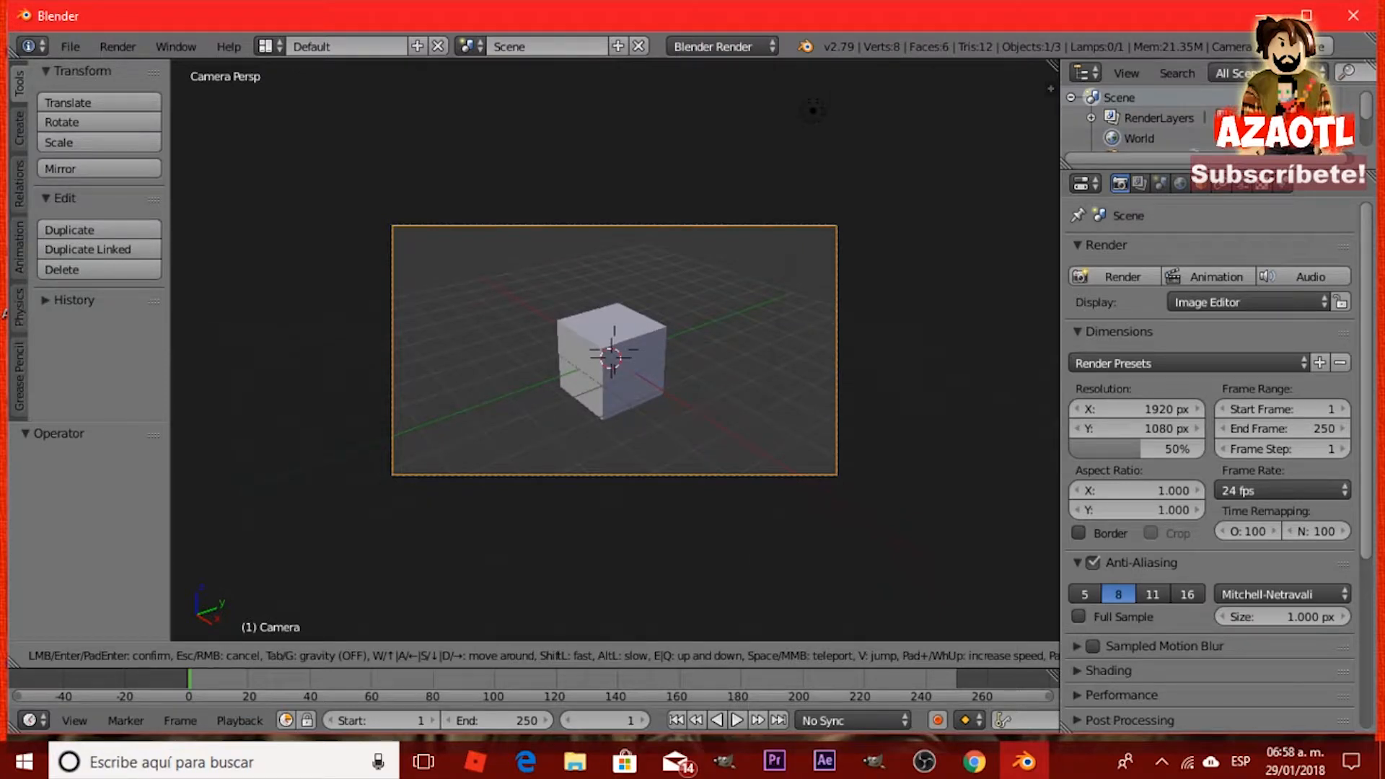
pyautogui.press('q')
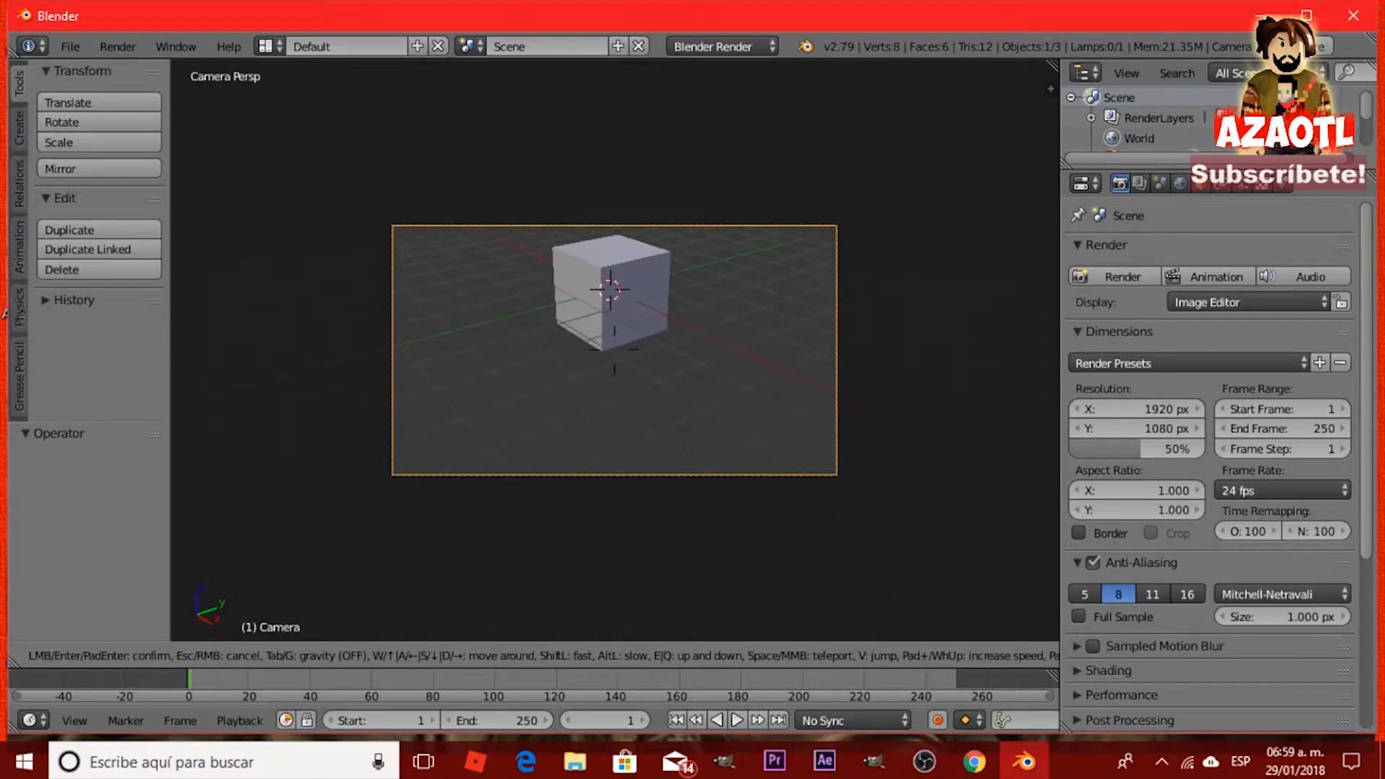
pyautogui.press('e')
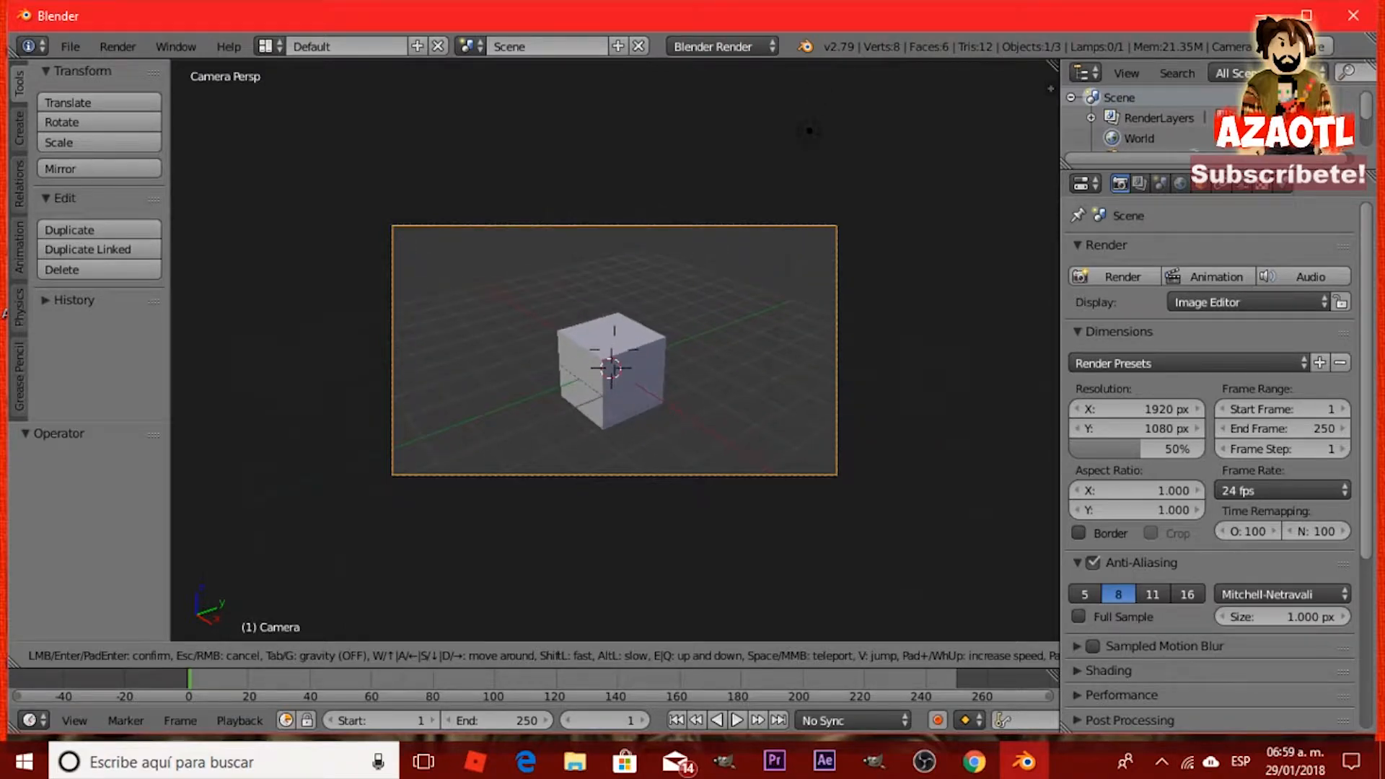
# Walk the camera sideways until it faces the cube's front, lower it to near cube height and confirm the new position.
pyautogui.press('a')
pyautogui.press('a')
pyautogui.press('a')
pyautogui.press('a')
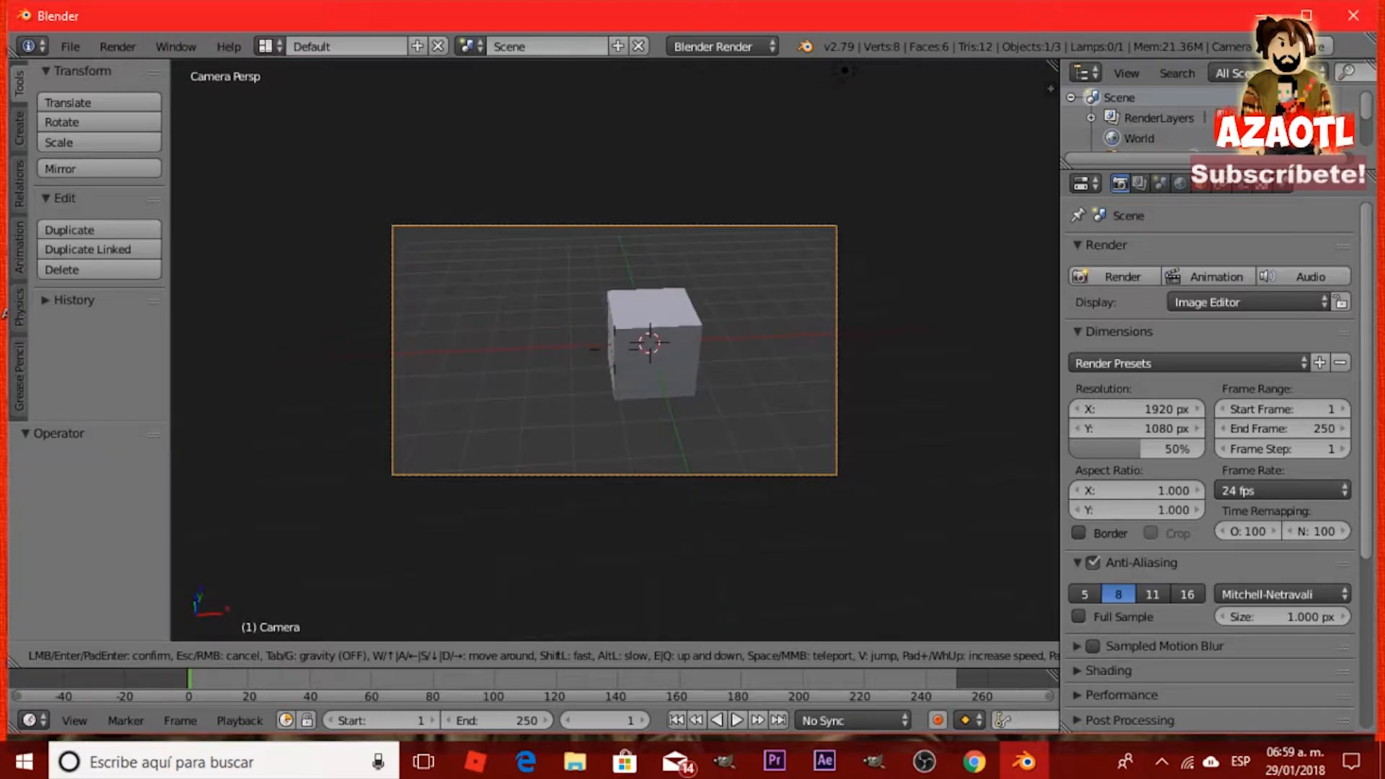
pyautogui.press('d')
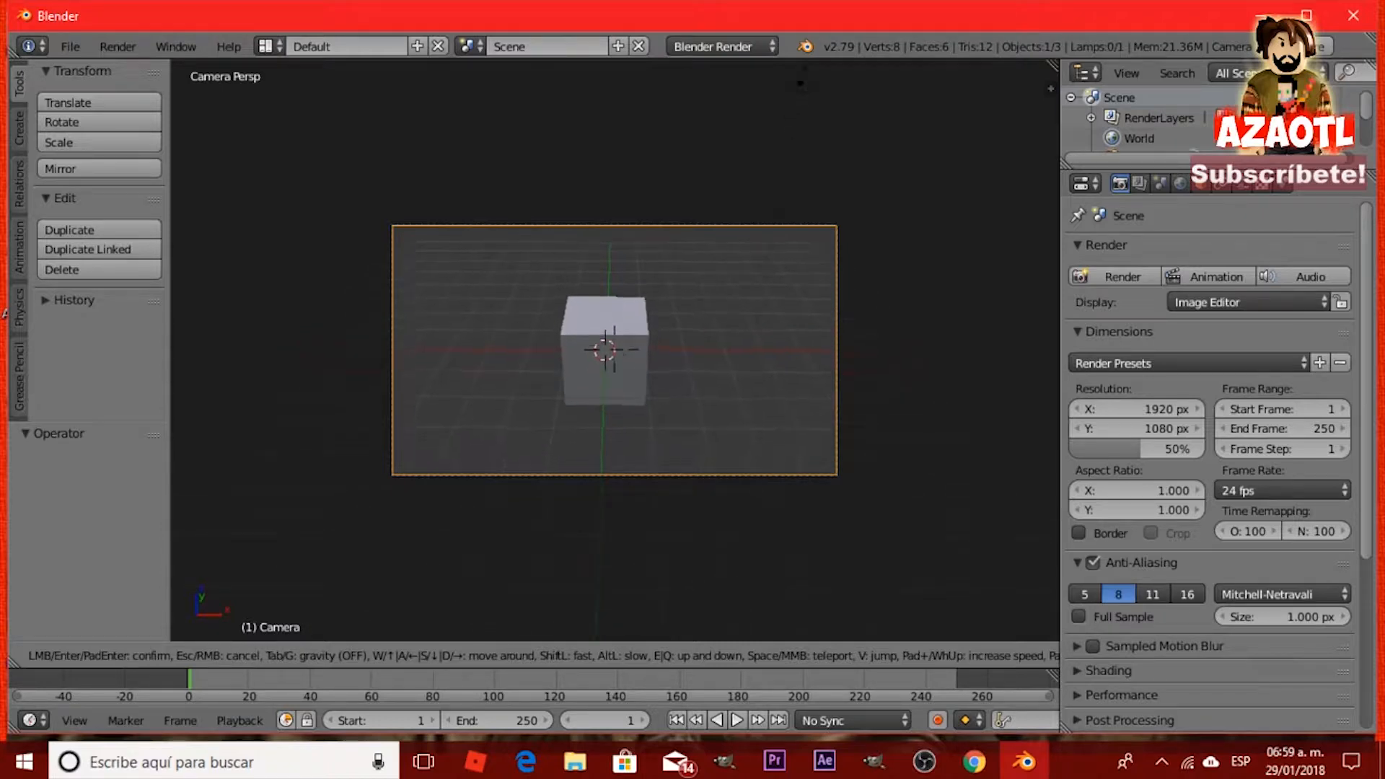
pyautogui.press('q')
pyautogui.press('q')
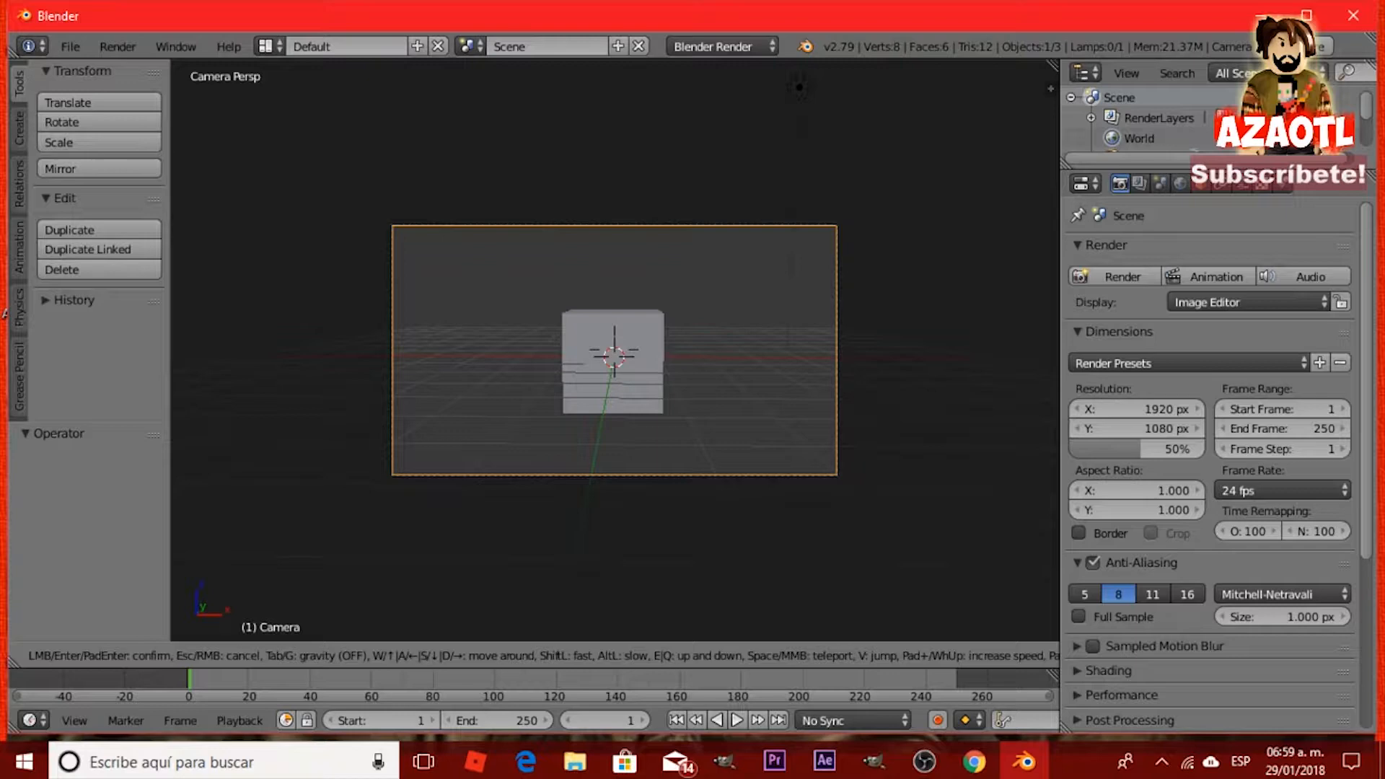
pyautogui.click(614, 354)
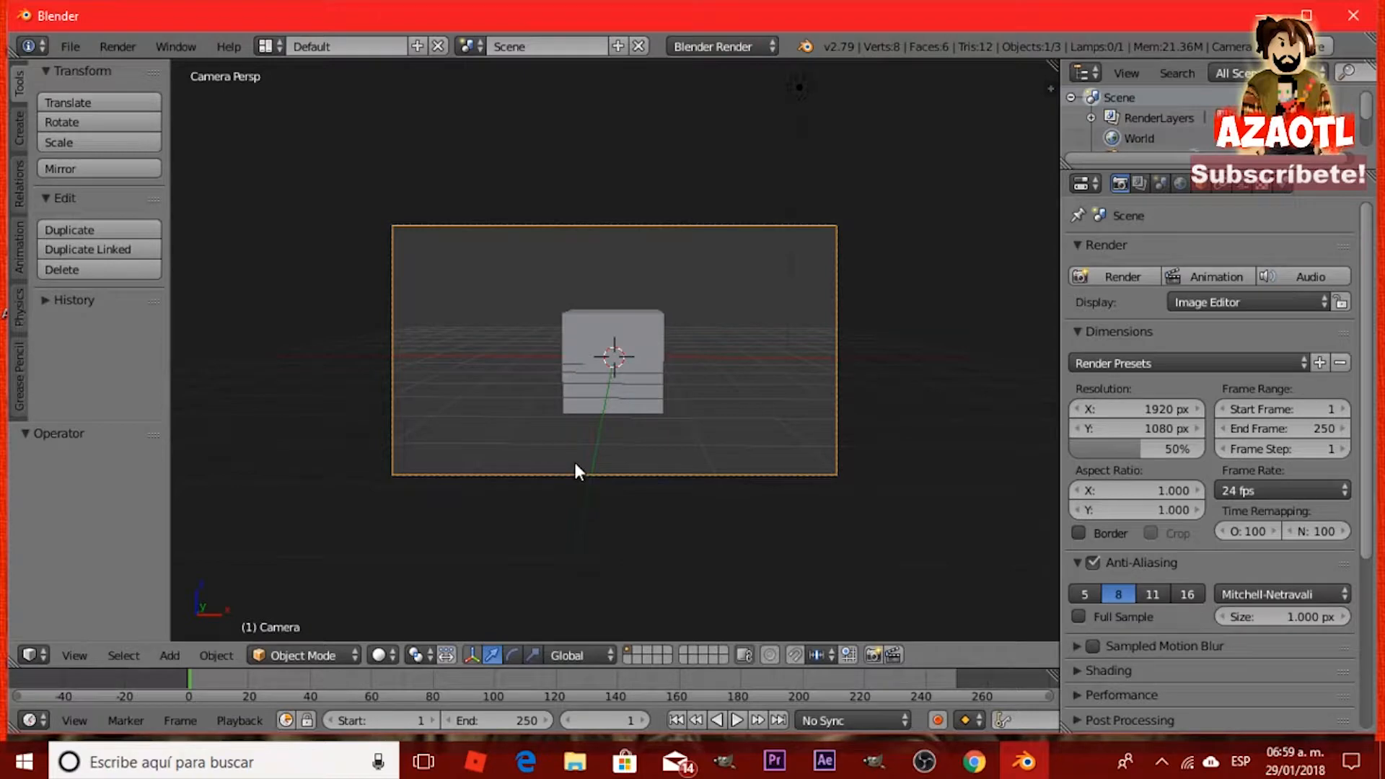
# Render a still image from the repositioned camera, close the result and switch to the front orthographic view.
pyautogui.press('F12')
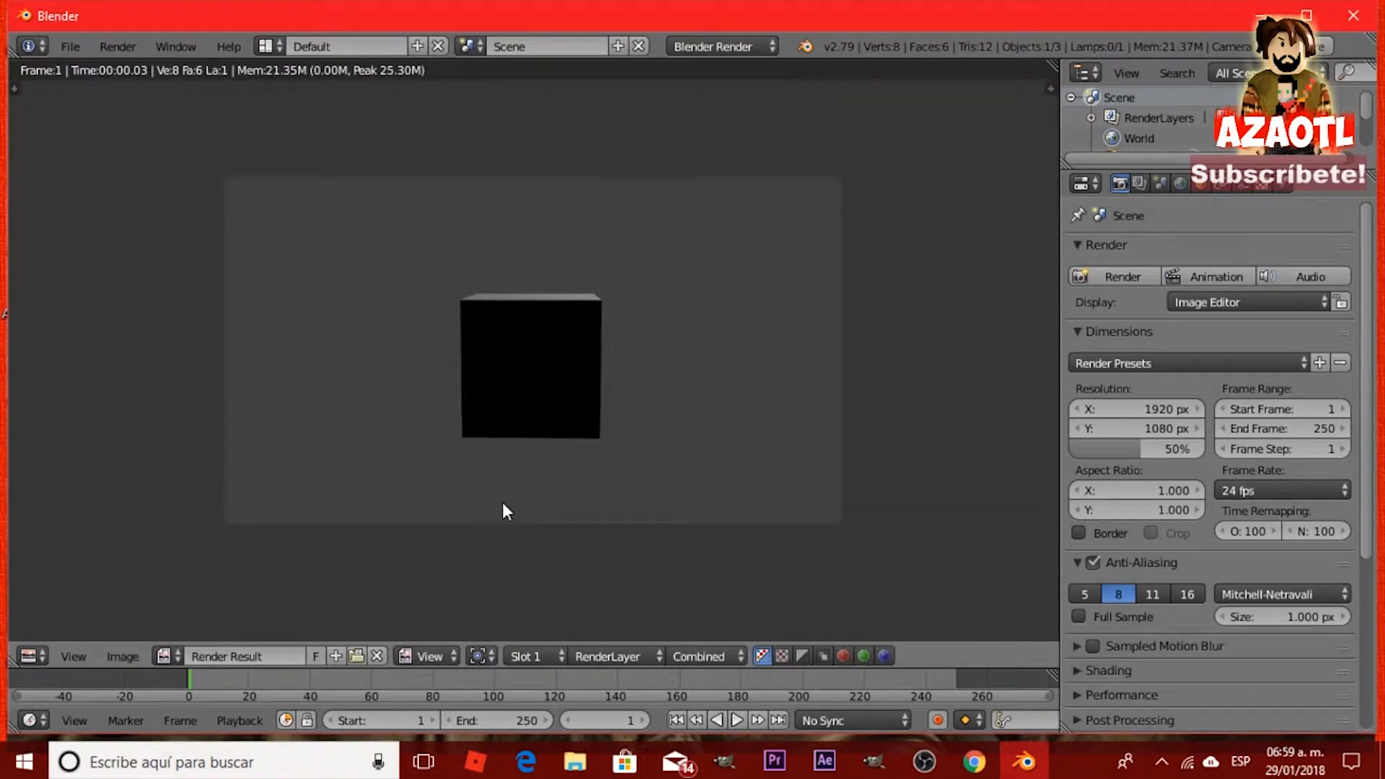
pyautogui.press('Escape')
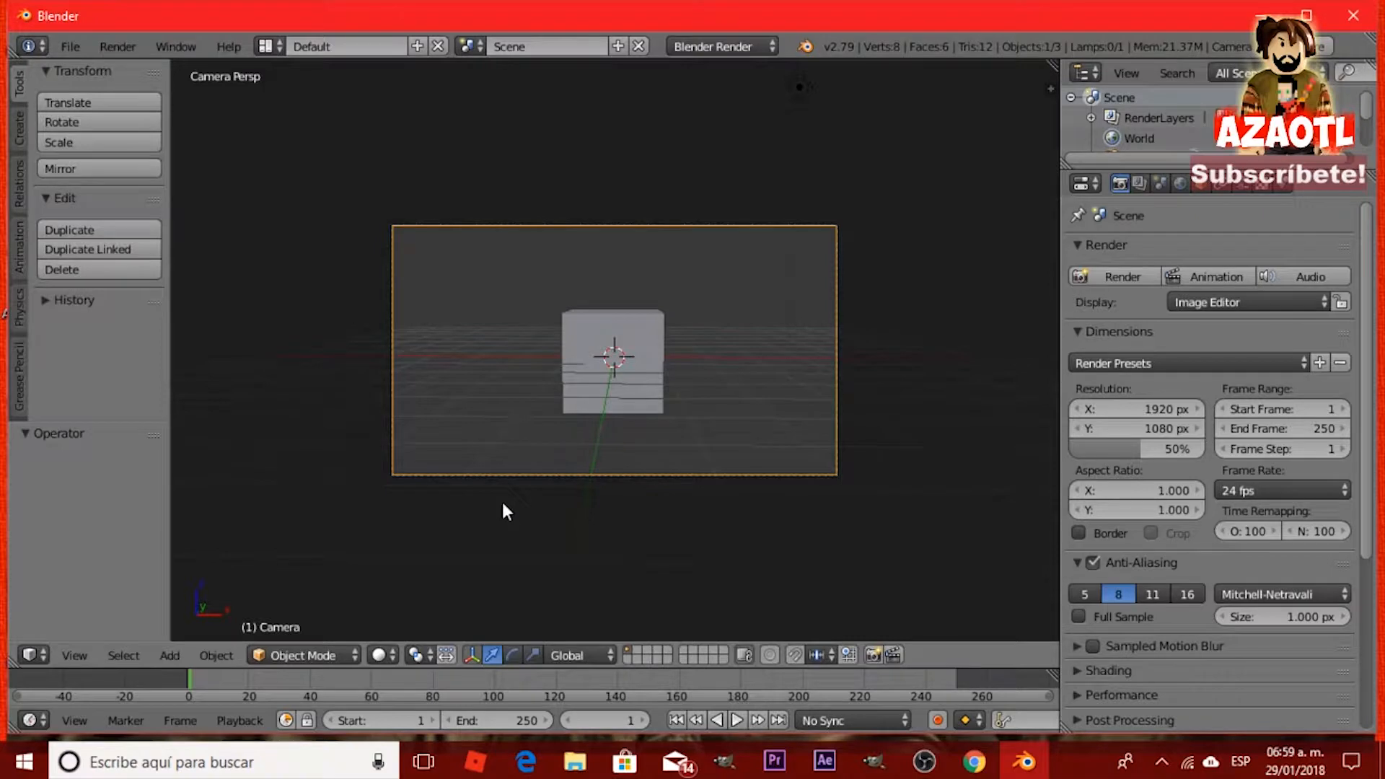
pyautogui.press('KP_1')
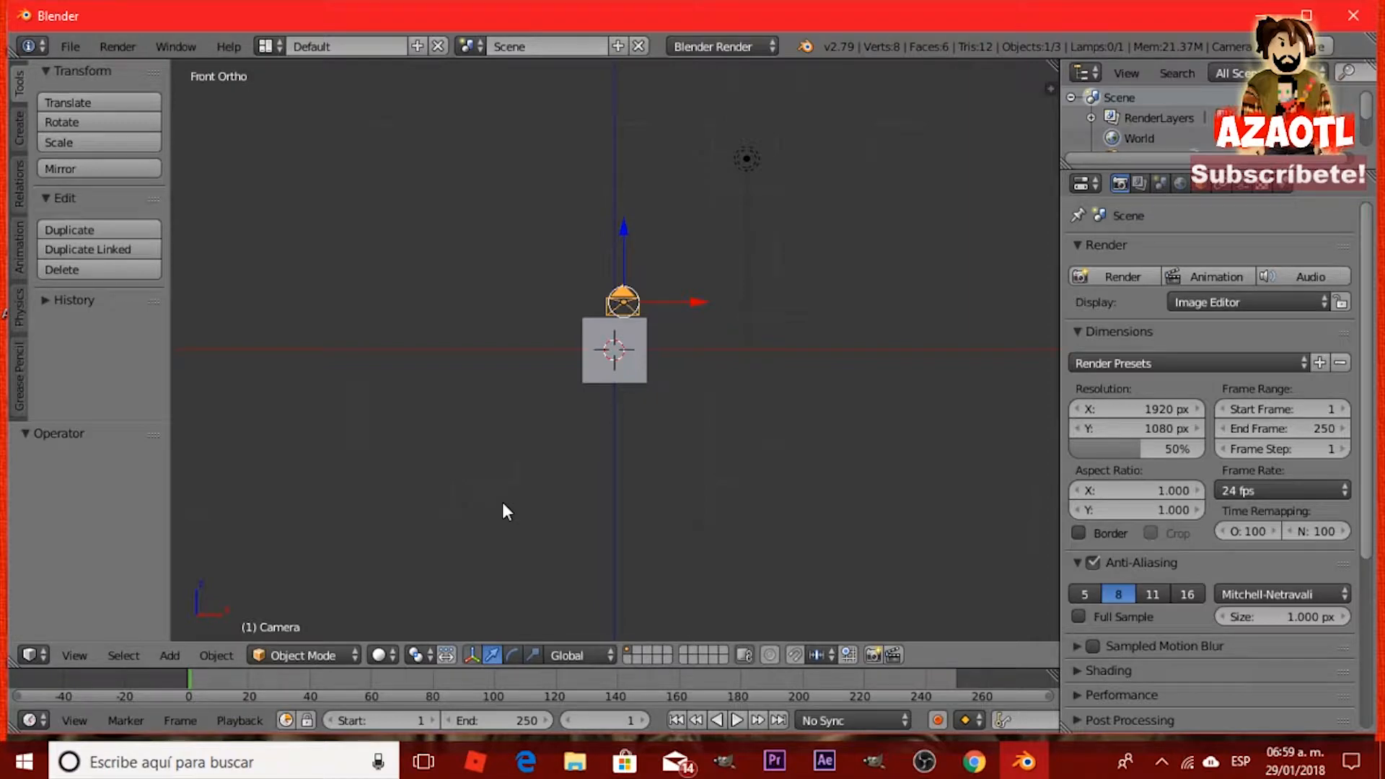
# Delete the default cube from the scene.
pyautogui.rightClick(600, 374)
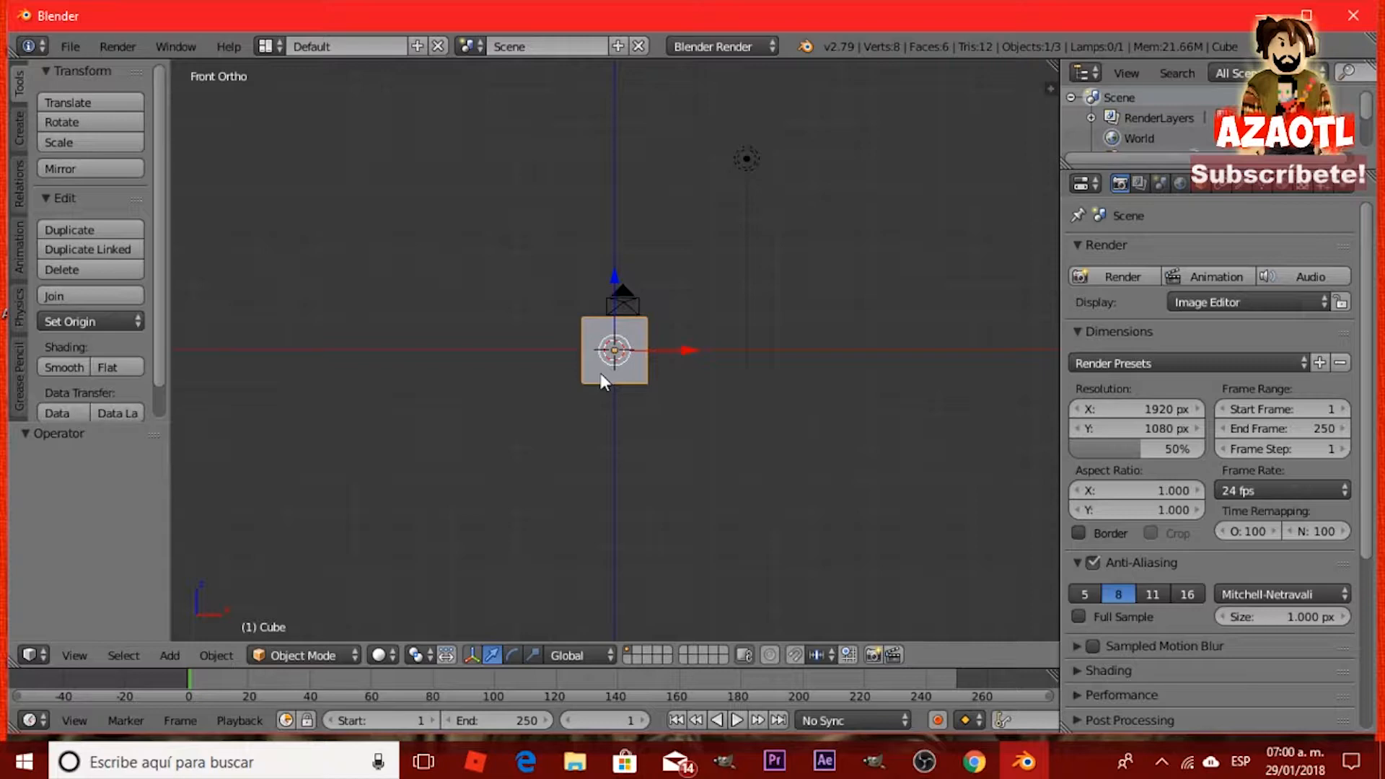
pyautogui.press('x')
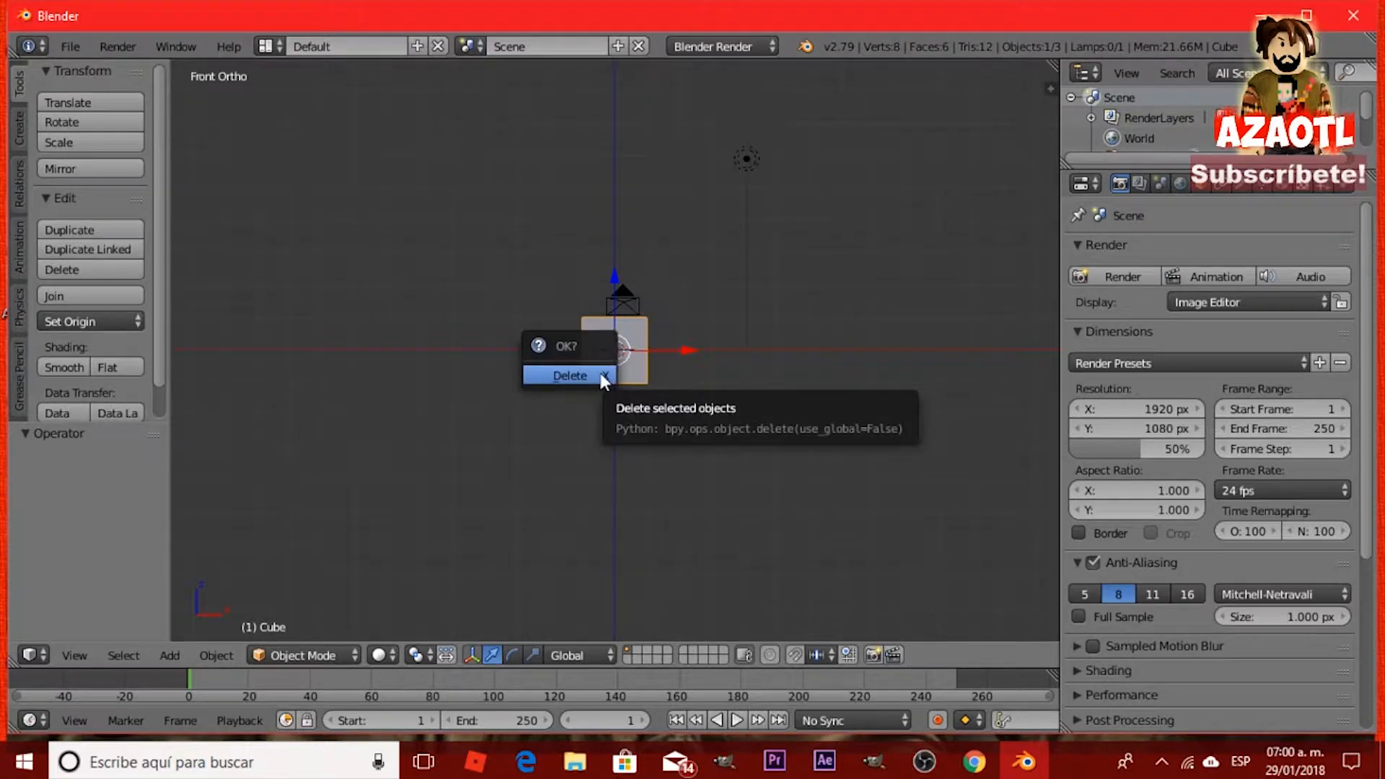
pyautogui.click(601, 374)
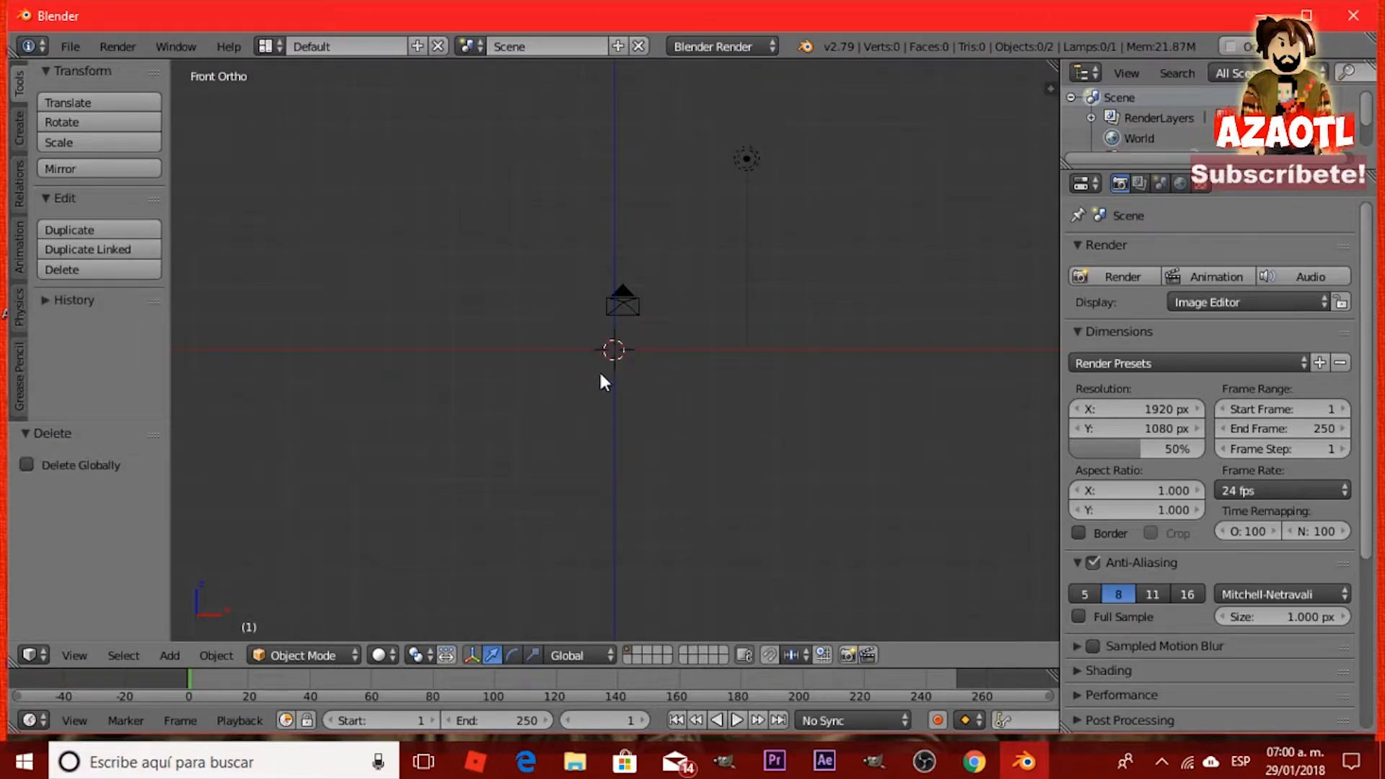
# Import the Wavefront model azaotlTutorial.obj from the 3D Objects folder.
pyautogui.click(70, 47)
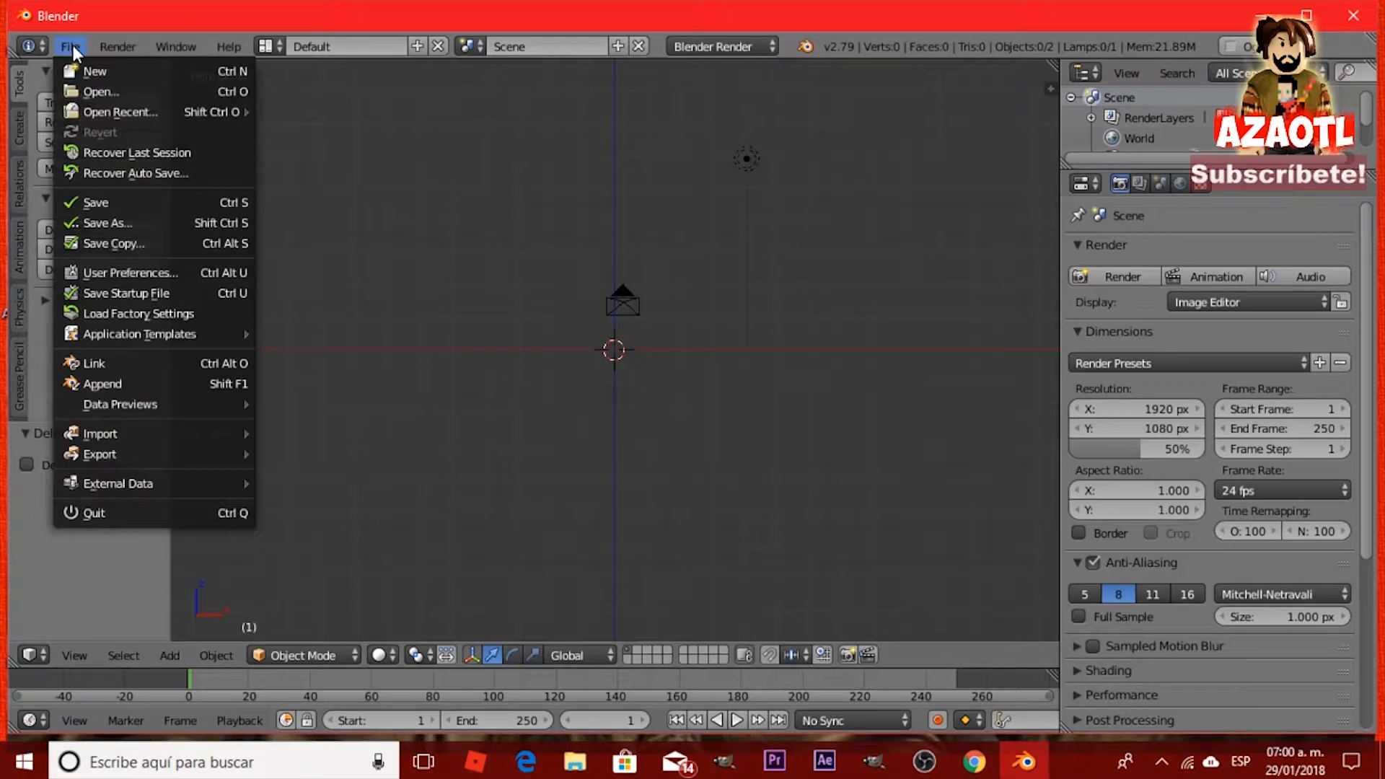
pyautogui.moveTo(231, 437)
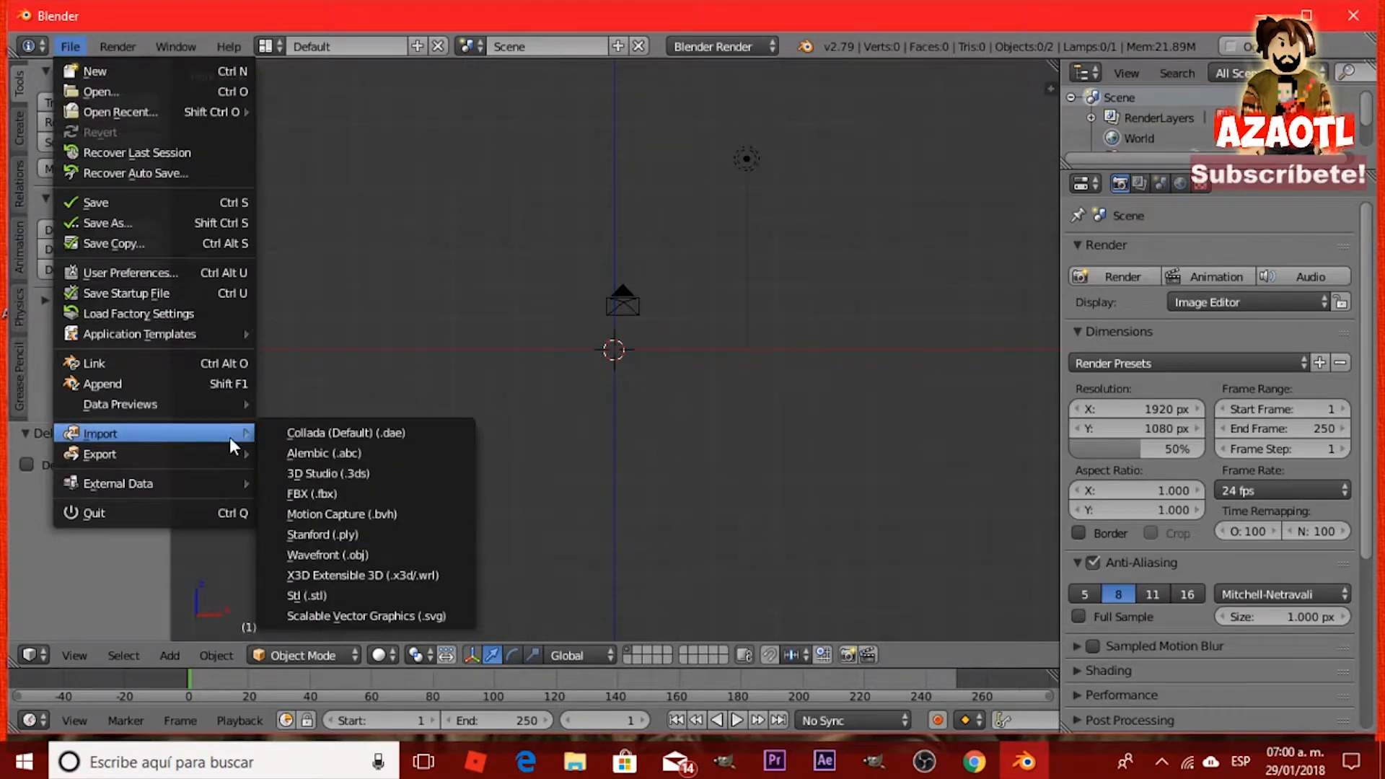
pyautogui.click(405, 557)
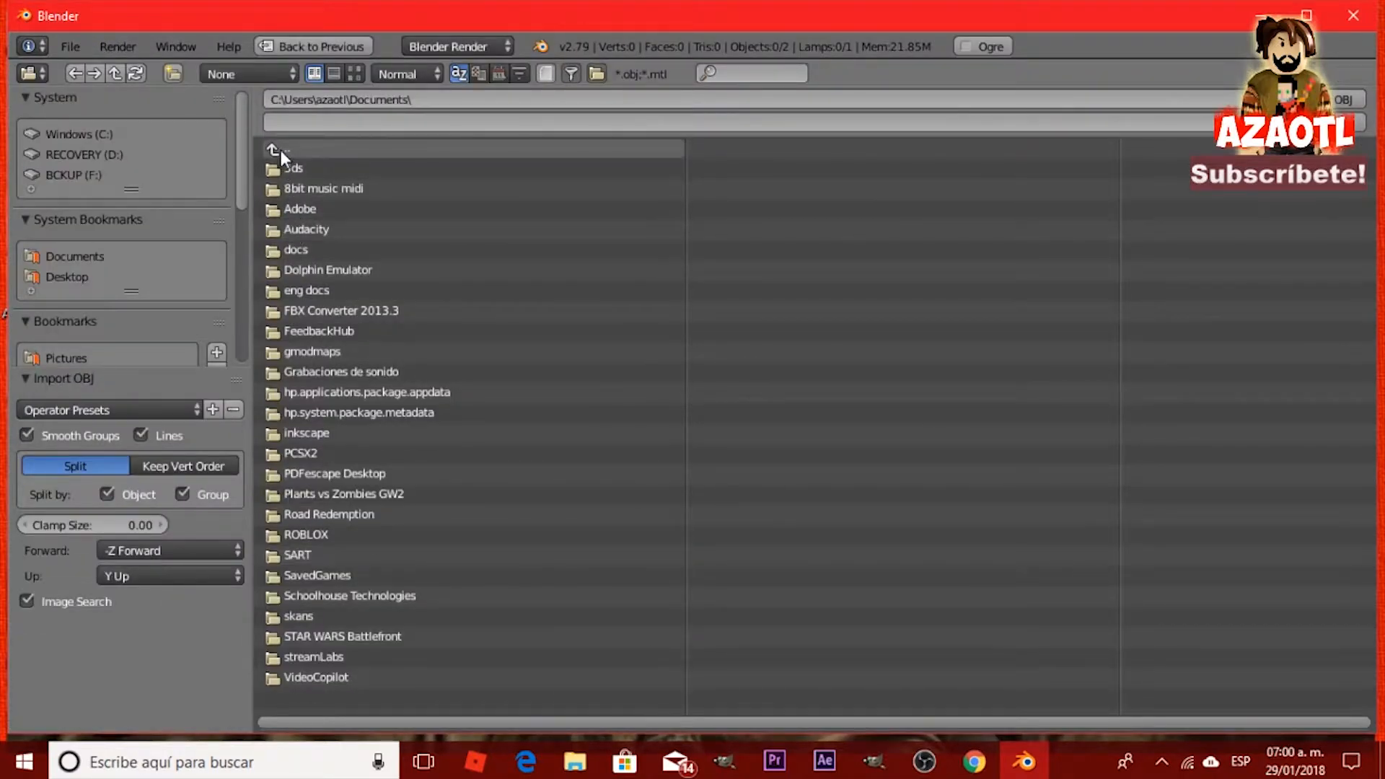
pyautogui.click(58, 358)
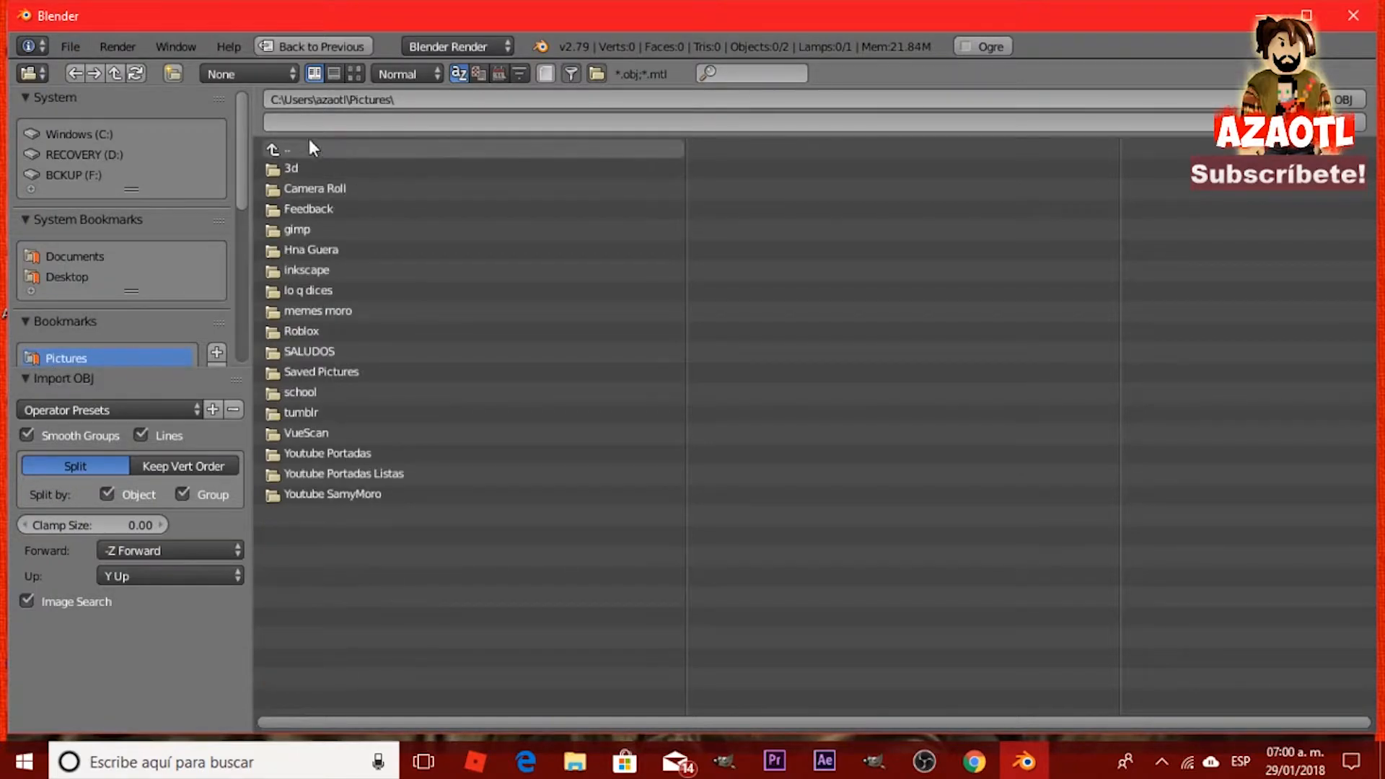
pyautogui.click(295, 154)
pyautogui.click(303, 172)
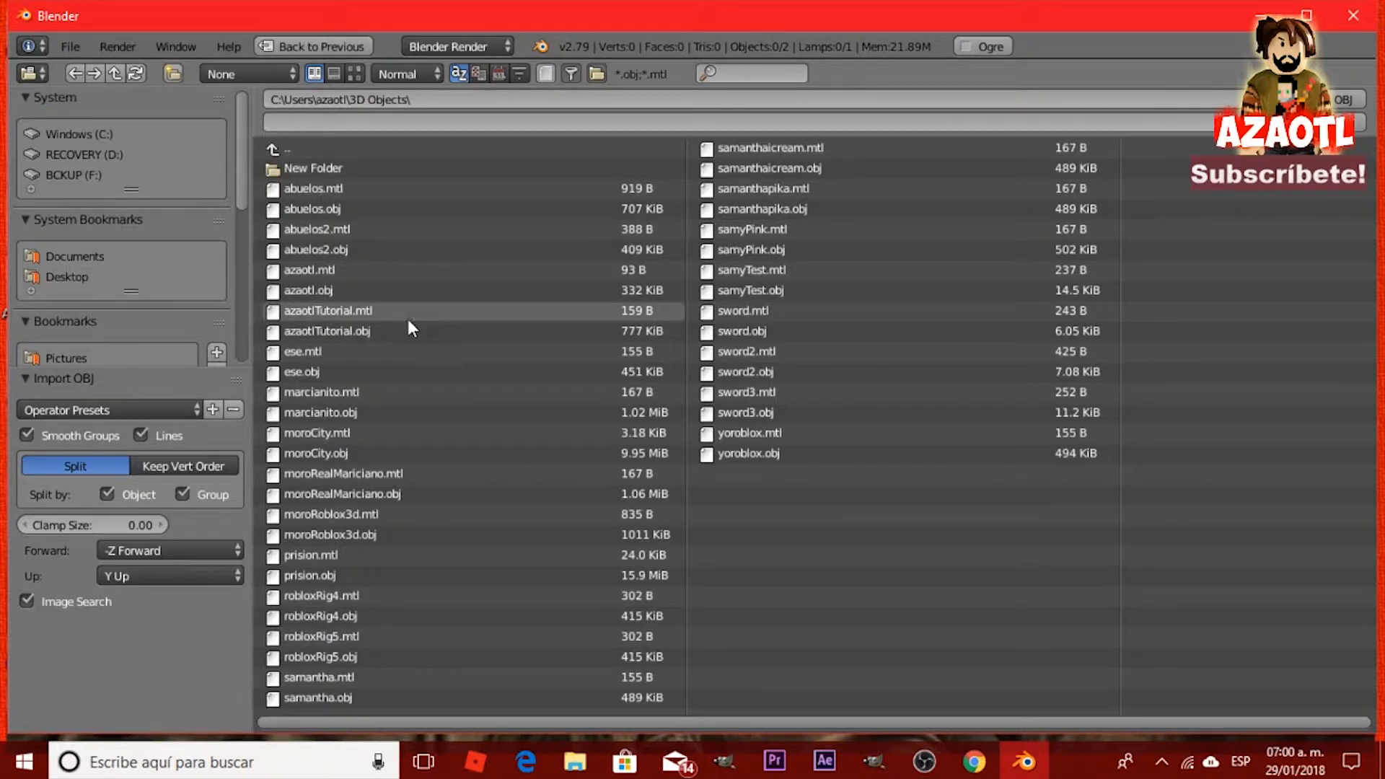
pyautogui.click(365, 334)
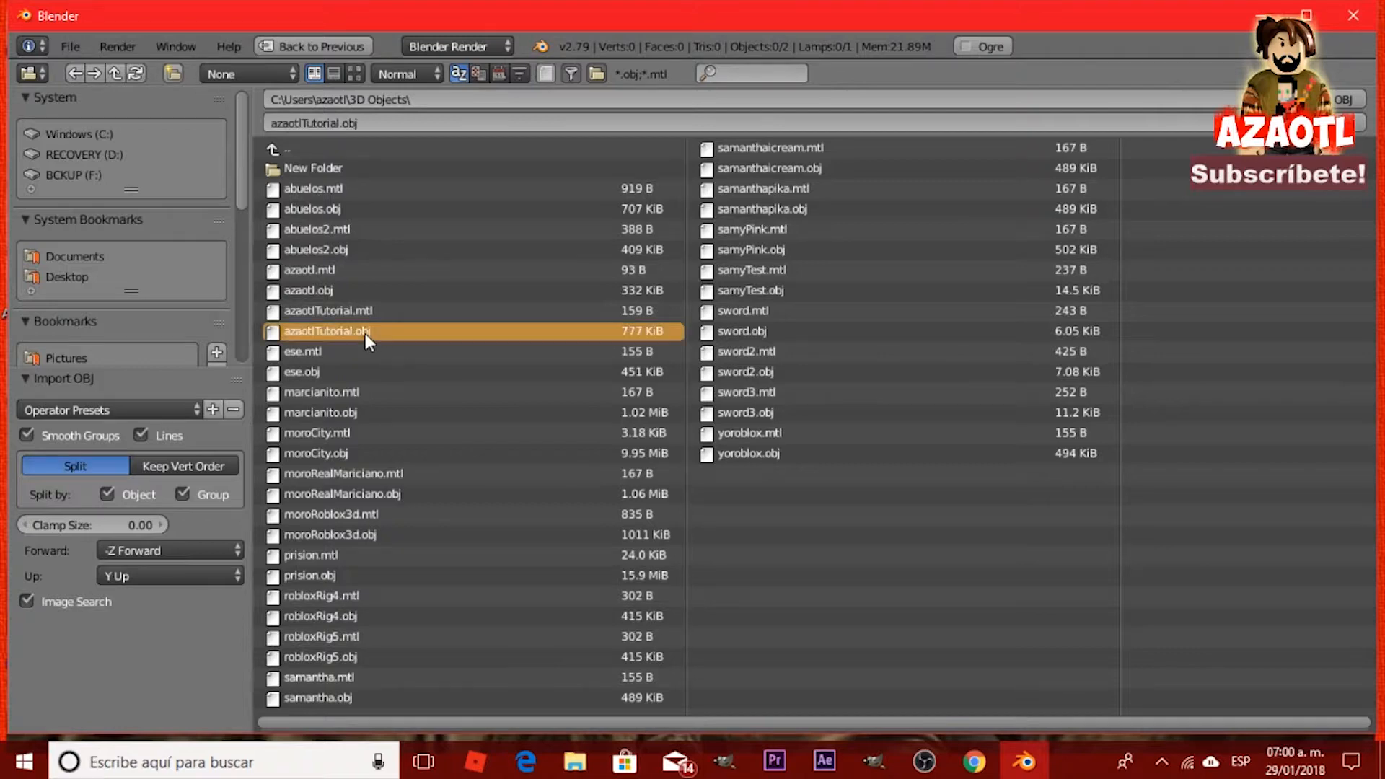
pyautogui.click(1333, 95)
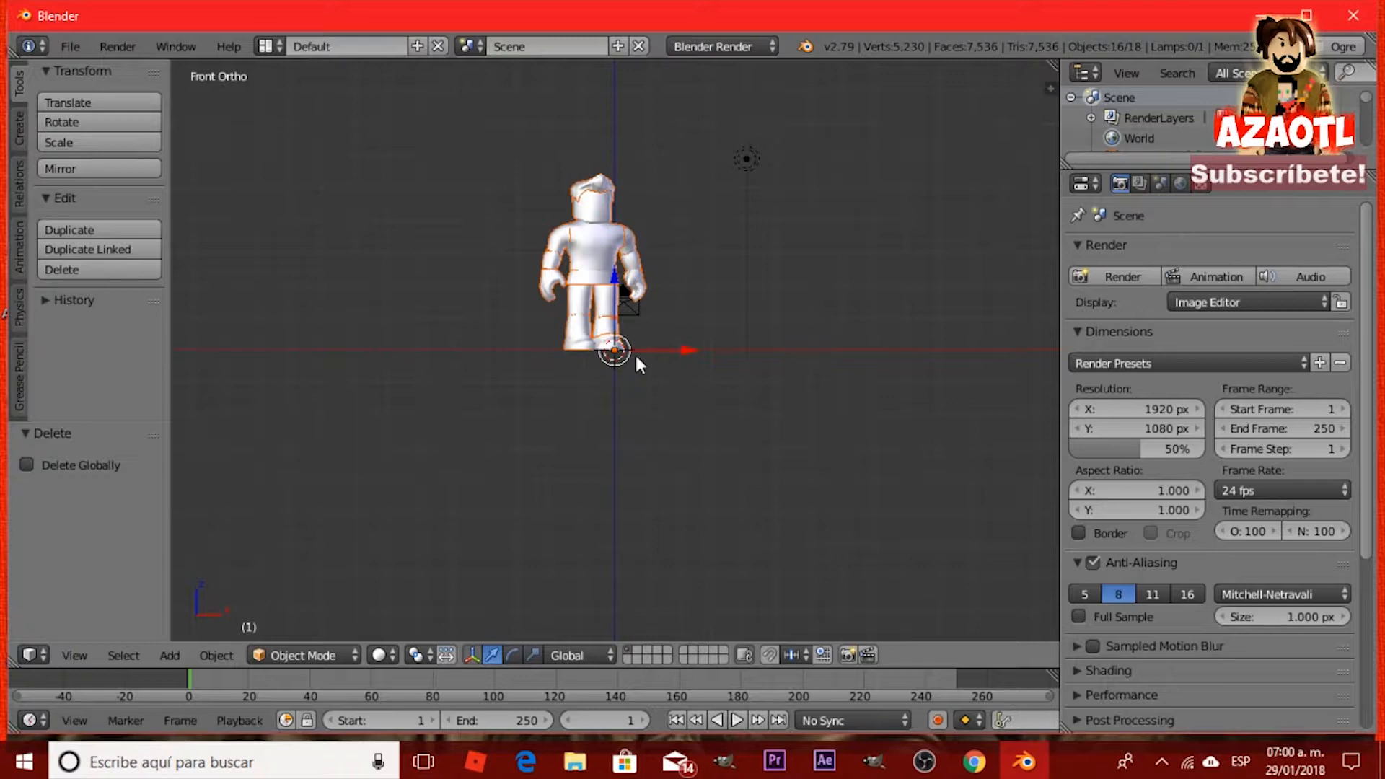
# Examine the imported character from the front and right orthographic views, checking its position relative to the camera and the origin.
pyautogui.keyDown('shift'); pyautogui.moveTo(636, 355); pyautogui.dragTo(740, 481, button='middle'); pyautogui.keyUp('shift')
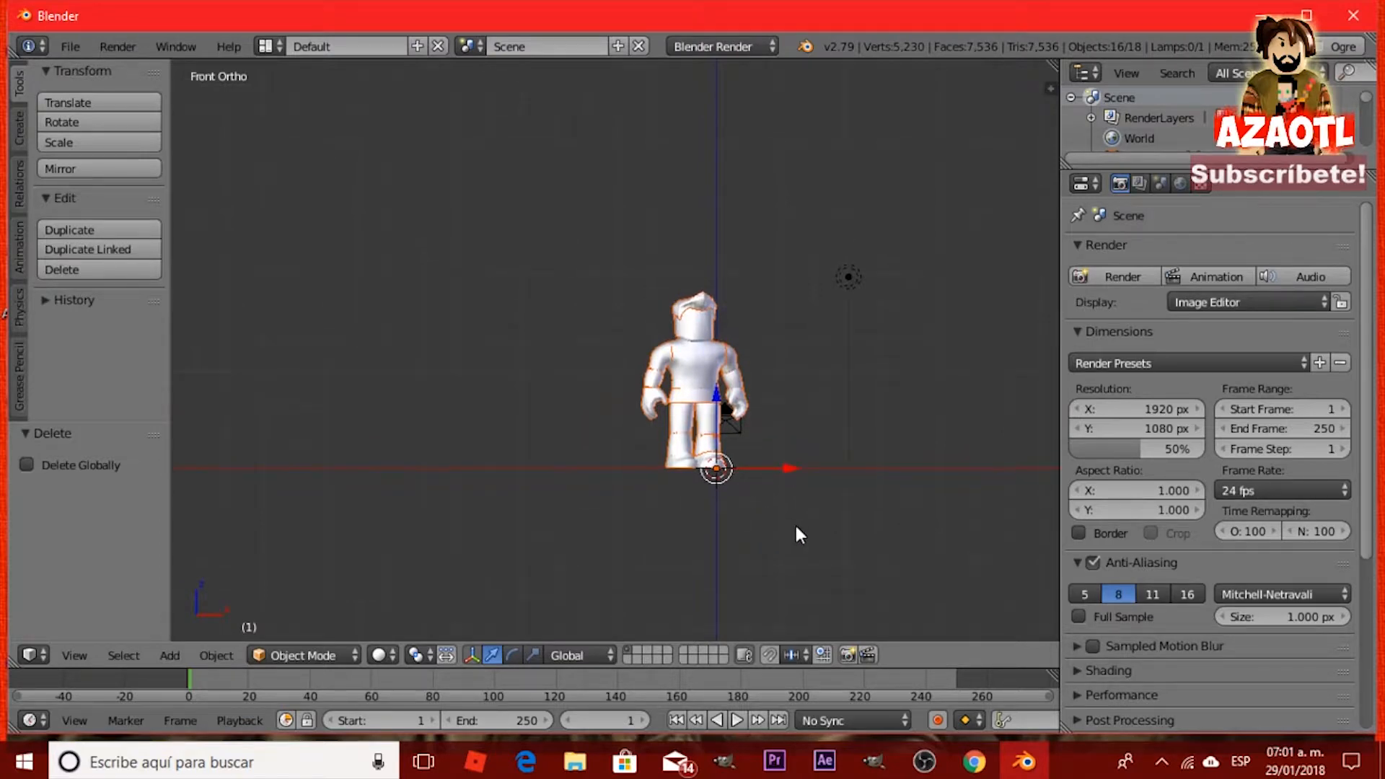
pyautogui.moveTo(791, 541)
pyautogui.mouseDown(button='middle')
pyautogui.moveTo(776, 488)
pyautogui.moveTo(781, 582)
pyautogui.moveTo(763, 457)
pyautogui.moveTo(758, 570)
pyautogui.moveTo(764, 490)
pyautogui.moveTo(788, 517)
pyautogui.mouseUp(button='middle')
pyautogui.press('KP_1')
pyautogui.press('KP_3')
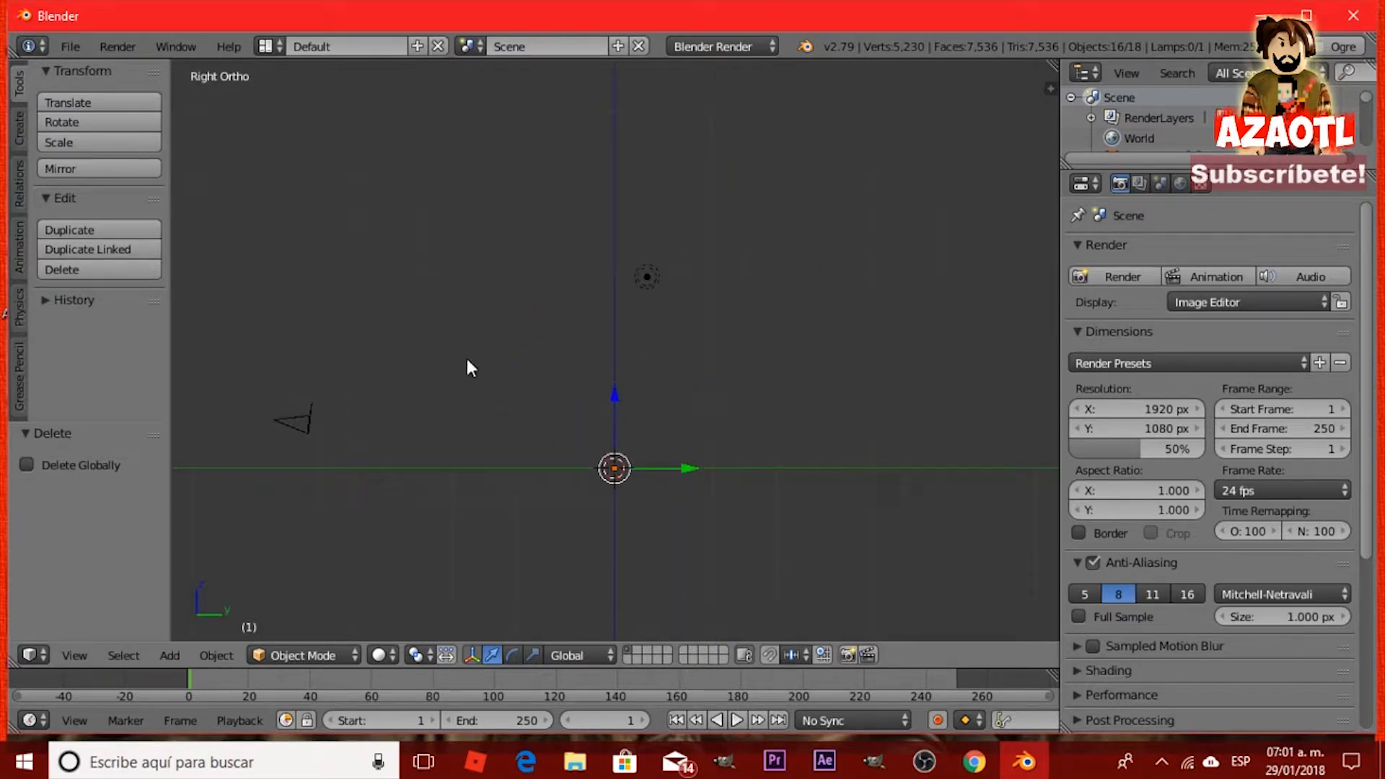
pyautogui.scroll(-4, 465, 355)
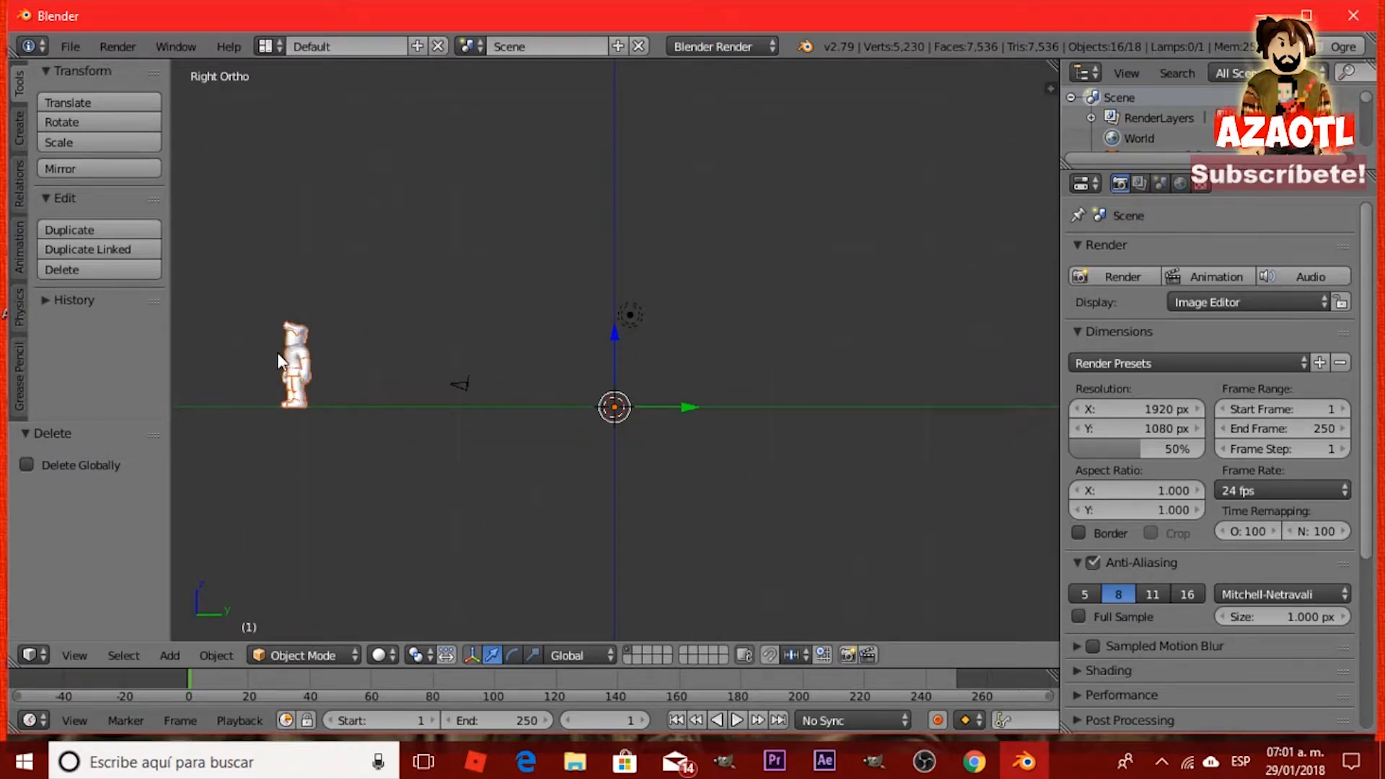
pyautogui.keyDown('shift'); pyautogui.moveTo(277, 359); pyautogui.dragTo(525, 371, button='middle'); pyautogui.keyUp('shift')
pyautogui.scroll(3, 523, 371)
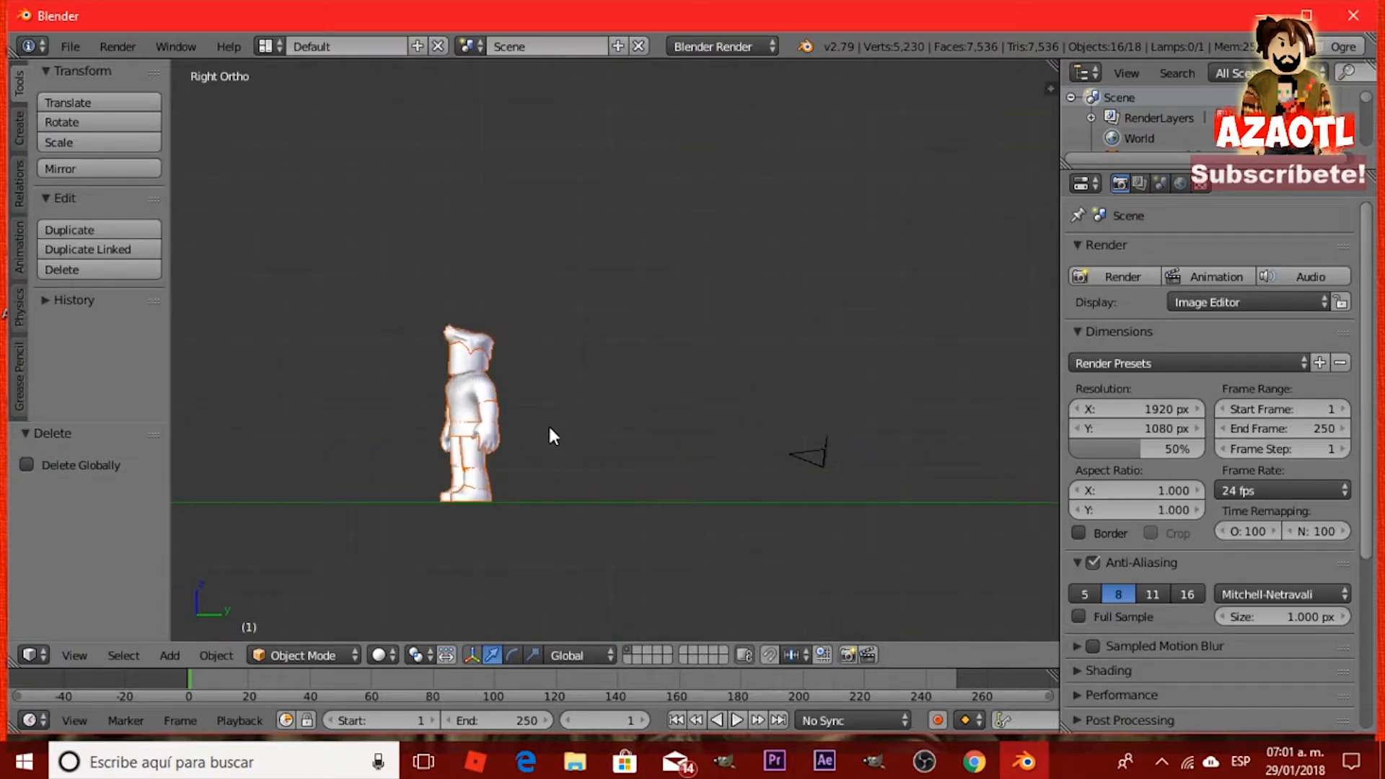
pyautogui.scroll(-2, 550, 436)
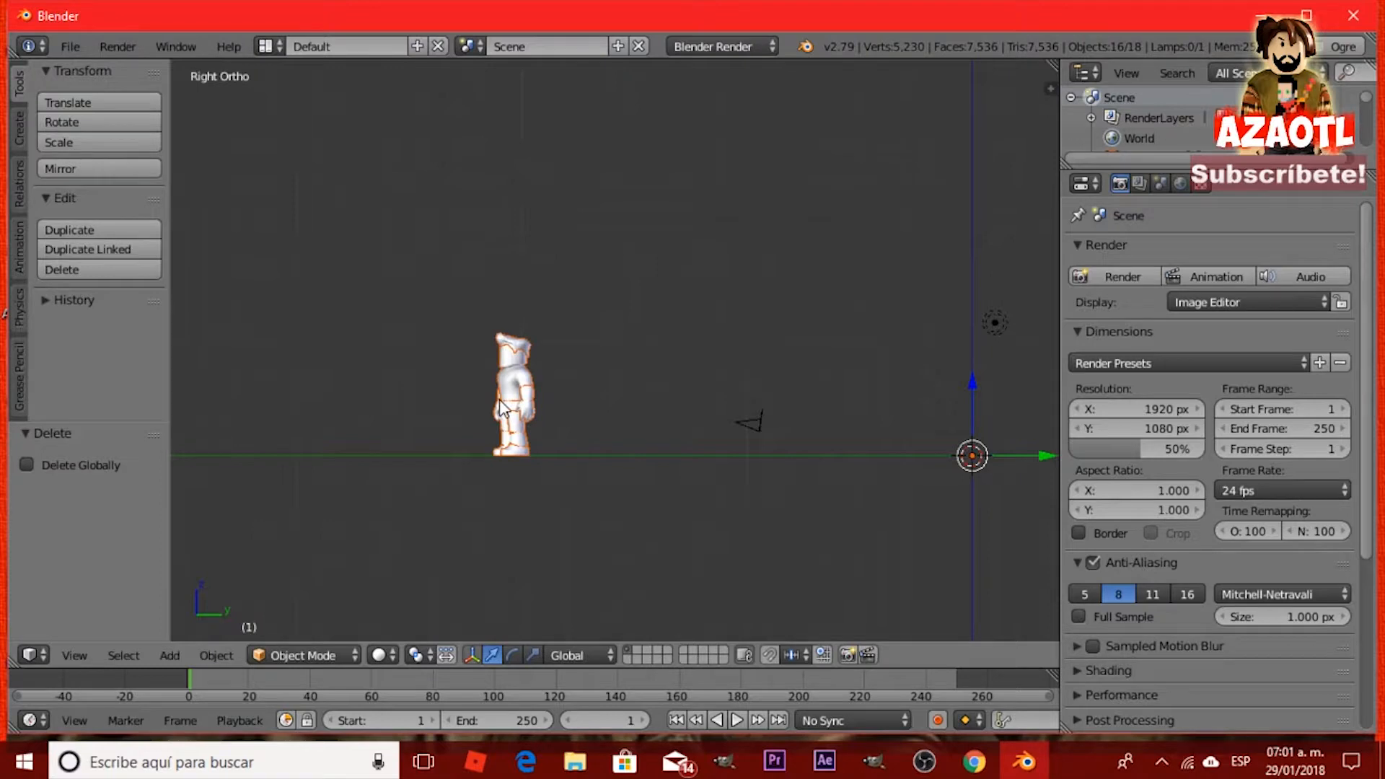
# Try moving the imported character about -2.98 units along the Y axis, and undo the move.
pyautogui.moveTo(1045, 461); pyautogui.dragTo(968, 468)
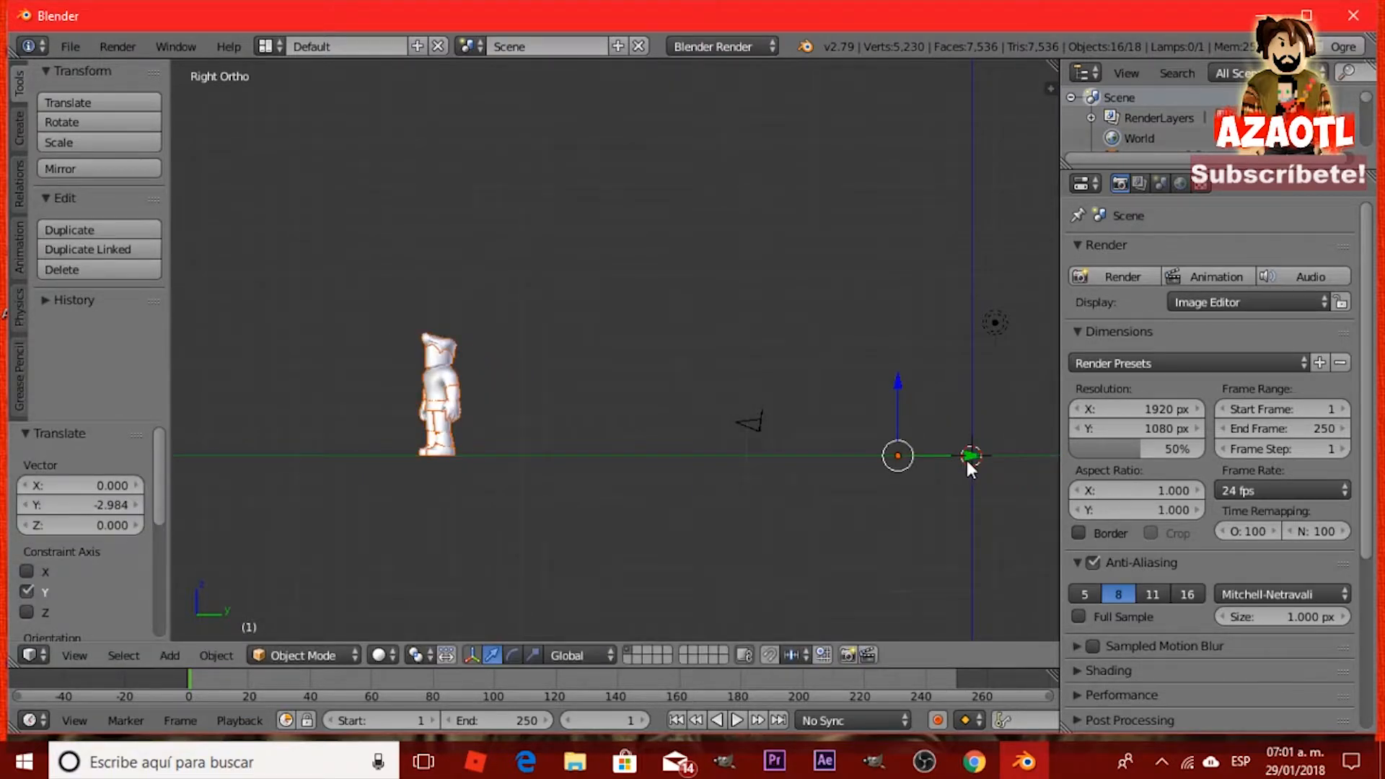
pyautogui.hotkey('ctrl', 'z')
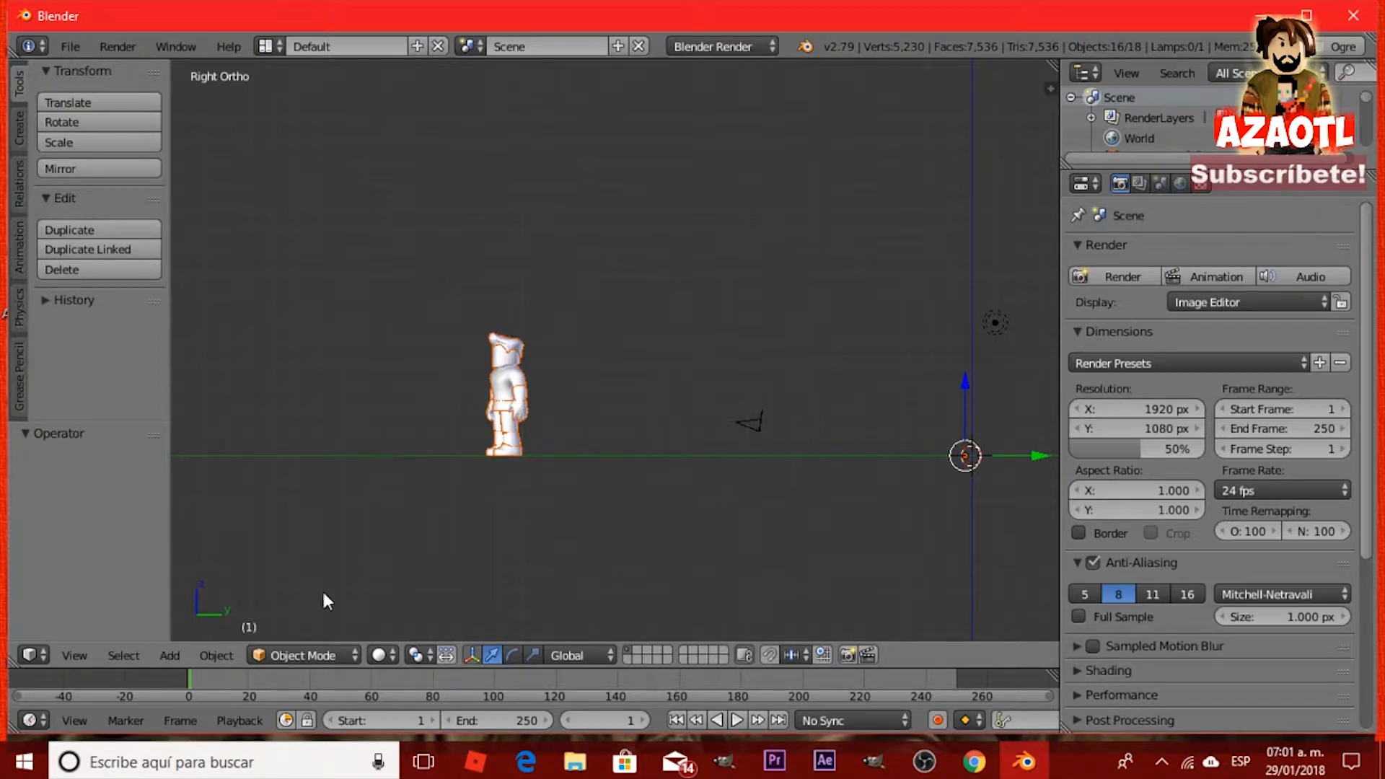
# Deselect everything, switch to wireframe shading, and box-select all the character's parts in the right orthographic view.
pyautogui.click(220, 653)
pyautogui.press('a')
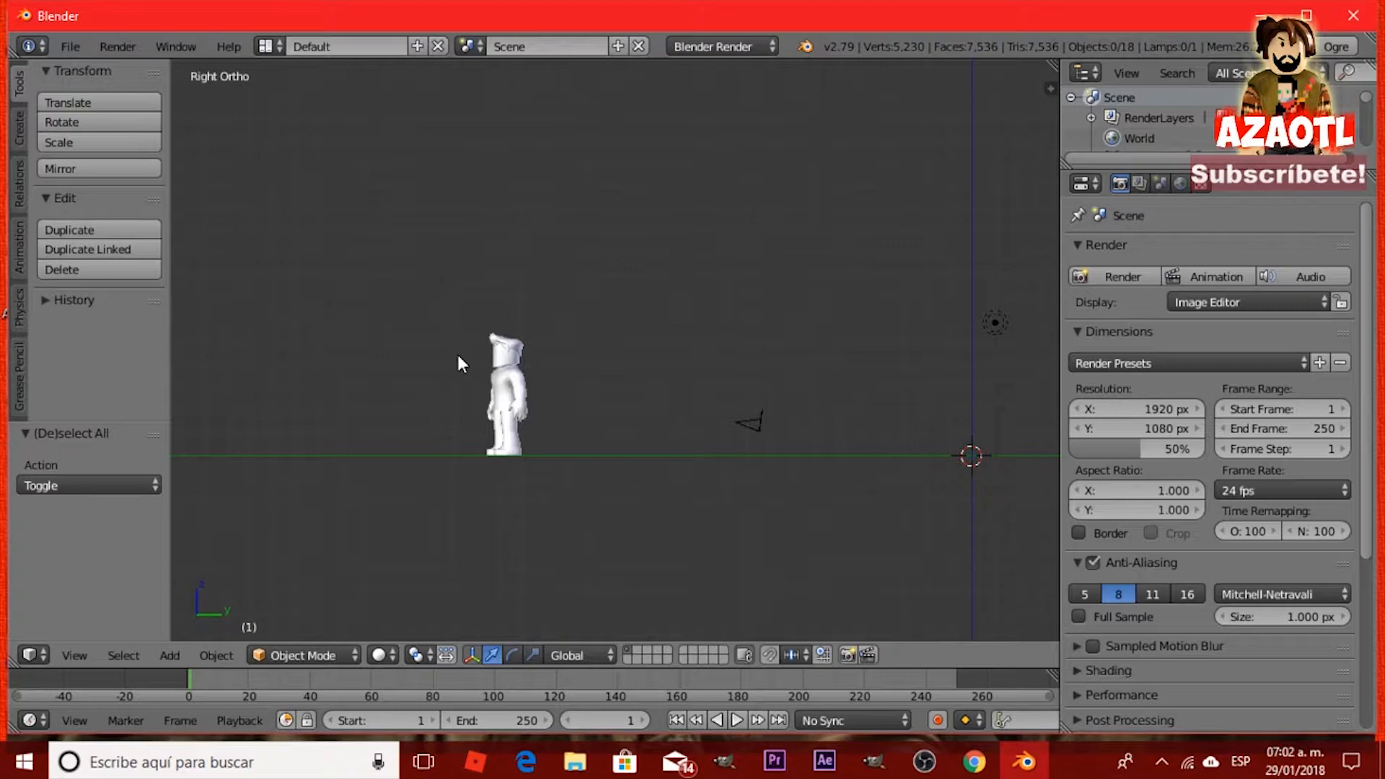
pyautogui.hotkey('alt', 'z')
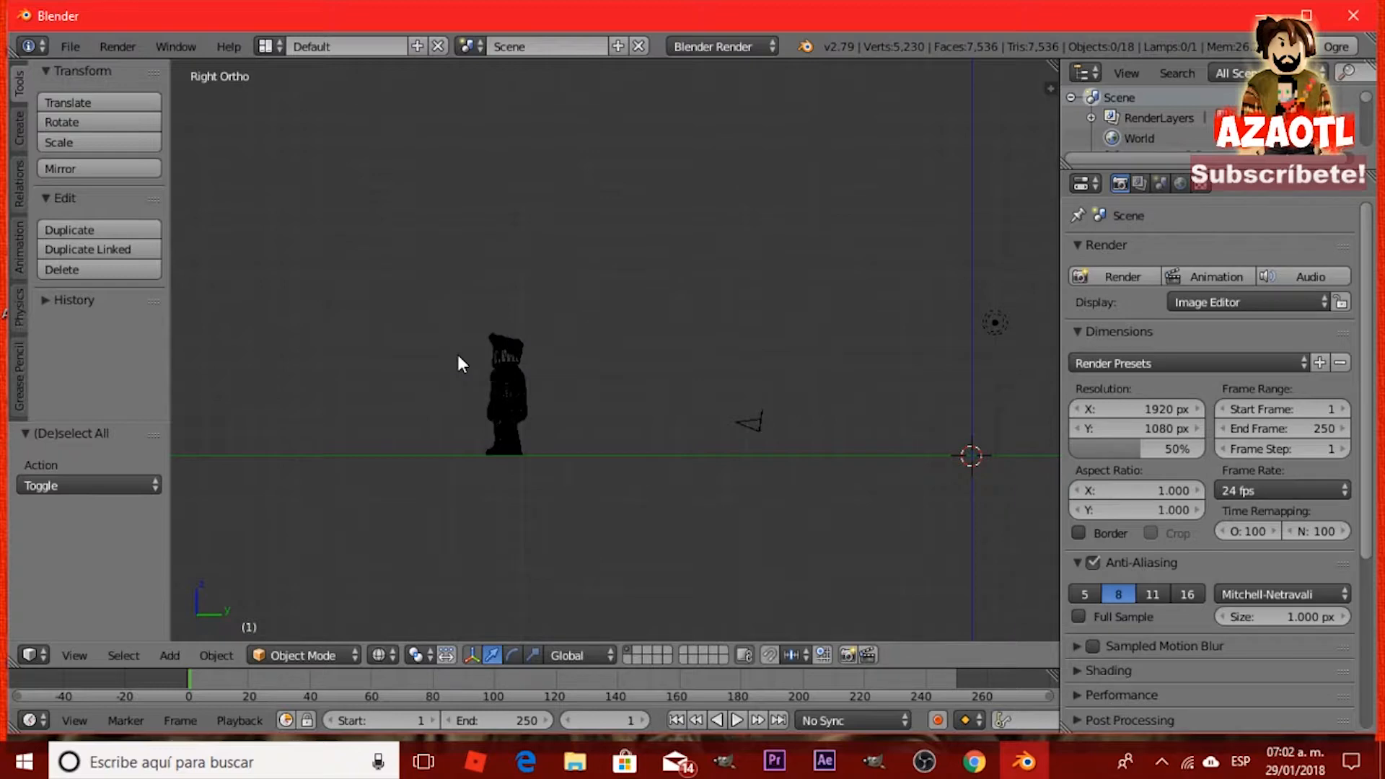
pyautogui.scroll(3, 474, 383)
pyautogui.scroll(1, 406, 458)
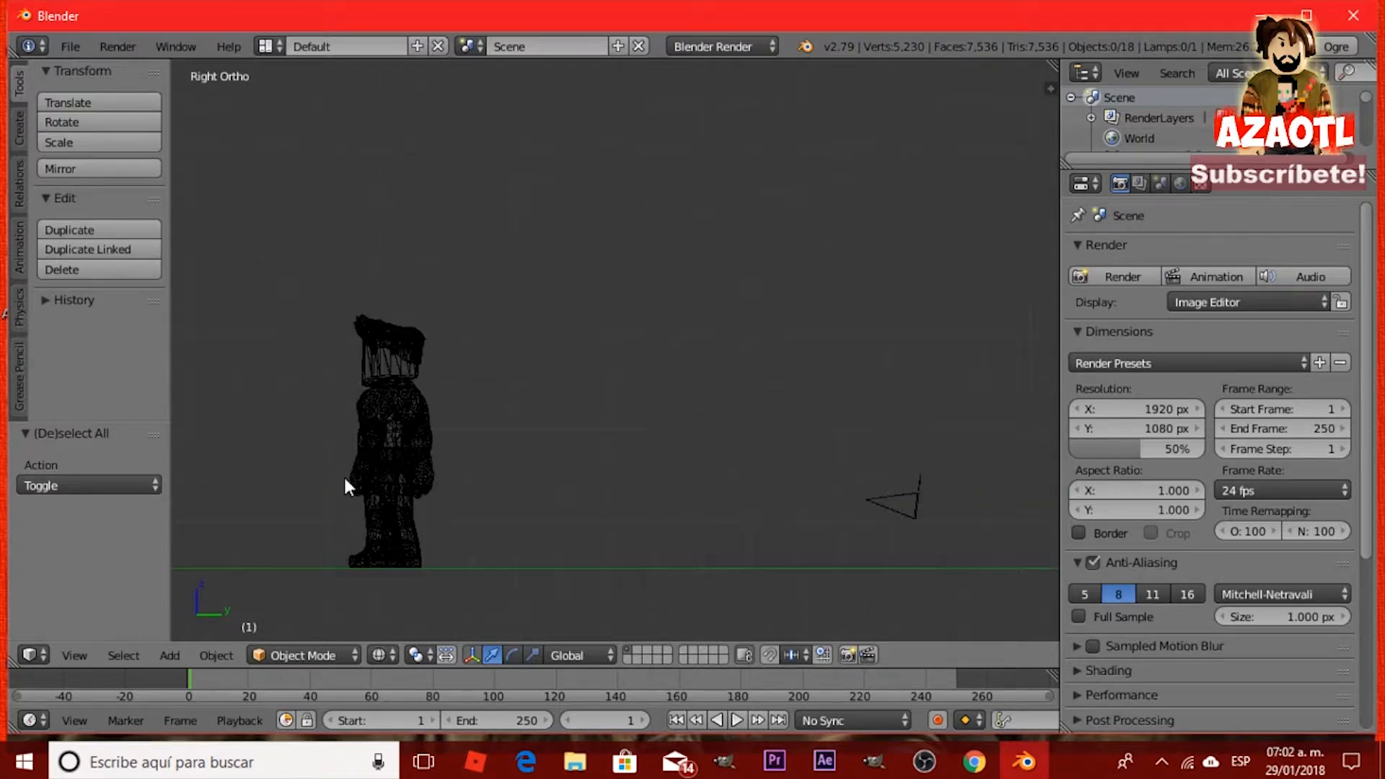
pyautogui.keyDown('shift'); pyautogui.moveTo(344, 475); pyautogui.dragTo(596, 469, button='middle'); pyautogui.keyUp('shift')
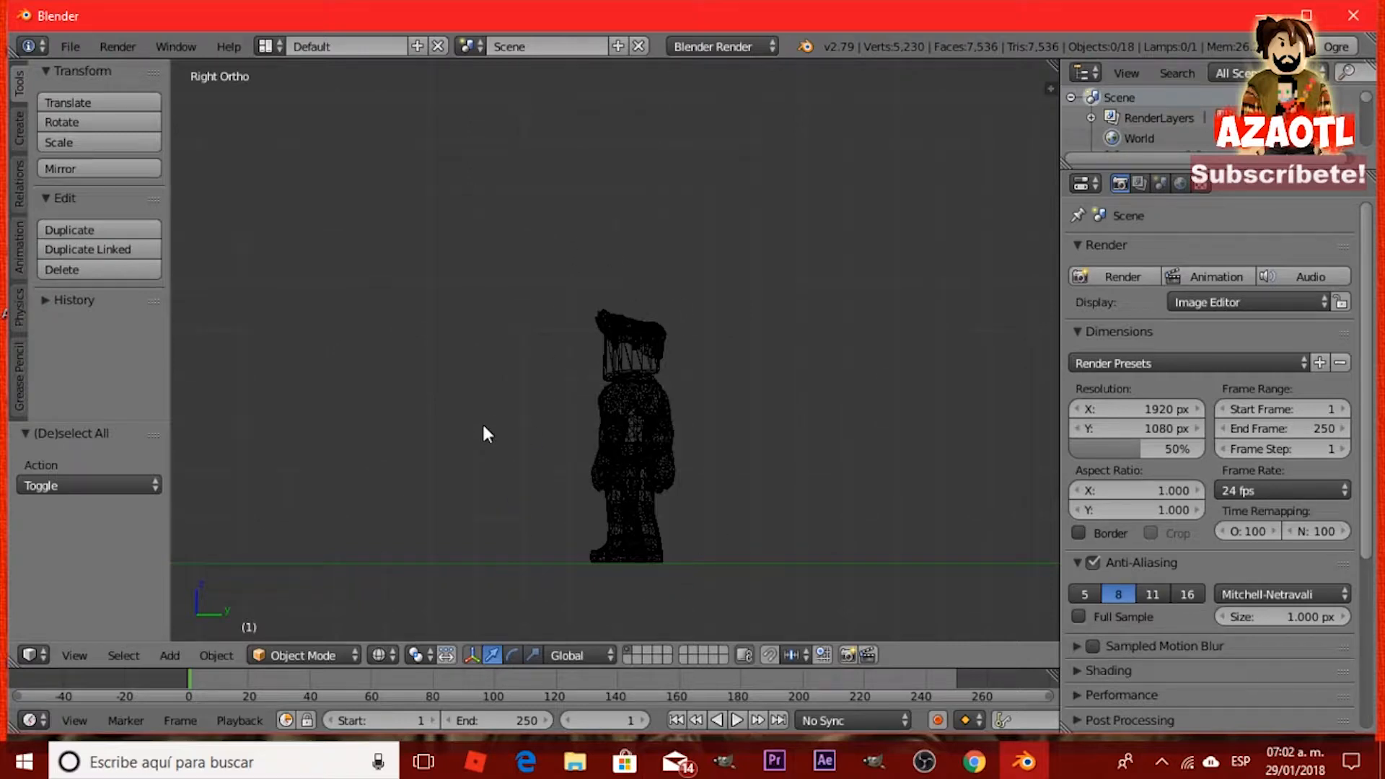
pyautogui.press('b')
pyautogui.moveTo(534, 257); pyautogui.dragTo(692, 594)
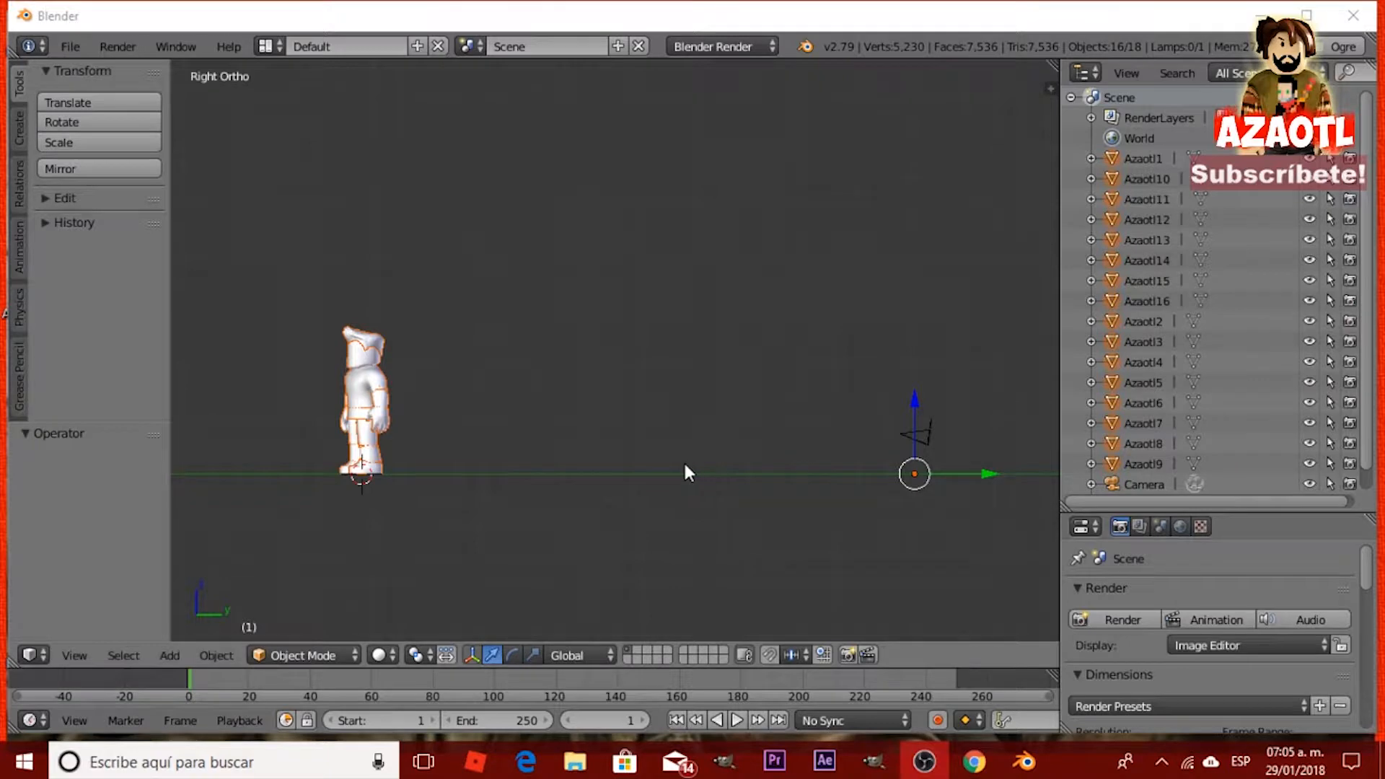
# Set the selected character parts' origins to their geometry, and move the character along Y by about 12.885 and back by about 2.11.
pyautogui.moveTo(502, 519); pyautogui.dragTo(606, 554, button='middle')
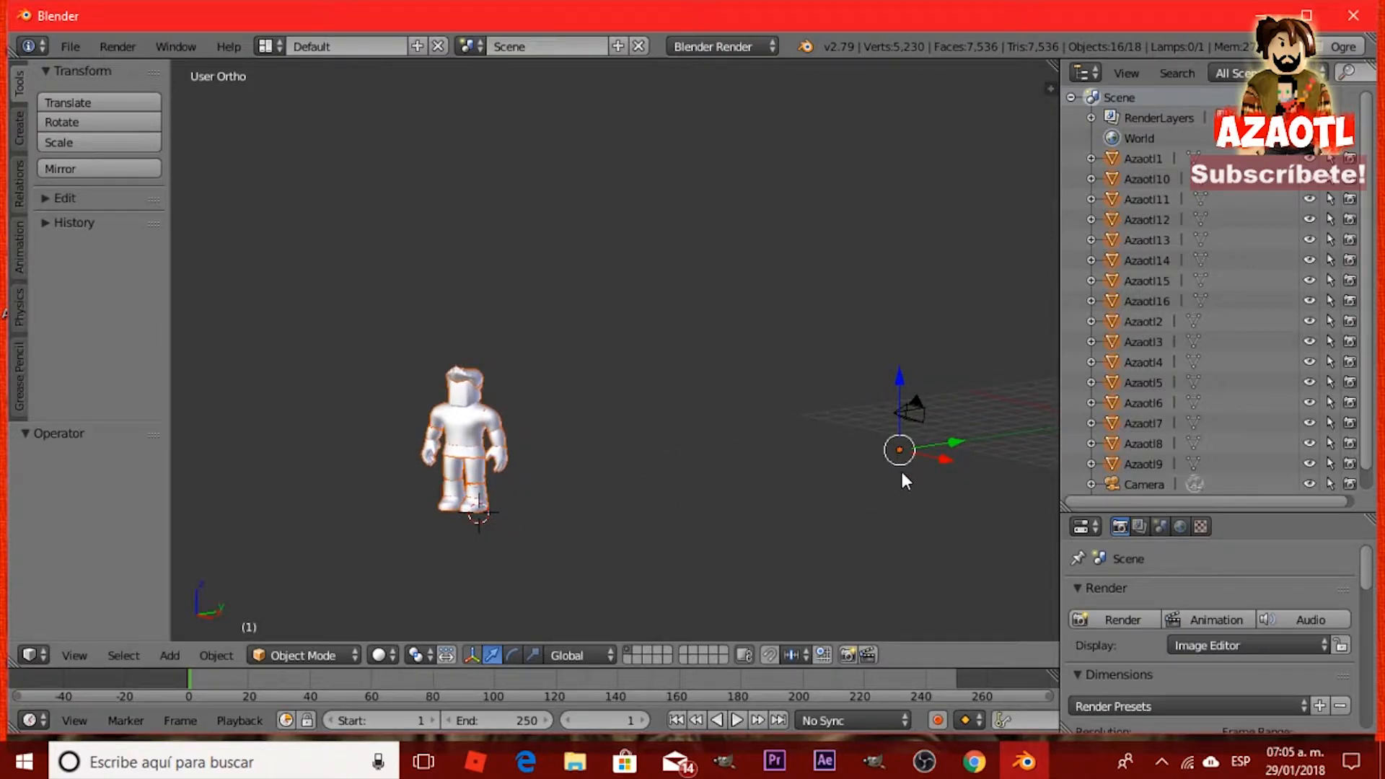
pyautogui.press('KP_3')
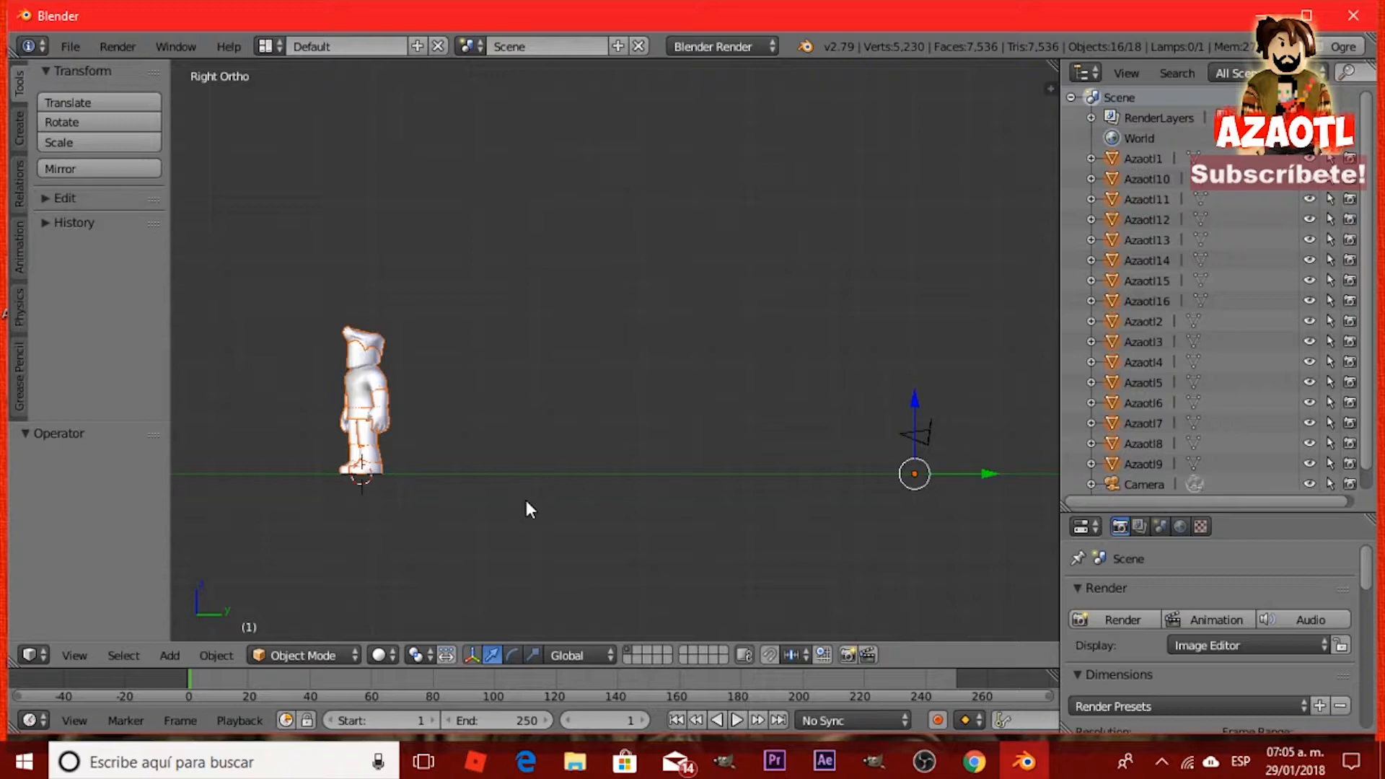
pyautogui.hotkey('shift', 'ctrl', 'alt', 'c')
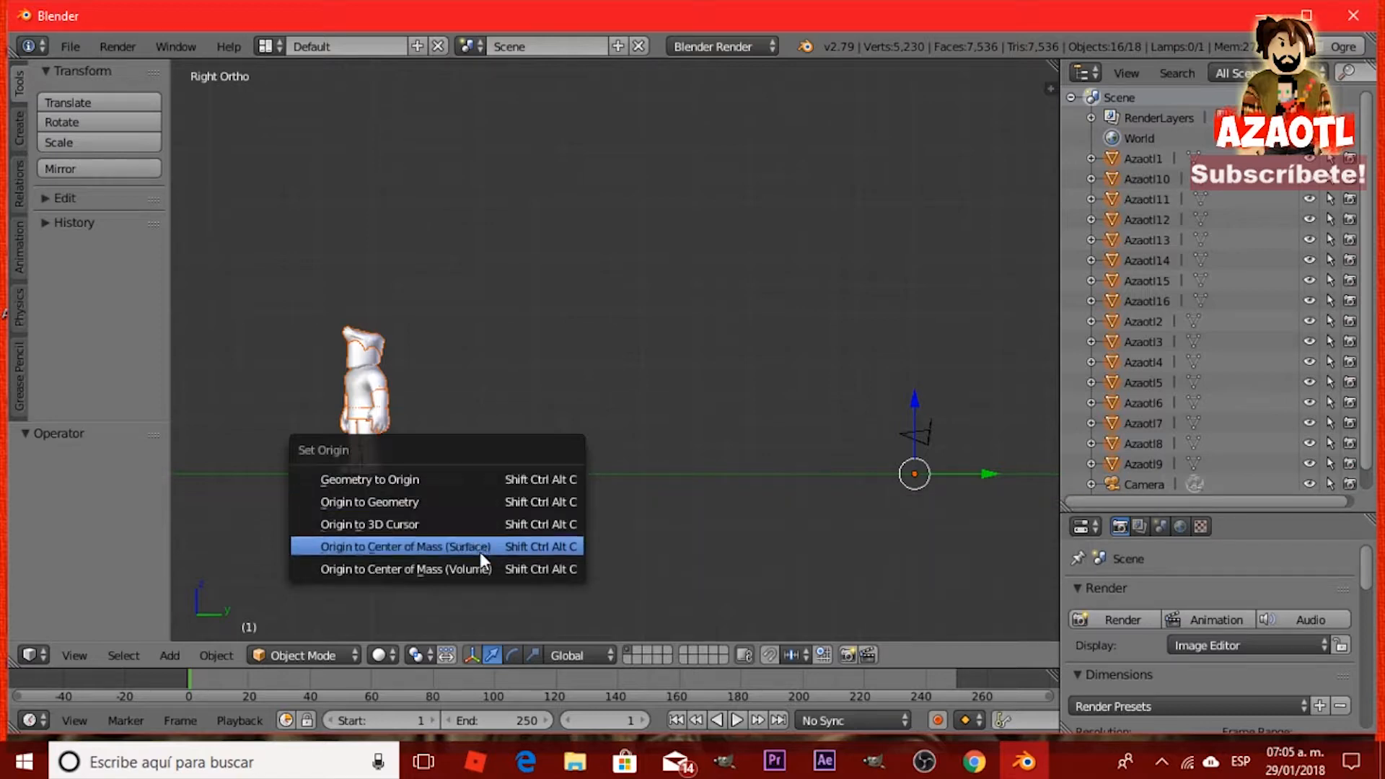
pyautogui.click(461, 501)
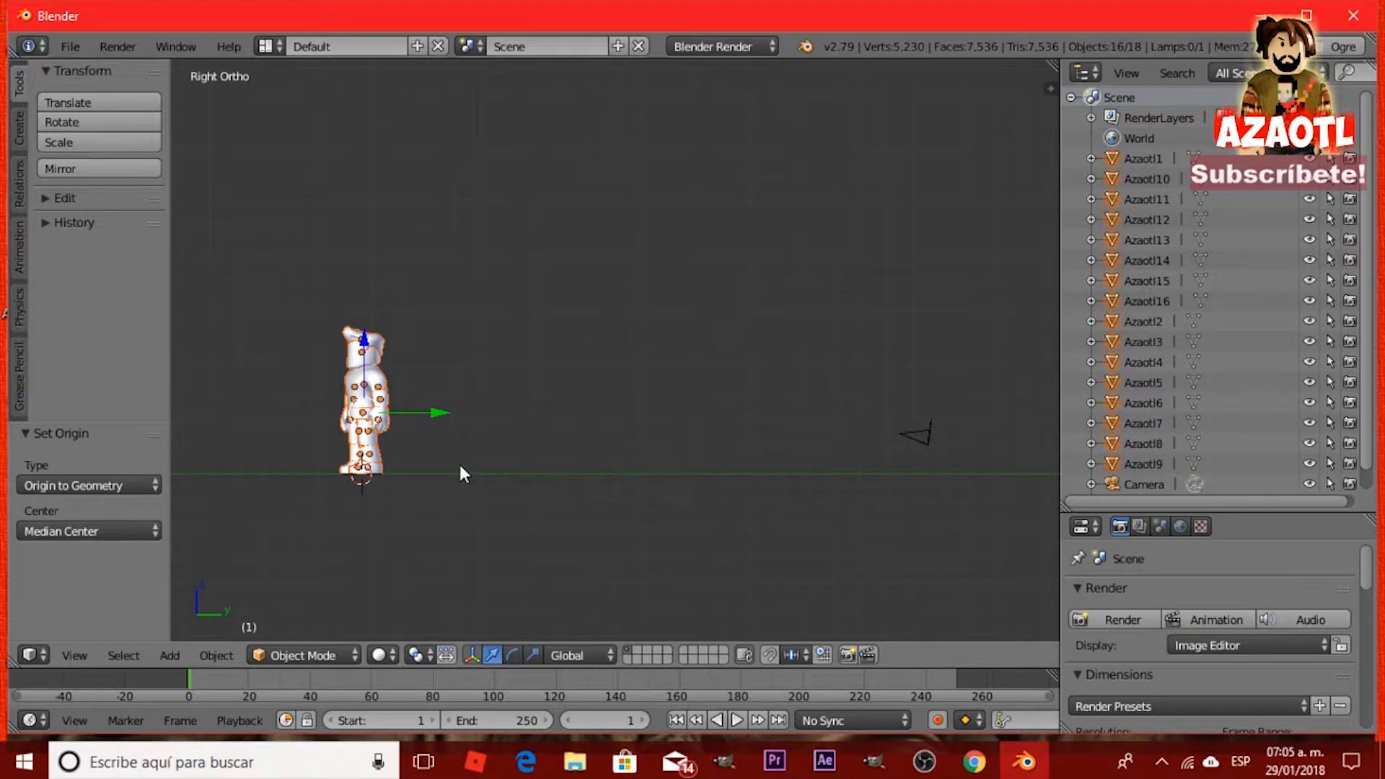
pyautogui.moveTo(437, 414); pyautogui.dragTo(798, 413)
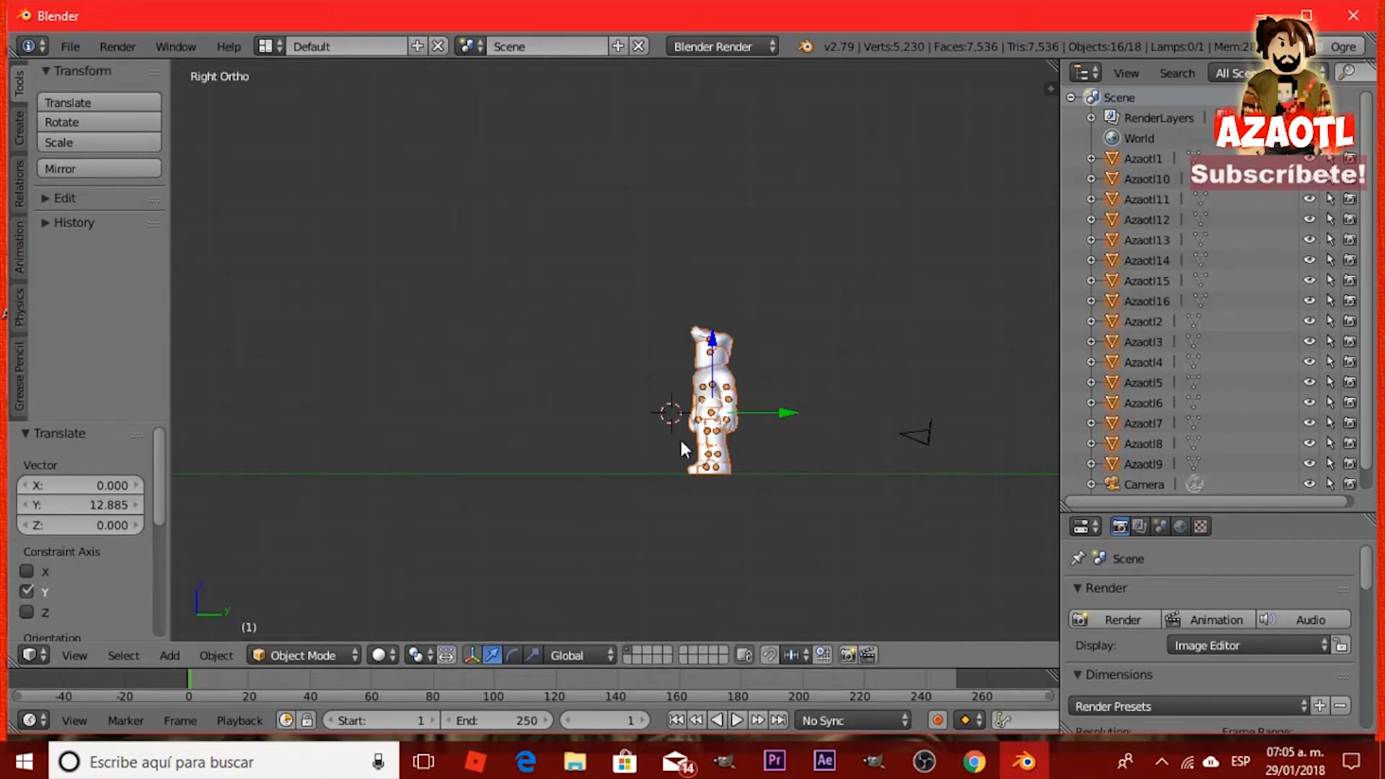
pyautogui.moveTo(776, 415); pyautogui.dragTo(732, 420)
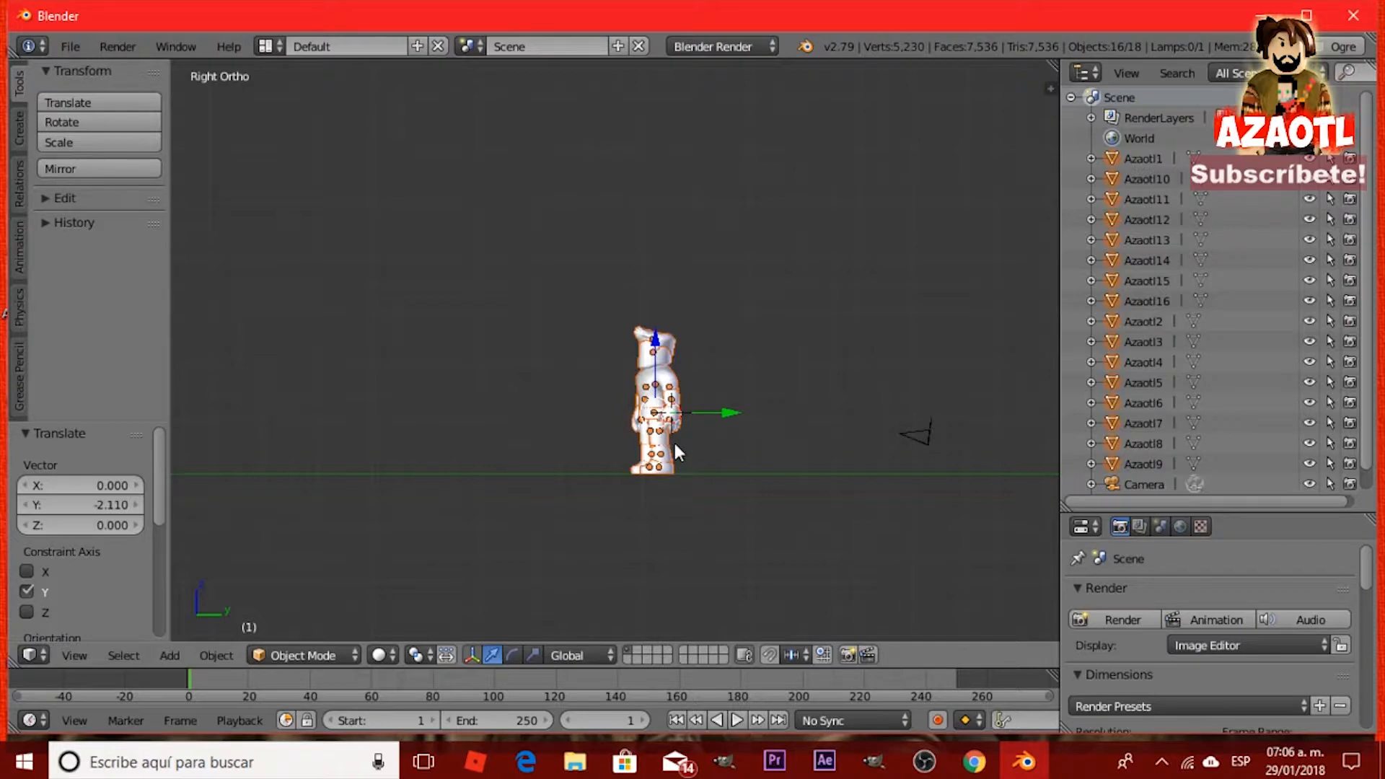
# Deselect everything, box-select the whole character again in wireframe shading, and restore solid shading.
pyautogui.press('a')
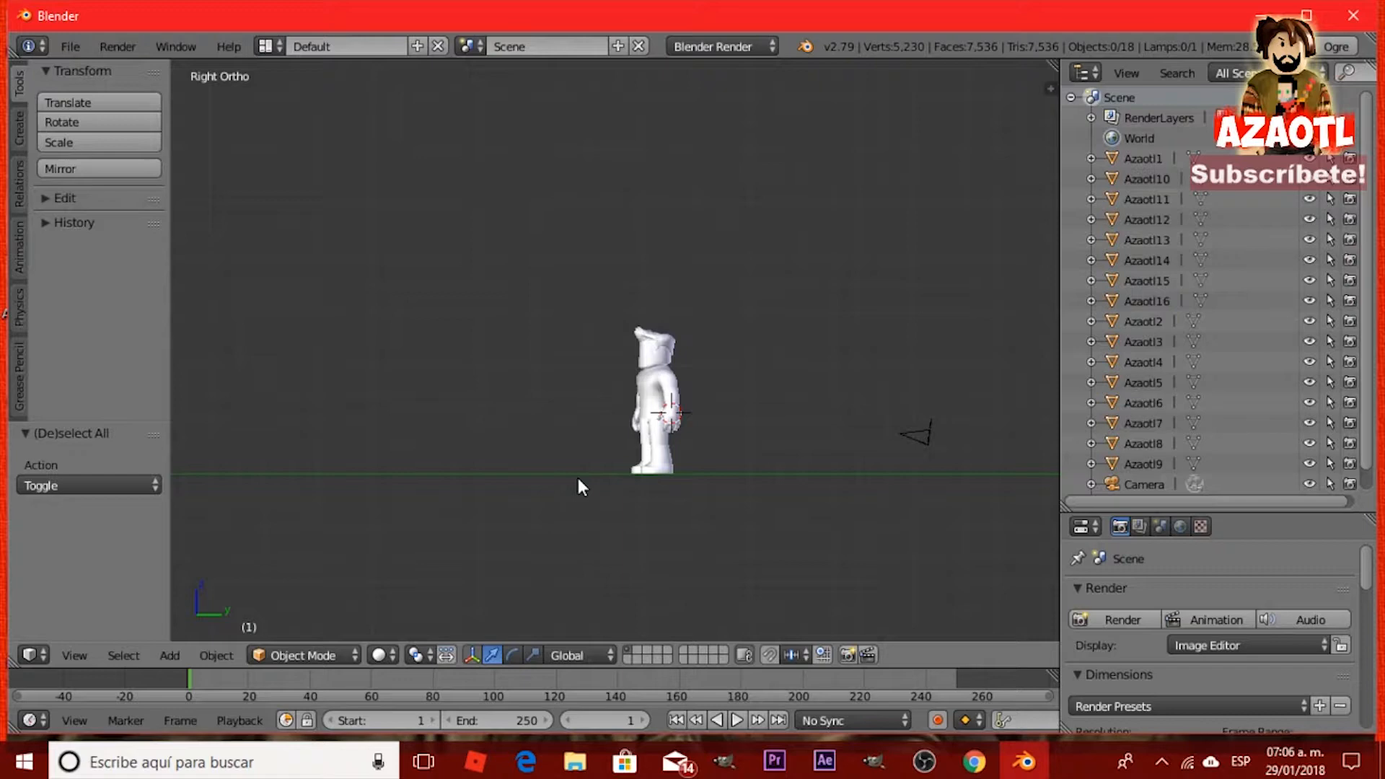
pyautogui.hotkey('alt', 'z')
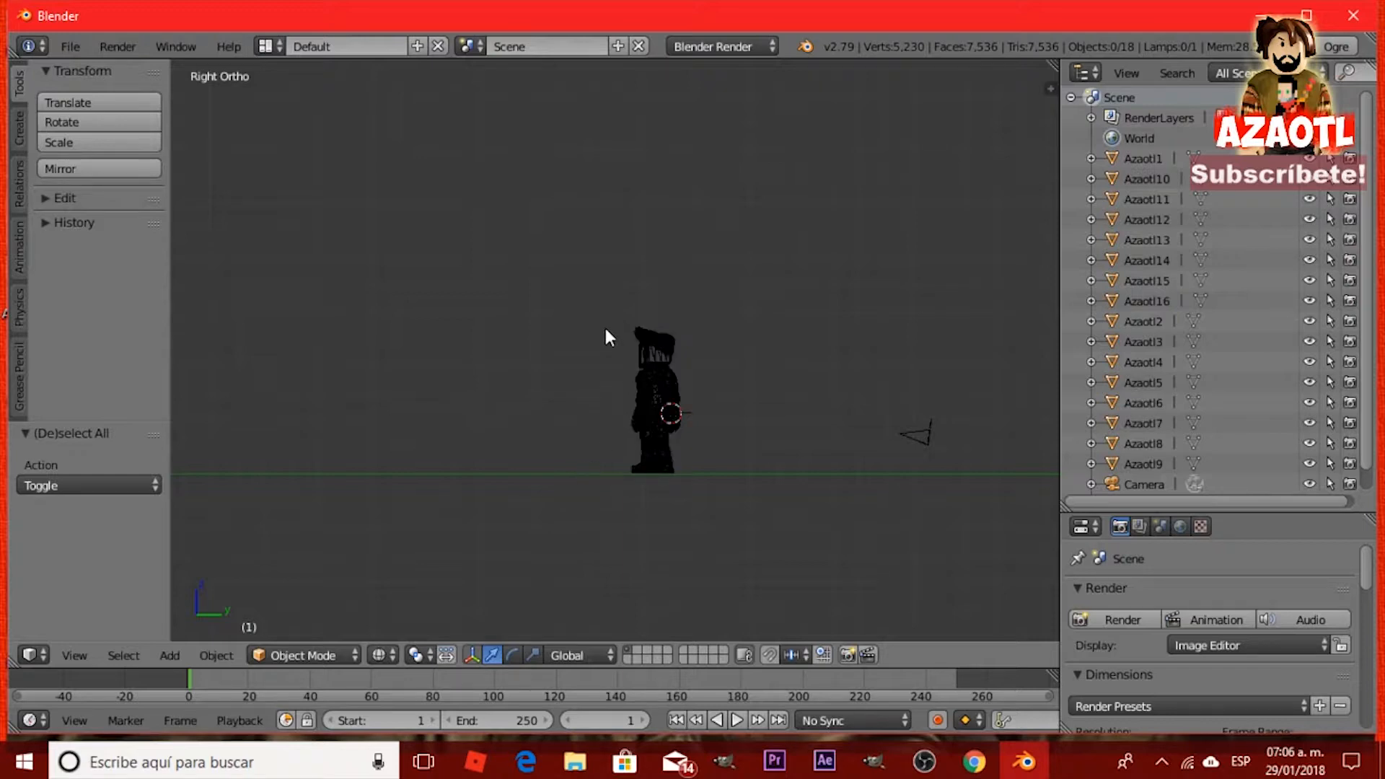
pyautogui.press('b')
pyautogui.moveTo(597, 303); pyautogui.dragTo(707, 496)
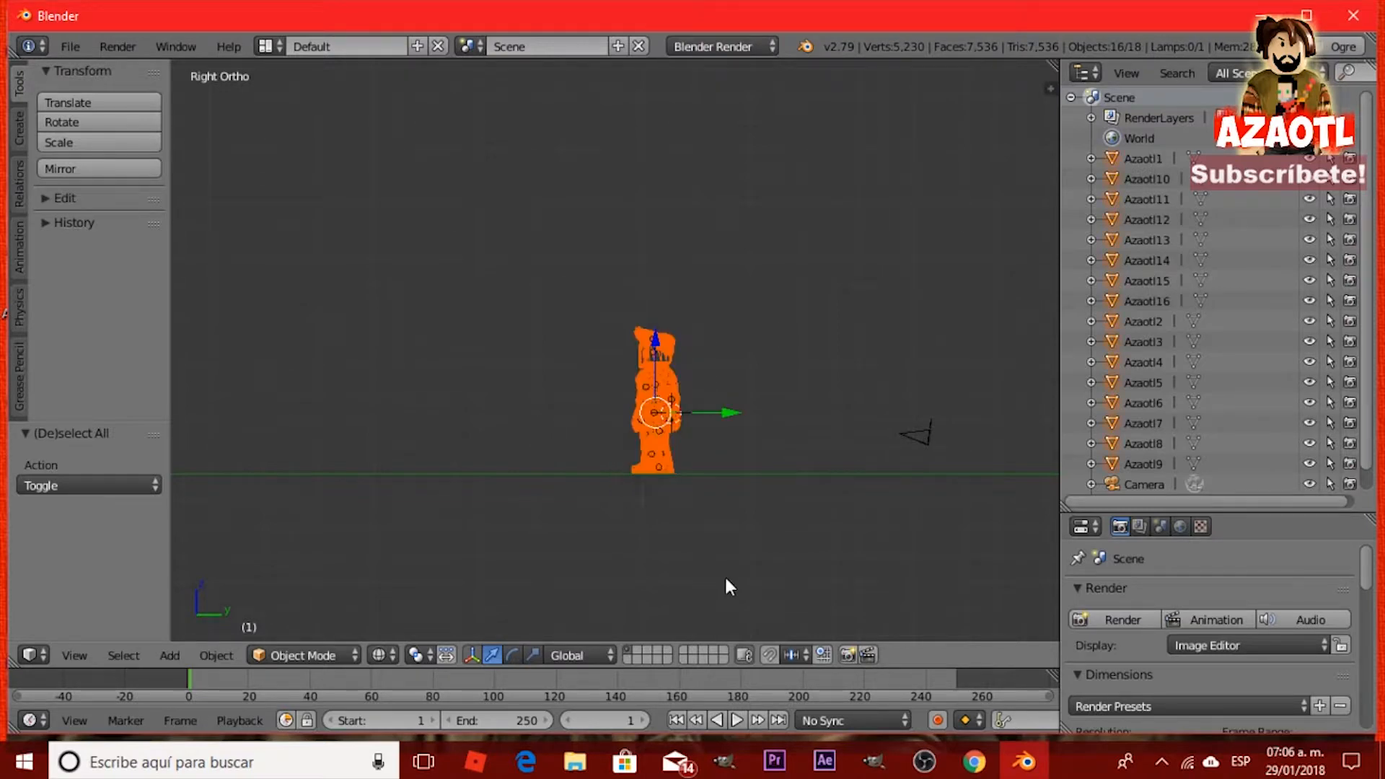
pyautogui.hotkey('alt', 'z')
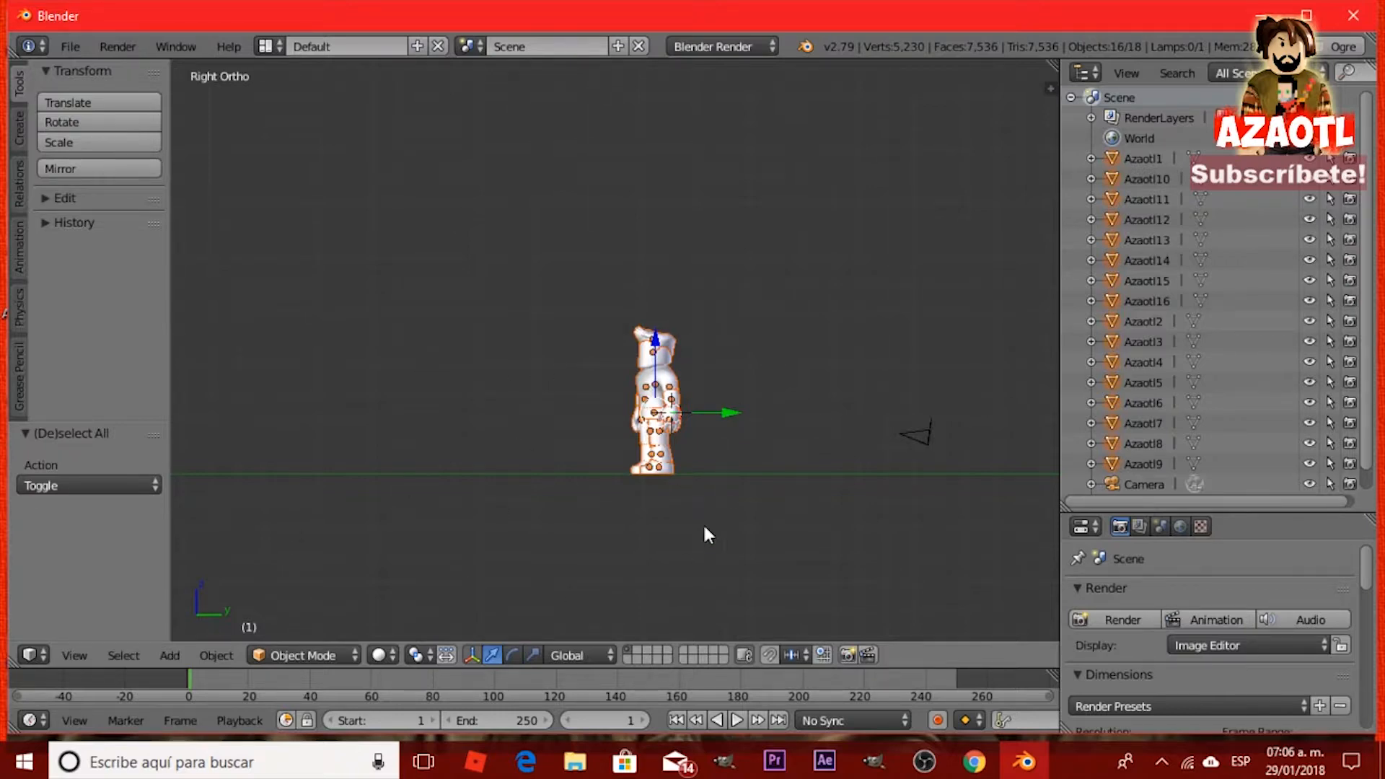
# In the front orthographic view, centre the character on the vertical axis by moving it about 0.753 and -0.087 along X.
pyautogui.press('KP_1')
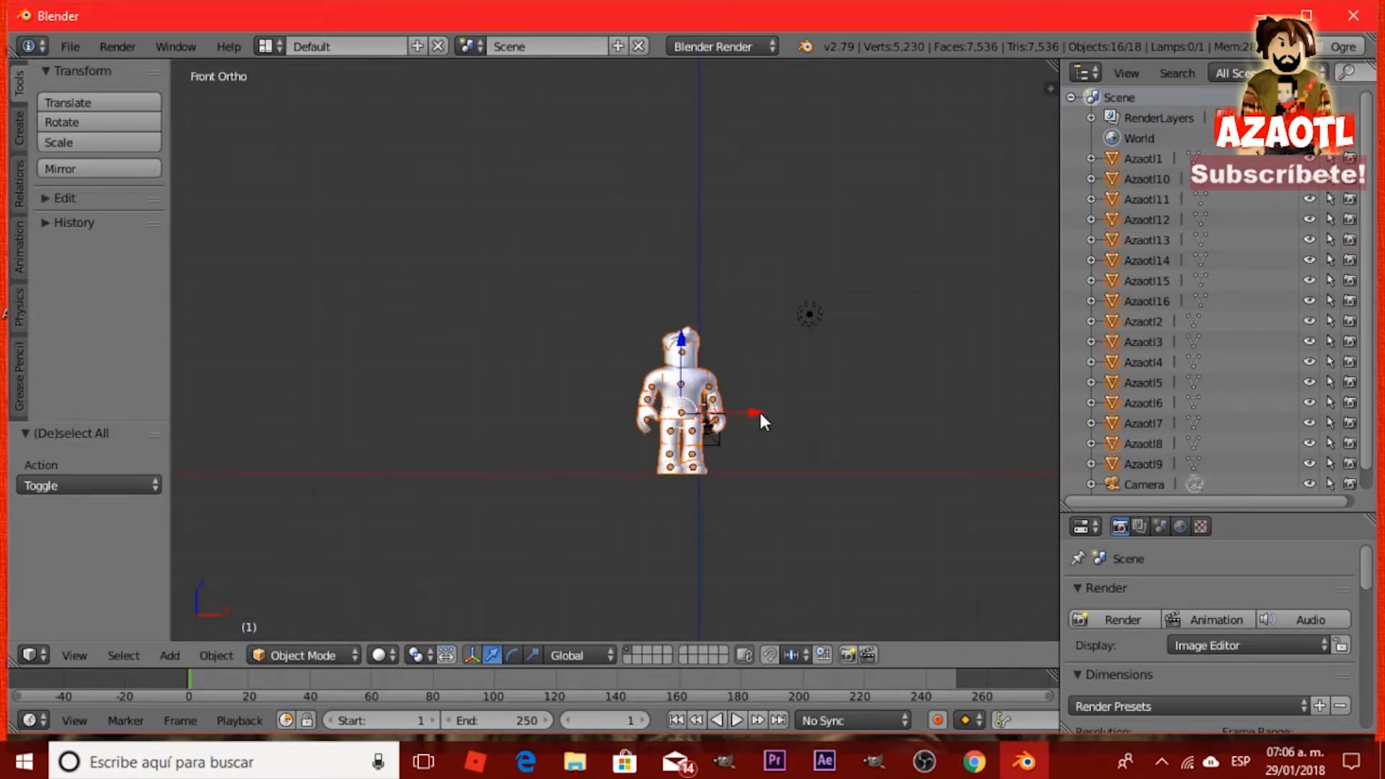
pyautogui.moveTo(753, 413); pyautogui.dragTo(773, 411)
pyautogui.scroll(3, 671, 385)
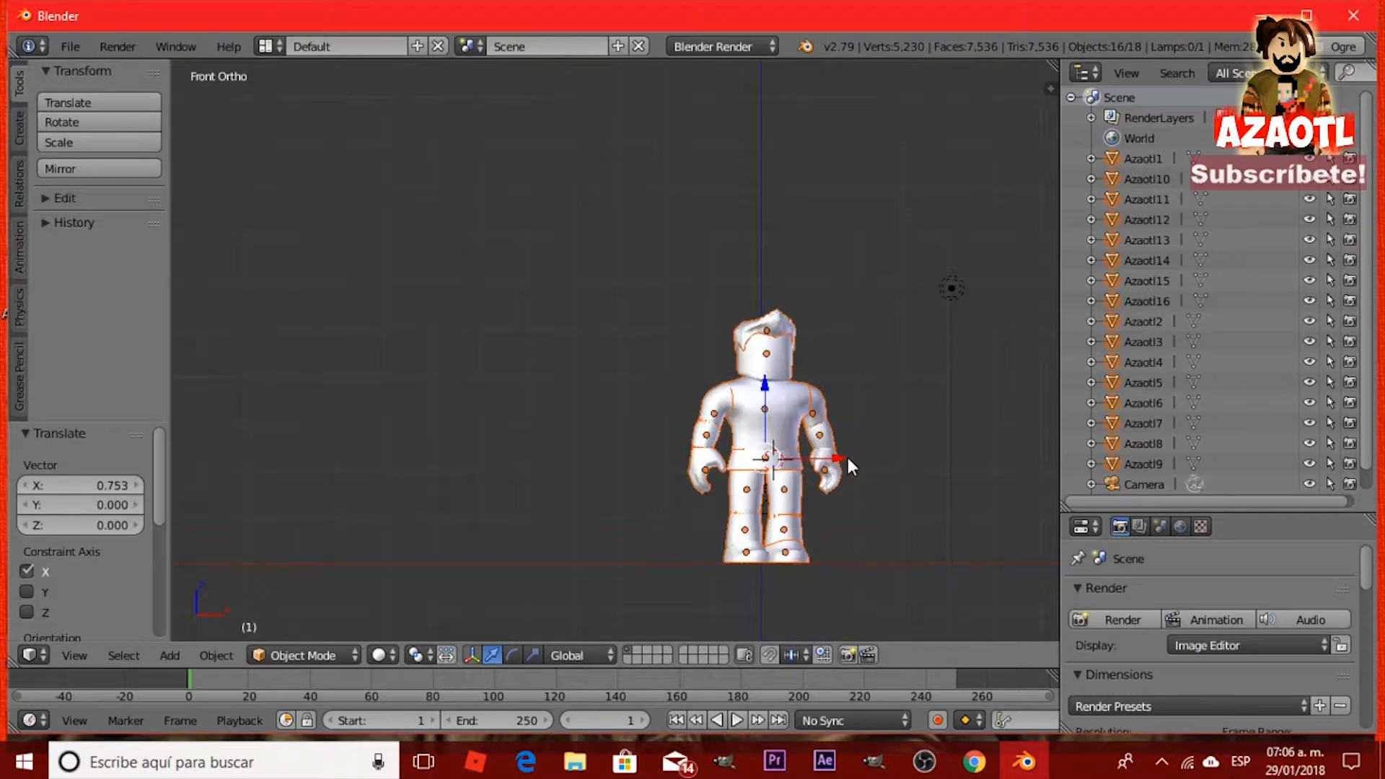
pyautogui.moveTo(839, 459); pyautogui.dragTo(837, 462)
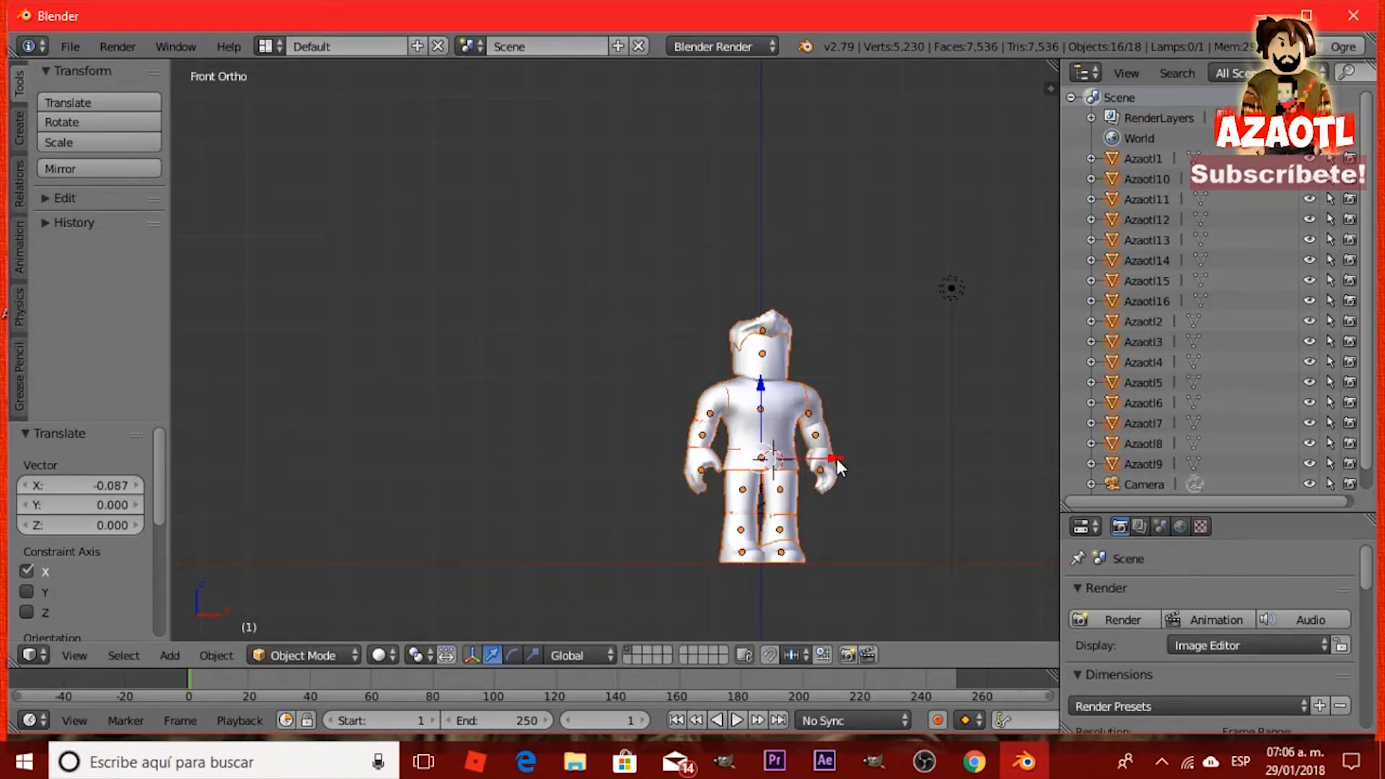
# In the right orthographic view, move the character about 19.405 along the Y axis to the world origin.
pyautogui.press('KP_3')
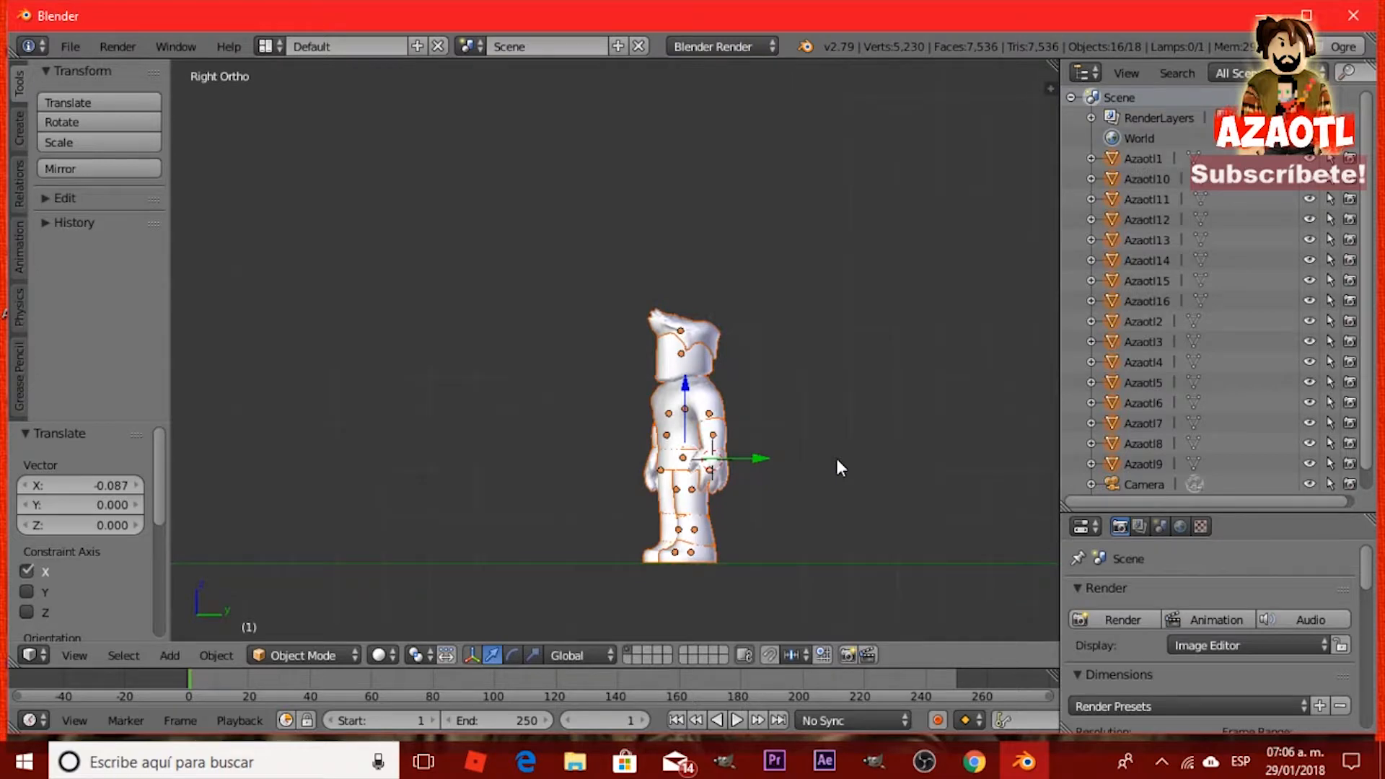
pyautogui.scroll(-8, 837, 459)
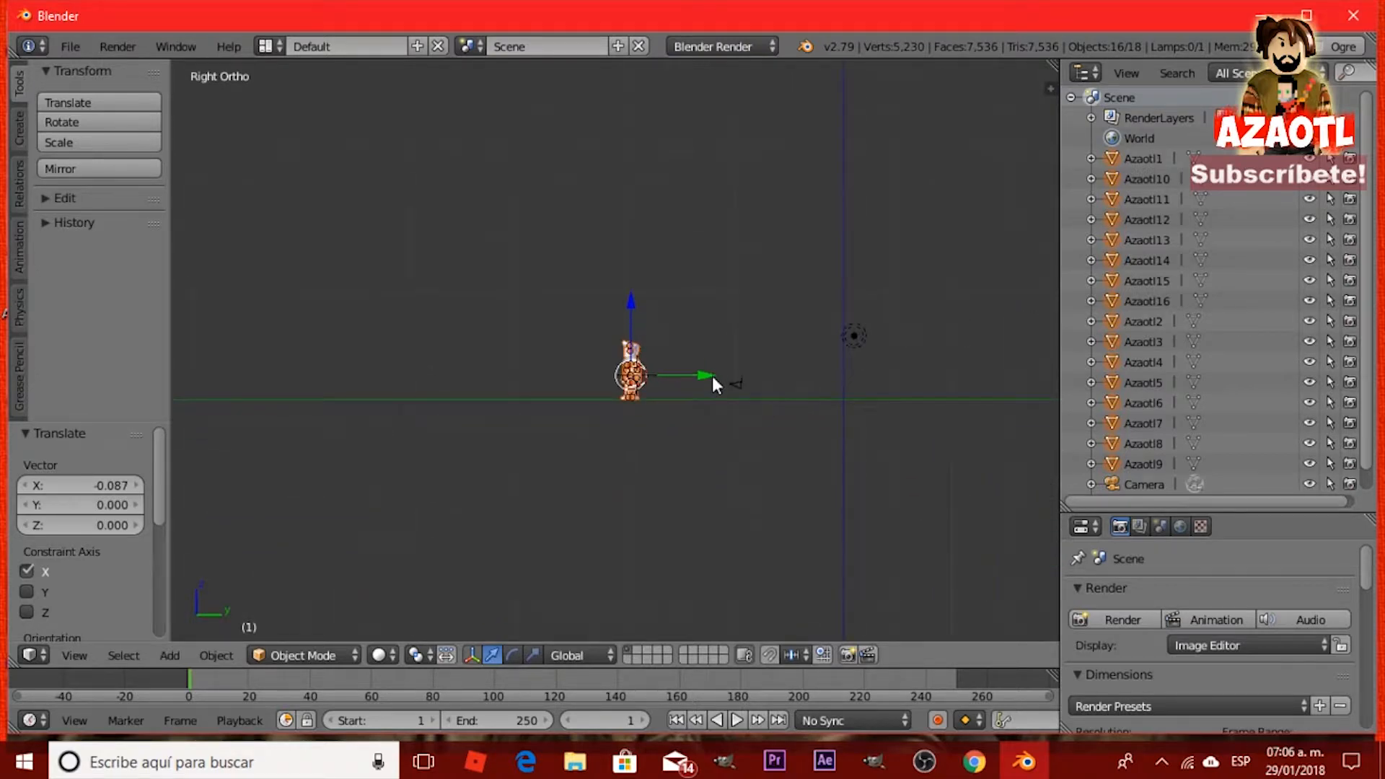
pyautogui.moveTo(703, 377); pyautogui.dragTo(916, 380)
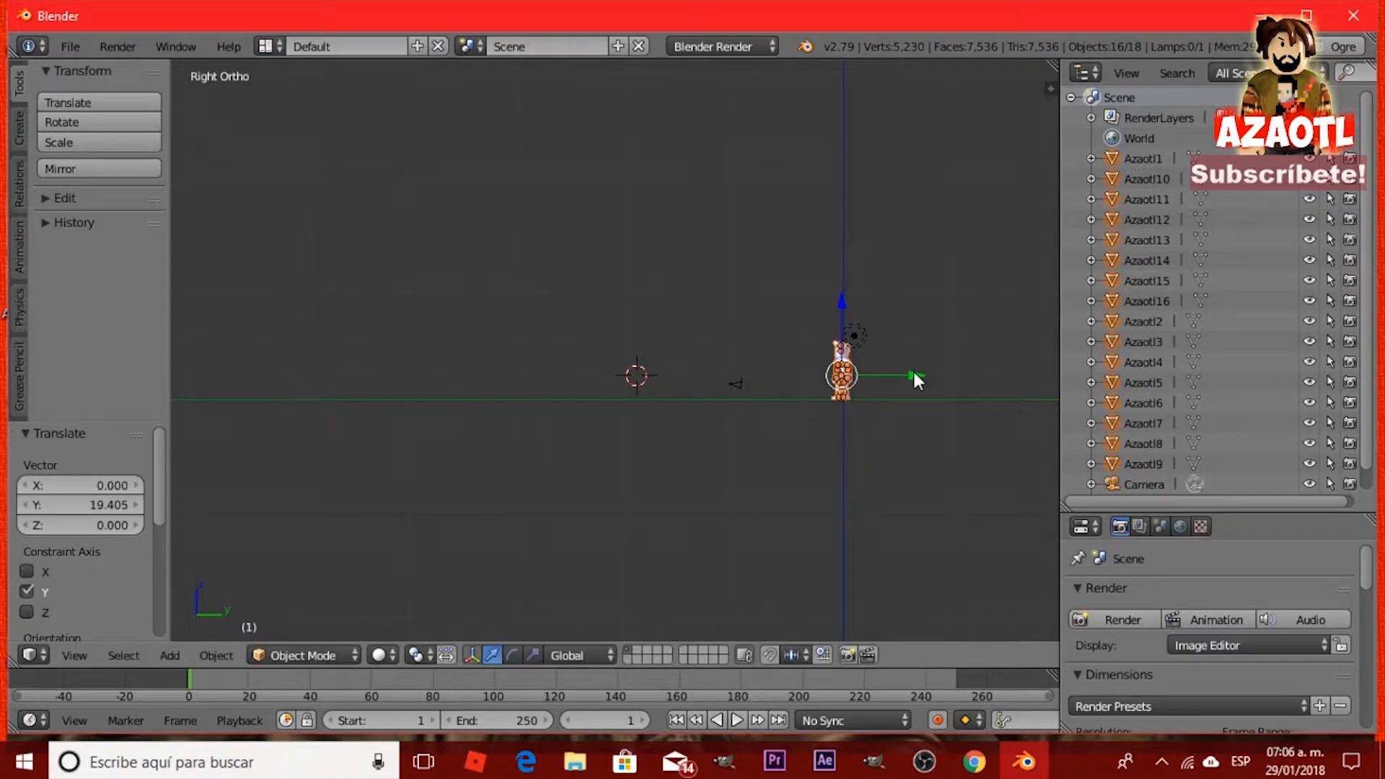
# In the top orthographic view, fine-tune the character's position by moving it about 0.251 and 0.126 along the Y axis.
pyautogui.press('ctrl+KP_3')
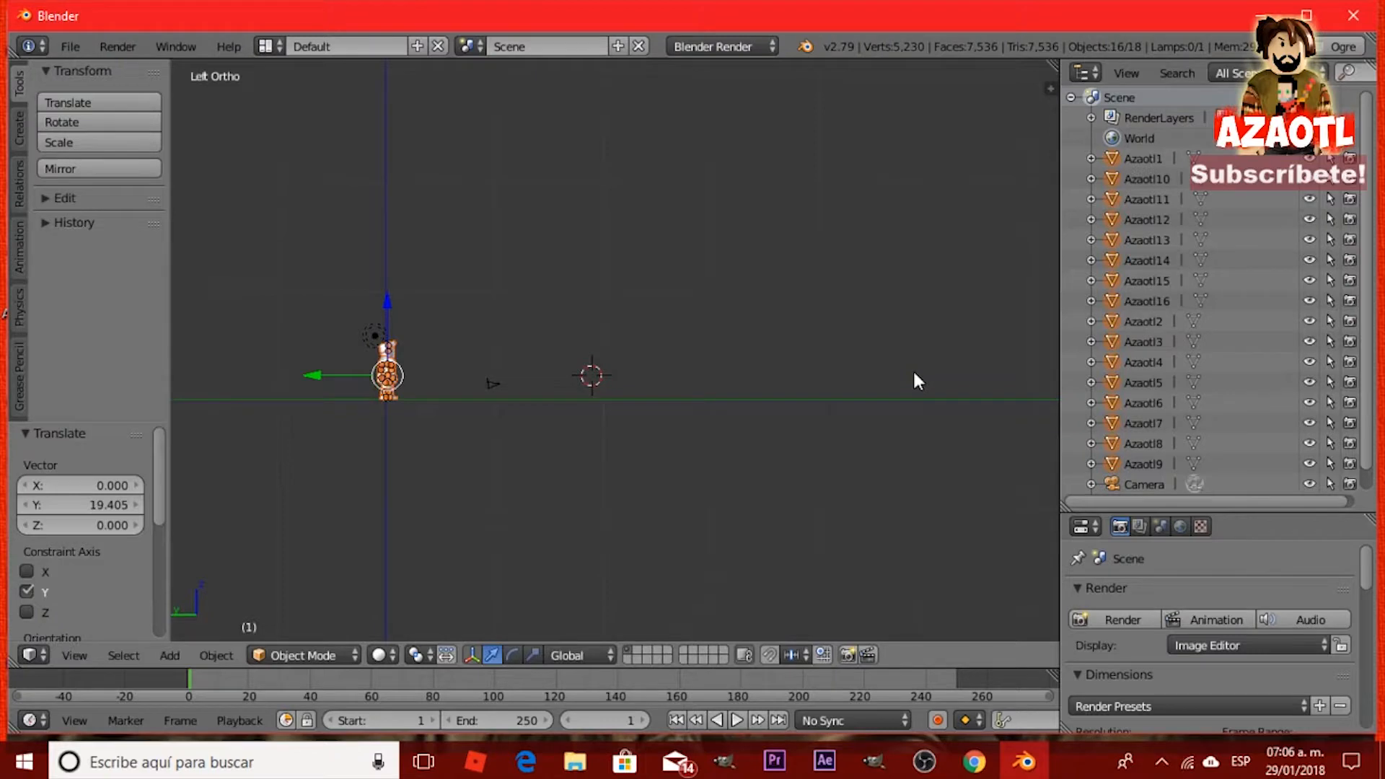
pyautogui.press('KP_7')
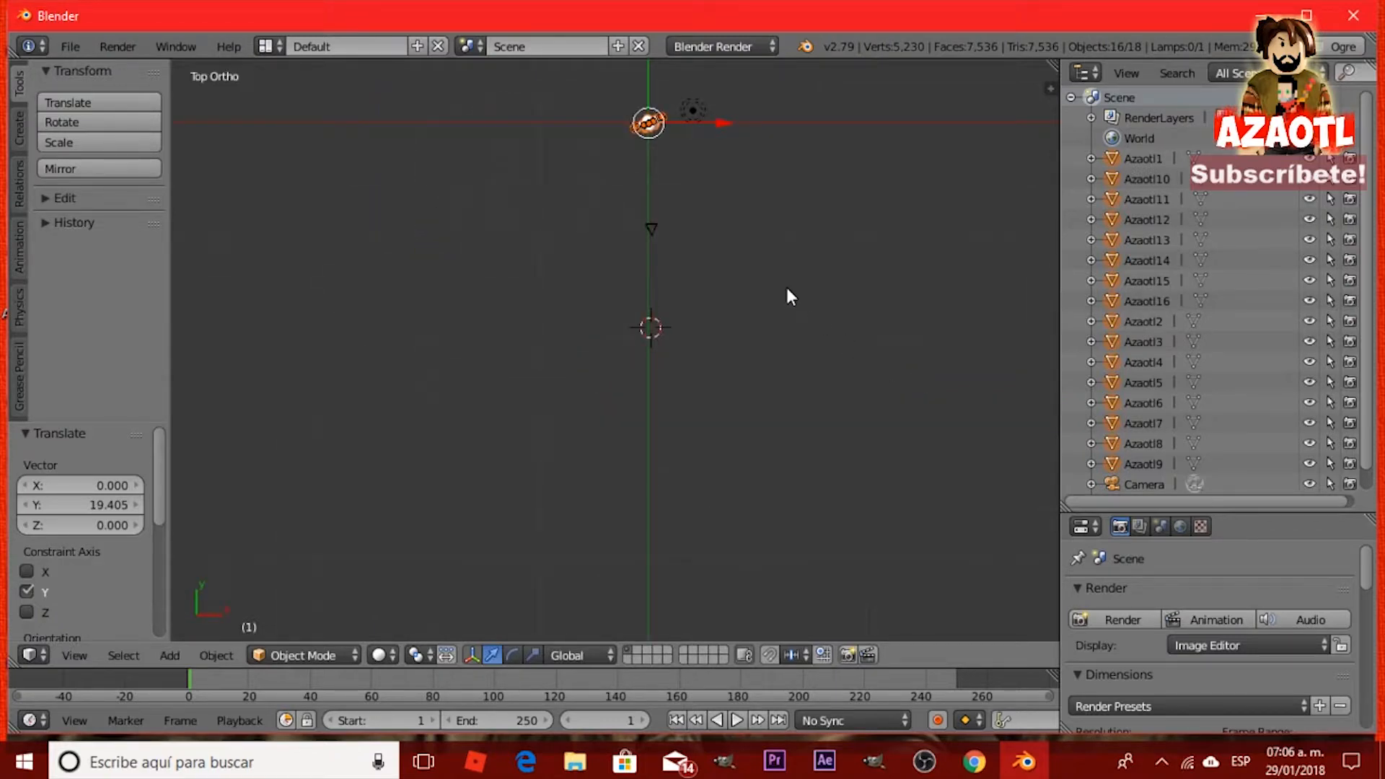
pyautogui.keyDown('shift'); pyautogui.moveTo(791, 296); pyautogui.dragTo(788, 590, button='middle'); pyautogui.keyUp('shift')
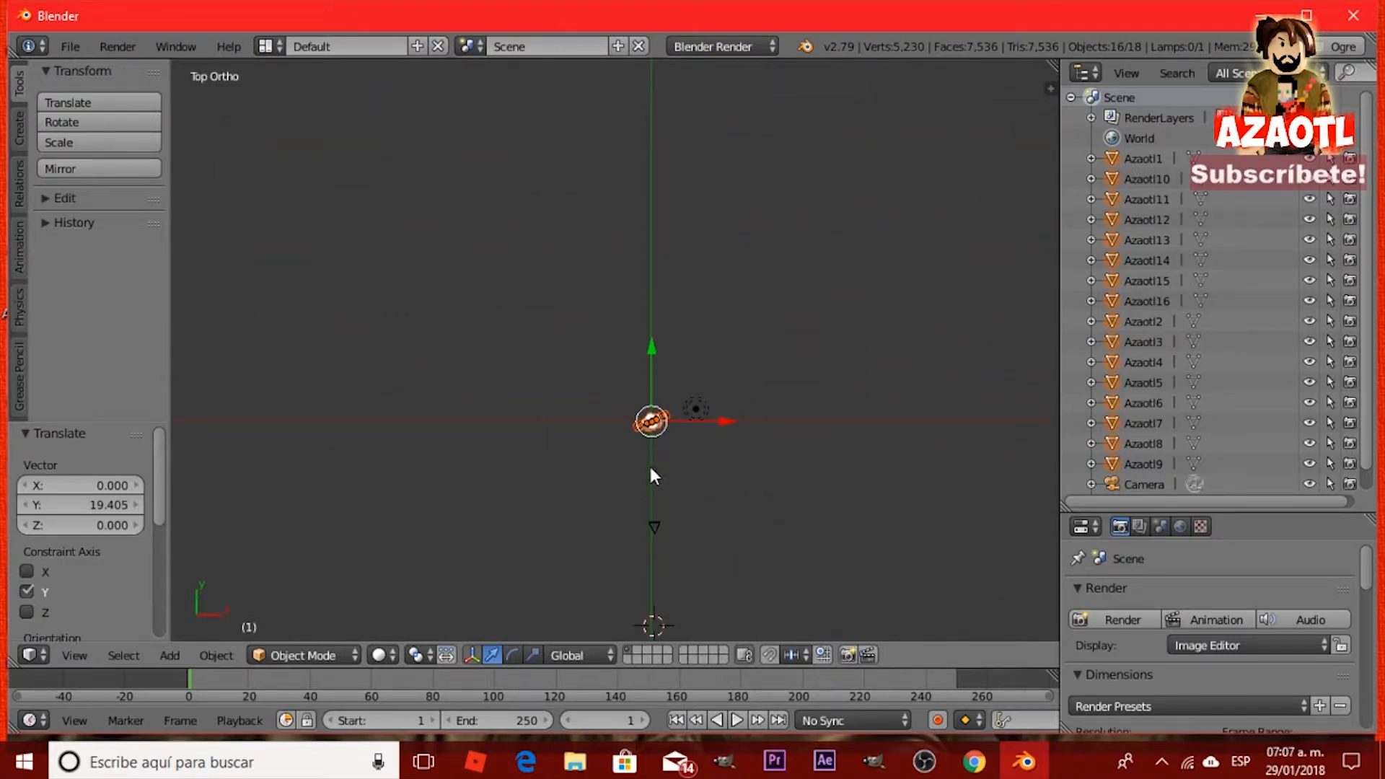
pyautogui.scroll(3, 653, 474)
pyautogui.scroll(2, 786, 566)
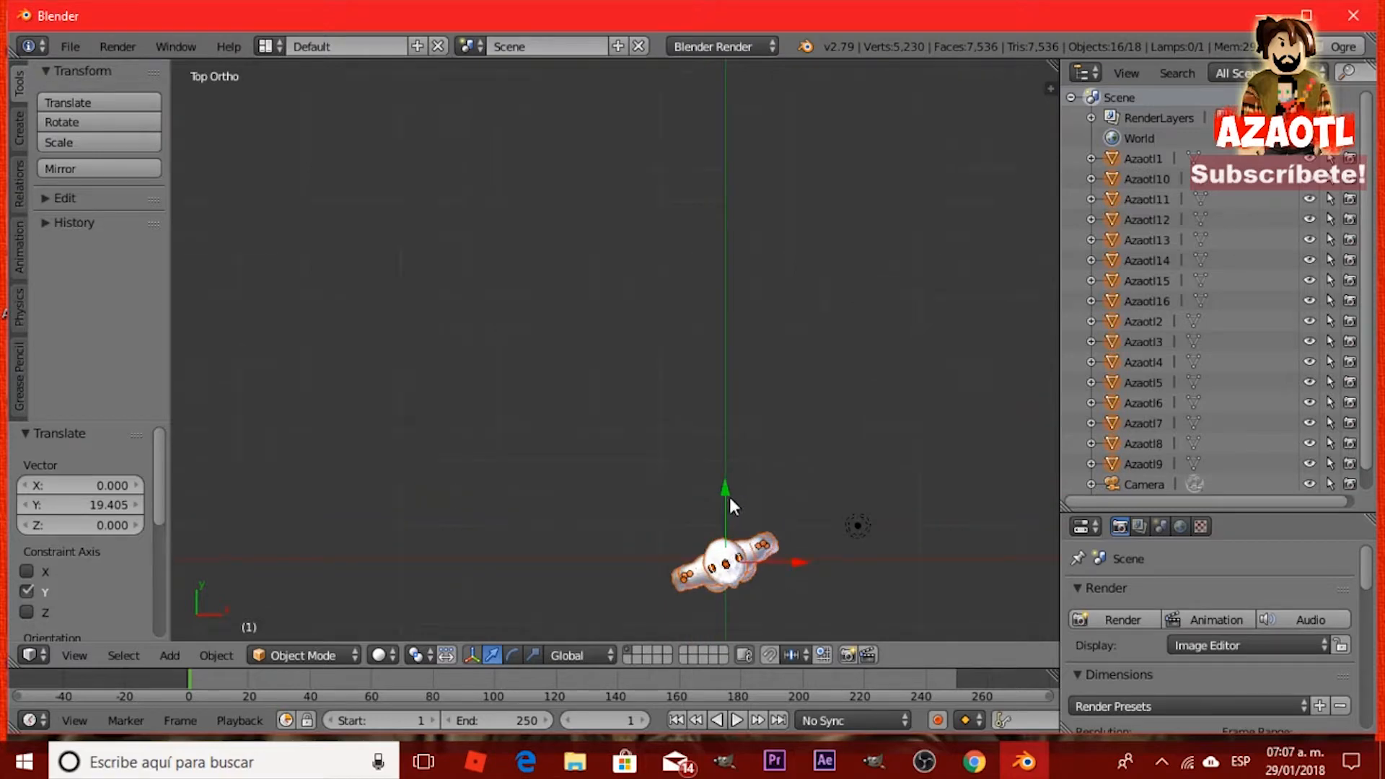
pyautogui.moveTo(723, 494); pyautogui.dragTo(730, 485)
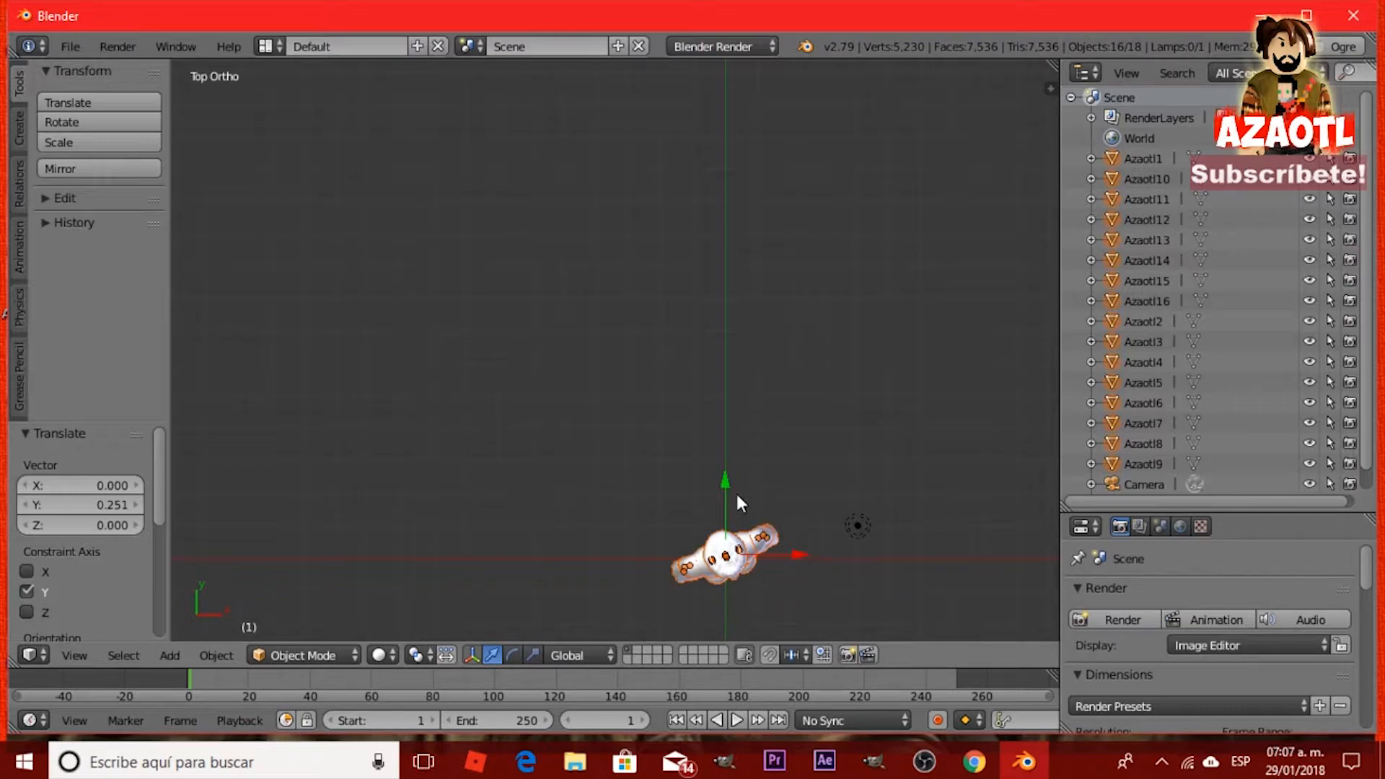
pyautogui.moveTo(722, 482)
pyautogui.mouseDown()
pyautogui.moveTo(721, 414)
pyautogui.moveTo(715, 479)
pyautogui.mouseUp()
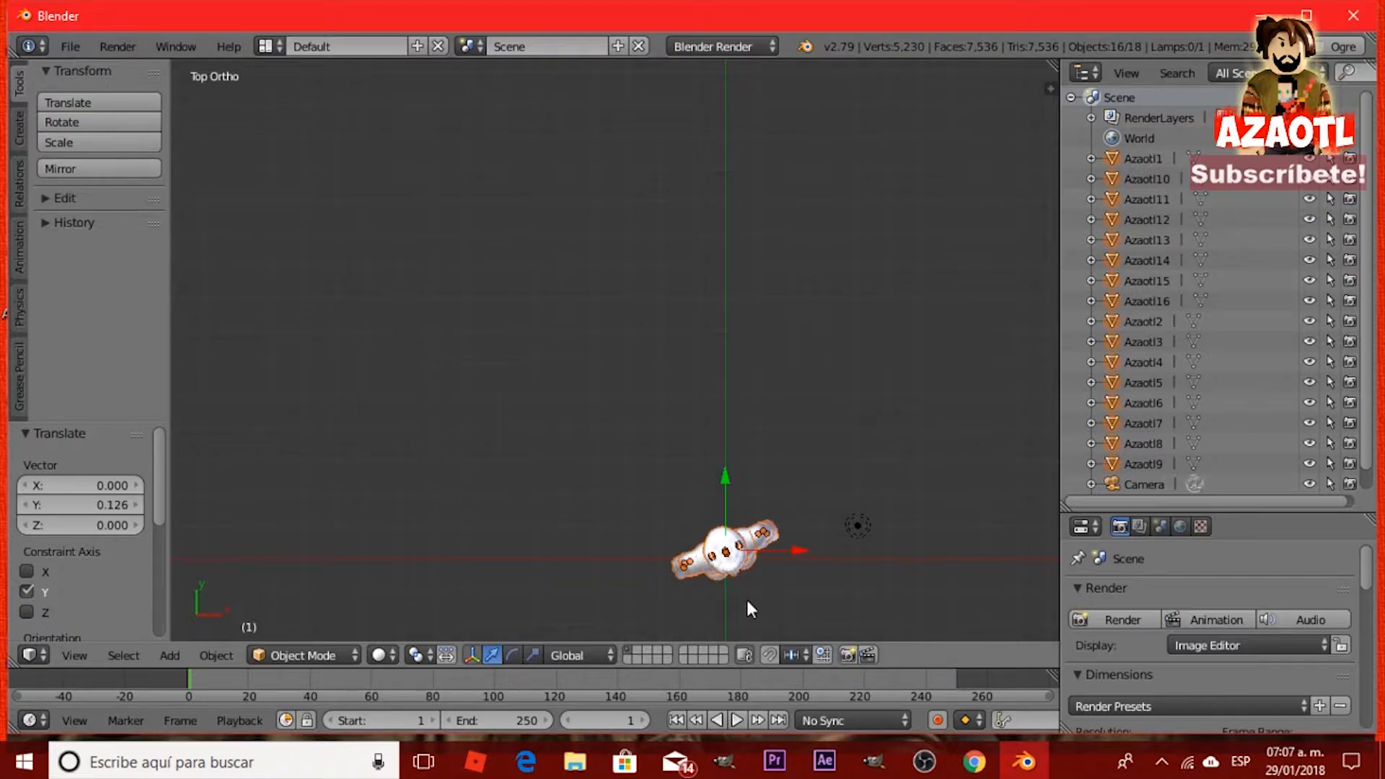
# Rotate the character -1463° about the global Z axis so its shoulders line up with the X axis.
pyautogui.press('r')
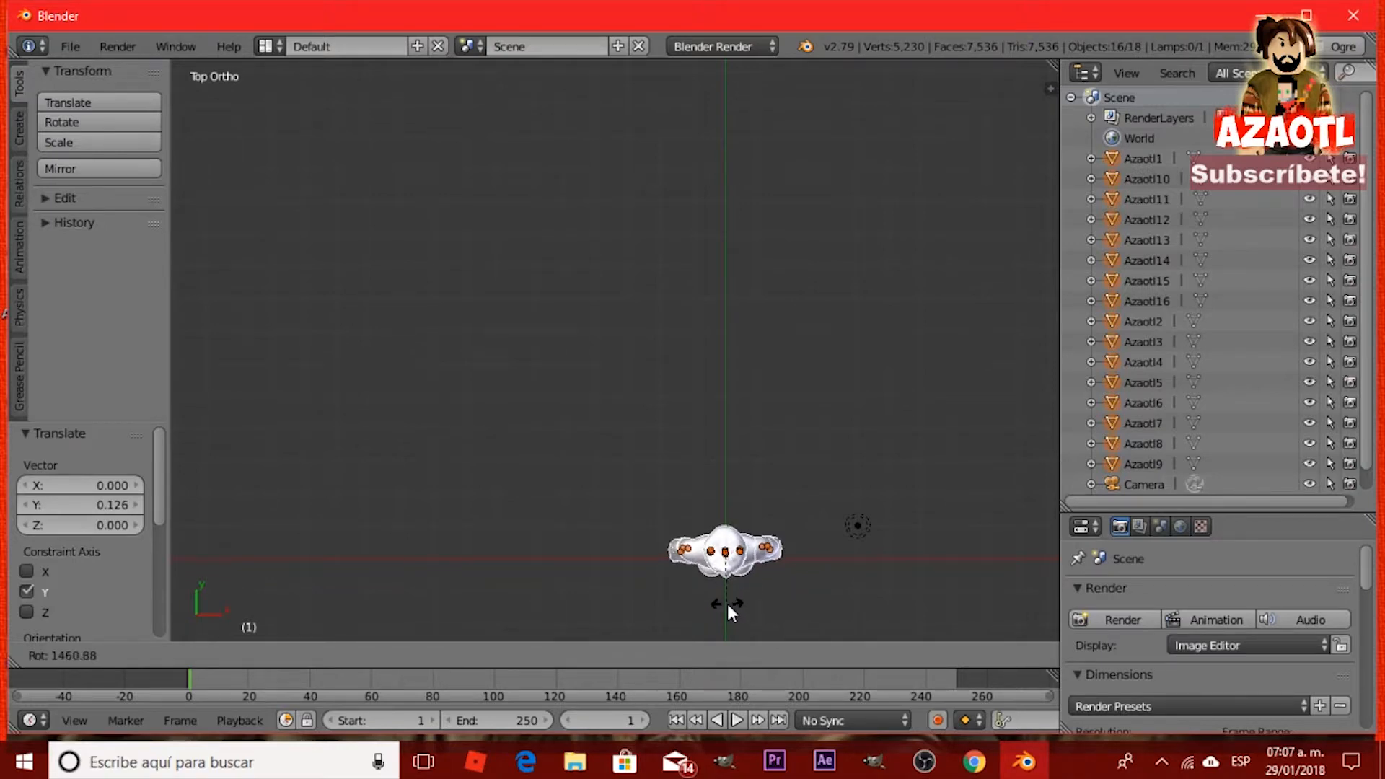
pyautogui.press('z')
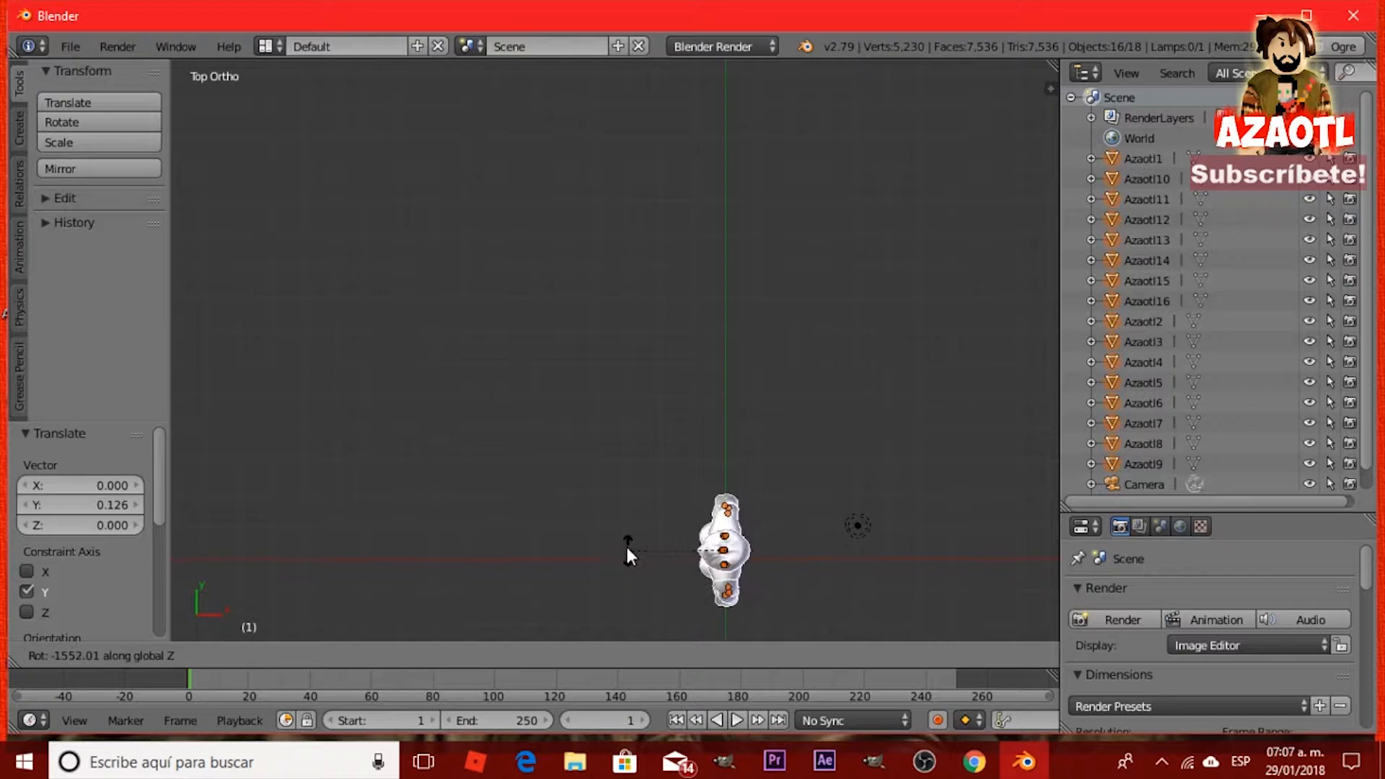
pyautogui.click(726, 626)
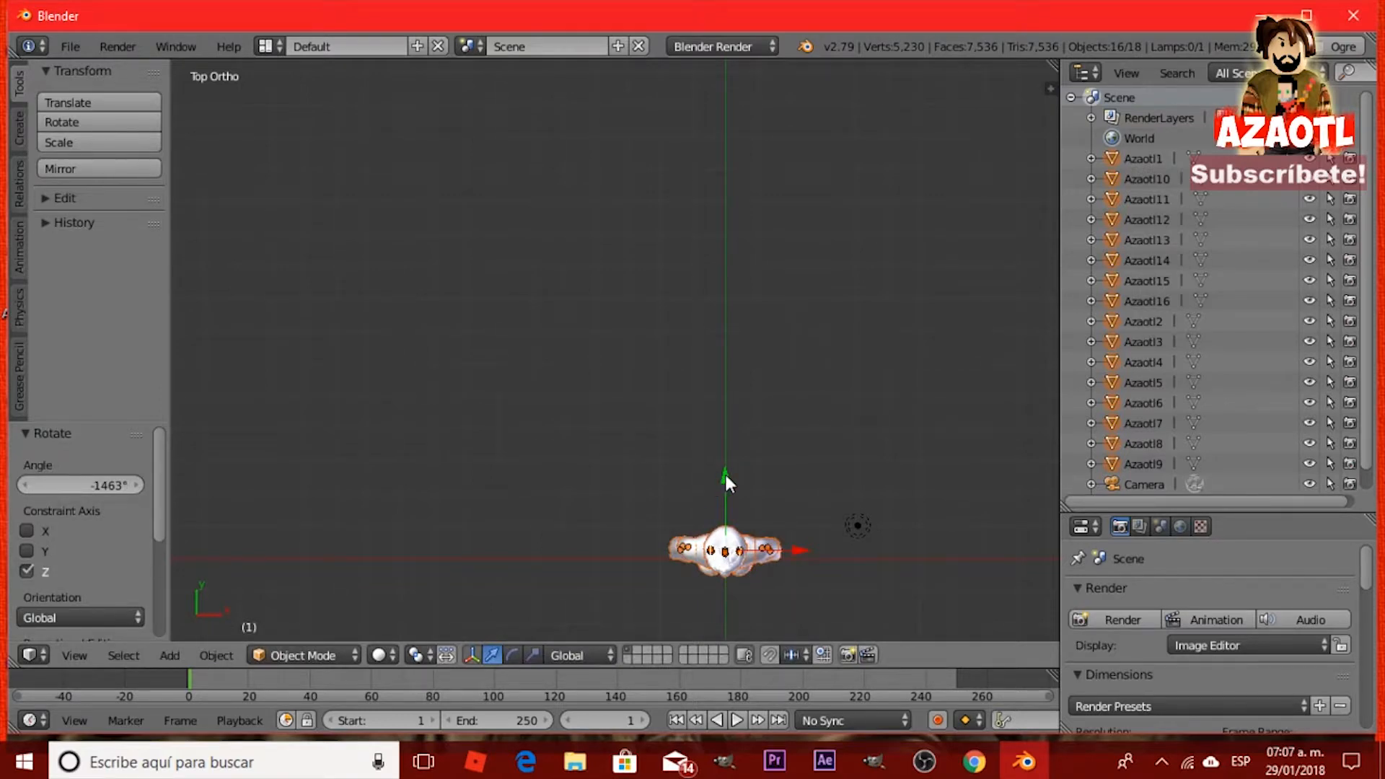
# Adjust the rotated character's position by moving it about -0.251 and 0.377 along the Y axis.
pyautogui.press('g')
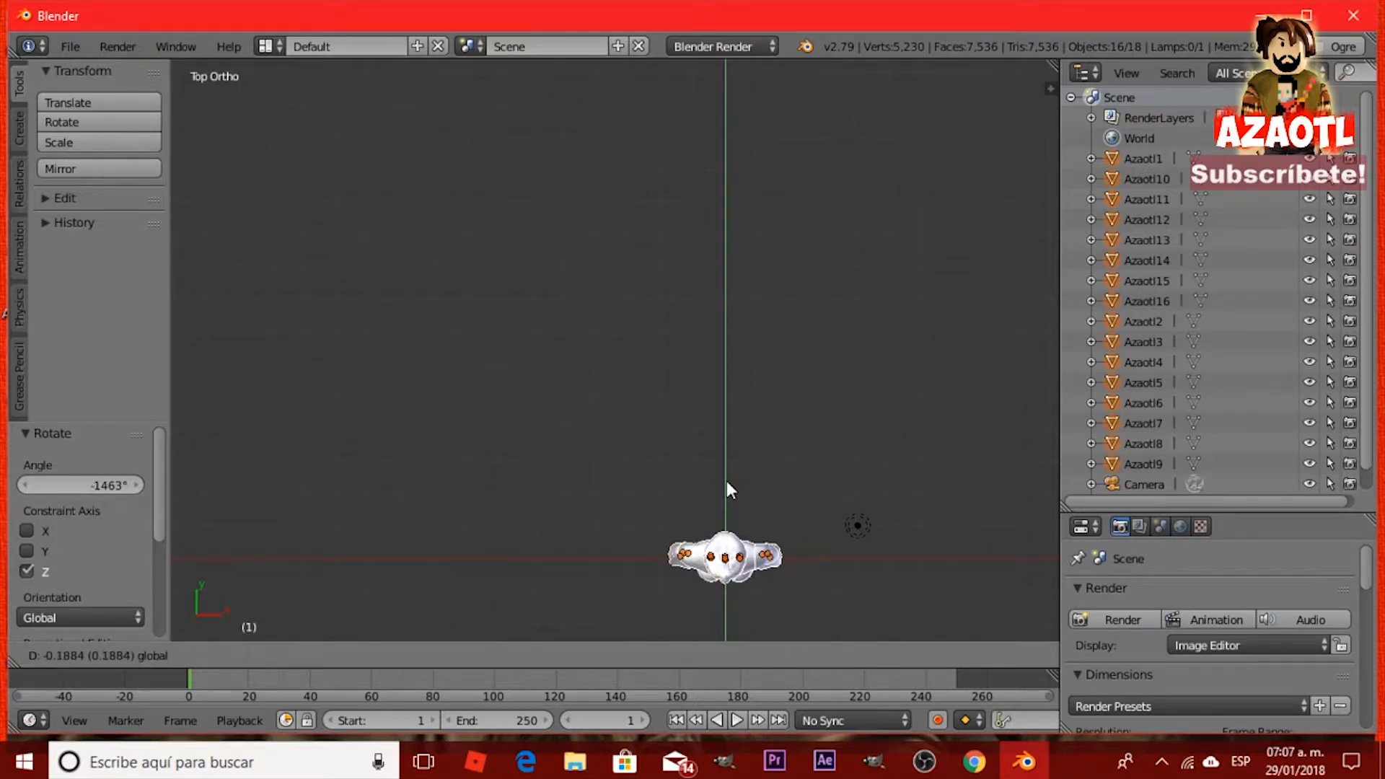
pyautogui.click(727, 484)
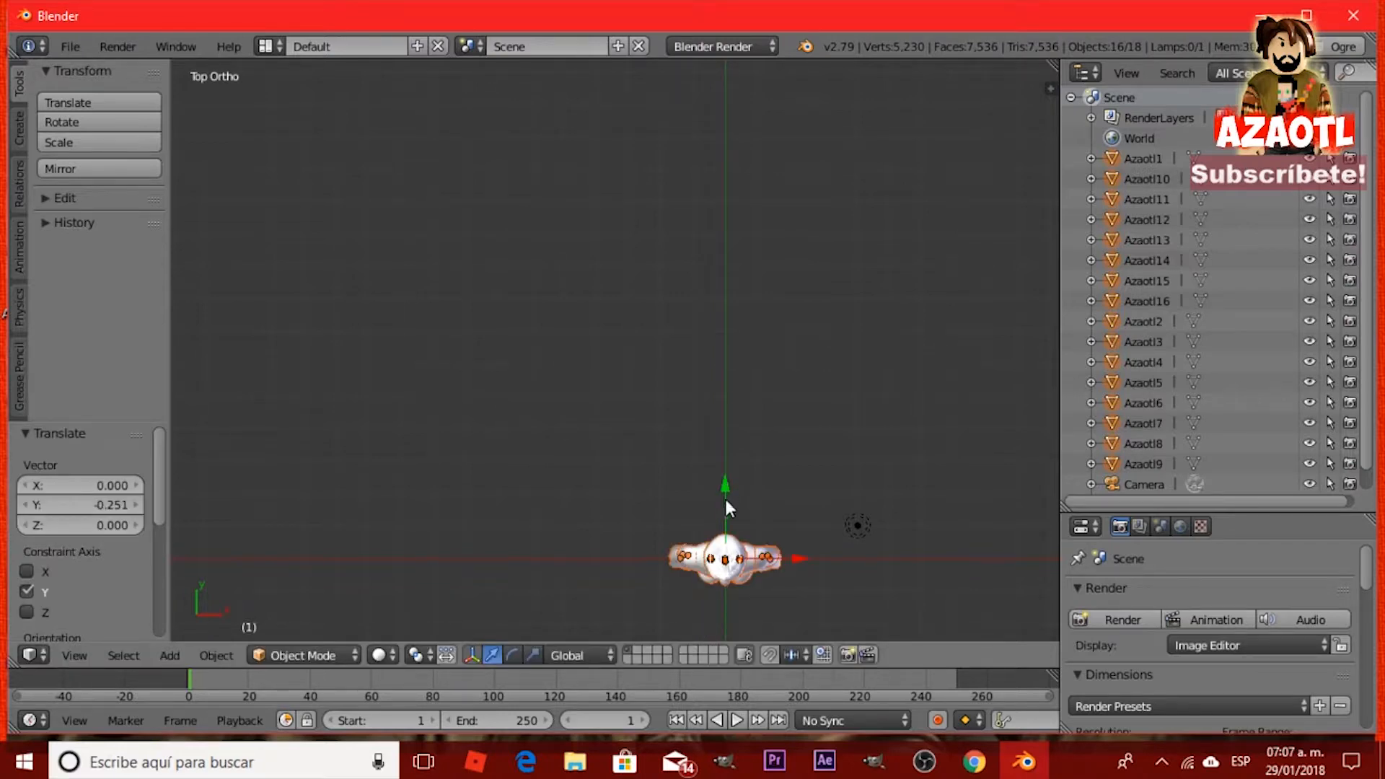
pyautogui.moveTo(724, 485)
pyautogui.mouseDown()
pyautogui.moveTo(720, 469)
pyautogui.moveTo(724, 504)
pyautogui.moveTo(721, 436)
pyautogui.moveTo(728, 531)
pyautogui.moveTo(733, 463)
pyautogui.moveTo(732, 495)
pyautogui.moveTo(731, 482)
pyautogui.mouseUp()
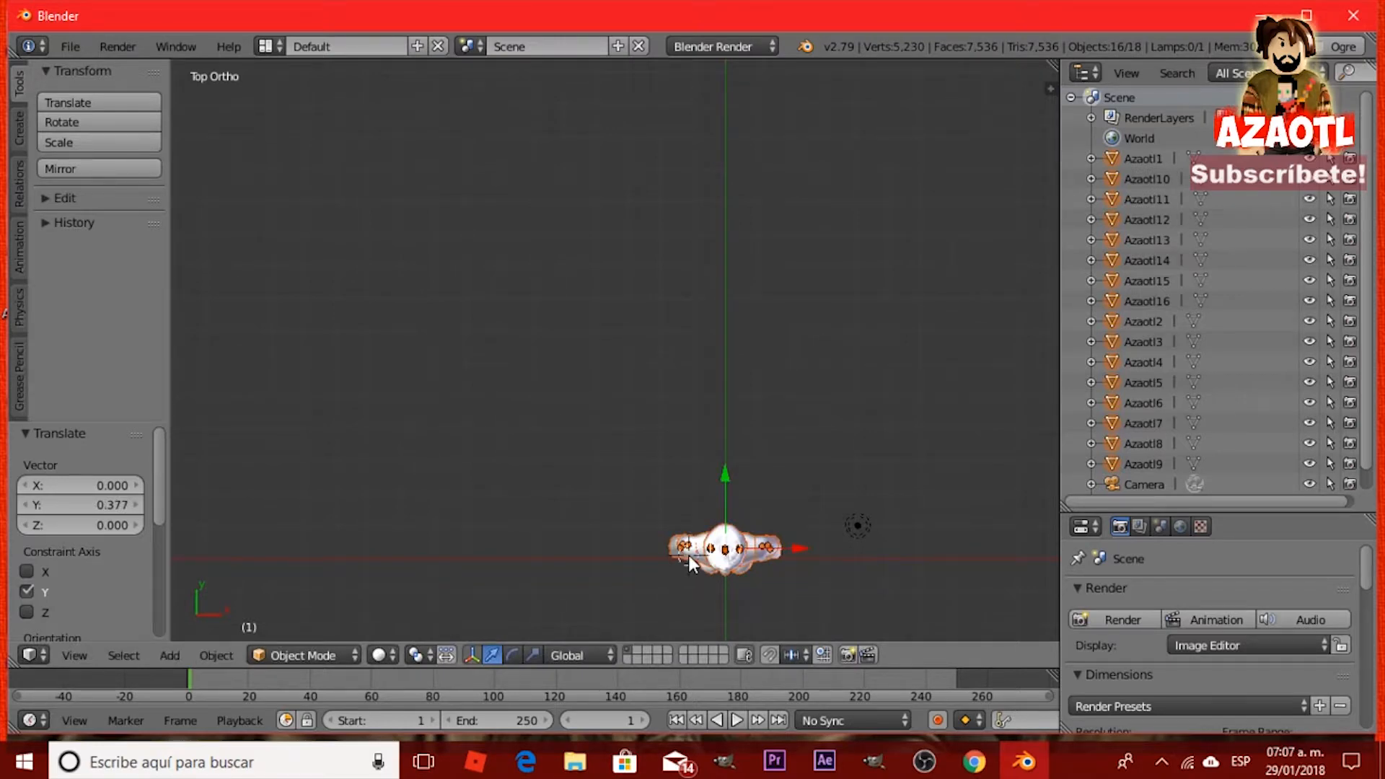
# Select only the torso part Azaotl5, try moving it about 2.355 along the Y axis, and undo the move.
pyautogui.rightClick(697, 551)
pyautogui.moveTo(711, 487); pyautogui.dragTo(730, 411)
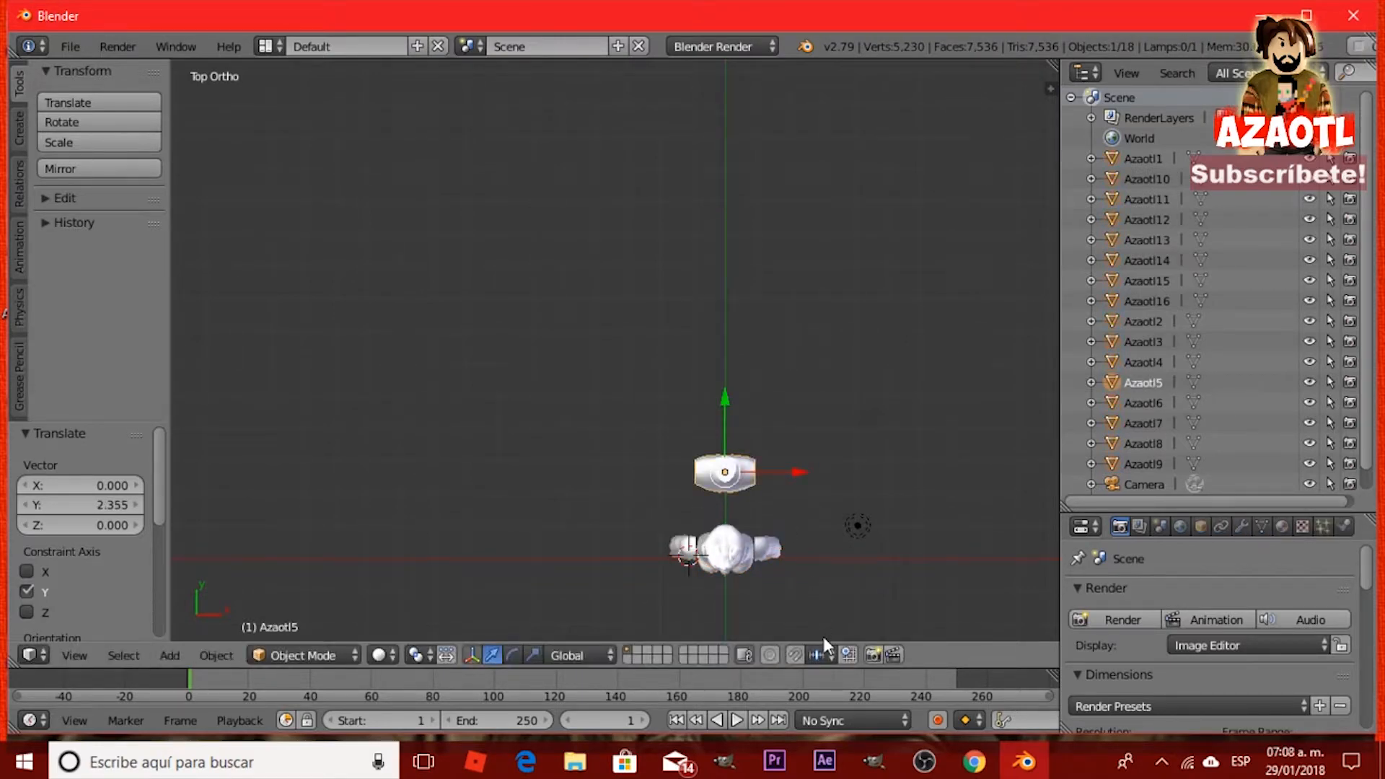
pyautogui.hotkey('ctrl', 'z')
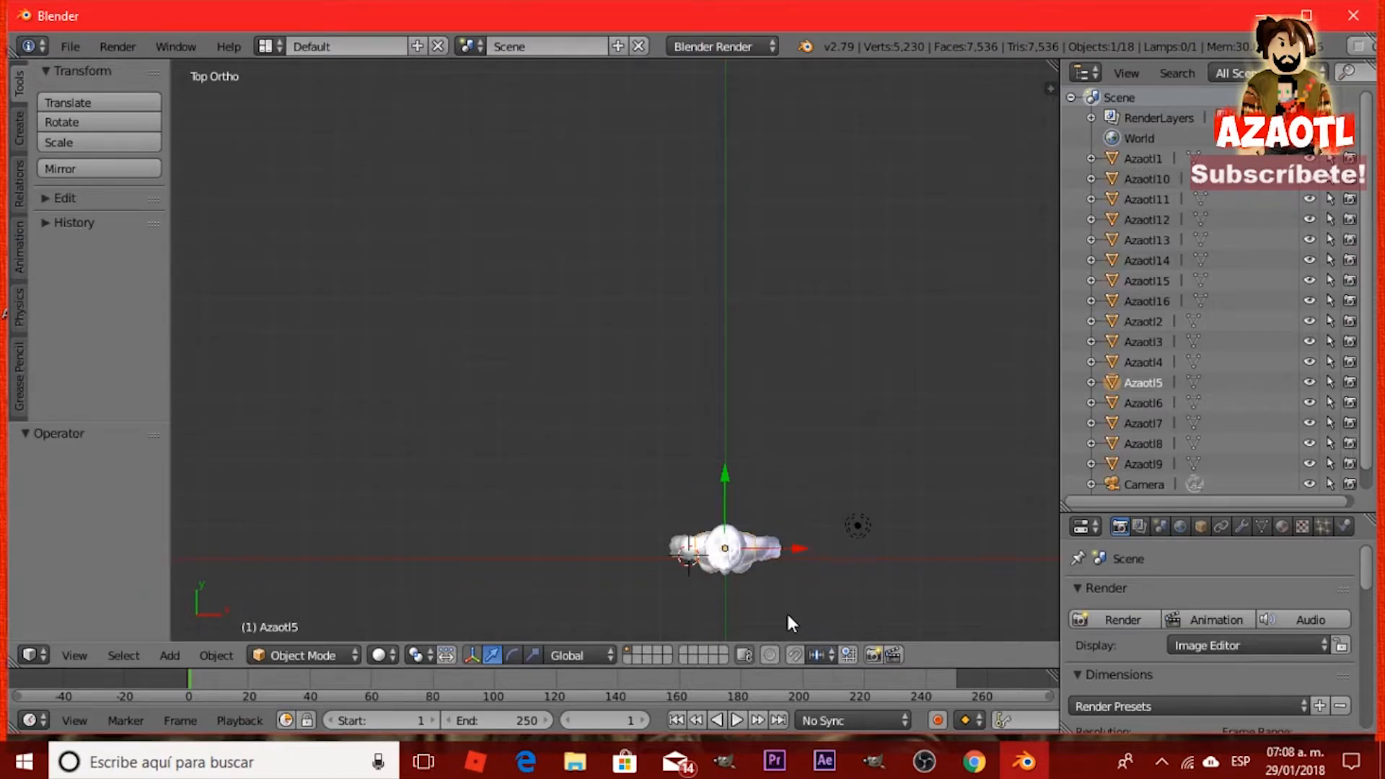
# Select all parts of the character and move them about -0.188 along the Y axis in the top view.
pyautogui.hotkey('alt', 'z')
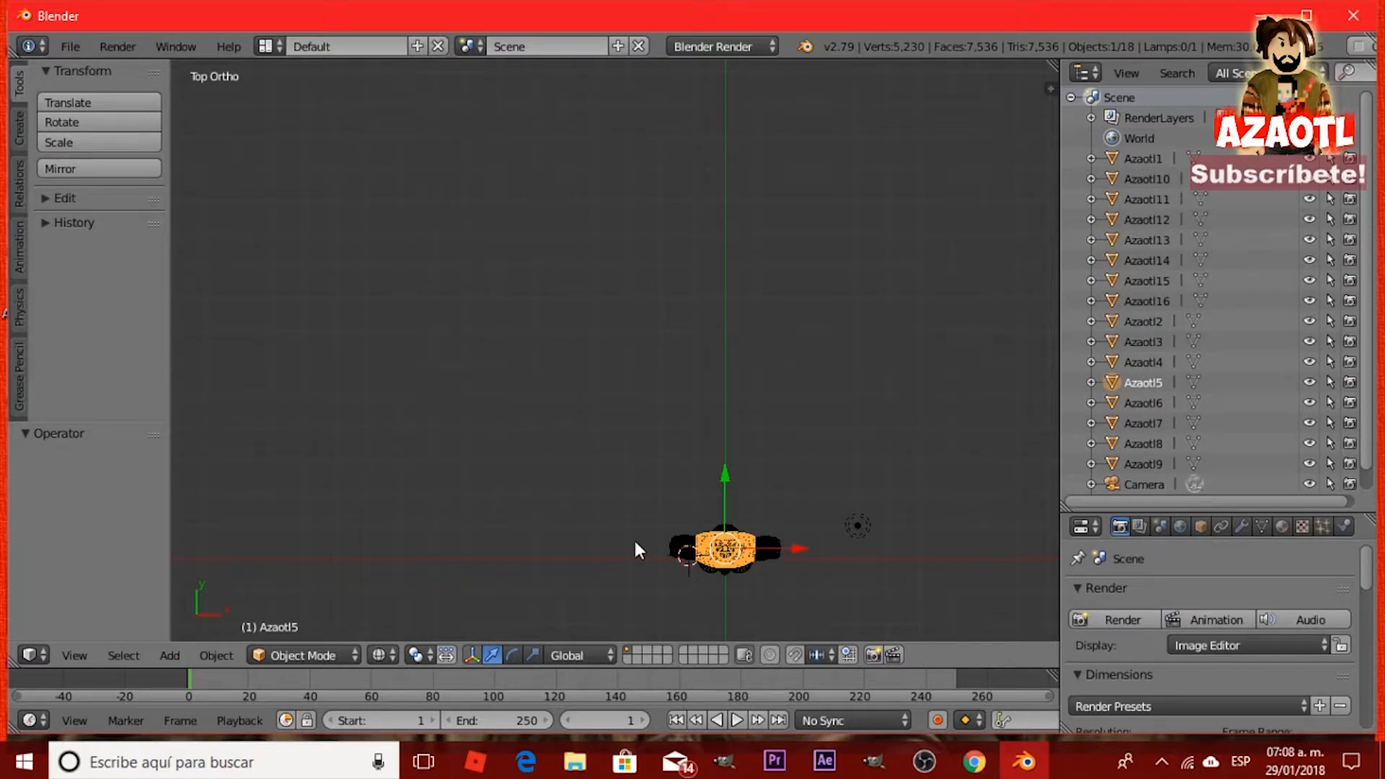
pyautogui.press('b')
pyautogui.moveTo(656, 493); pyautogui.dragTo(791, 655)
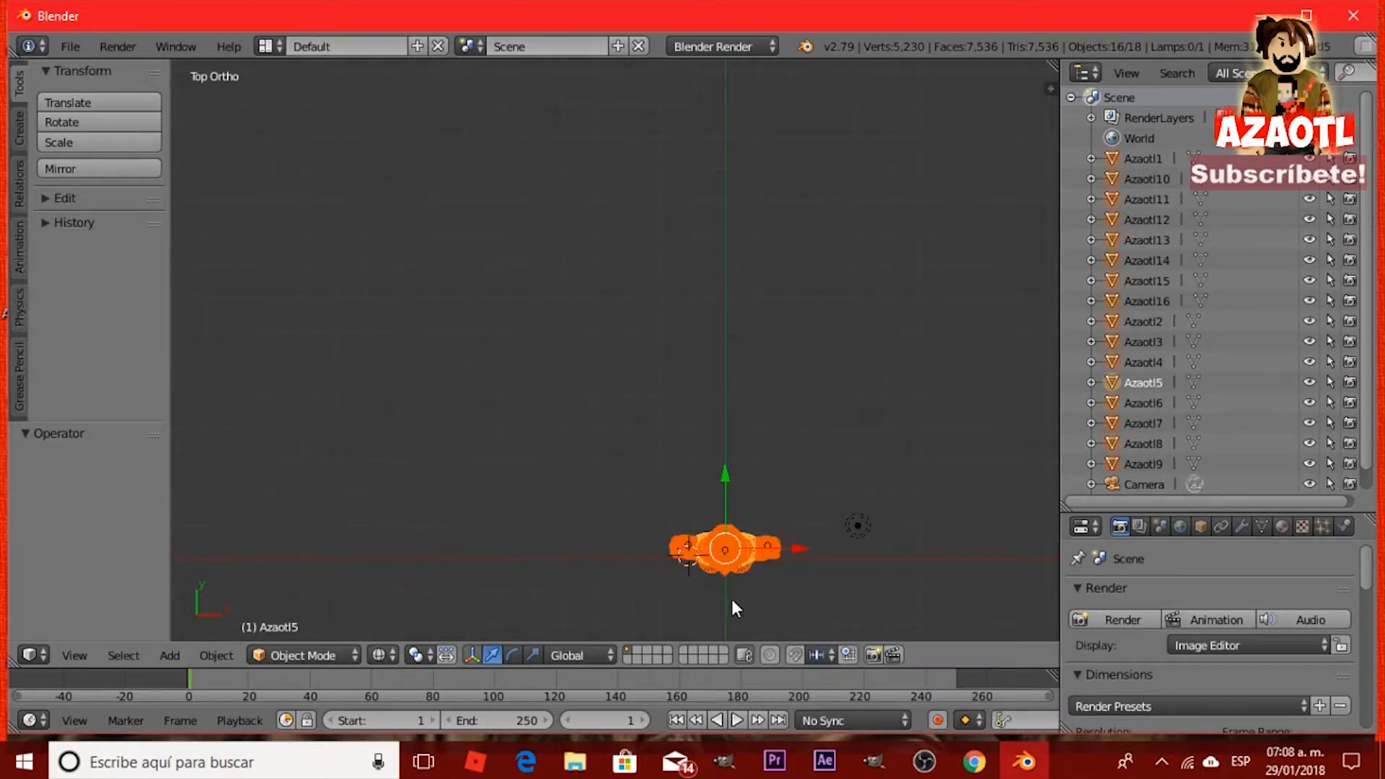
pyautogui.hotkey('alt', 'z')
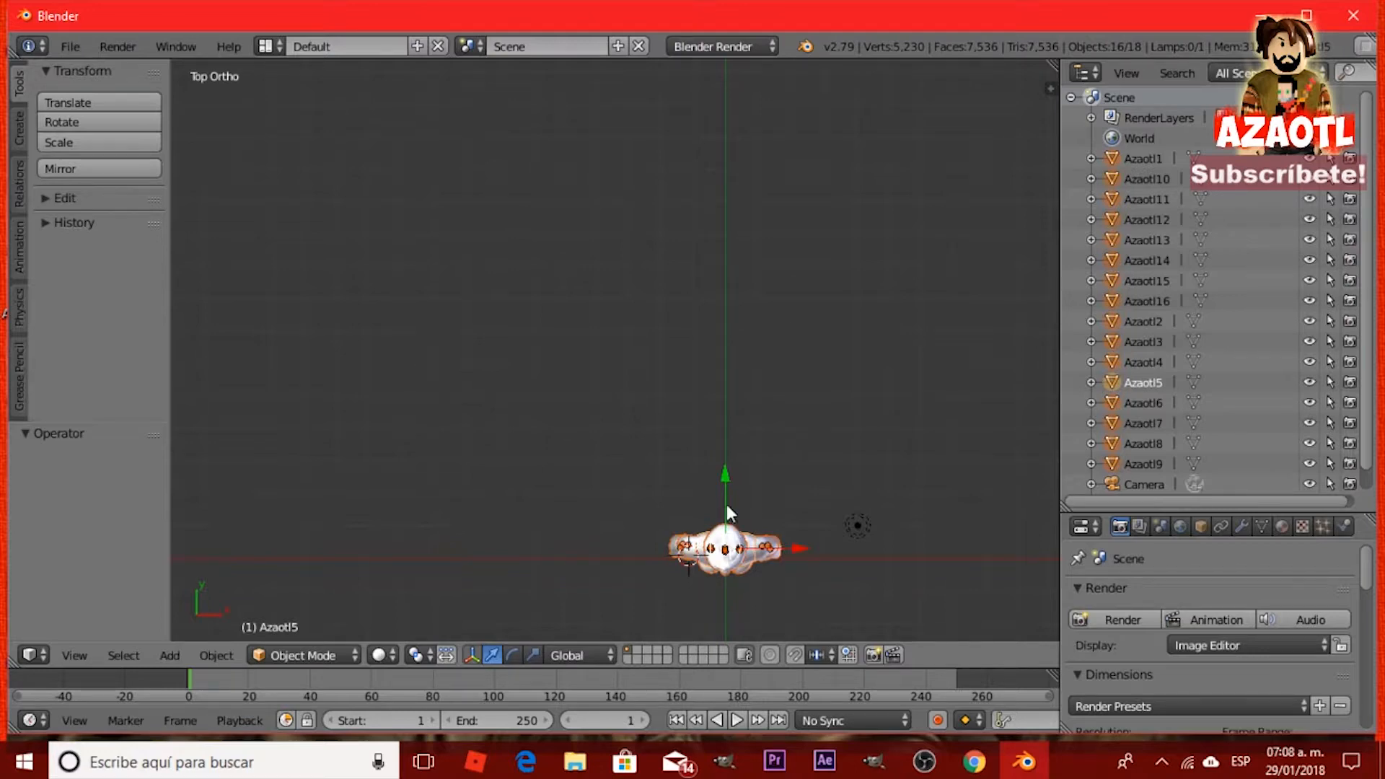
pyautogui.moveTo(725, 483)
pyautogui.mouseDown()
pyautogui.moveTo(726, 455)
pyautogui.moveTo(723, 513)
pyautogui.moveTo(735, 455)
pyautogui.moveTo(734, 518)
pyautogui.moveTo(748, 441)
pyautogui.moveTo(751, 488)
pyautogui.mouseUp()
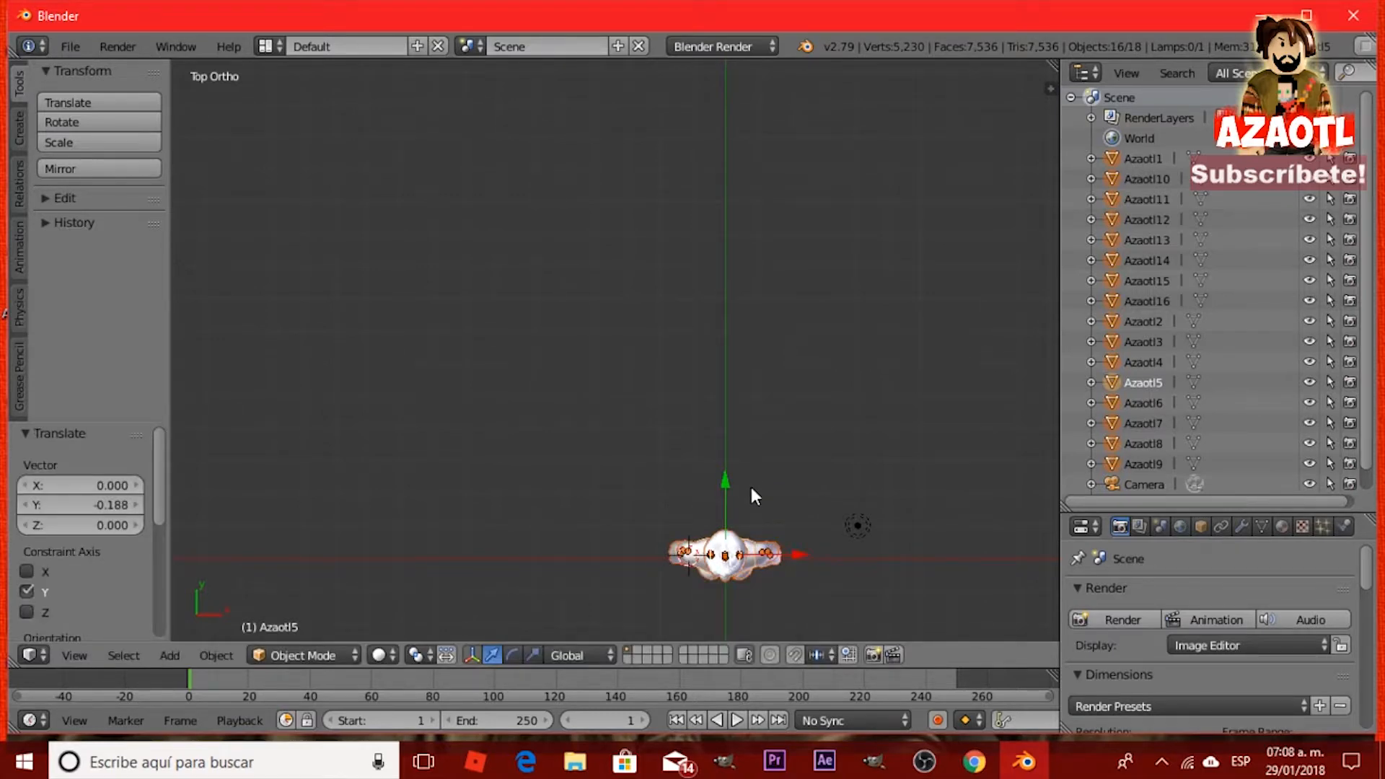
# Frame the whole character in the front orthographic view and display it with Texture viewport shading.
pyautogui.press('KP_1')
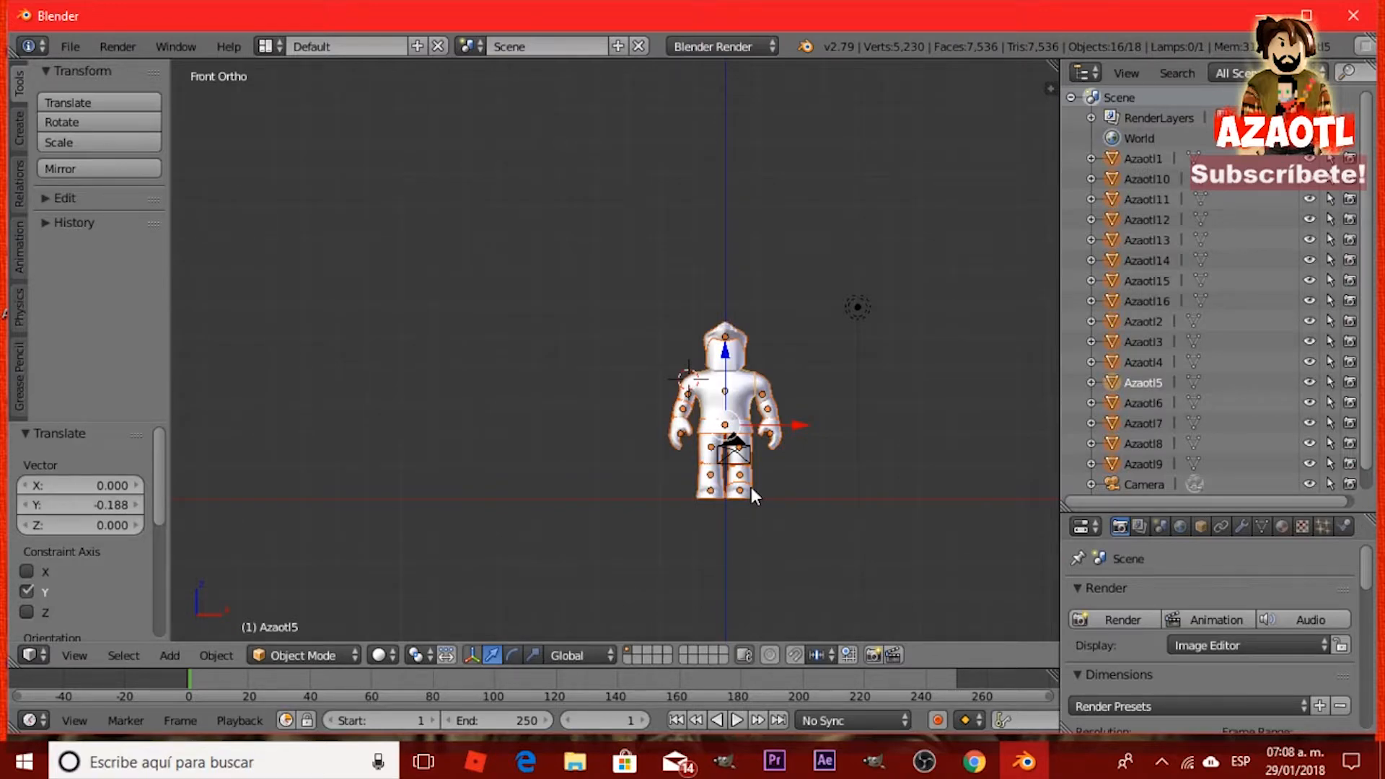
pyautogui.press('KP_5')
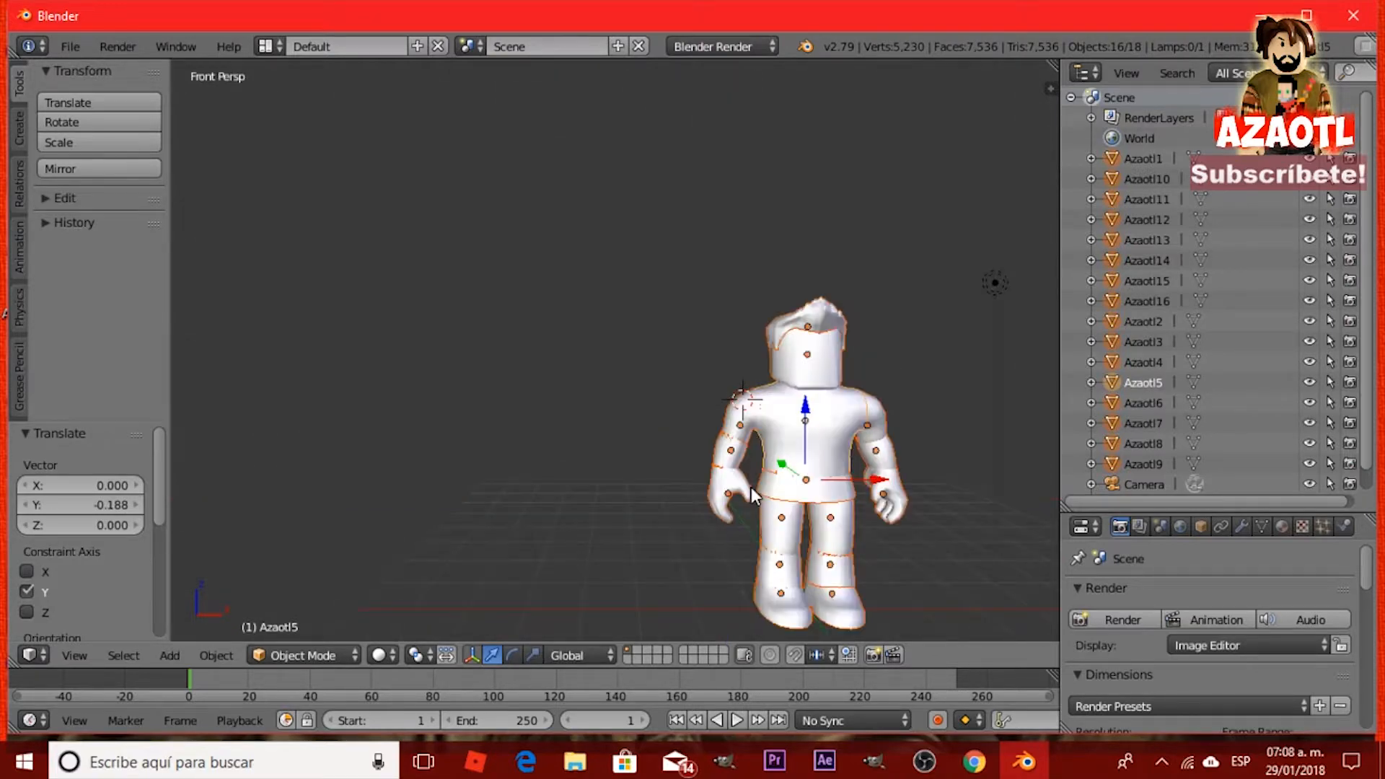
pyautogui.press('KP_5')
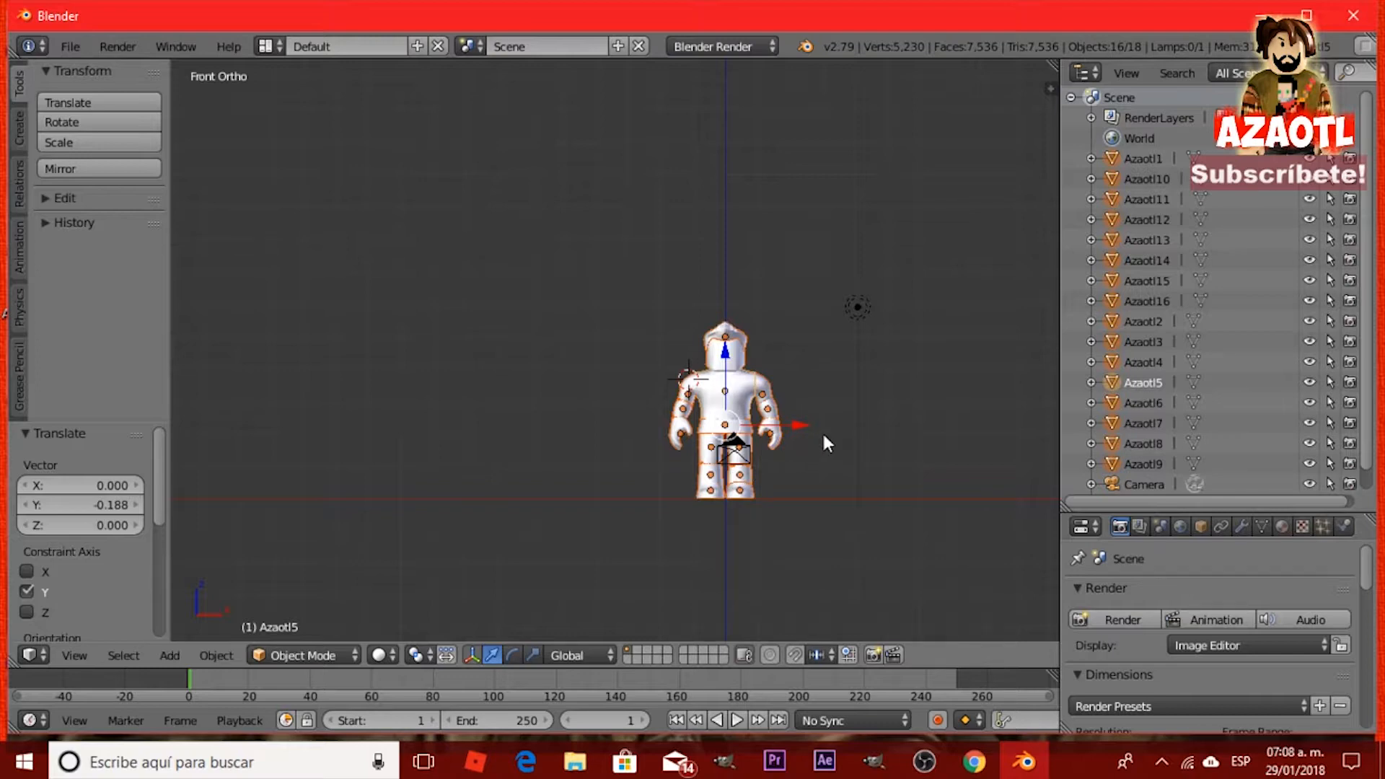
pyautogui.keyDown('shift'); pyautogui.moveTo(821, 391); pyautogui.dragTo(808, 427, button='middle'); pyautogui.keyUp('shift')
pyautogui.scroll(1, 747, 459)
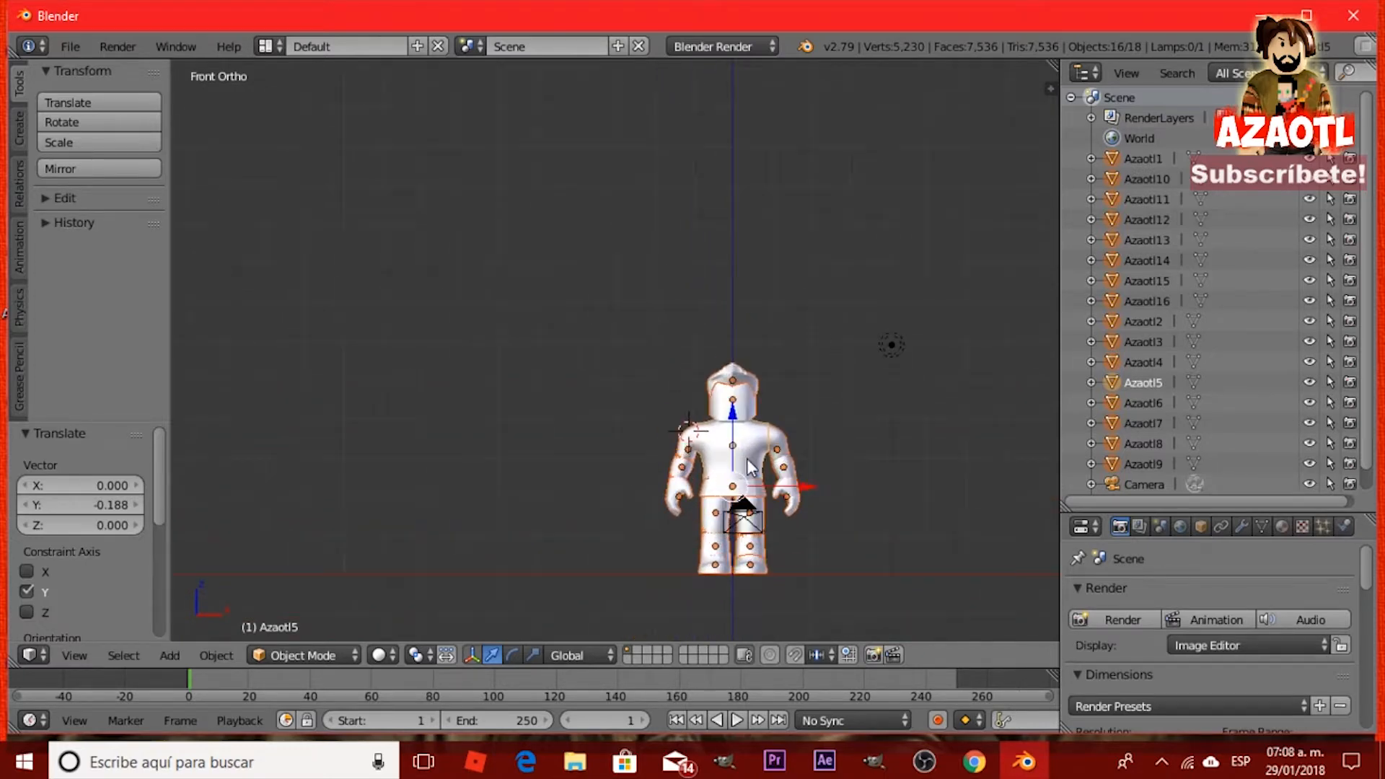
pyautogui.scroll(2, 873, 543)
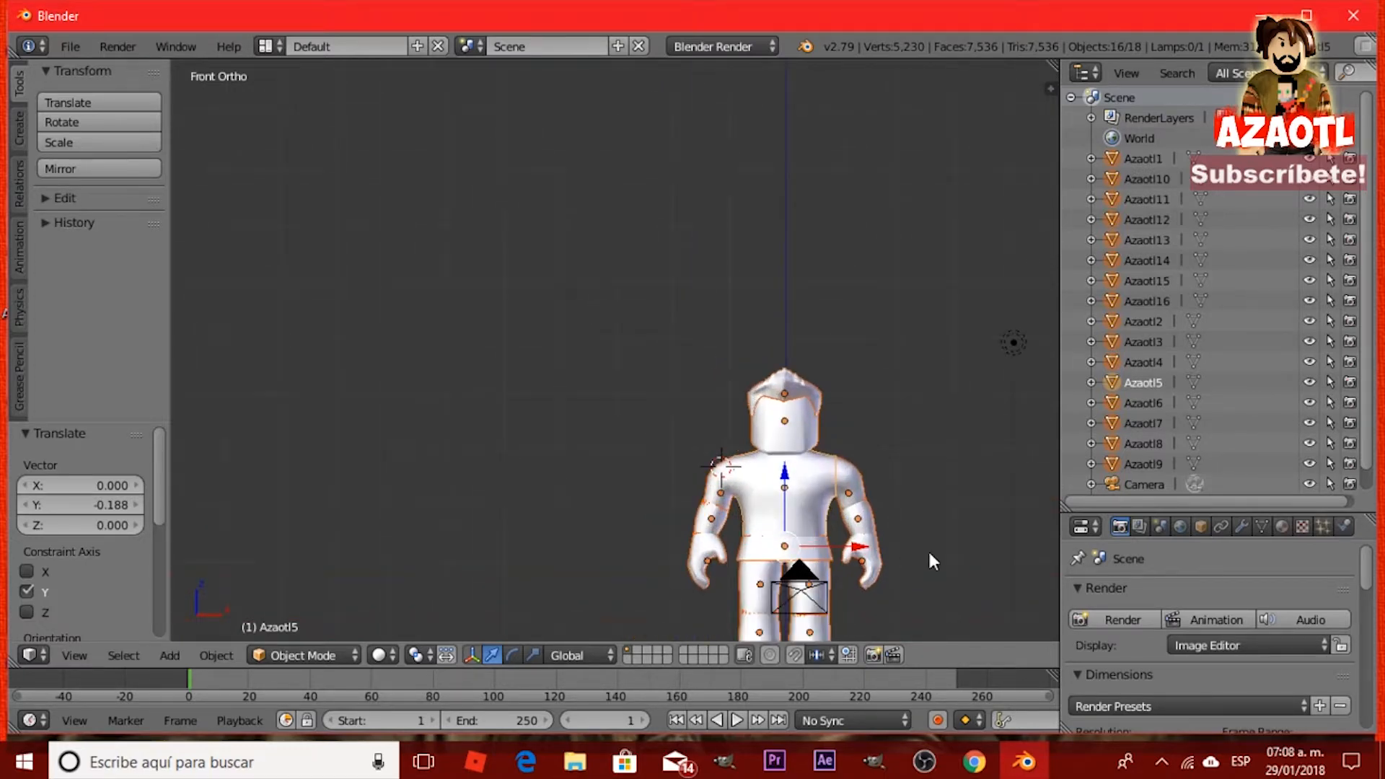
pyautogui.keyDown('shift'); pyautogui.moveTo(927, 551); pyautogui.dragTo(811, 424, button='middle'); pyautogui.keyUp('shift')
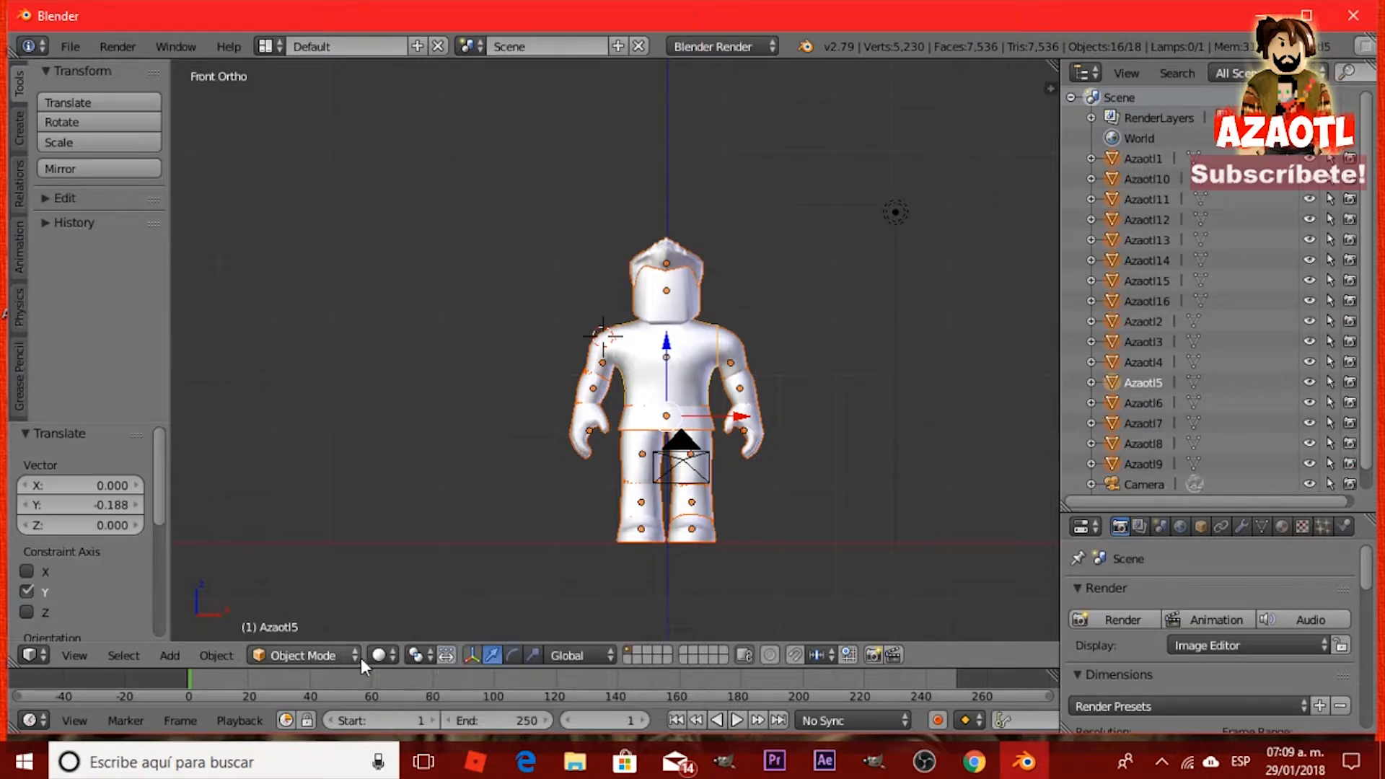
pyautogui.click(387, 660)
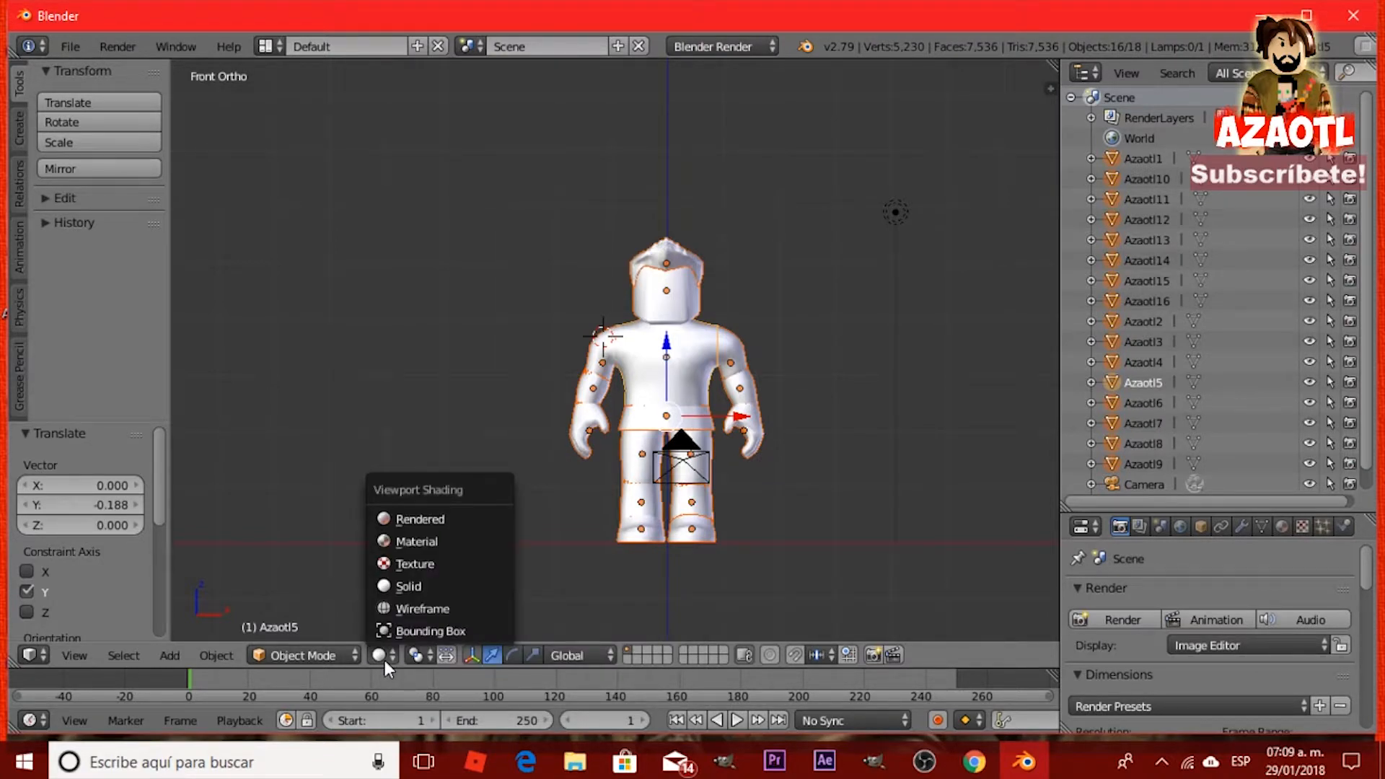
pyautogui.click(418, 565)
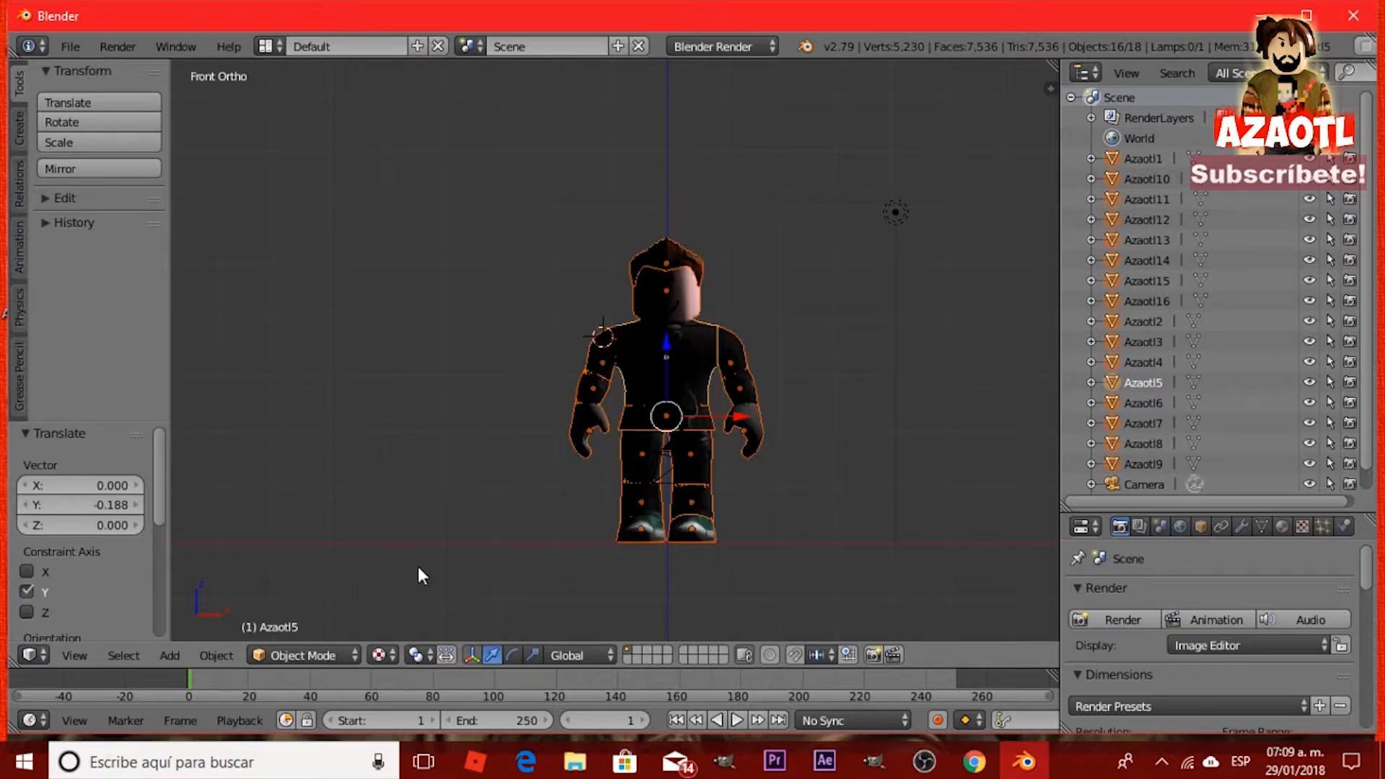
# Compare the character in Material, Texture and Rendered viewport shading, returning to Texture shading.
pyautogui.click(382, 659)
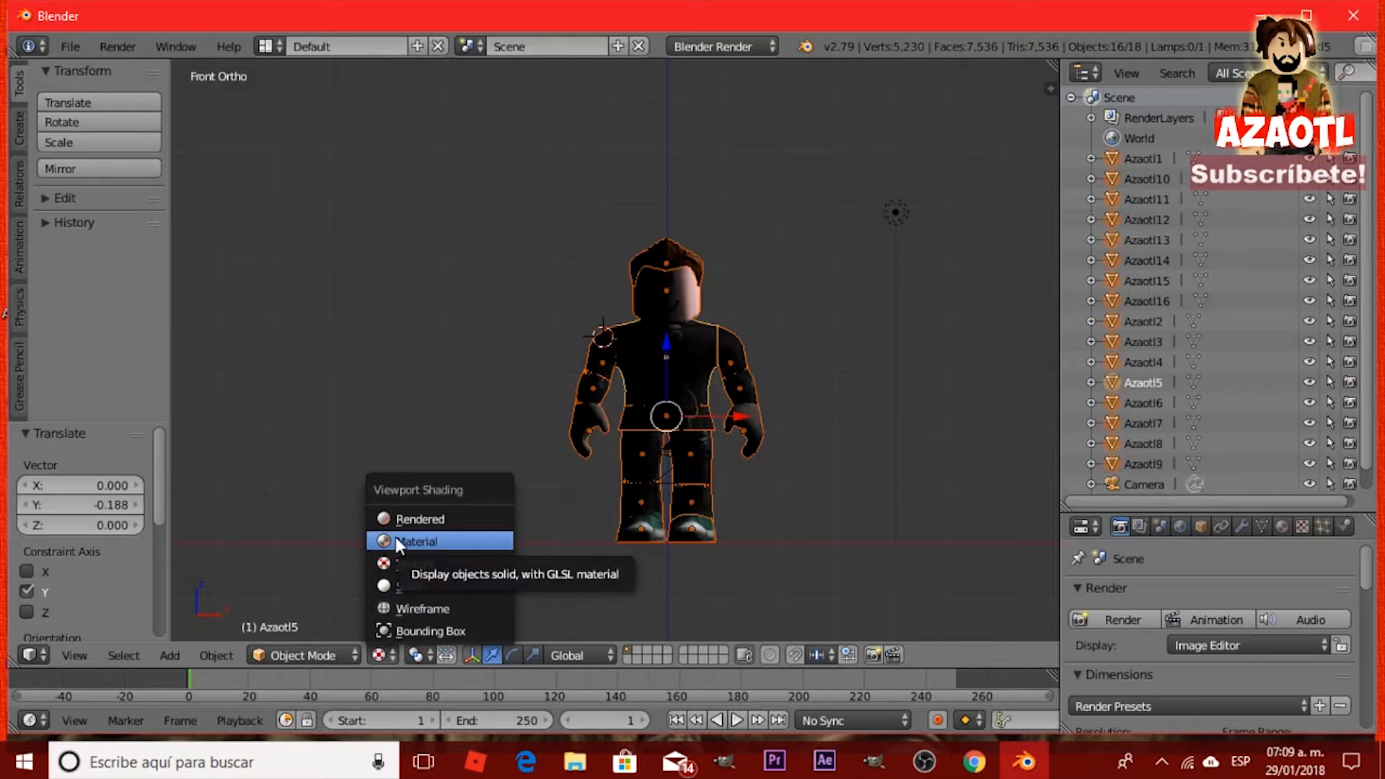
pyautogui.click(395, 539)
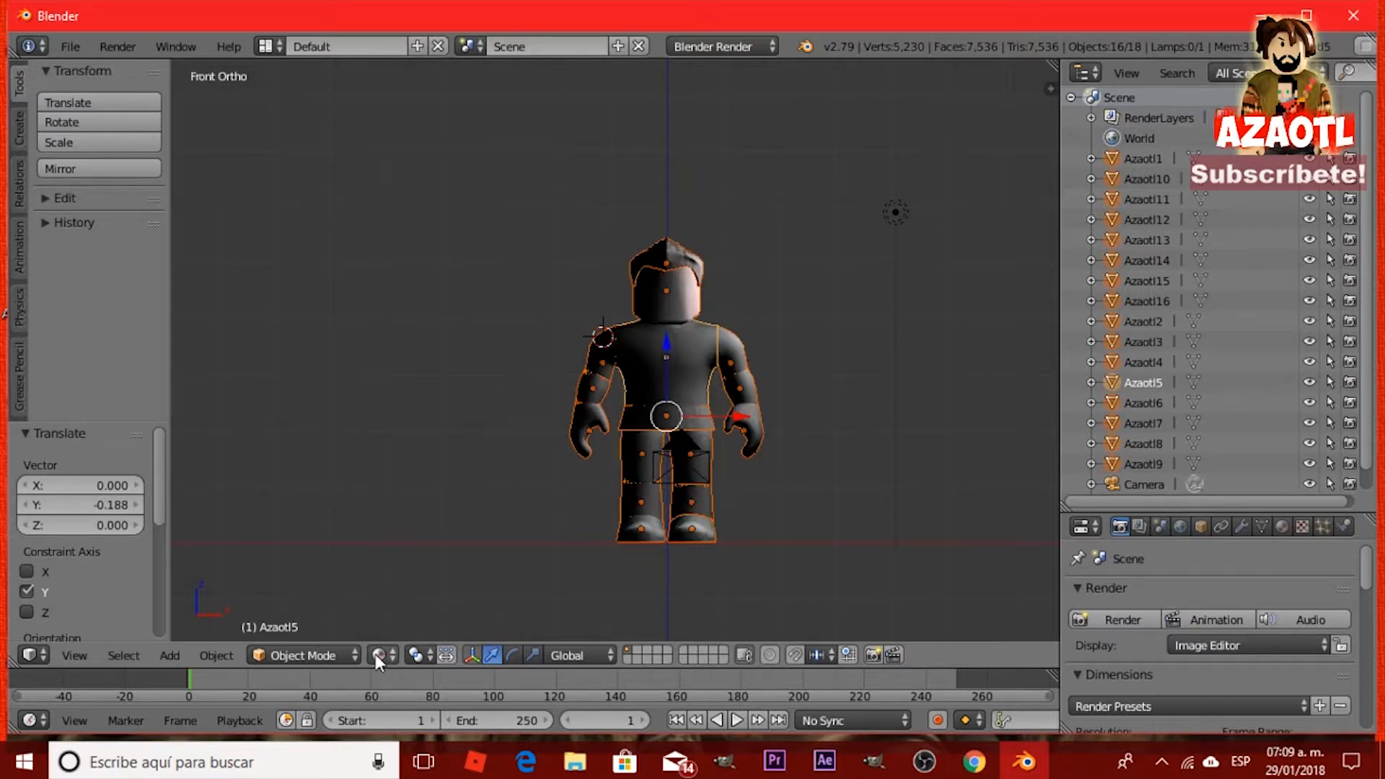
pyautogui.click(375, 655)
pyautogui.click(396, 559)
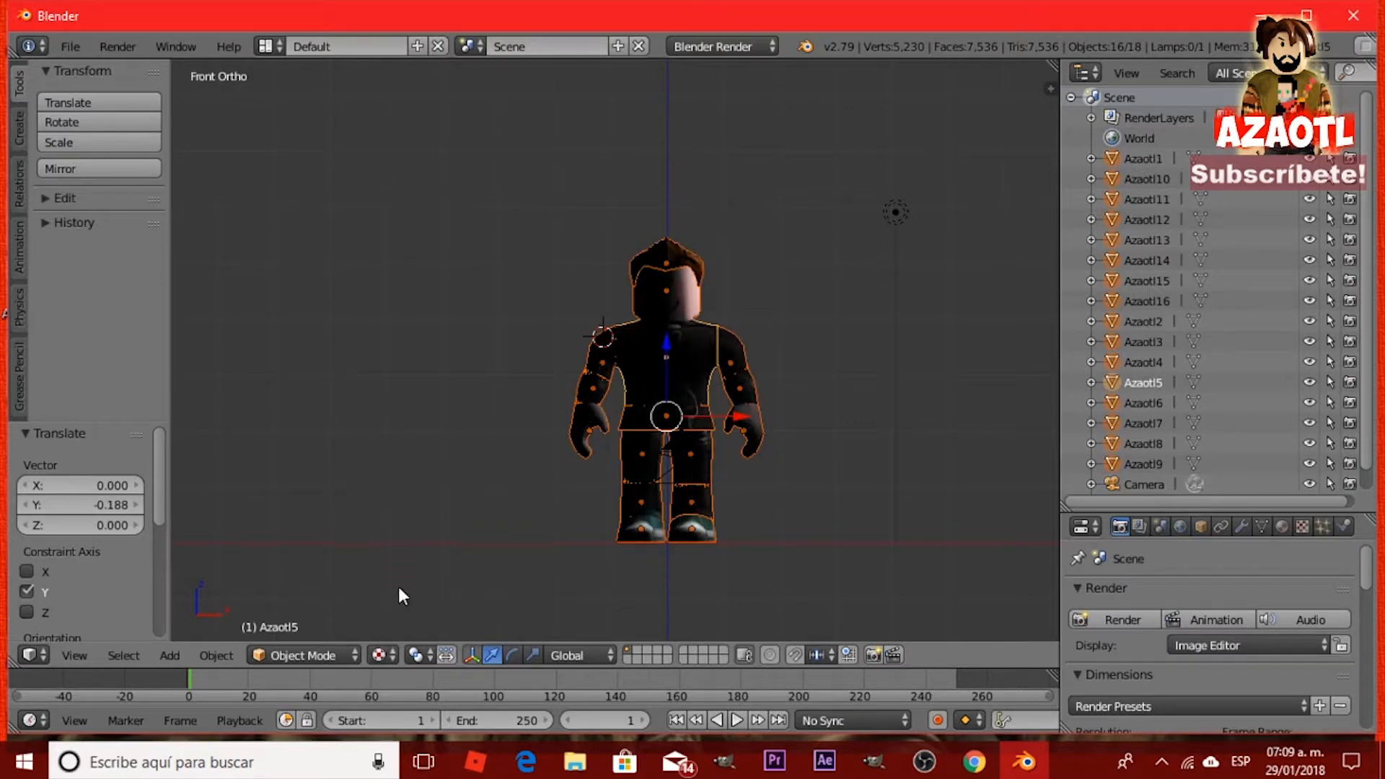
pyautogui.click(376, 658)
pyautogui.click(422, 514)
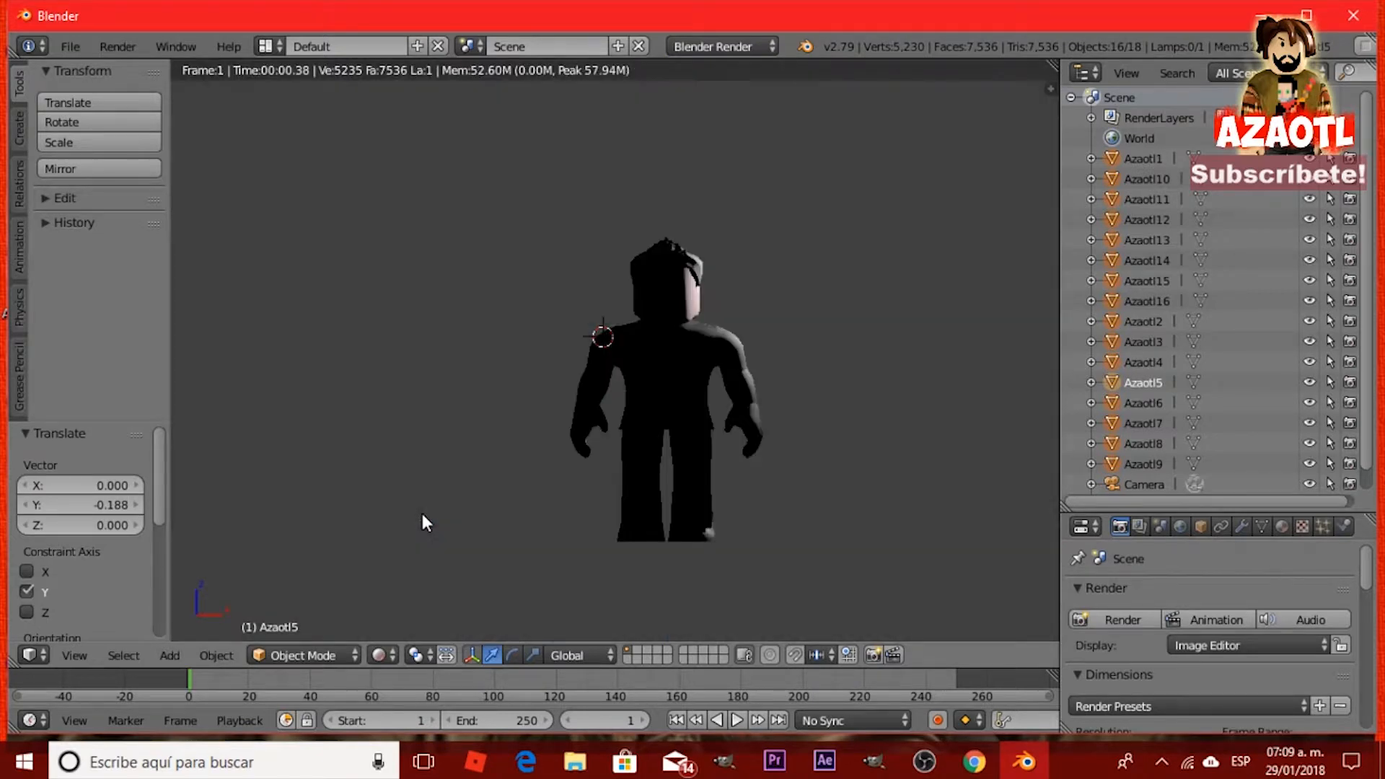
pyautogui.click(391, 655)
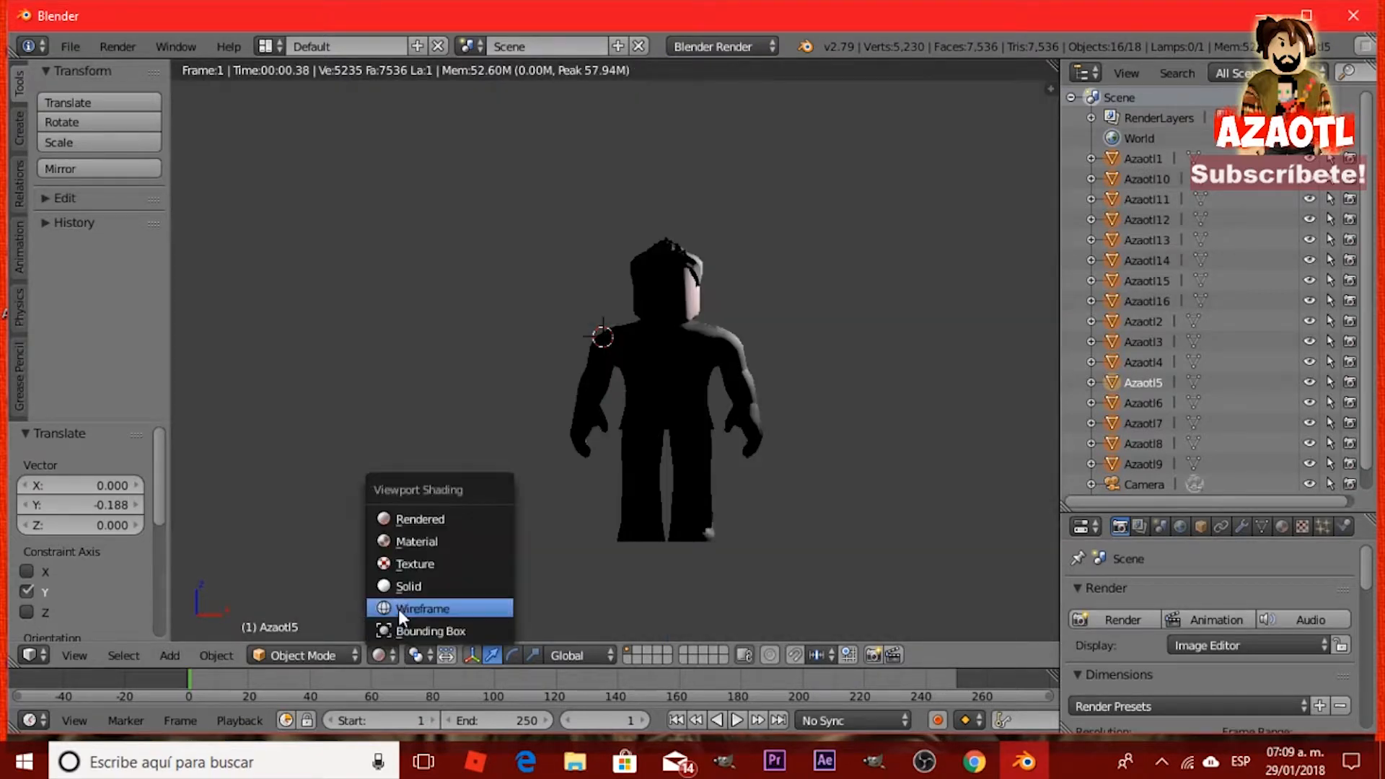
pyautogui.click(415, 563)
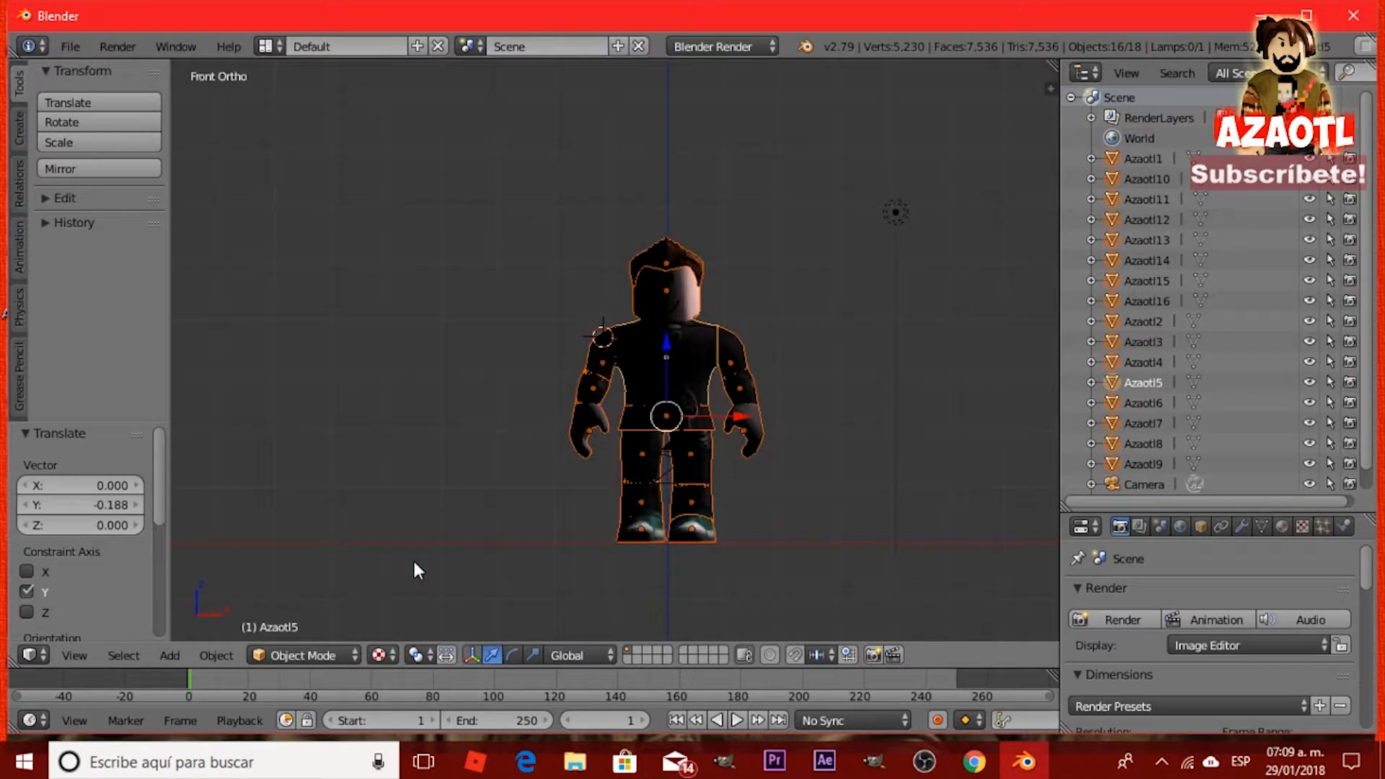
# Enable Environment Lighting in the World settings and display the character with Material viewport shading.
pyautogui.click(1179, 527)
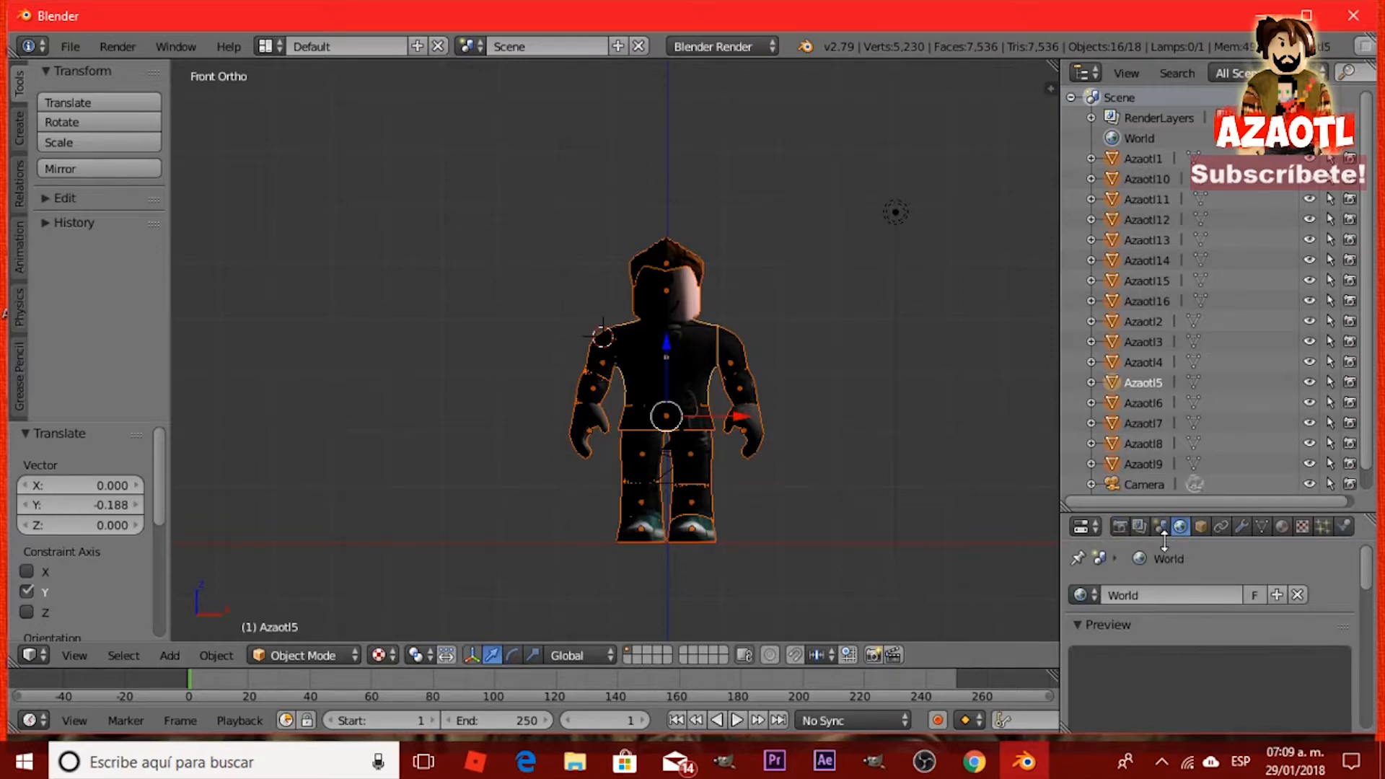
pyautogui.moveTo(1171, 510); pyautogui.dragTo(1214, 134)
pyautogui.click(1094, 607)
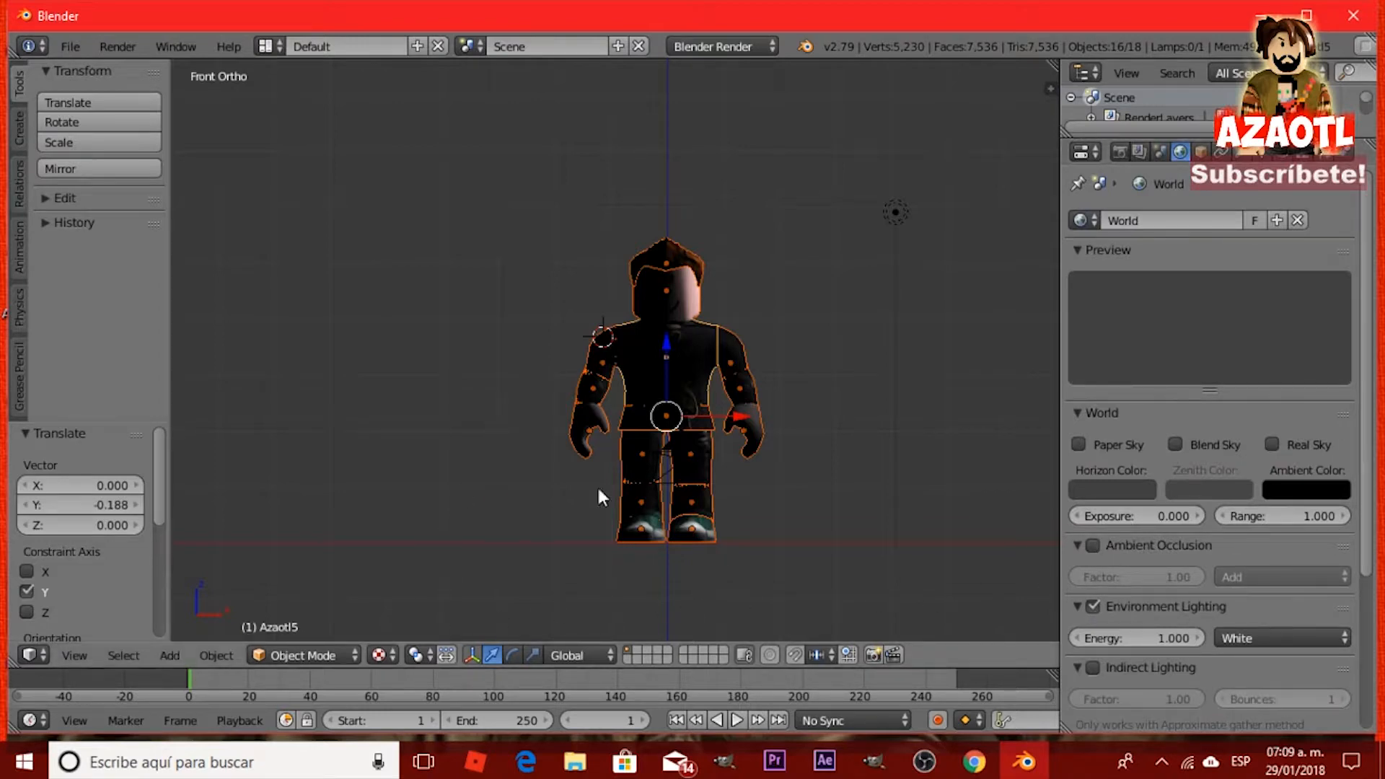
pyautogui.click(387, 655)
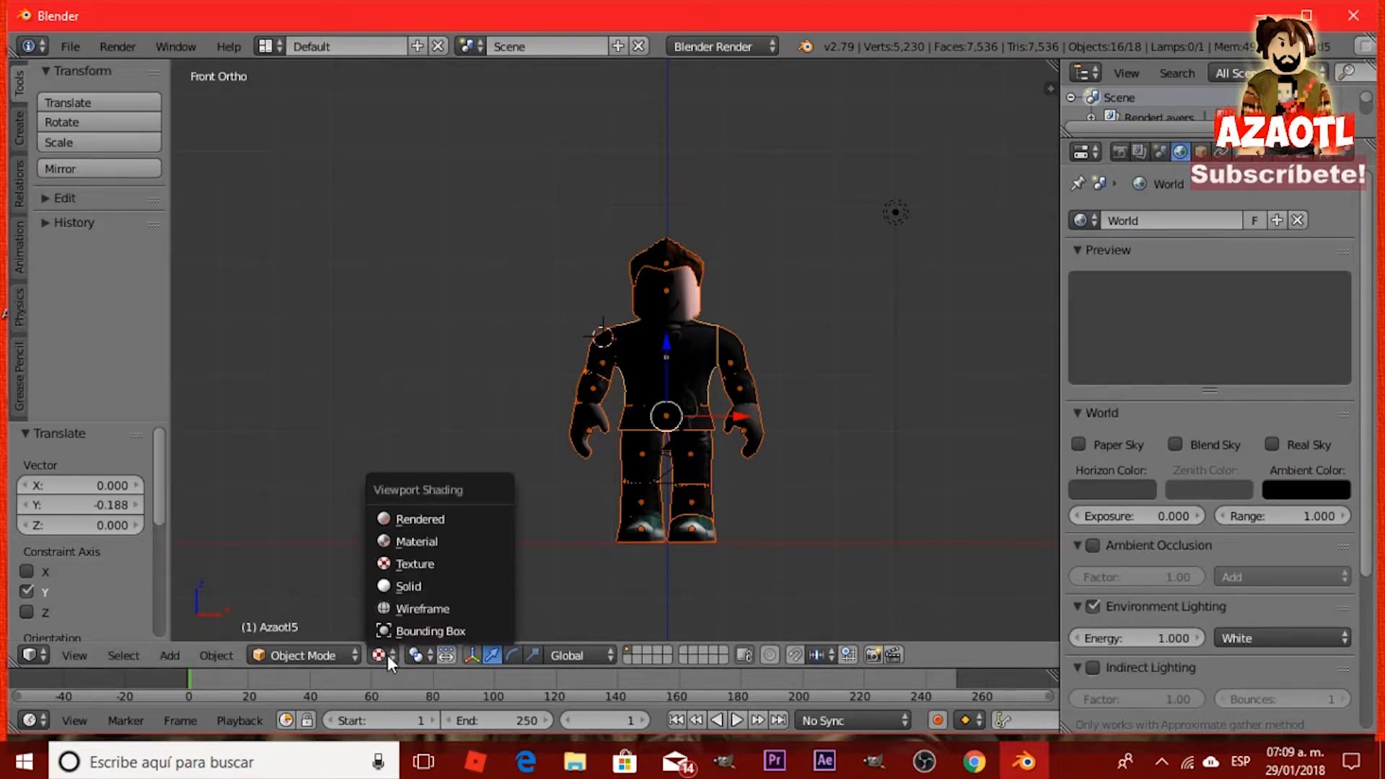
pyautogui.click(421, 539)
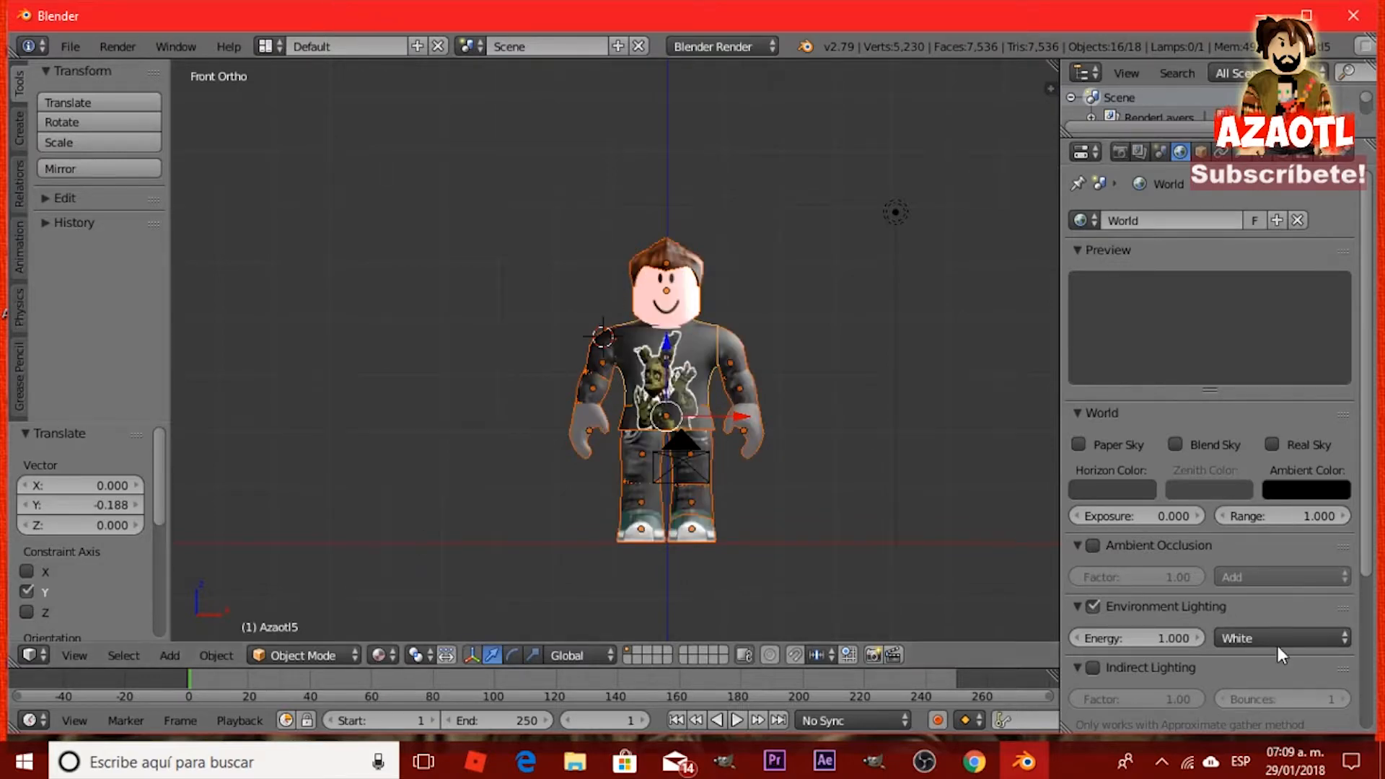
# Set the Environment Lighting energy to 0.580, and switch Ambient Occlusion on and off again.
pyautogui.moveTo(1172, 638); pyautogui.dragTo(1134, 638)
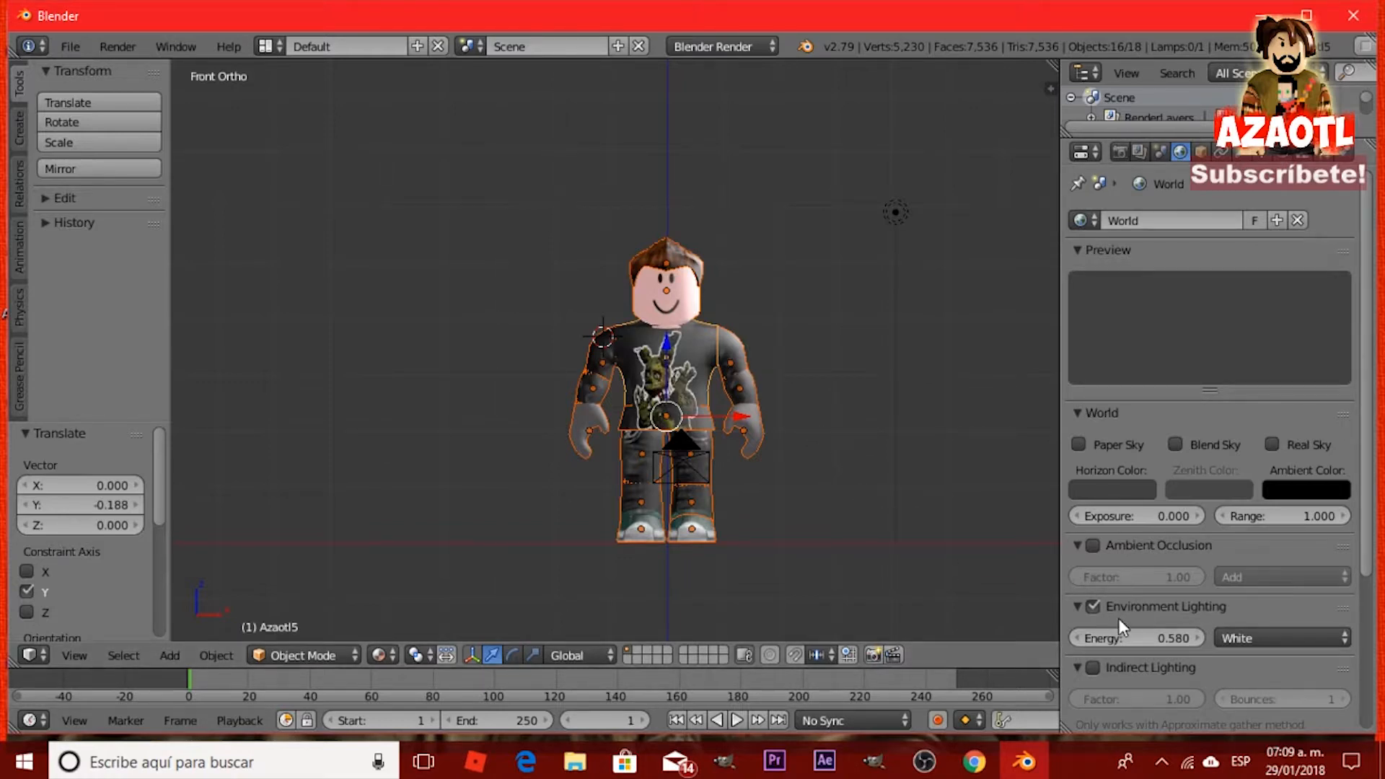
pyautogui.click(1092, 545)
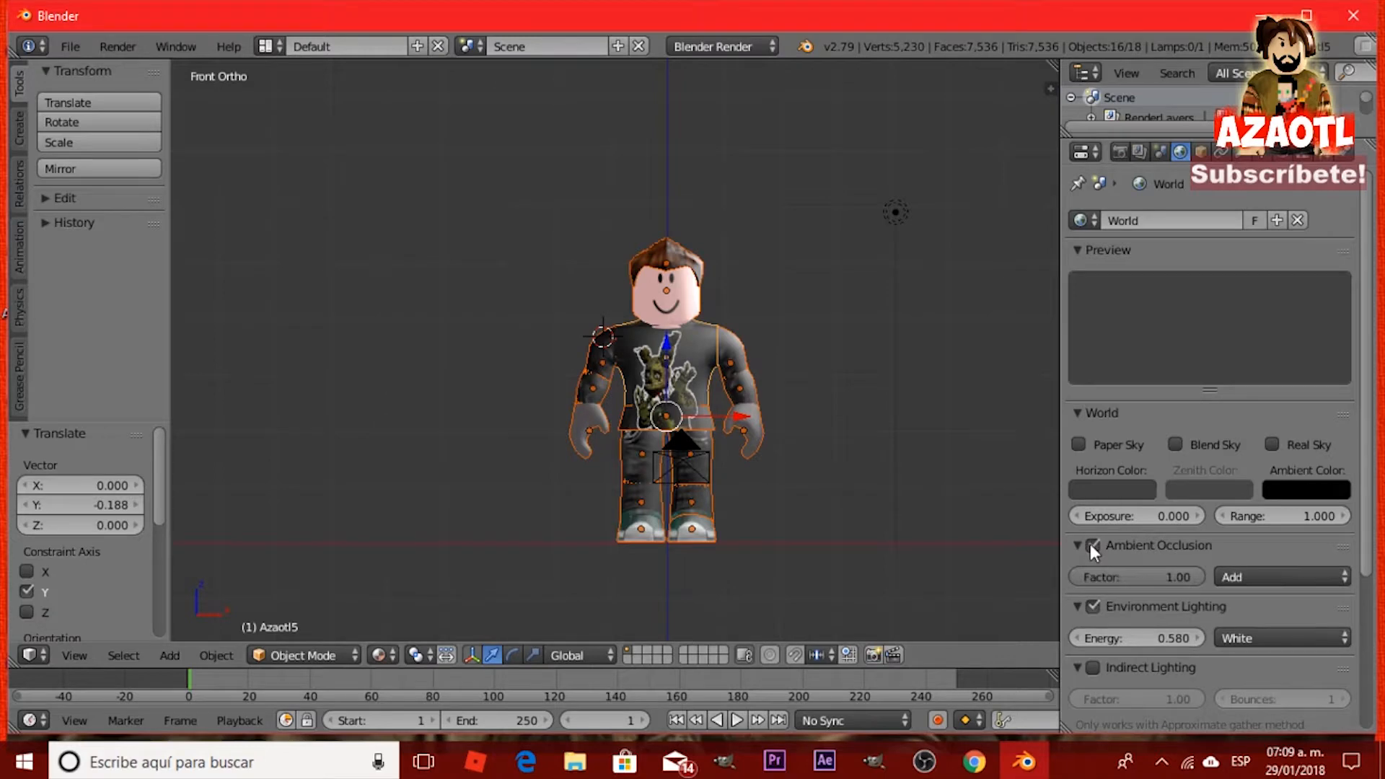
pyautogui.click(1091, 546)
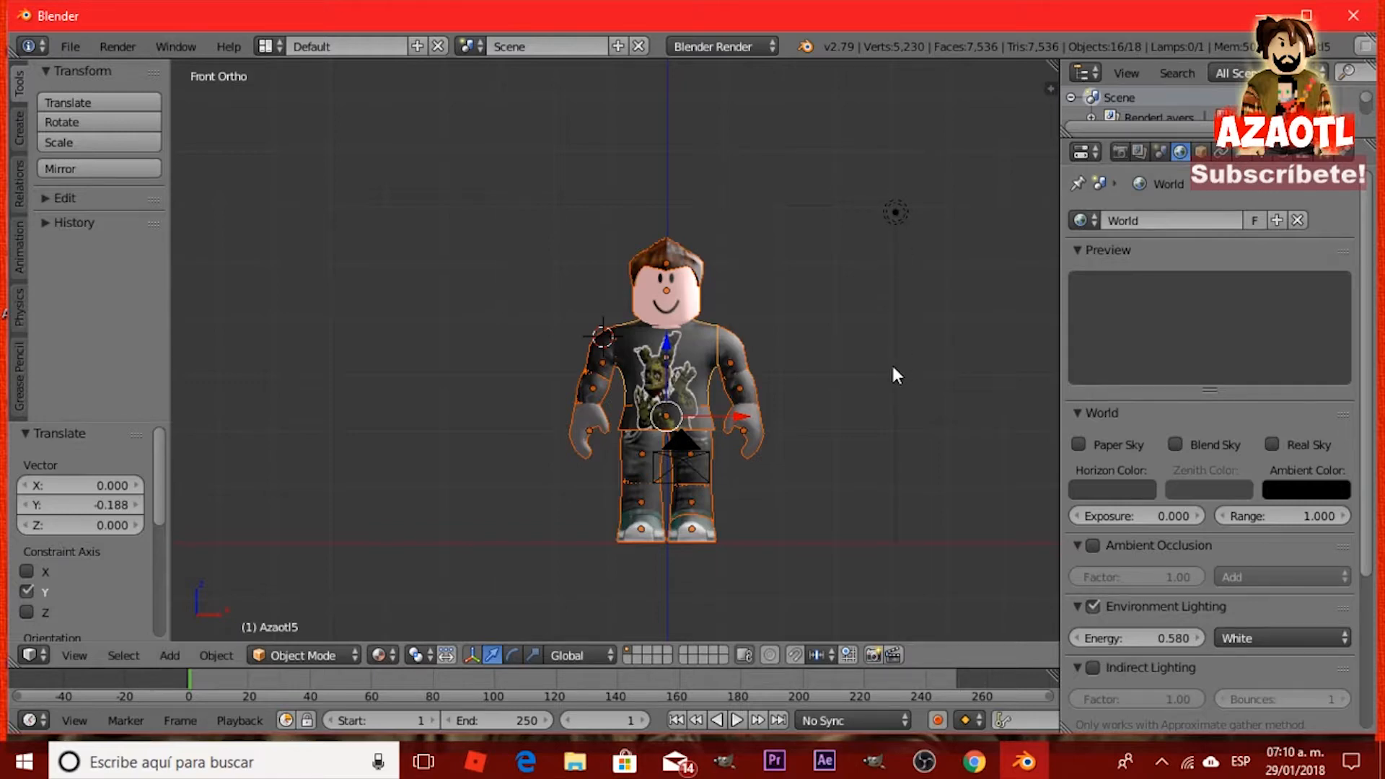
# Select the lamp and, in the top view, move it about -4.144 along Y and -3.993 along X to sit in front of the character.
pyautogui.rightClick(894, 213)
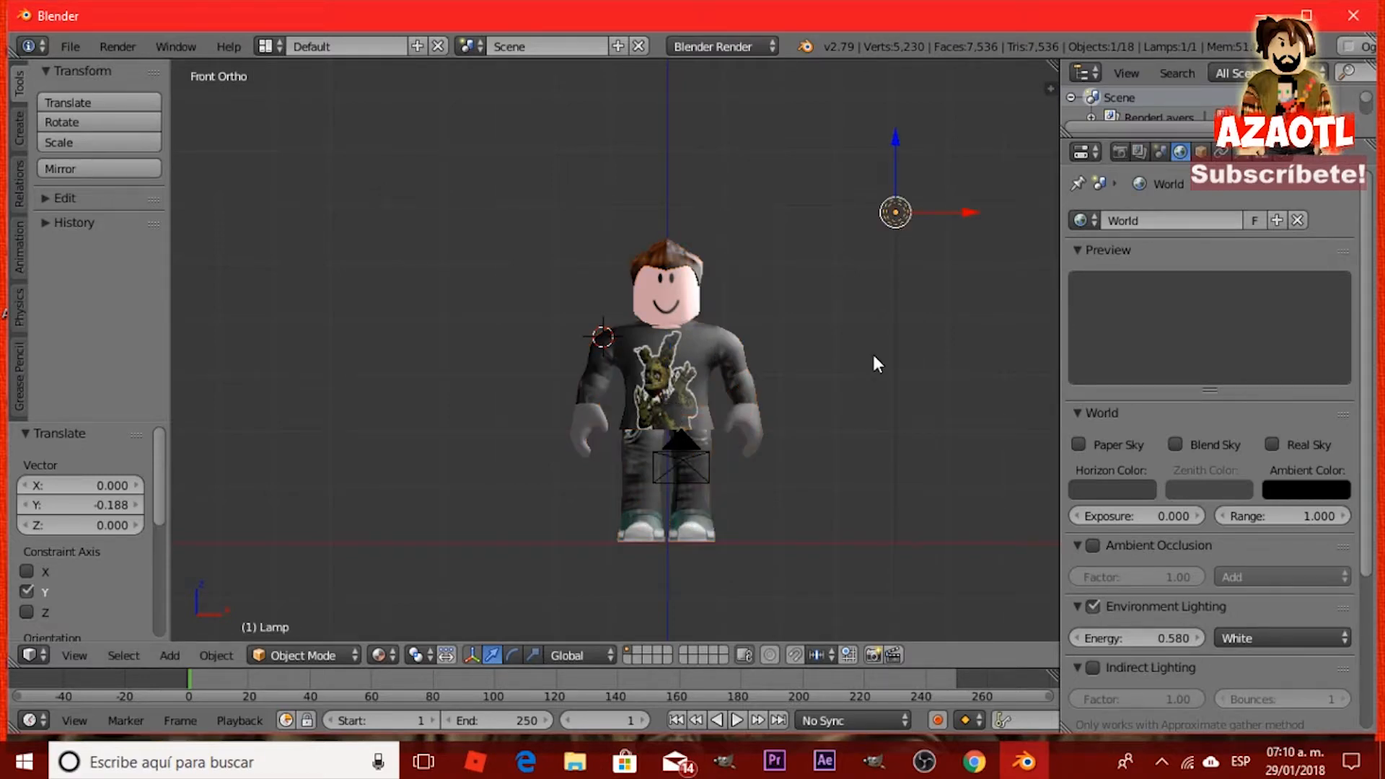
pyautogui.press('KP_7')
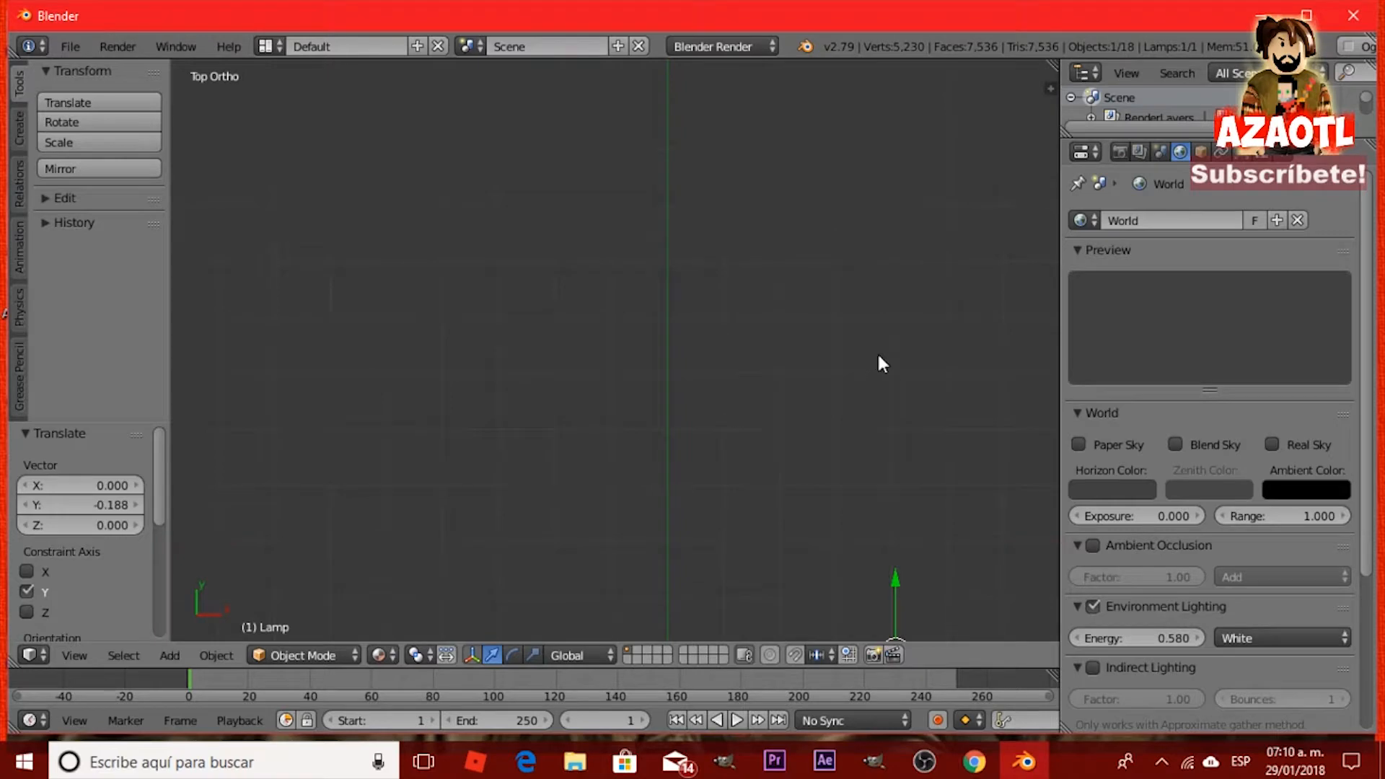
pyautogui.scroll(-4, 941, 495)
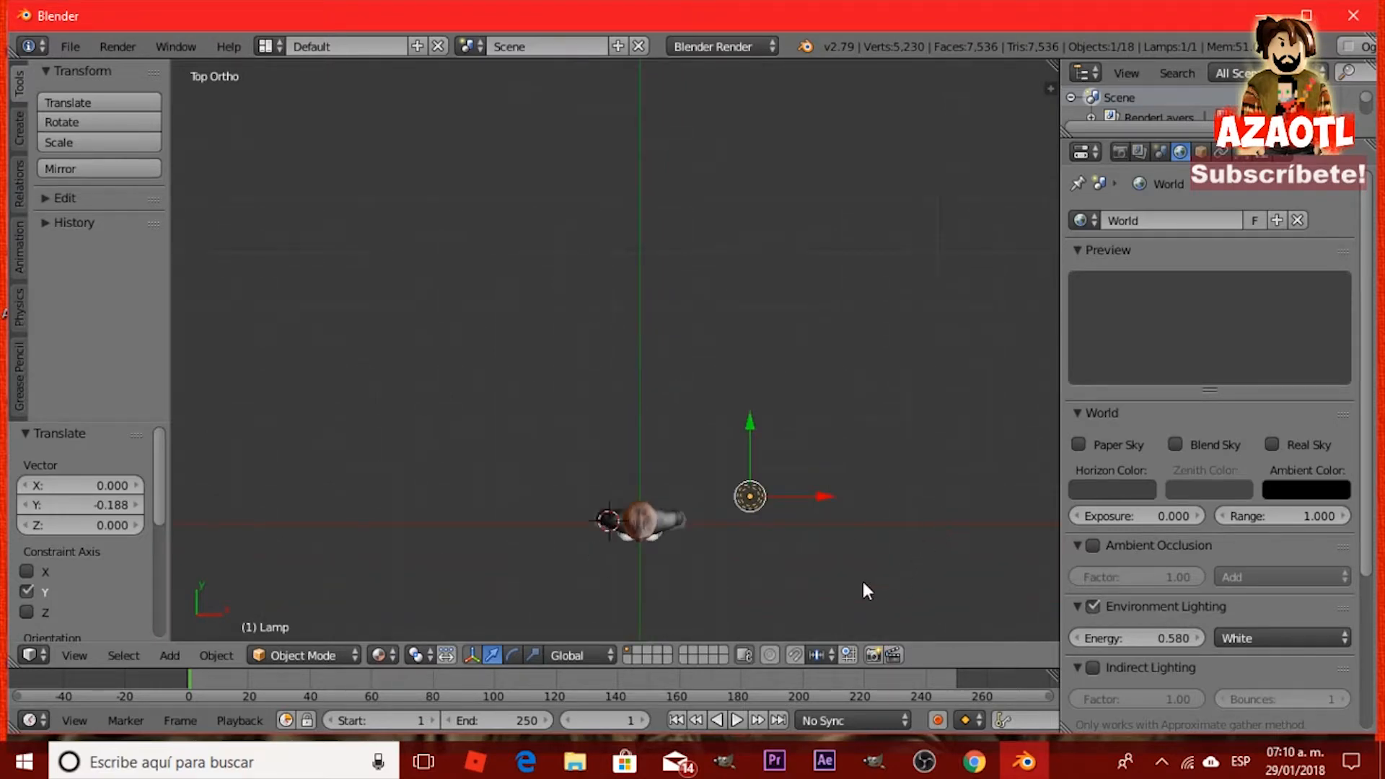
pyautogui.moveTo(747, 427); pyautogui.dragTo(748, 537)
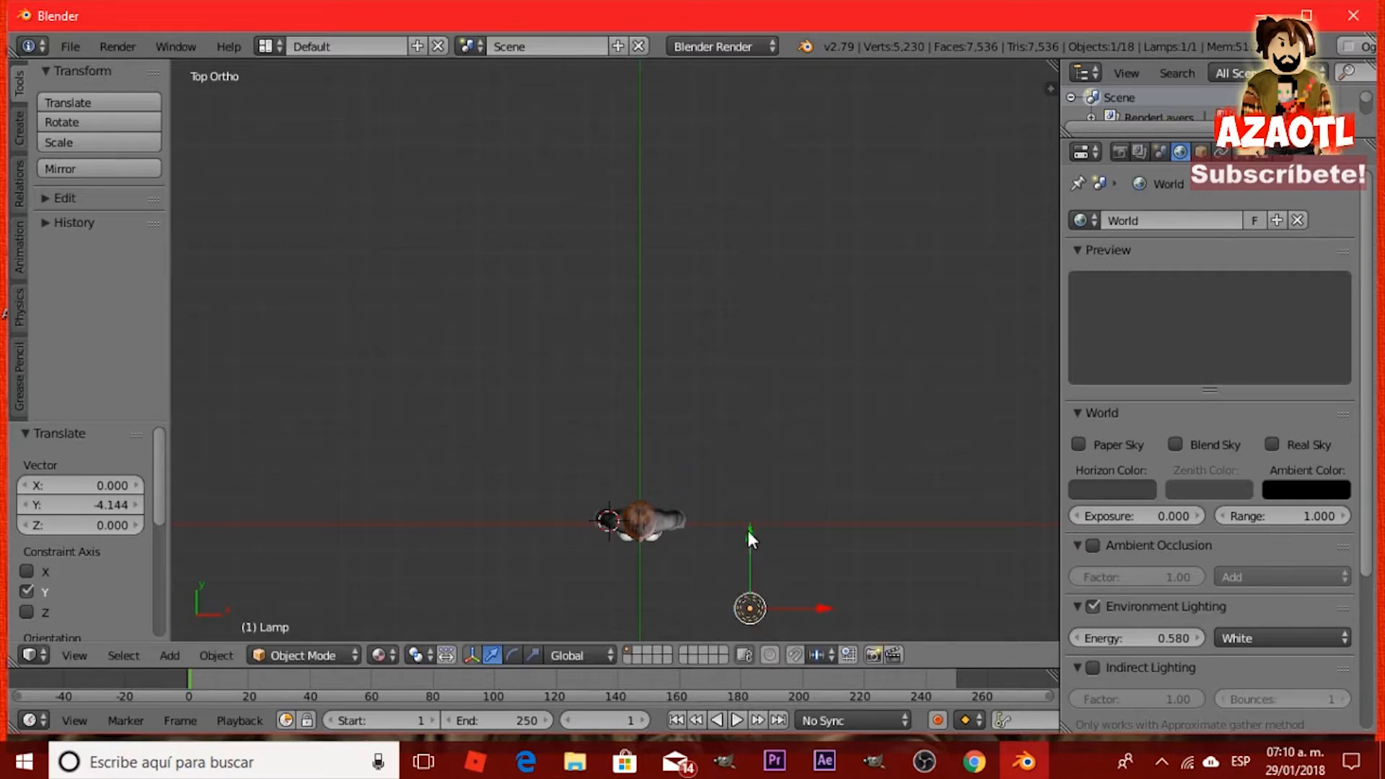
pyautogui.moveTo(836, 609); pyautogui.dragTo(717, 607)
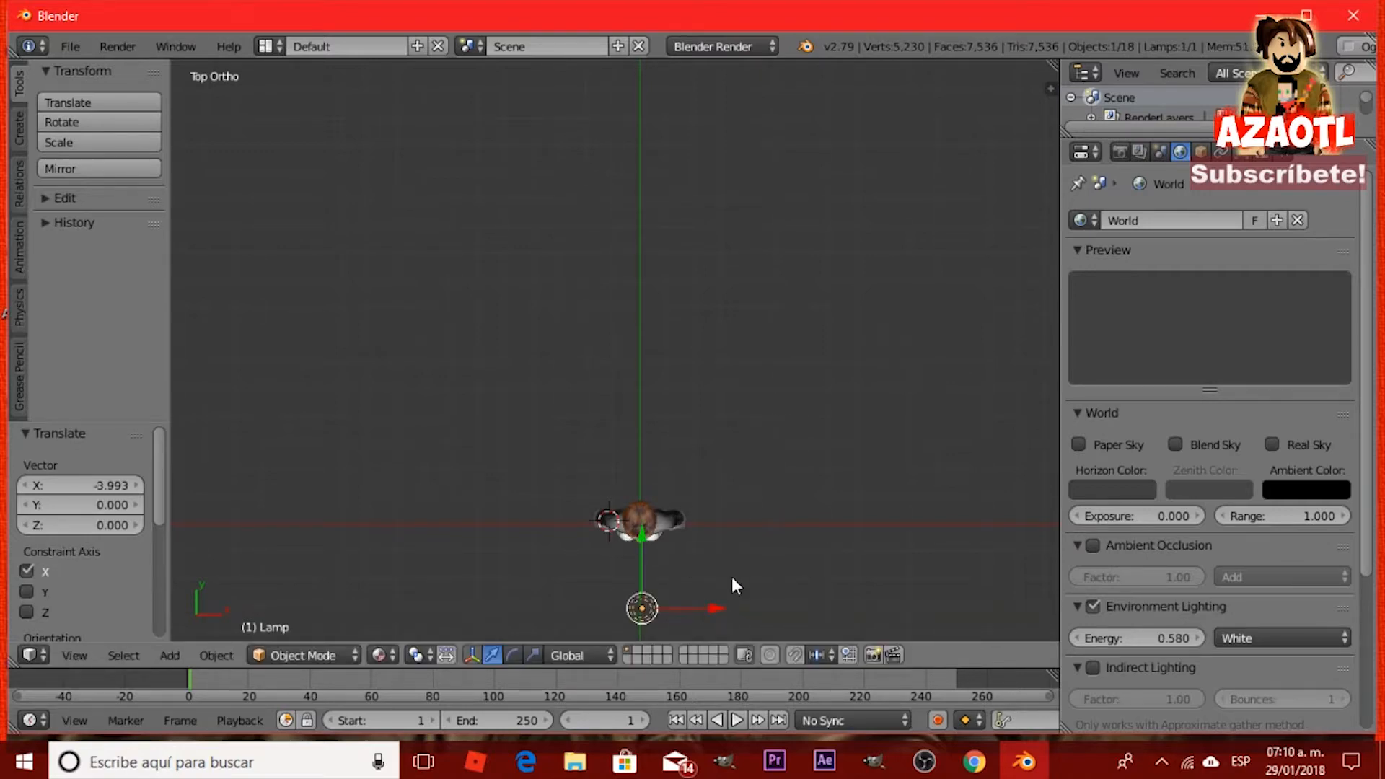
# In the right view, move the lamp farther in front of the character, raise it about 1.243 along Z, and look through the camera.
pyautogui.press('KP_1')
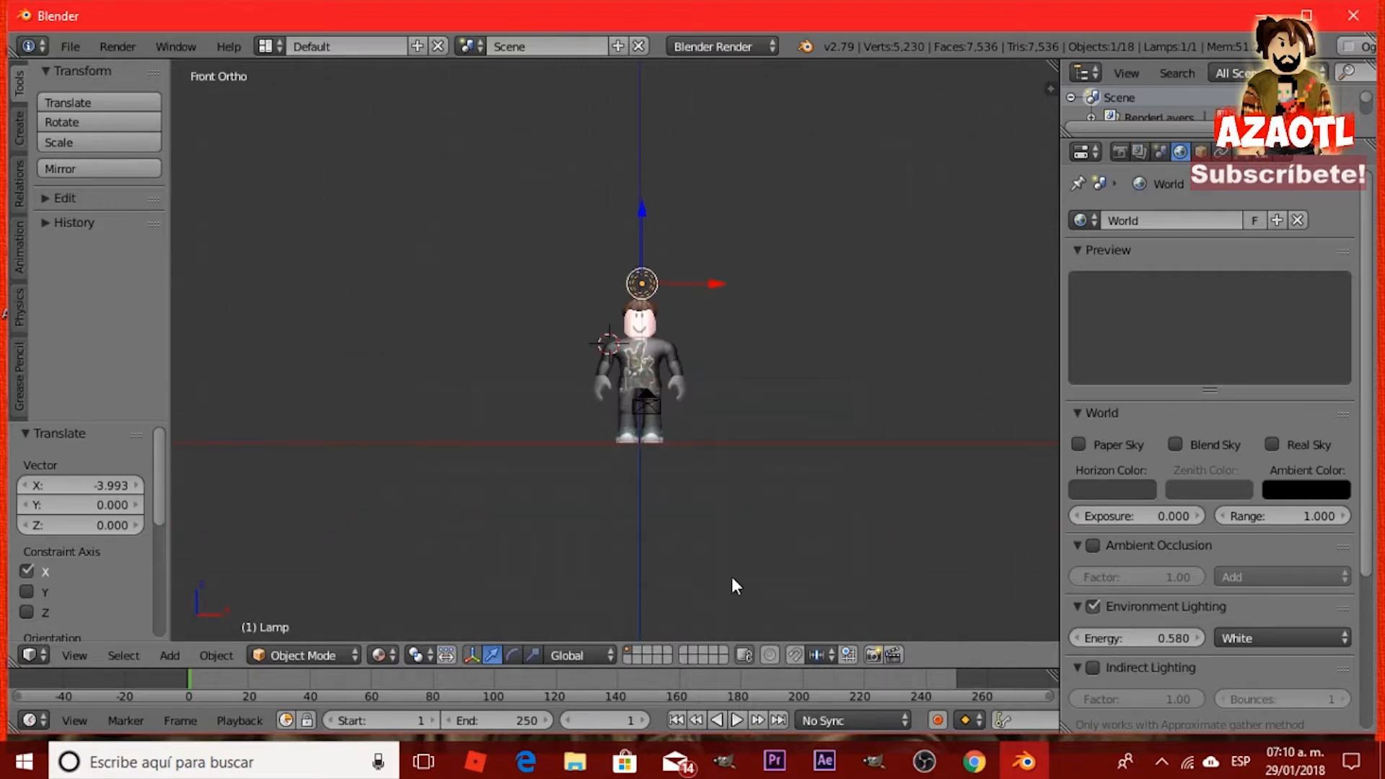
pyautogui.press('KP_3')
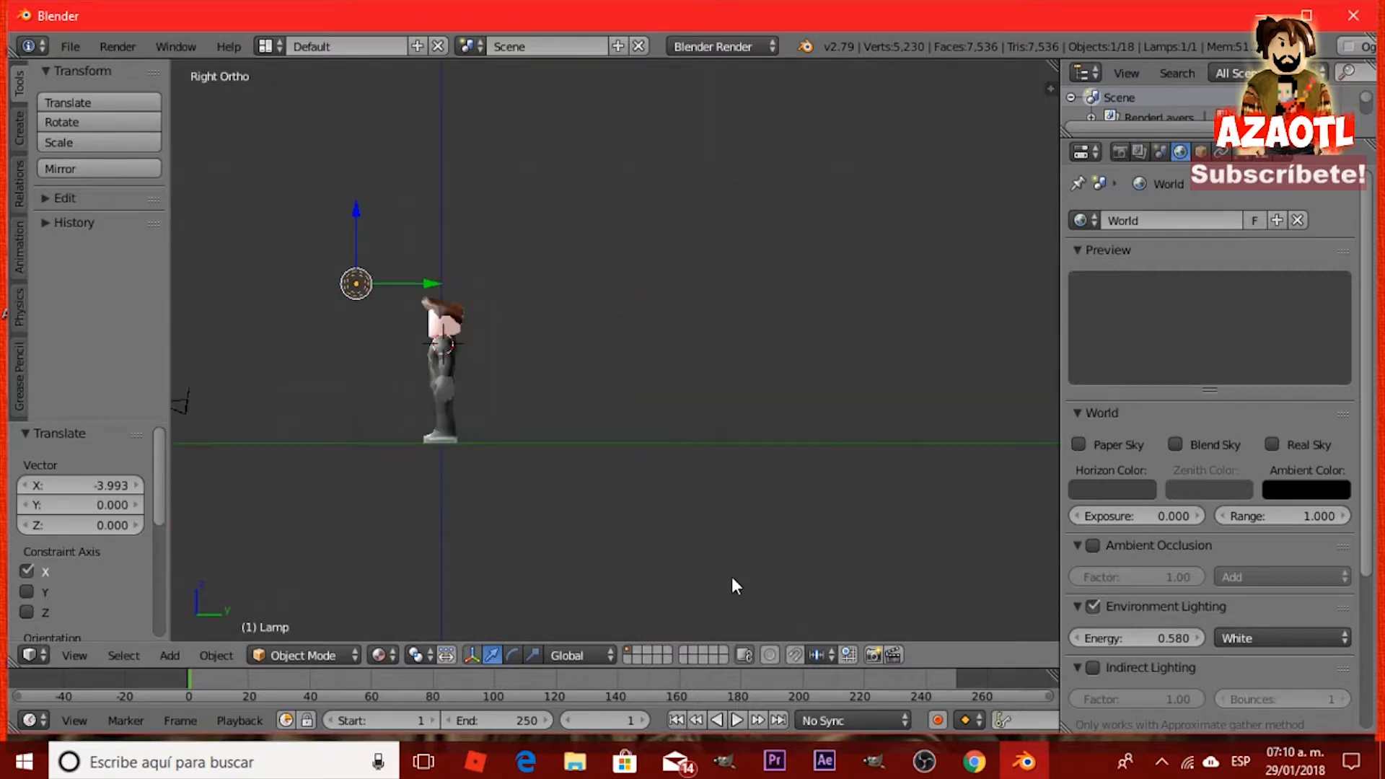
pyautogui.moveTo(428, 285); pyautogui.dragTo(375, 296)
pyautogui.moveTo(300, 208); pyautogui.dragTo(310, 176)
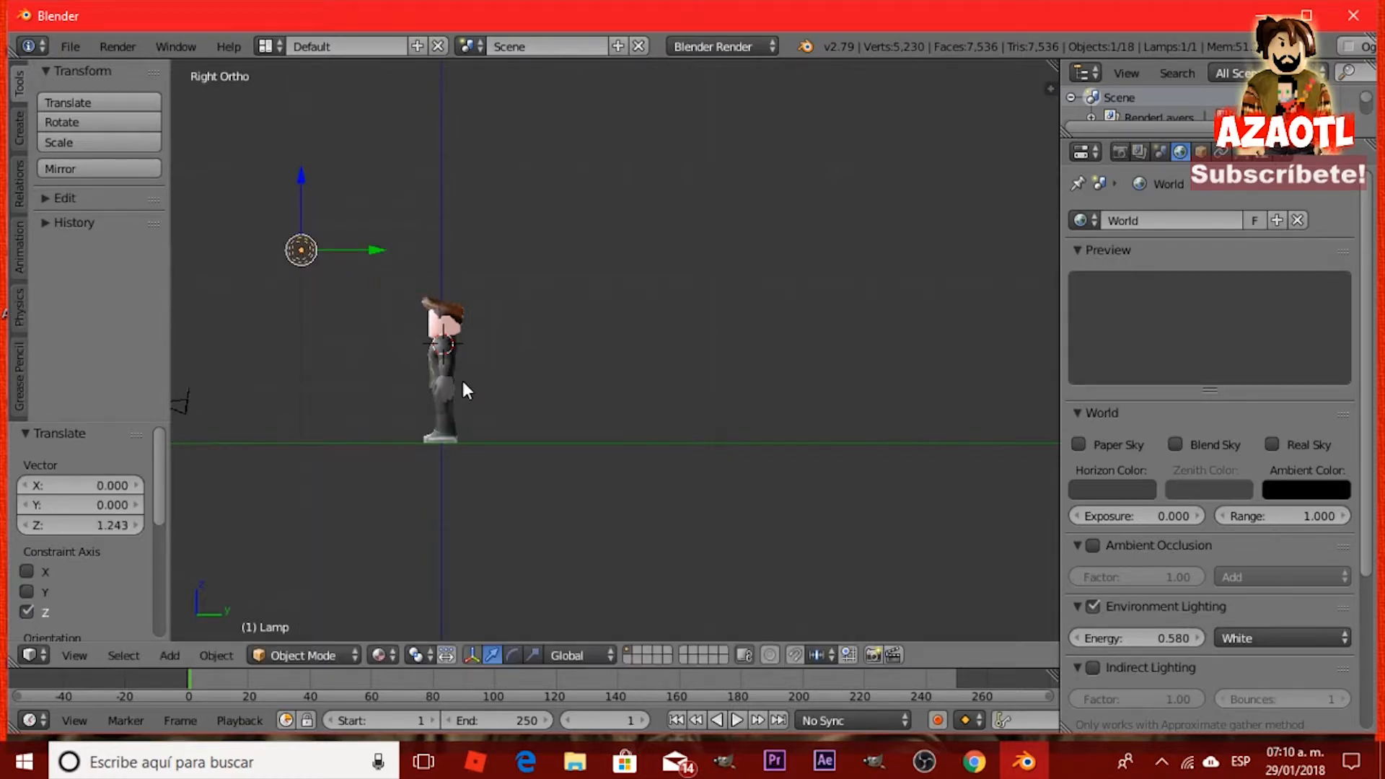
pyautogui.press('KP_1')
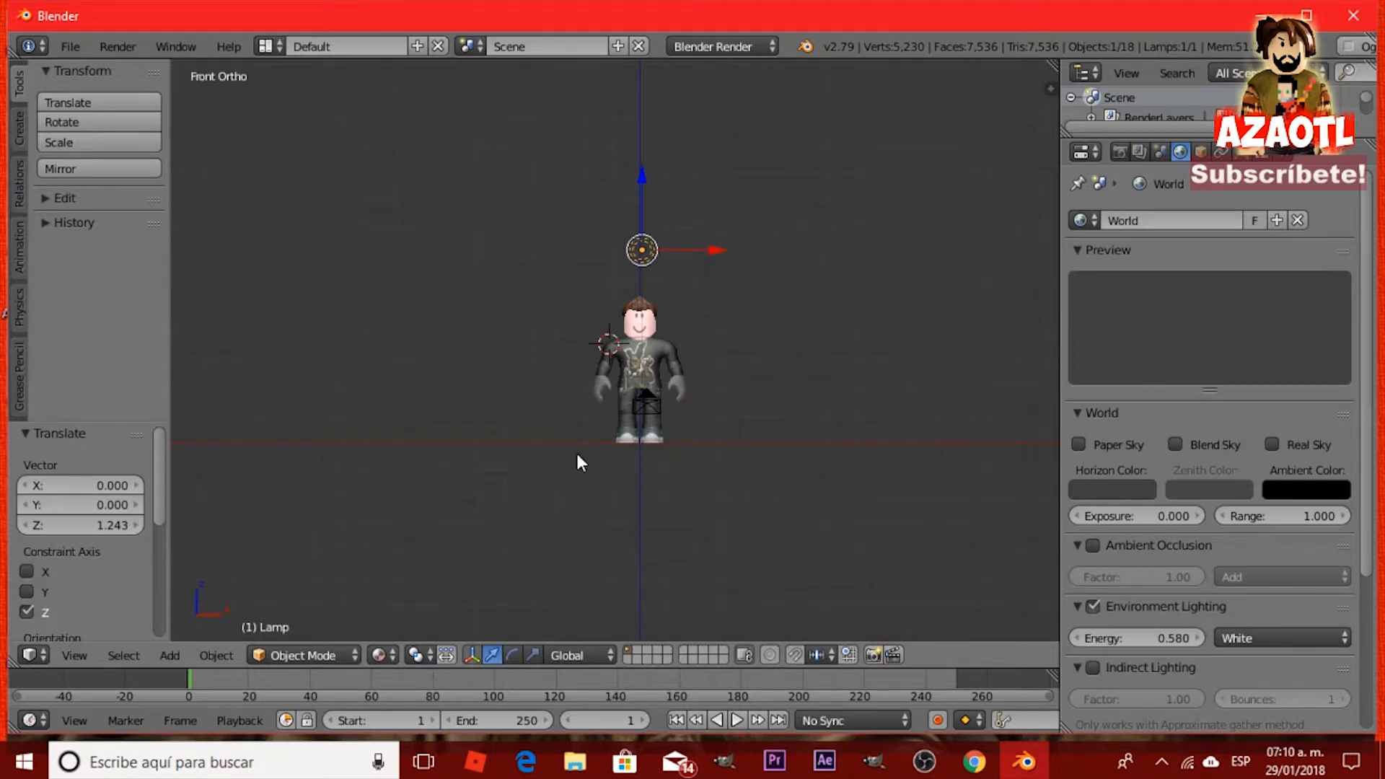
pyautogui.press('KP_0')
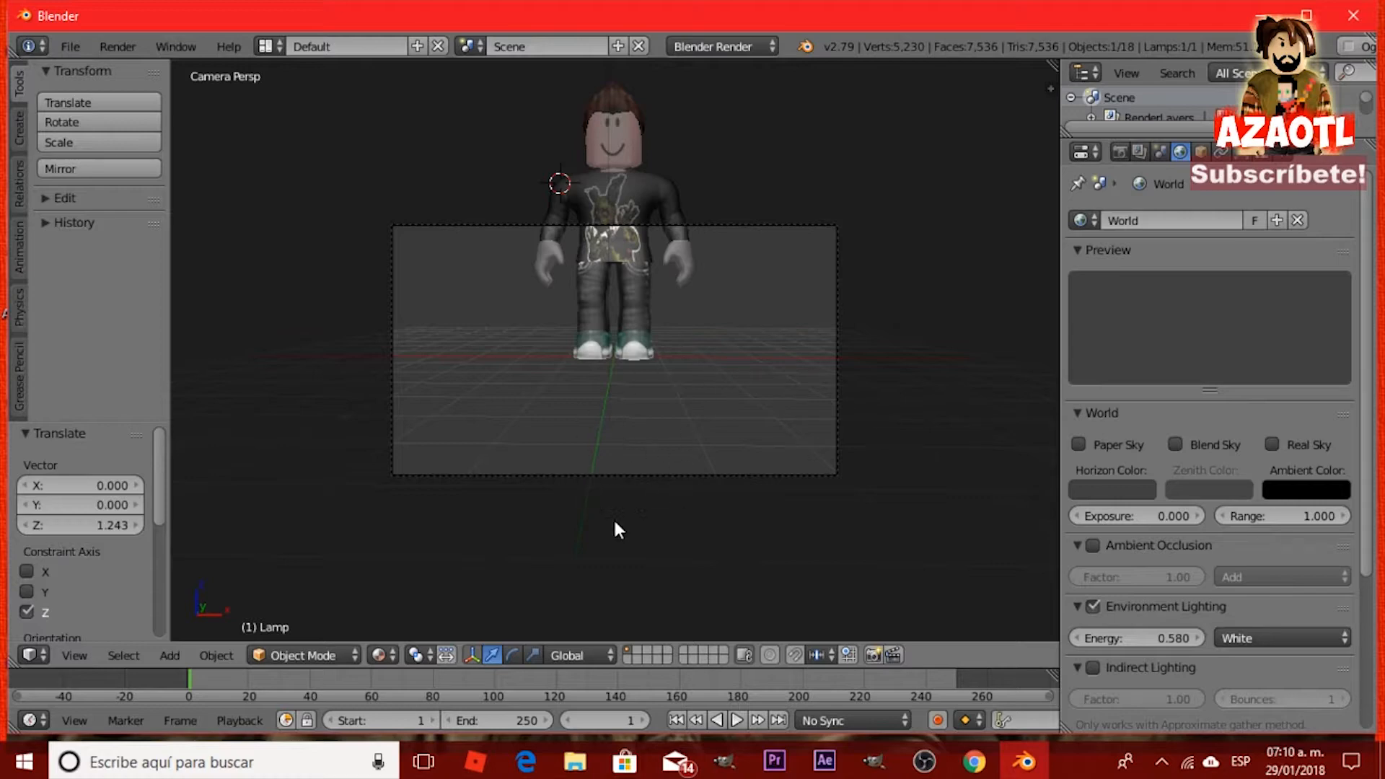
# Use Walk Navigation to reposition the camera until the whole character fits inside the frame, and render the image.
pyautogui.click(78, 653)
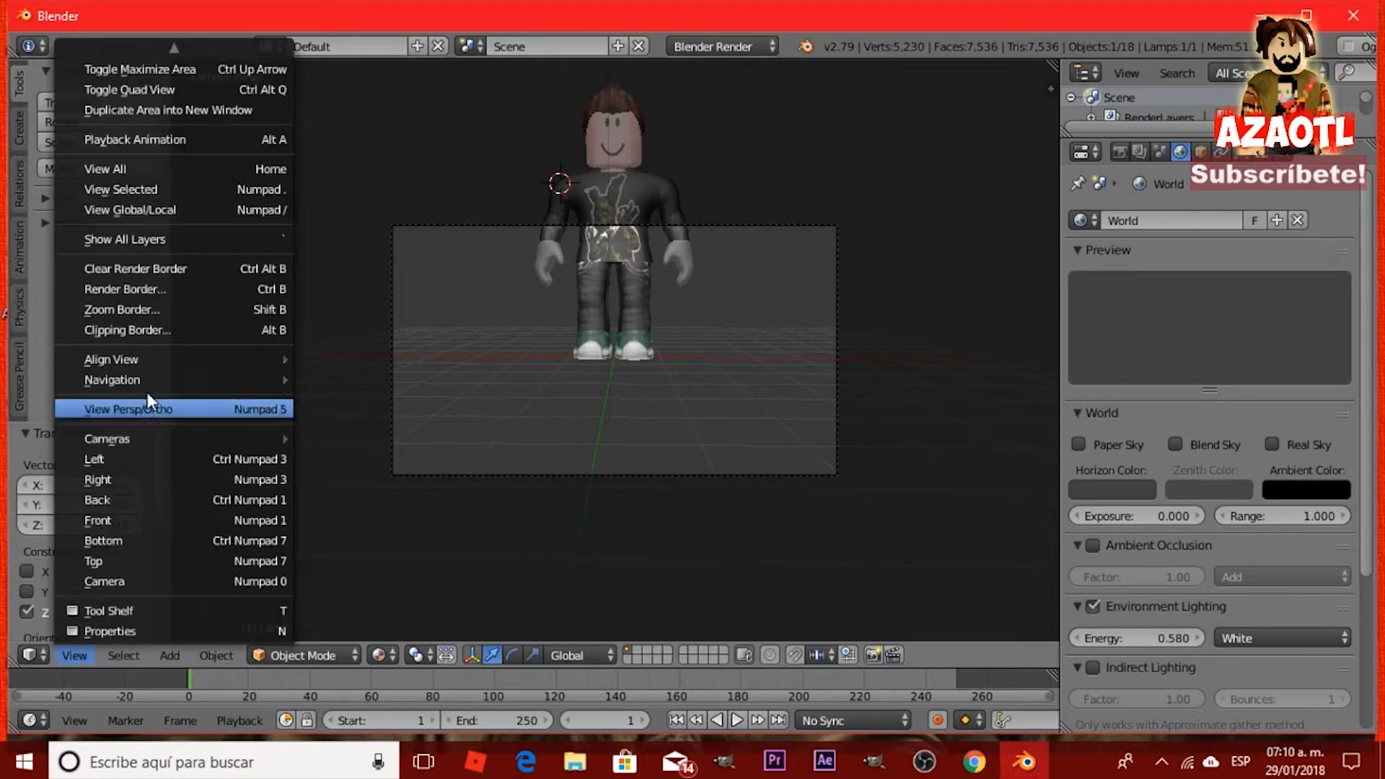
pyautogui.moveTo(161, 374)
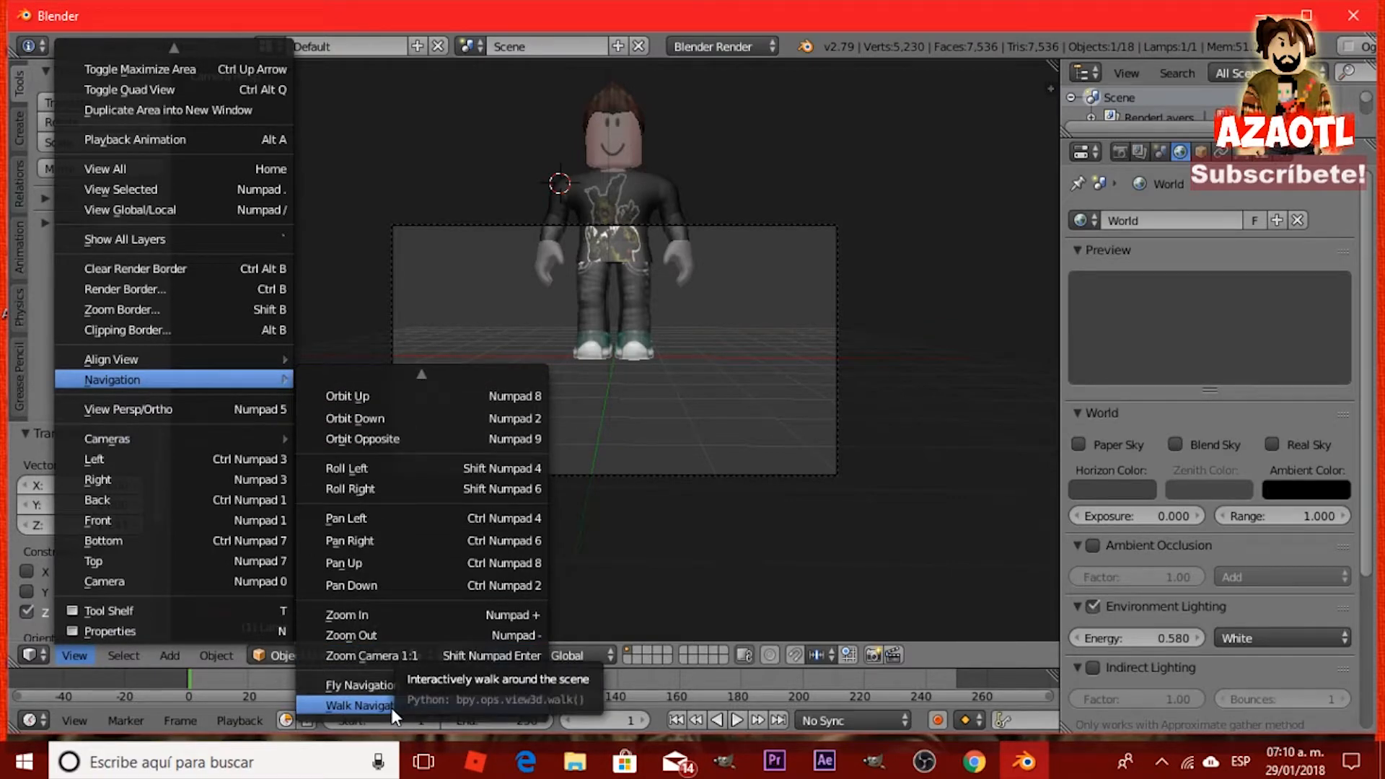
pyautogui.click(391, 704)
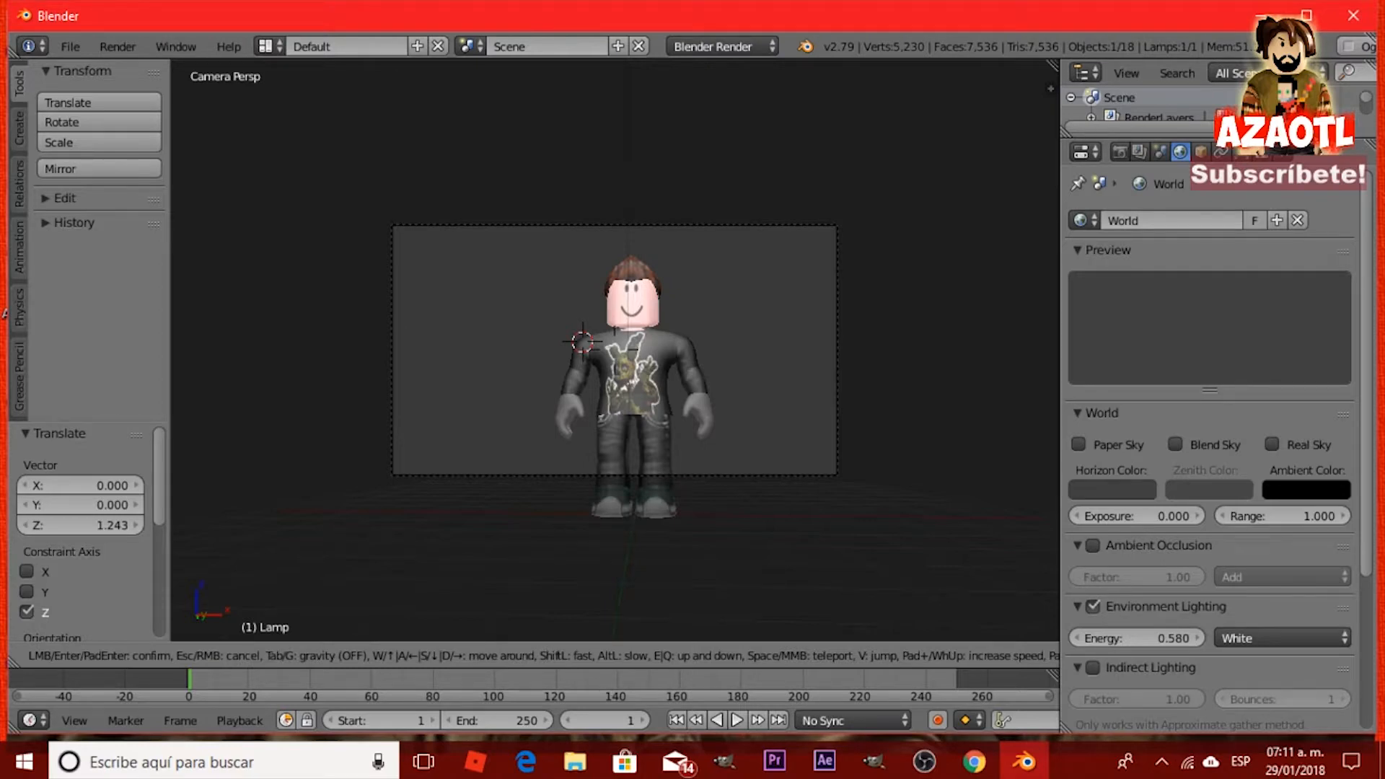
pyautogui.press('q')
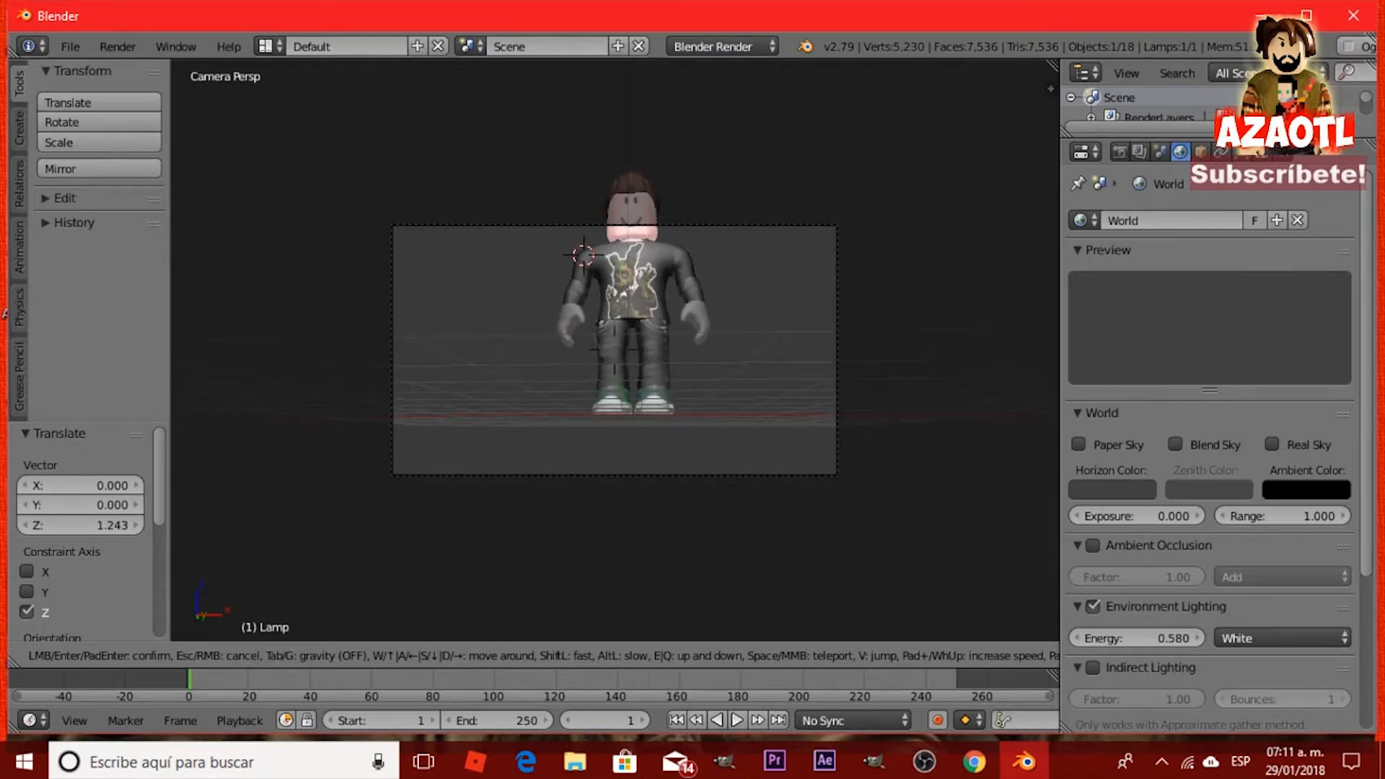
pyautogui.press('e')
pyautogui.press('a')
pyautogui.press('d')
pyautogui.press('d')
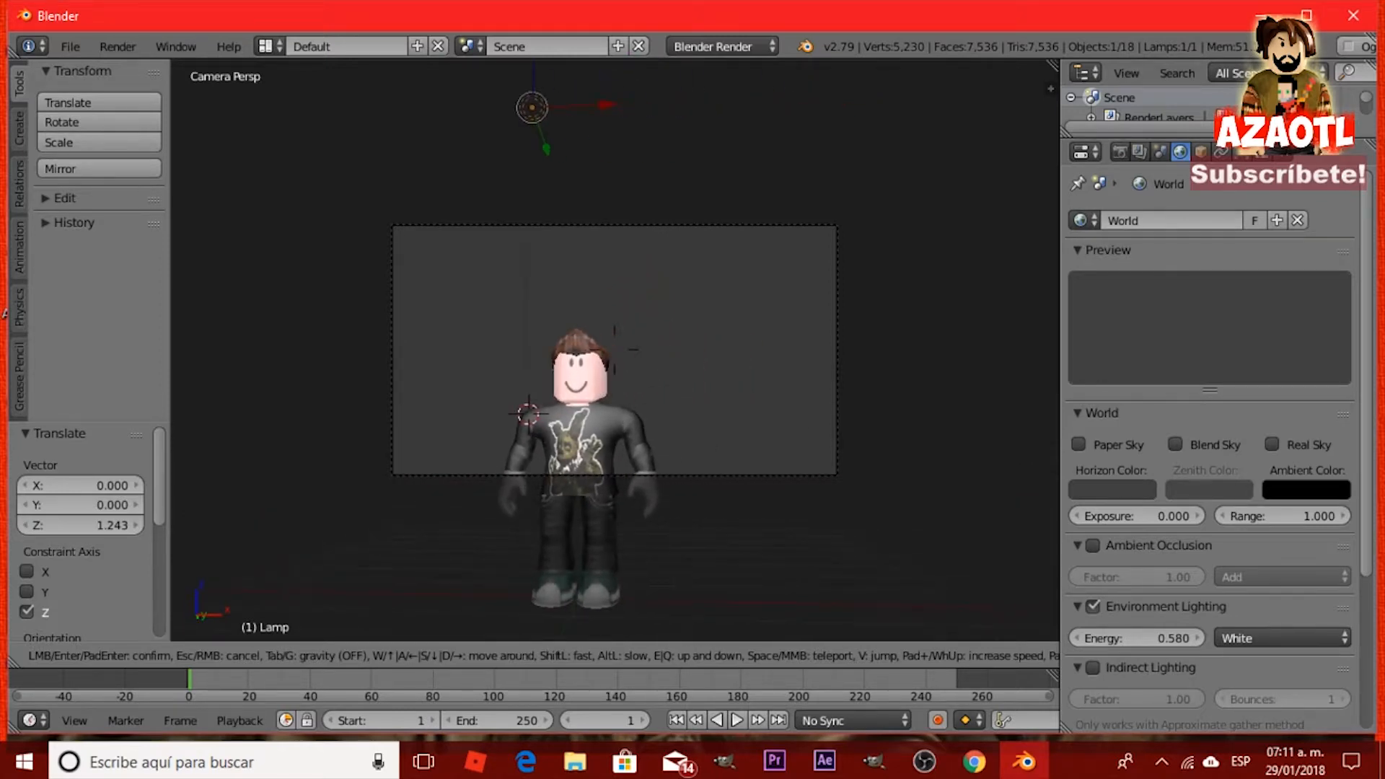
pyautogui.press('s')
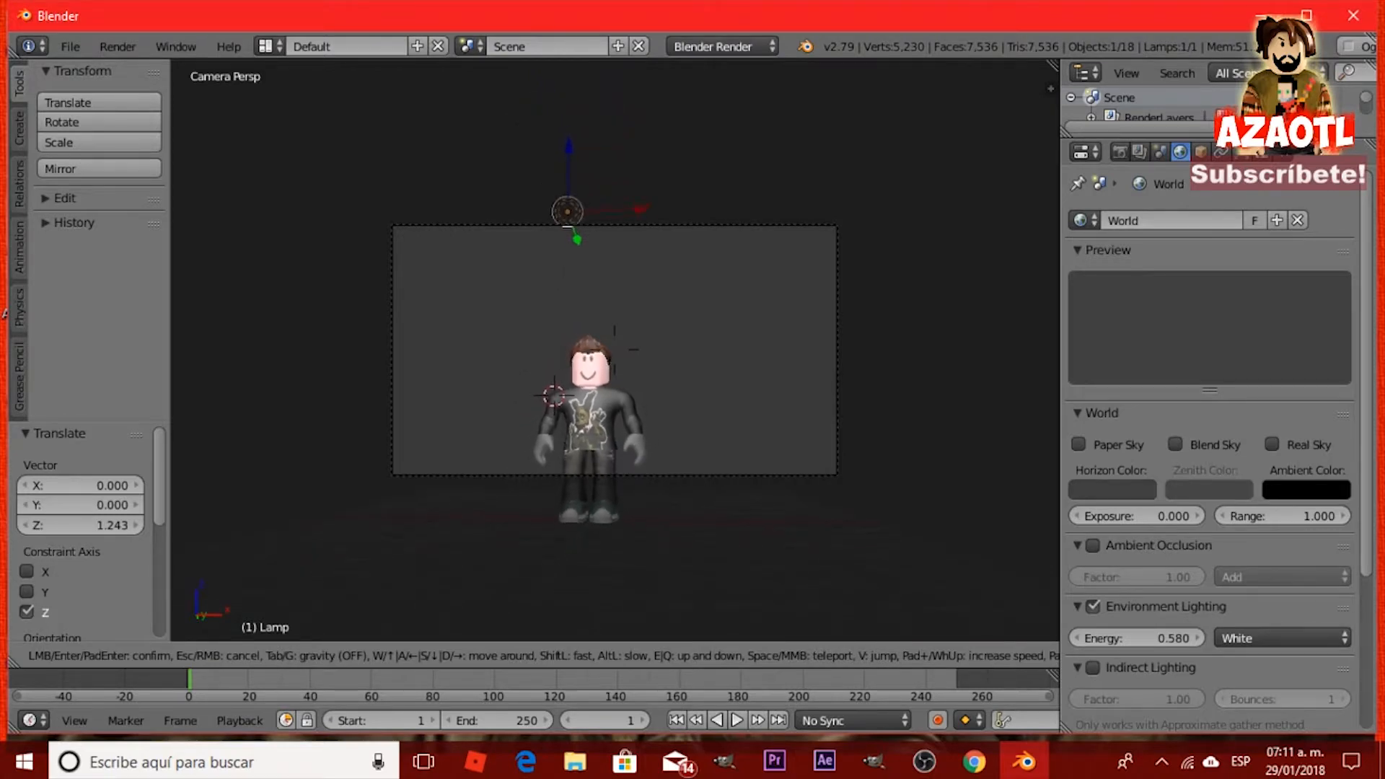
pyautogui.press('w')
pyautogui.press('s')
pyautogui.press('a')
pyautogui.press('s')
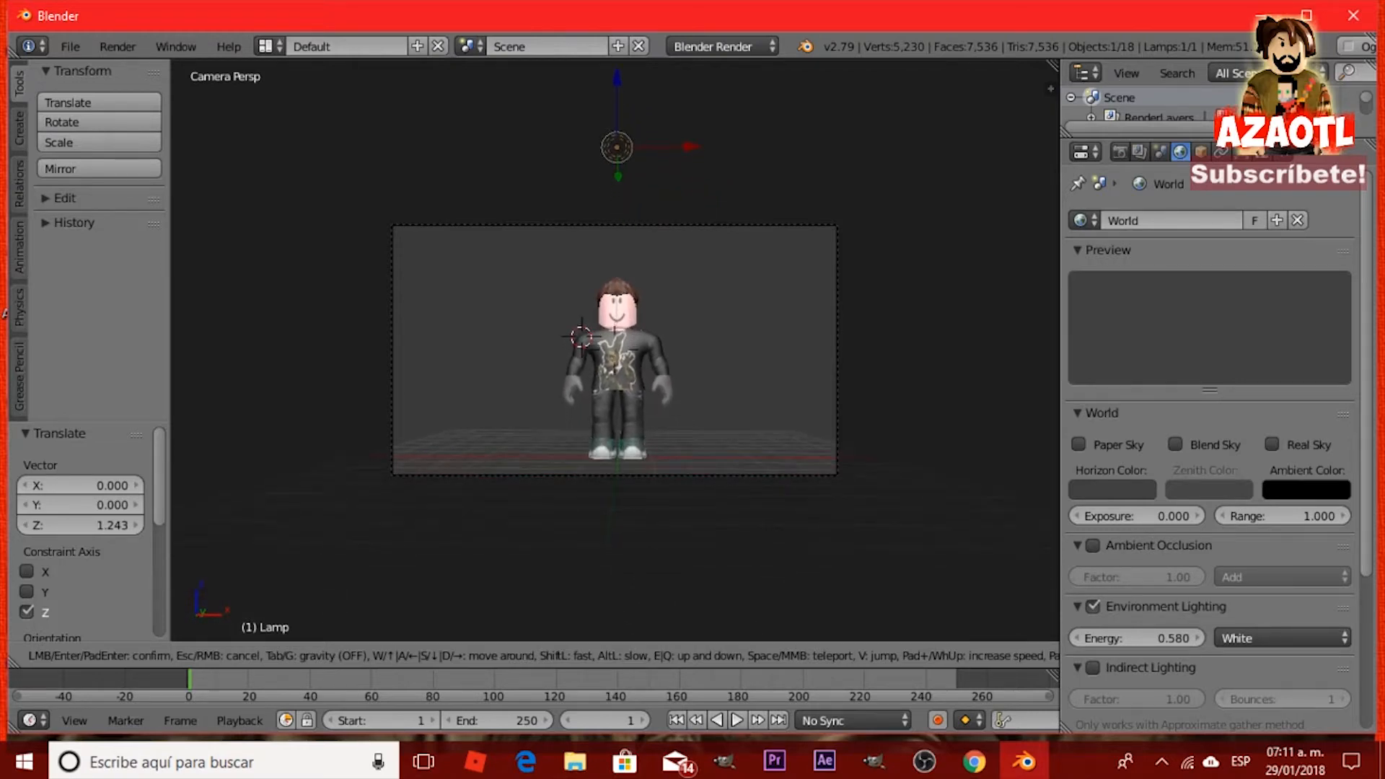
pyautogui.press('w')
pyautogui.press('s')
pyautogui.press('s')
pyautogui.press('w')
pyautogui.press('w')
pyautogui.press('e')
pyautogui.press('e')
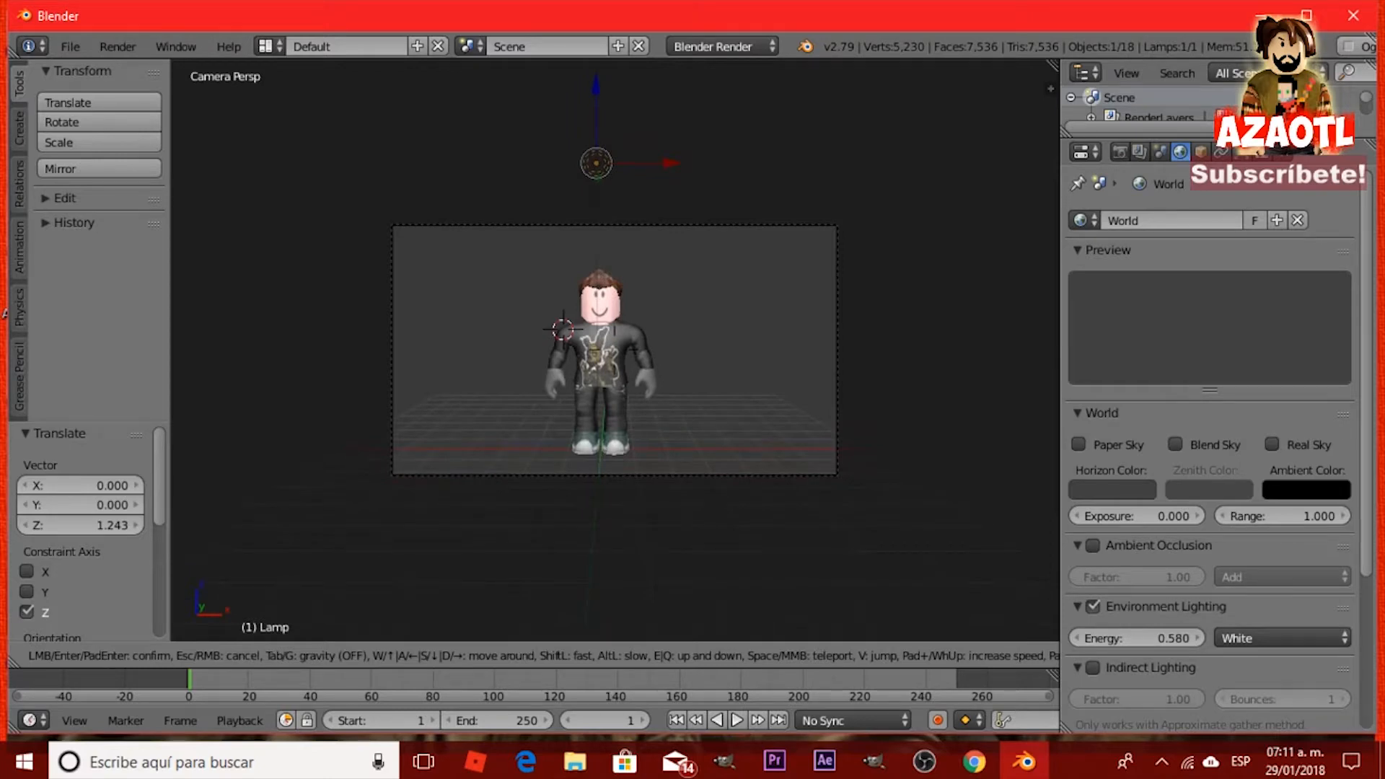
pyautogui.click(615, 349)
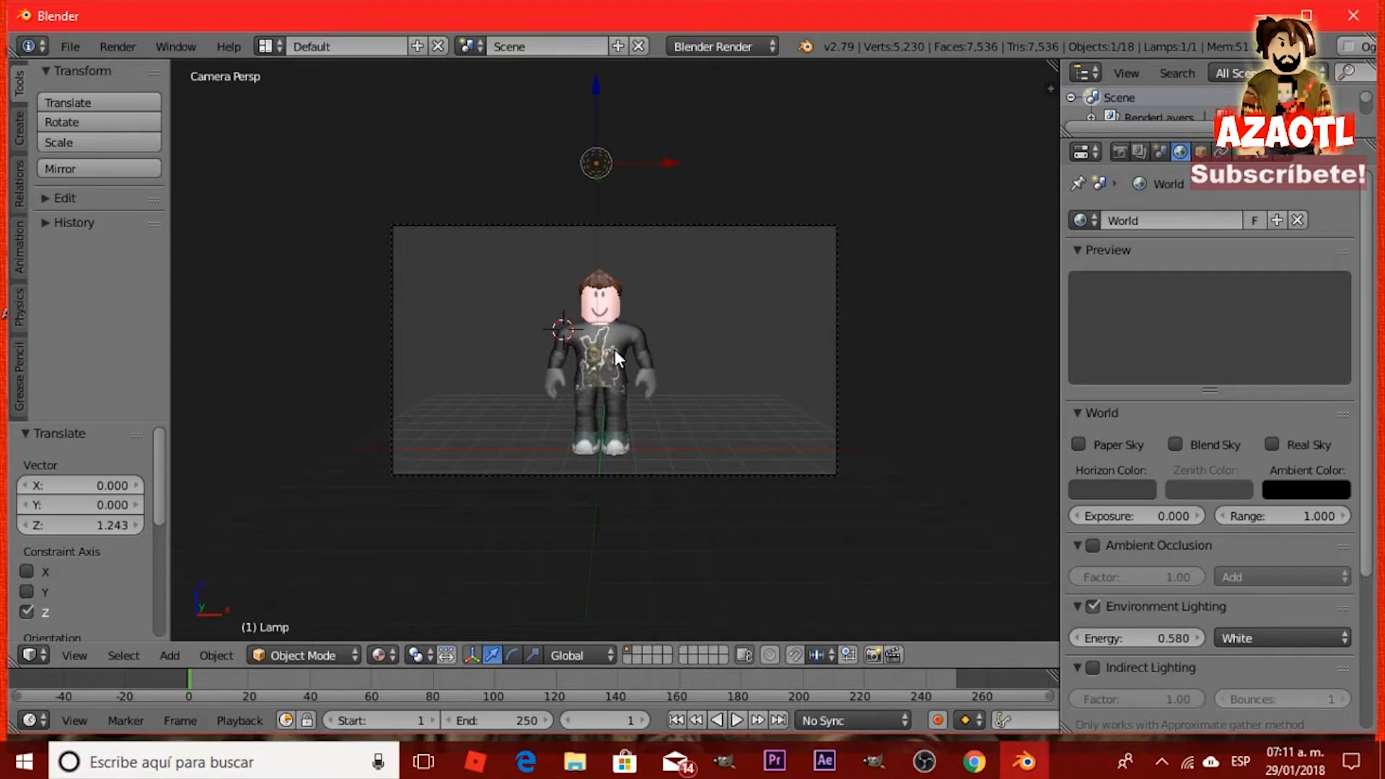
pyautogui.press('F12')
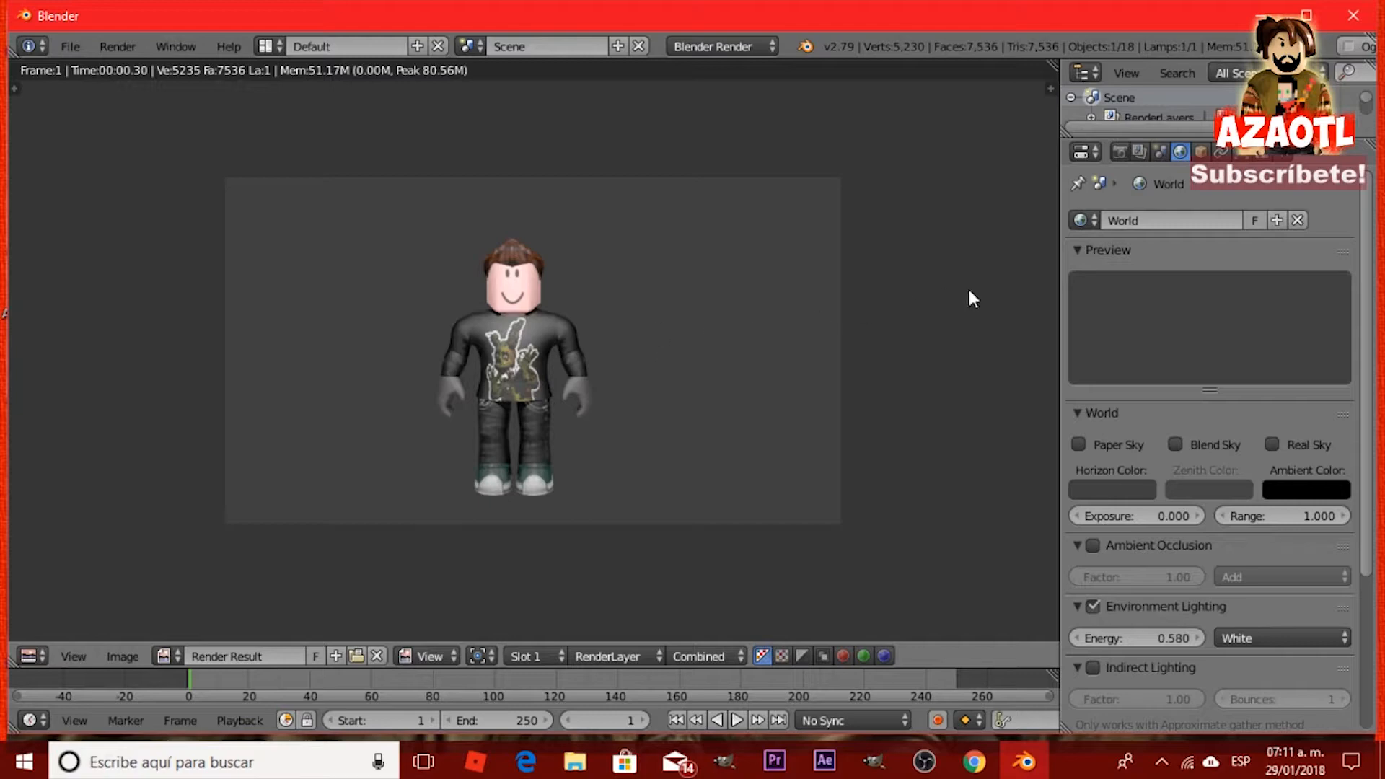
# Set the Alpha mode to Transparent in the render Shading settings, render the image again and return to the 3D view.
pyautogui.click(1119, 153)
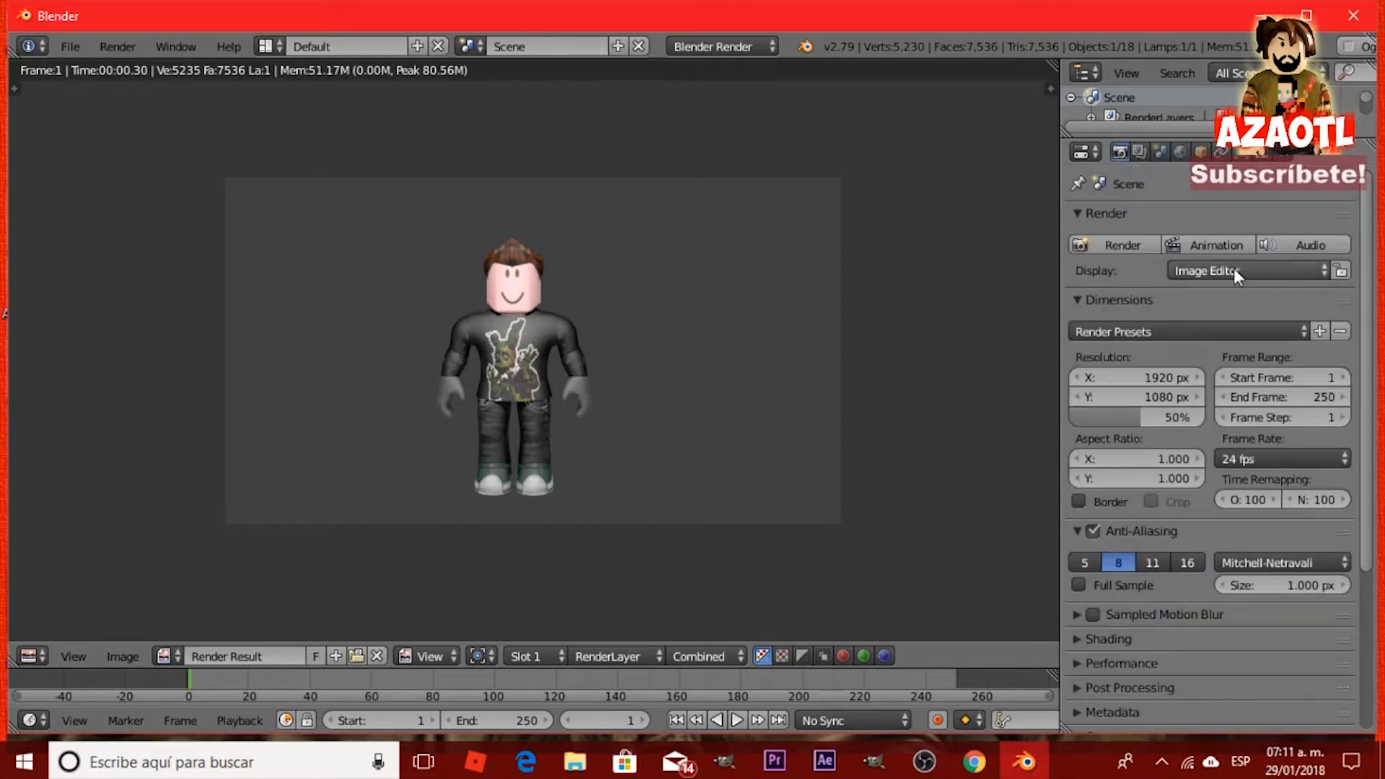
pyautogui.scroll(-3, 1290, 336)
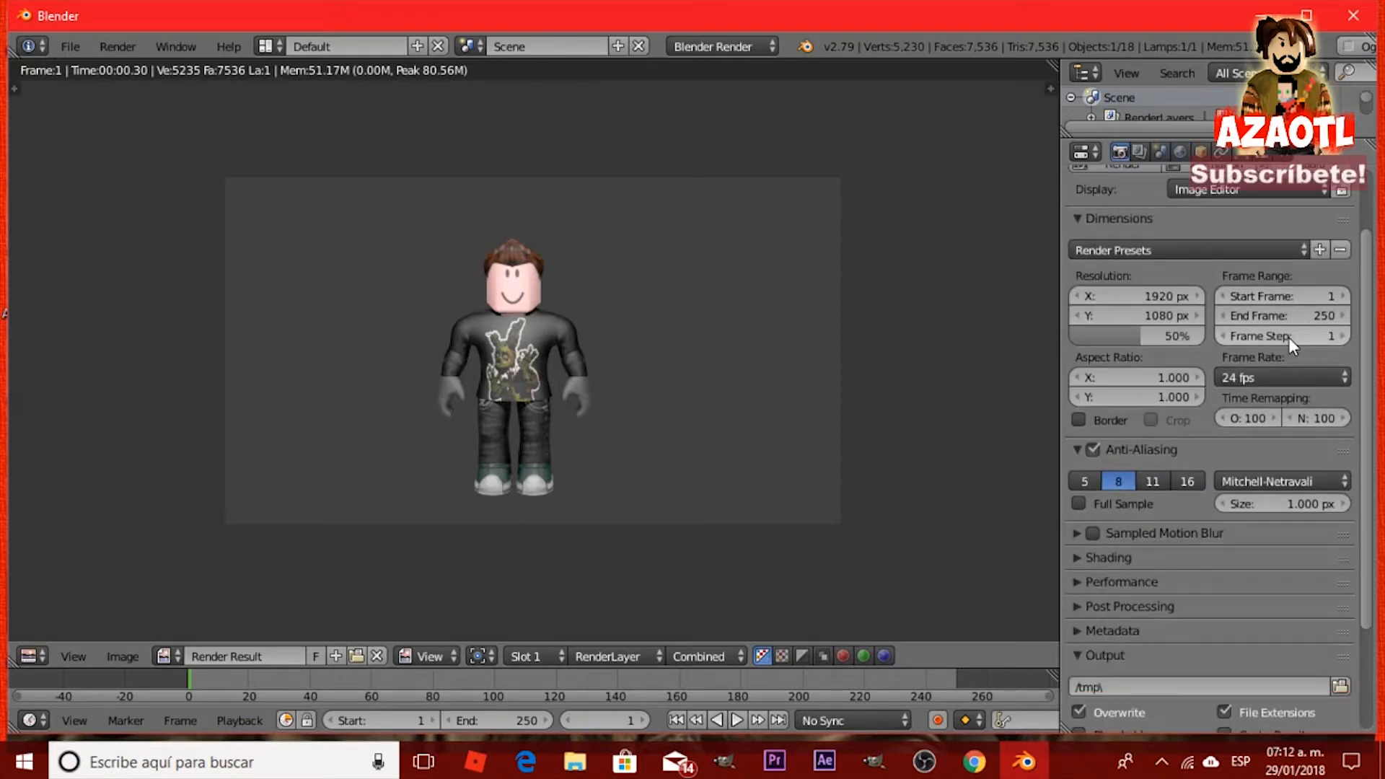
pyautogui.scroll(-4, 1288, 336)
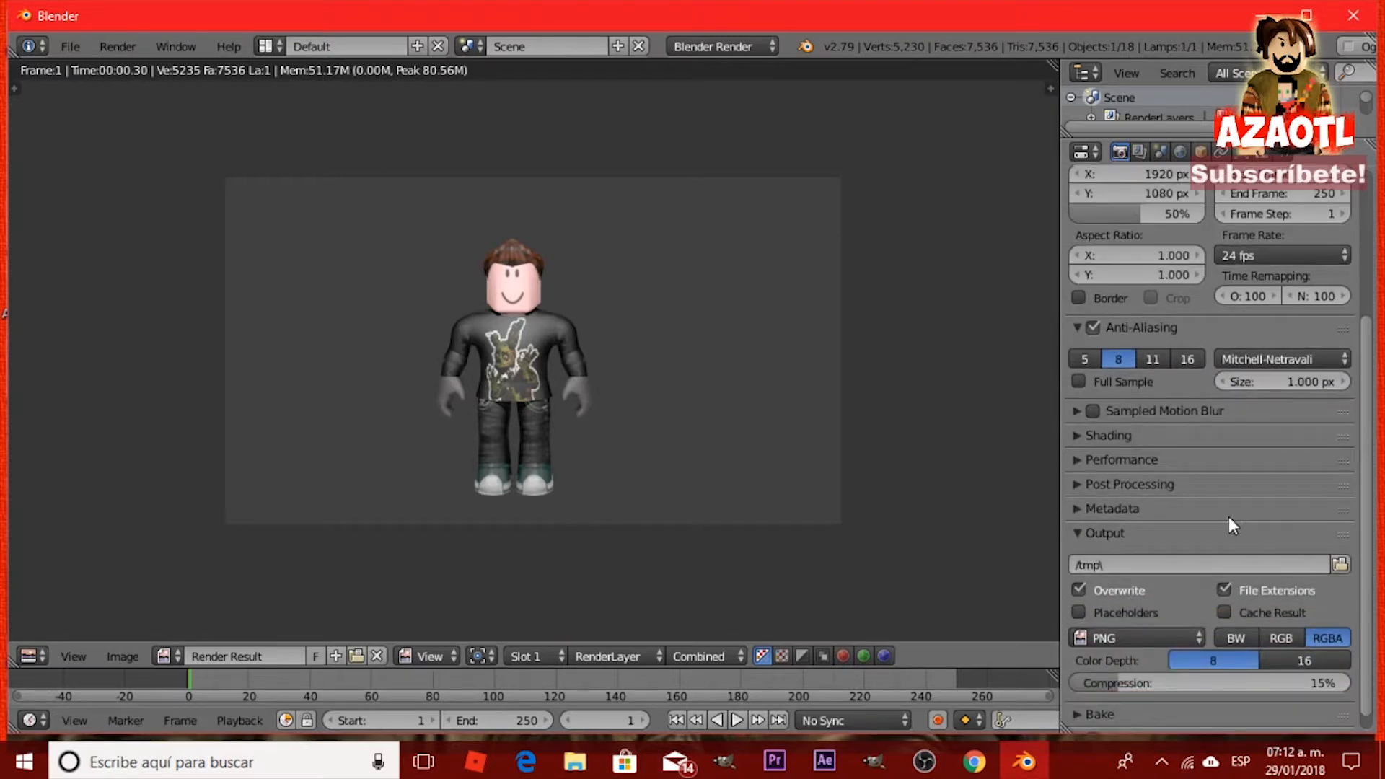
pyautogui.click(1078, 437)
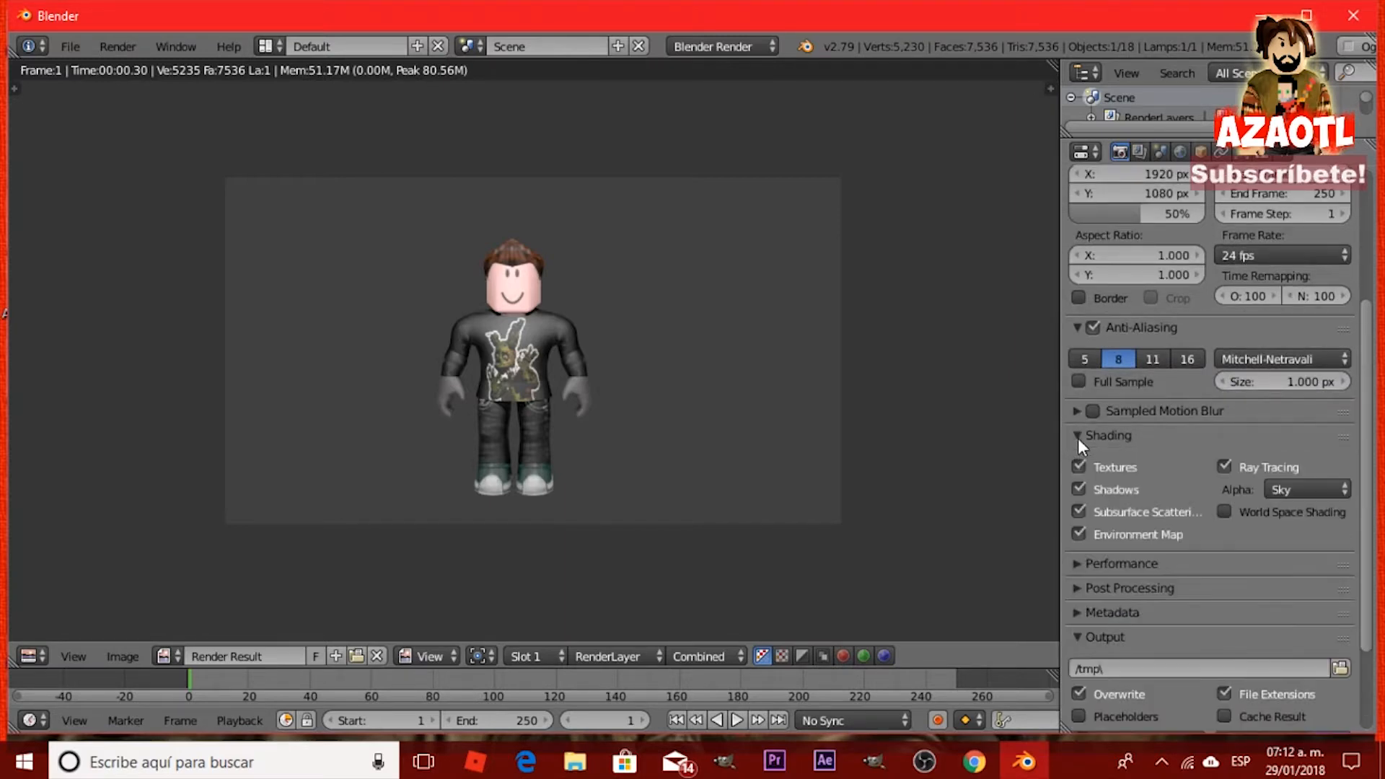
pyautogui.click(1326, 489)
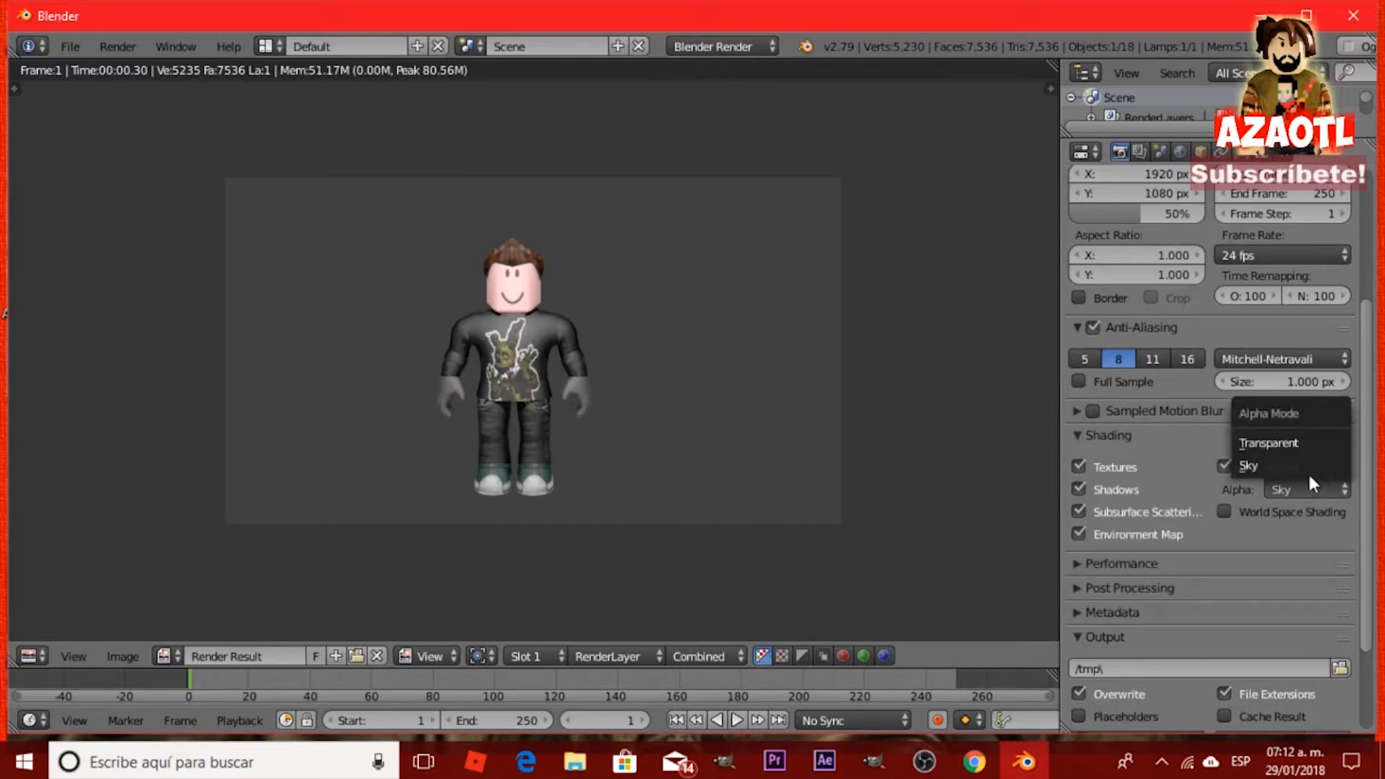
pyautogui.click(1295, 446)
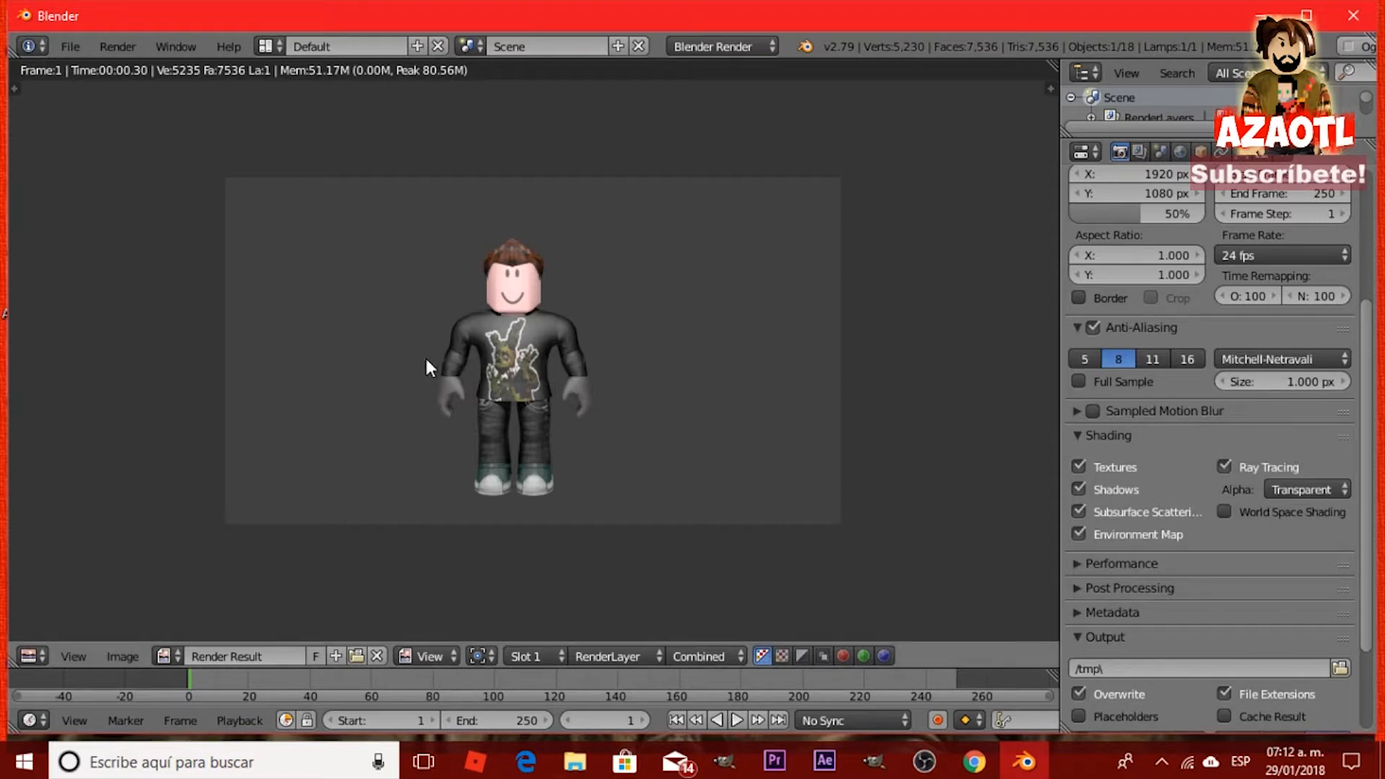
pyautogui.press('F12')
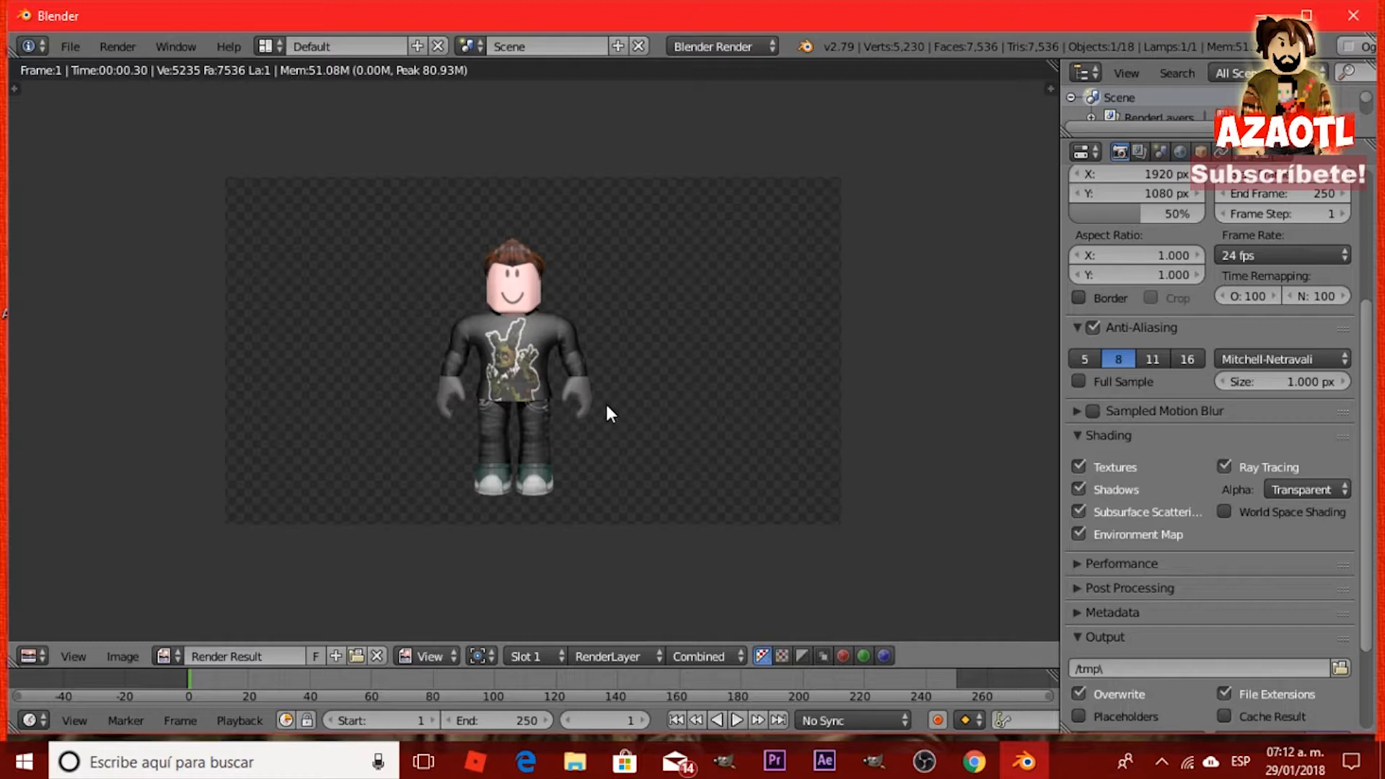
pyautogui.press('Escape')
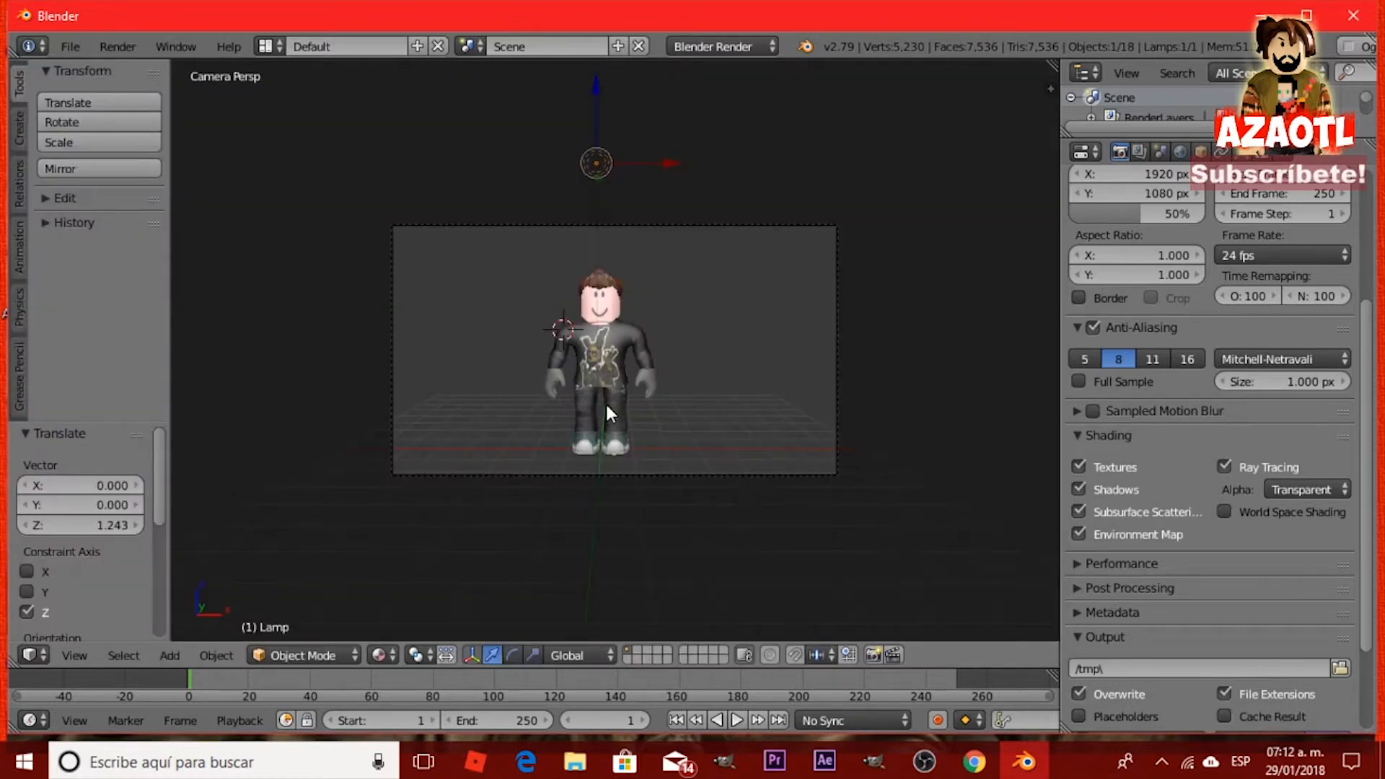
# Walk the camera closer with Walk Navigation so the full character fills more of the frame, and render the image.
pyautogui.click(85, 656)
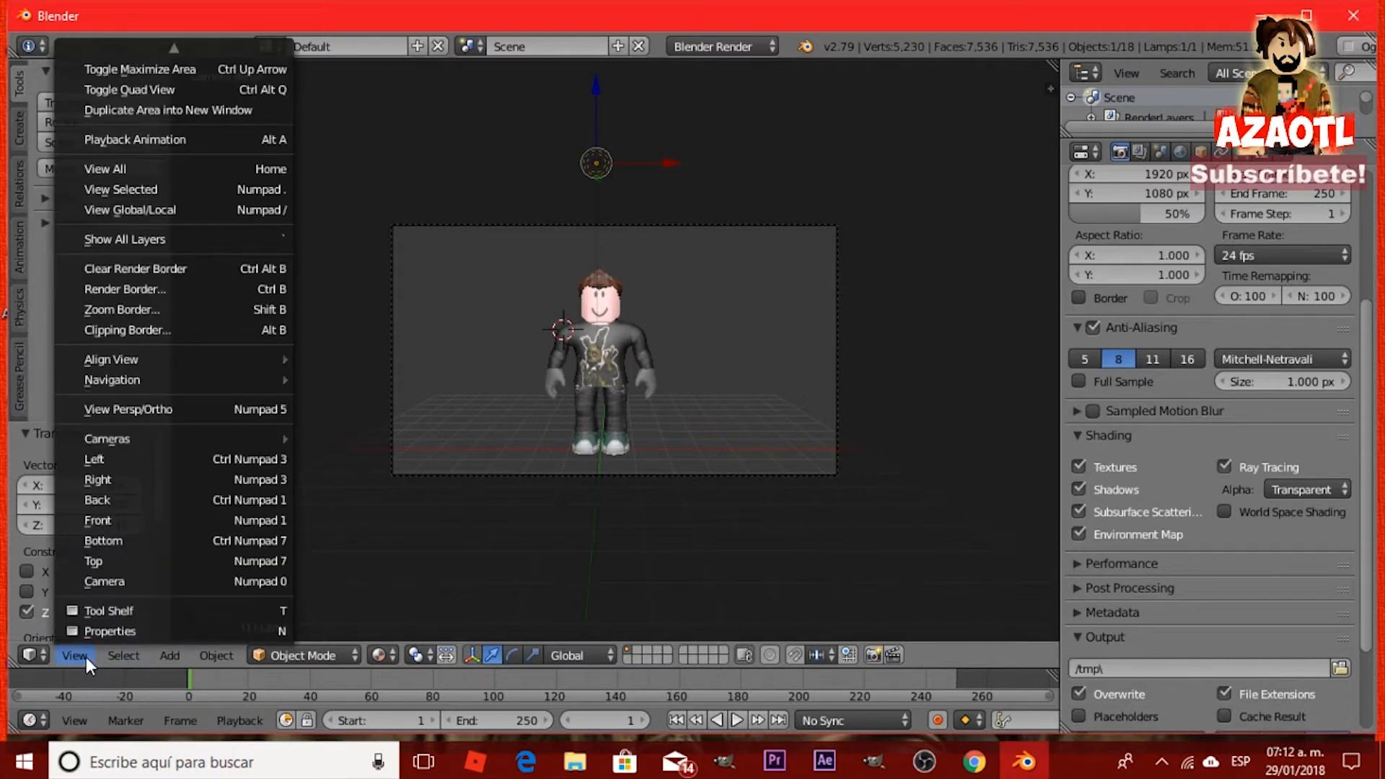
pyautogui.moveTo(165, 377)
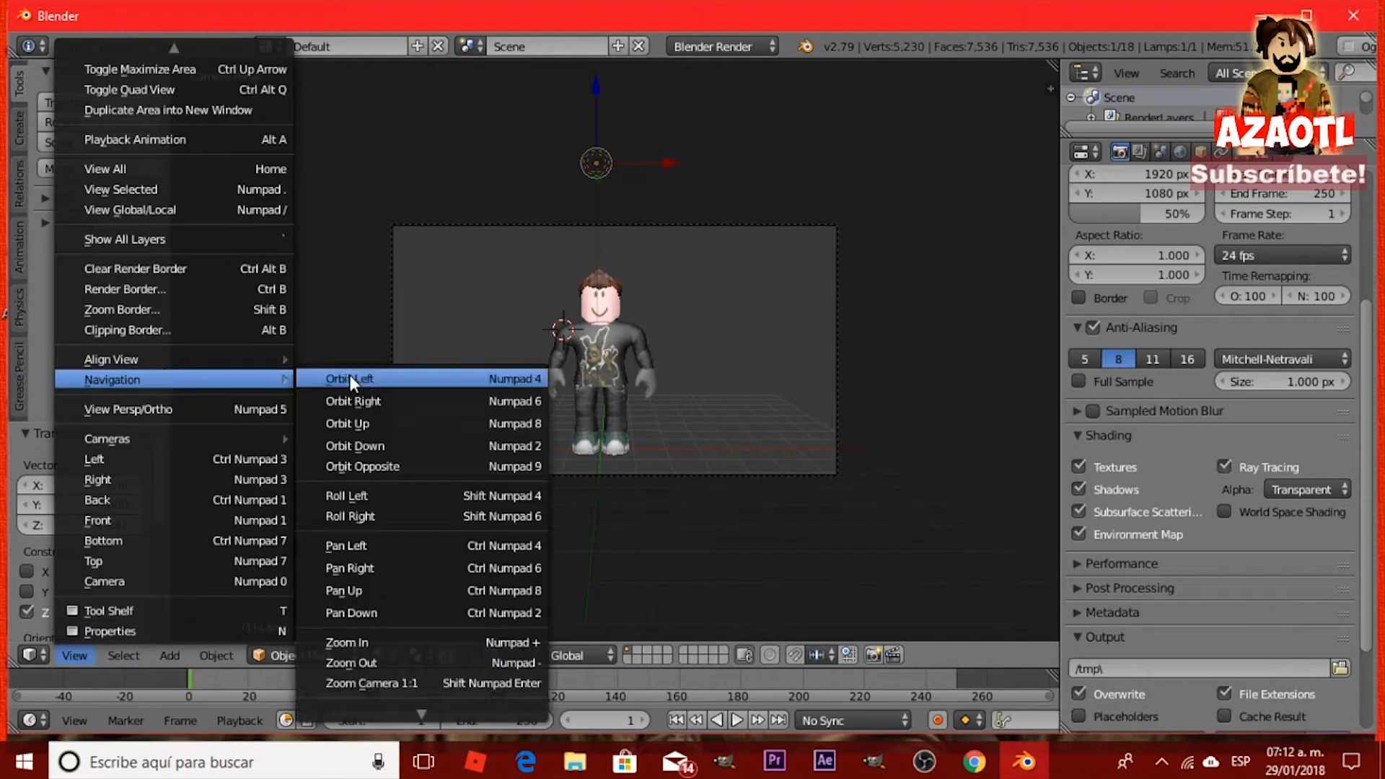
pyautogui.scroll(-1, 378, 707)
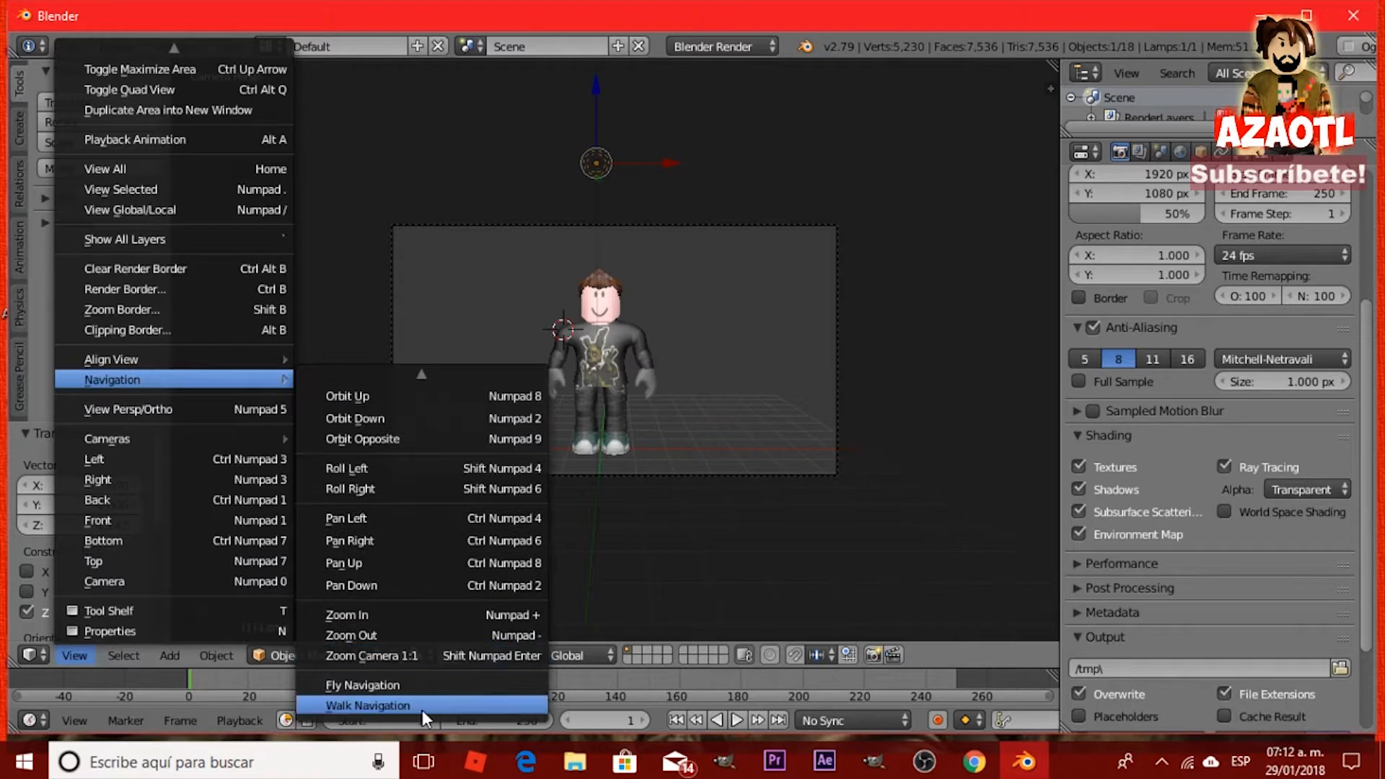
pyautogui.click(368, 705)
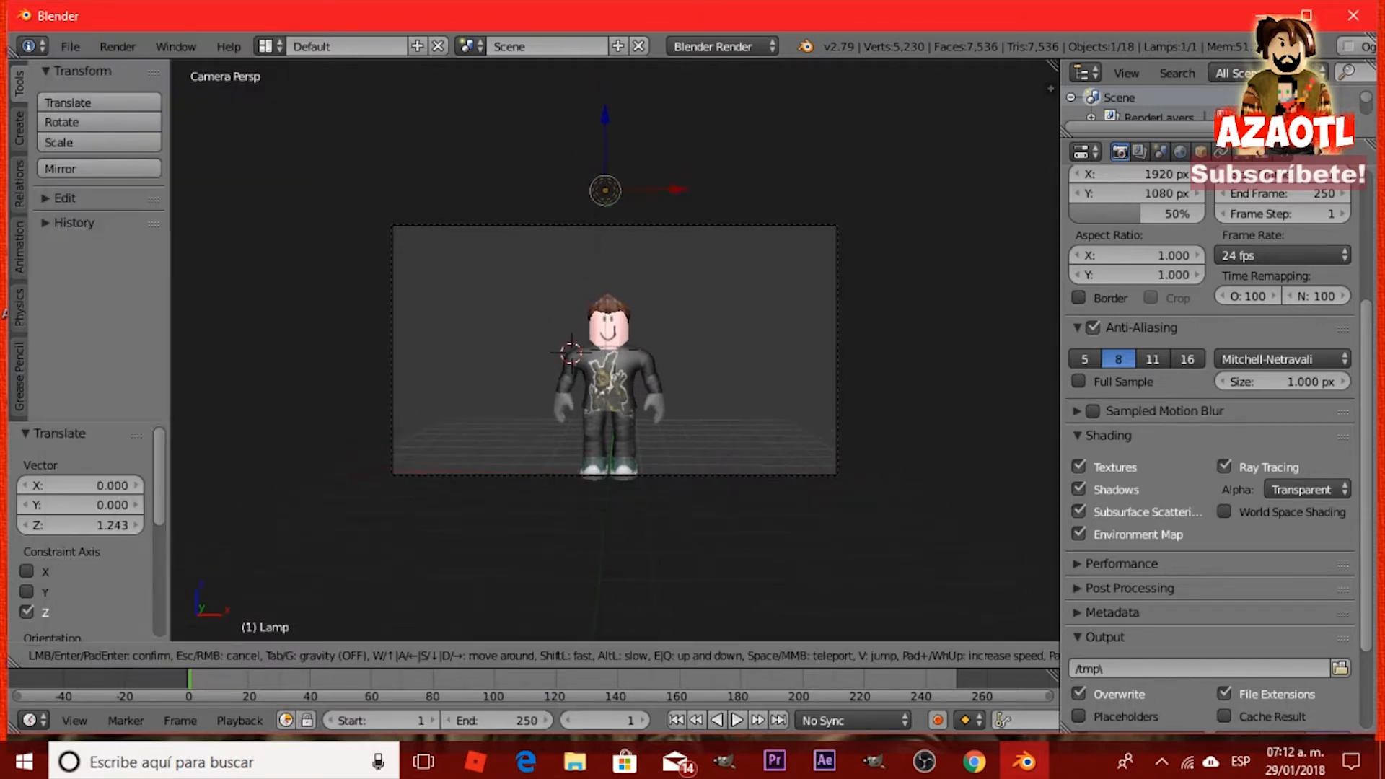
pyautogui.press('w')
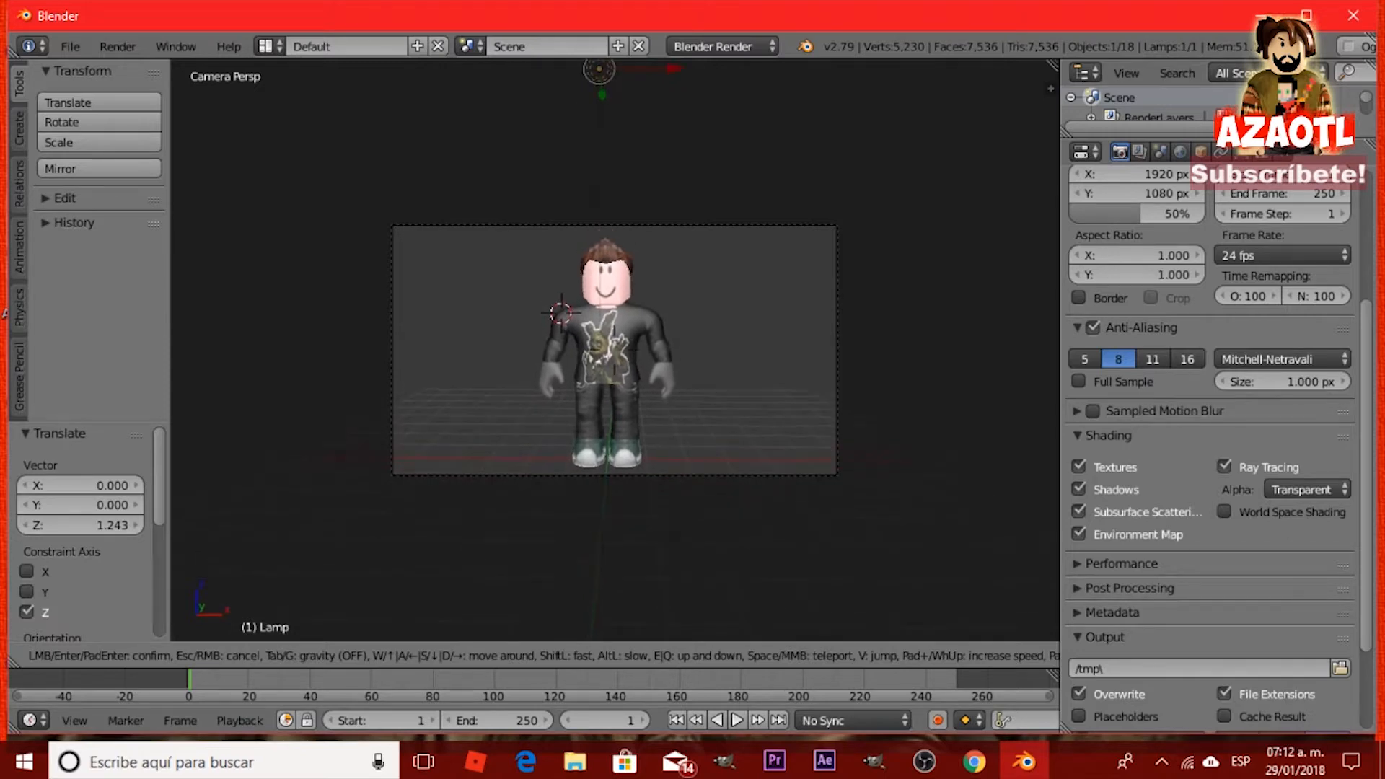
pyautogui.click(615, 349)
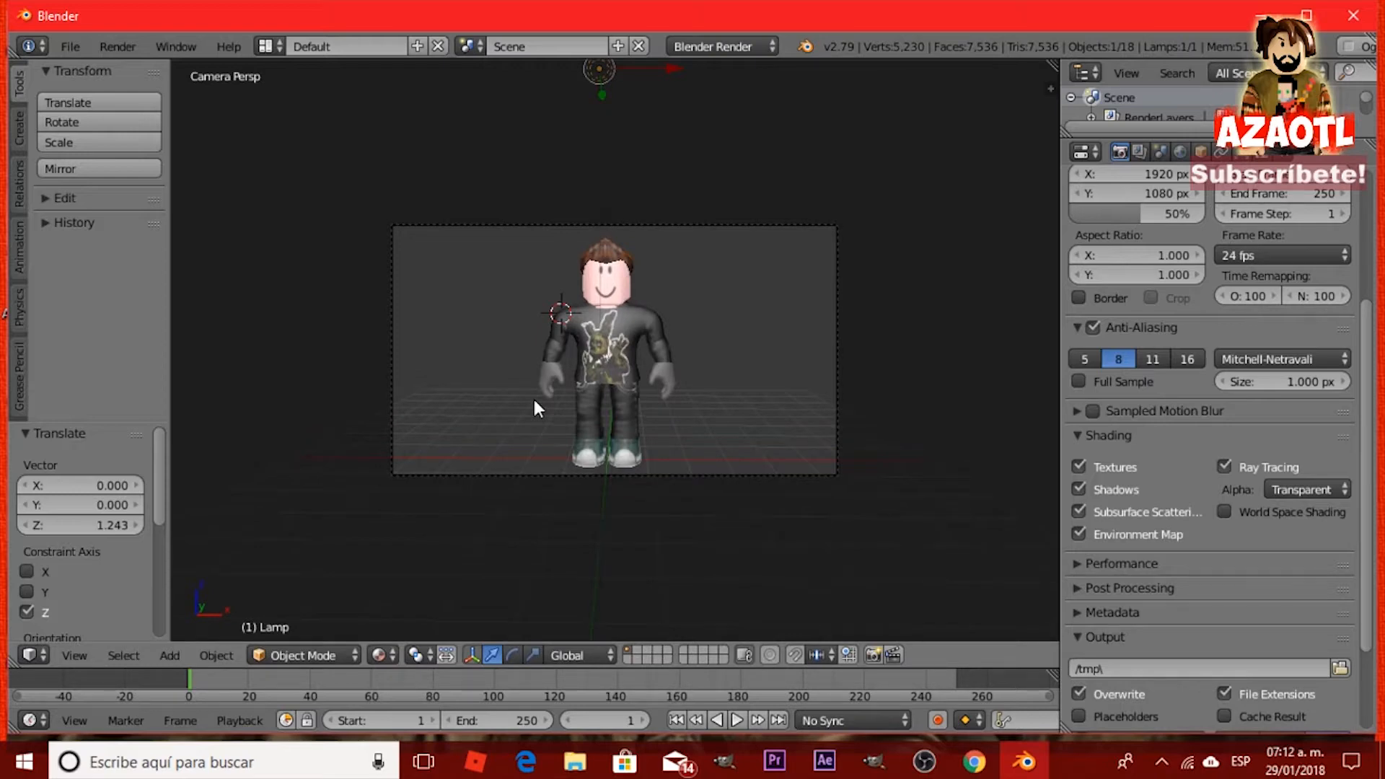
pyautogui.press('F12')
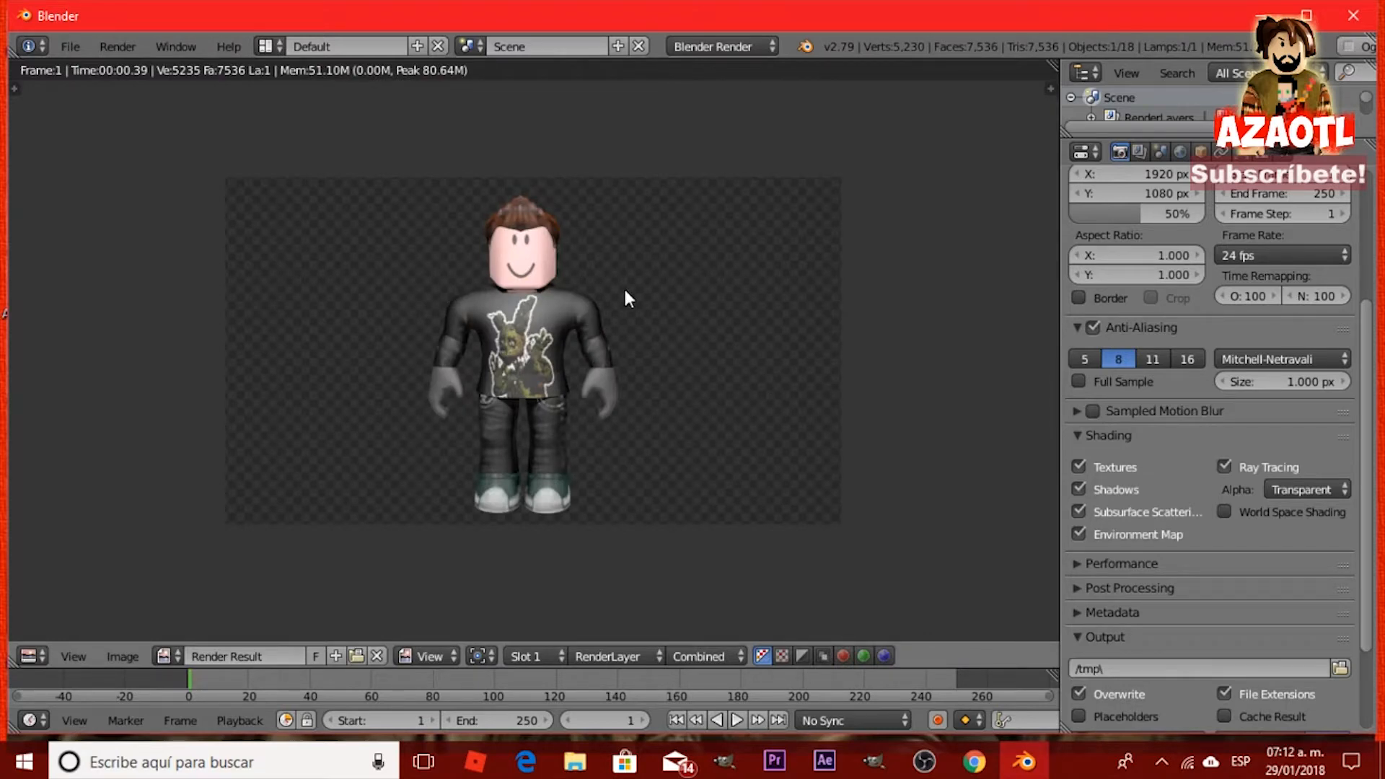
# Set the render's Alpha mode back to Sky and open the World settings.
pyautogui.click(1320, 489)
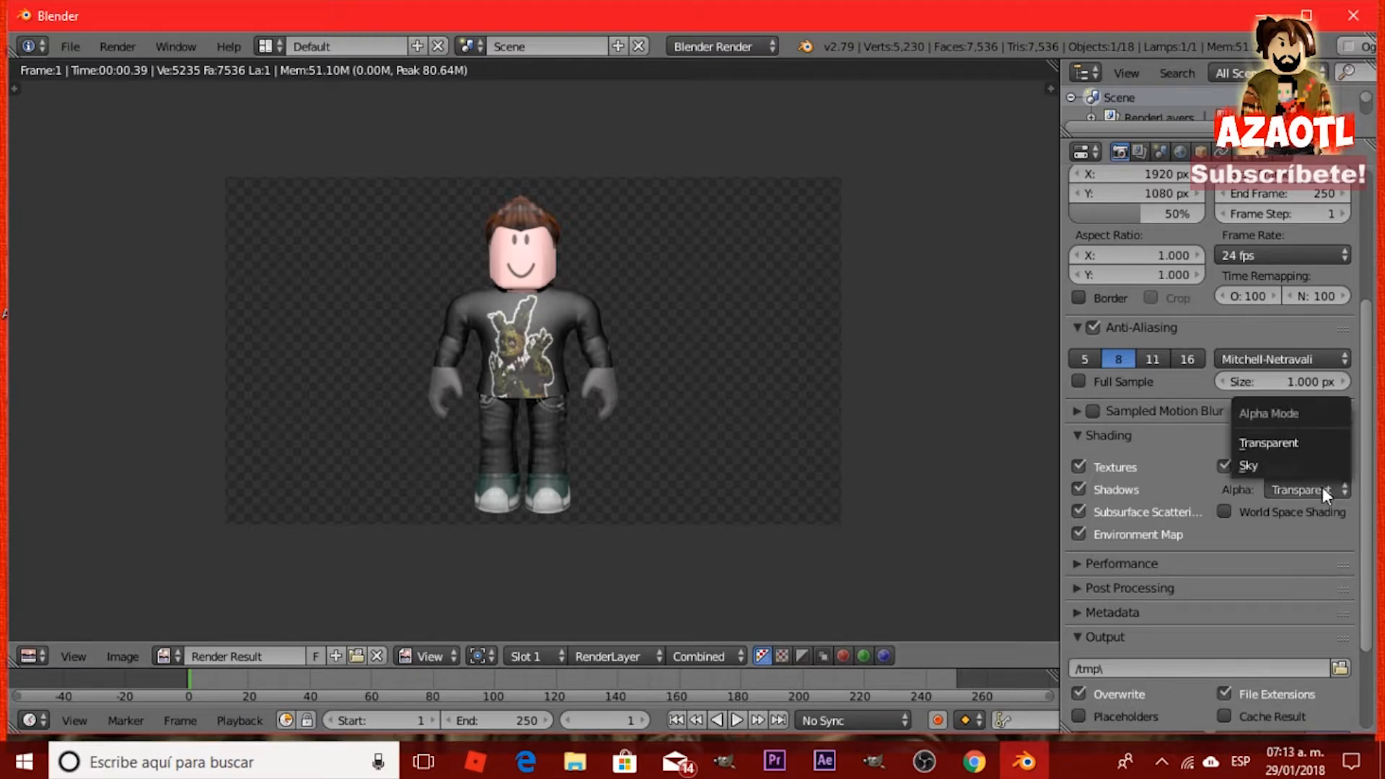
pyautogui.click(1269, 466)
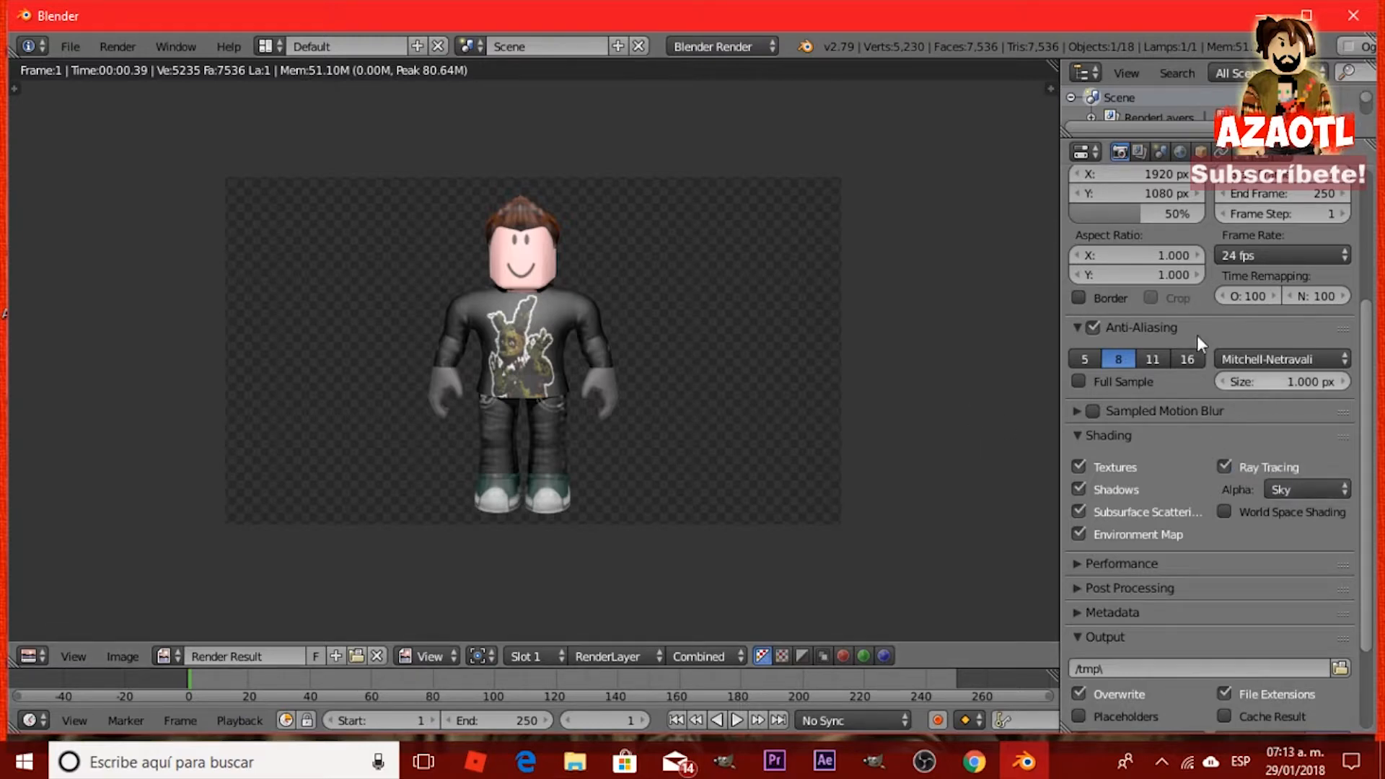
pyautogui.click(1179, 150)
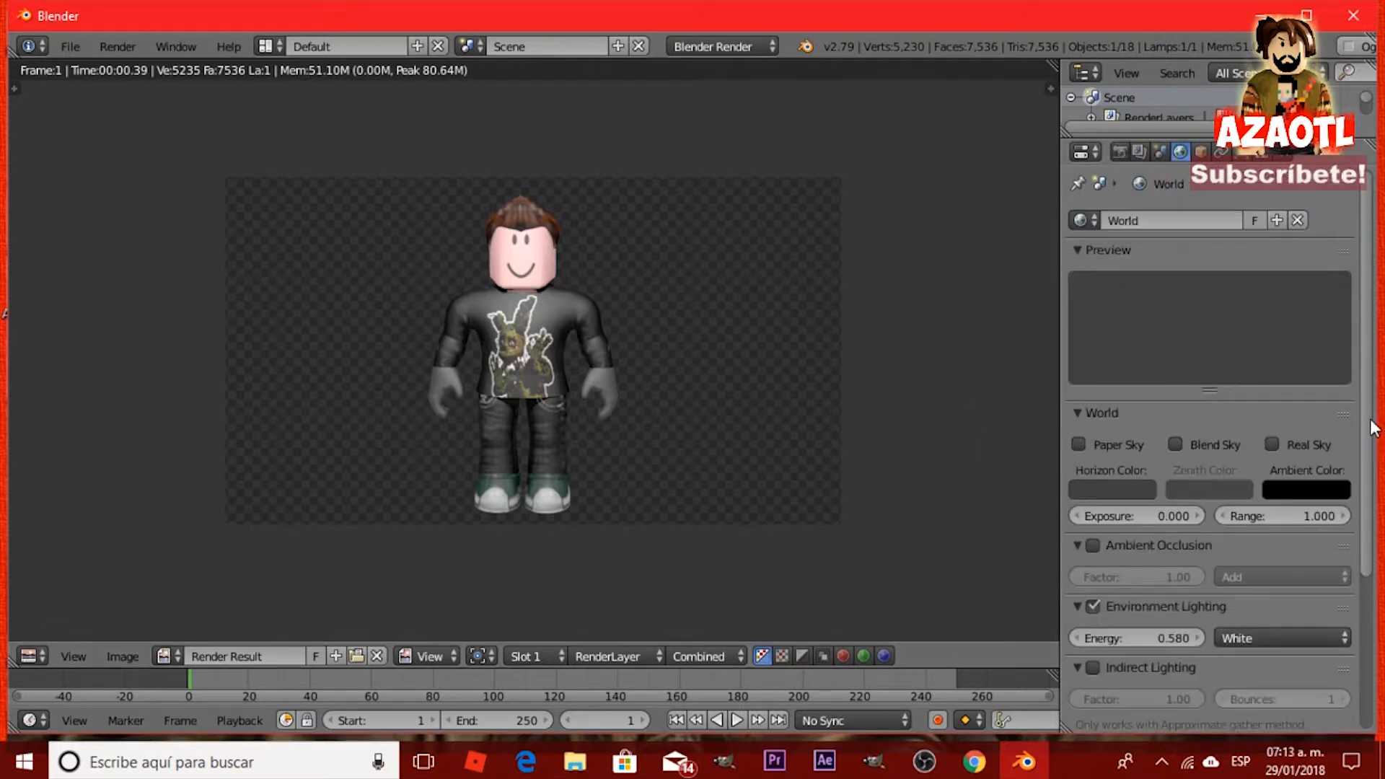
pyautogui.moveTo(1371, 407); pyautogui.dragTo(1381, 534)
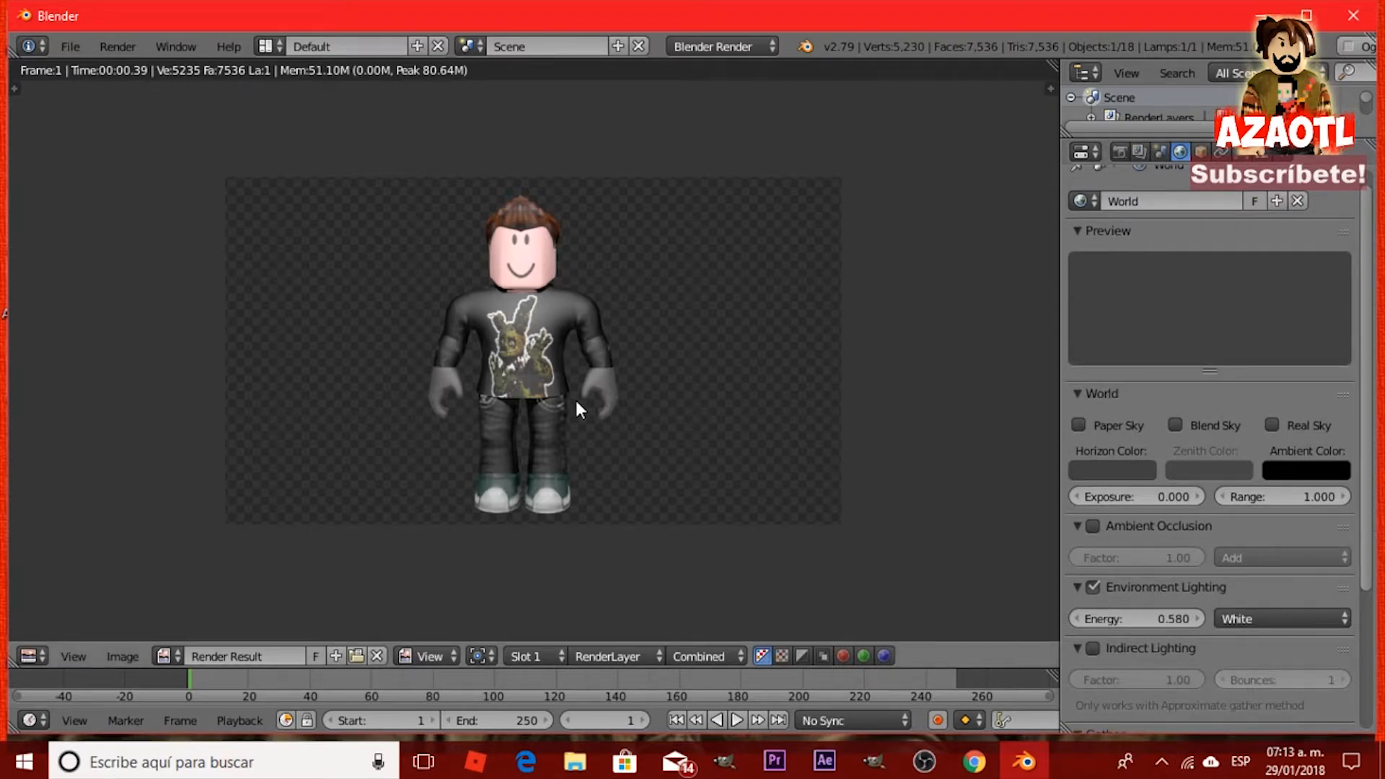
# Close the render, switch from the camera to the front orthographic view, and open the selected lamp's settings.
pyautogui.press('Escape')
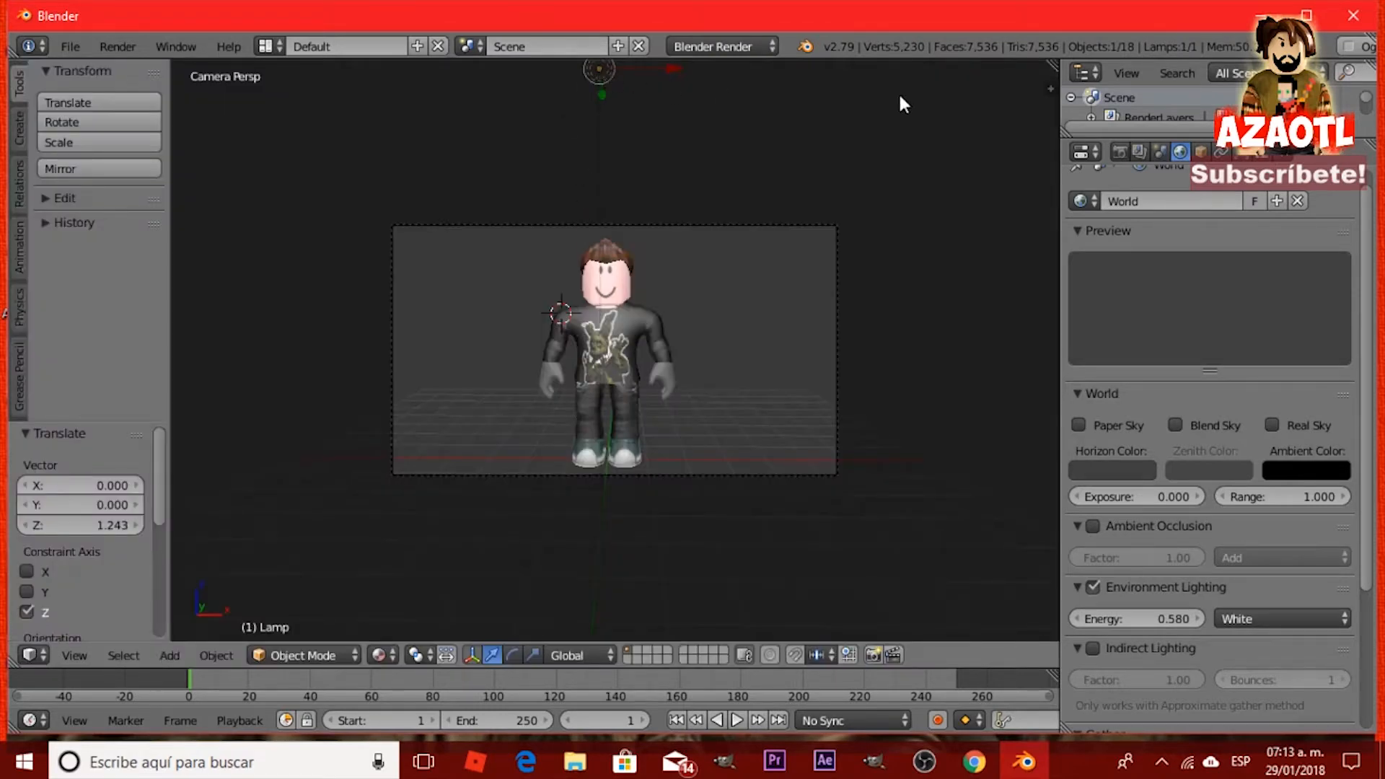
pyautogui.press('KP_0')
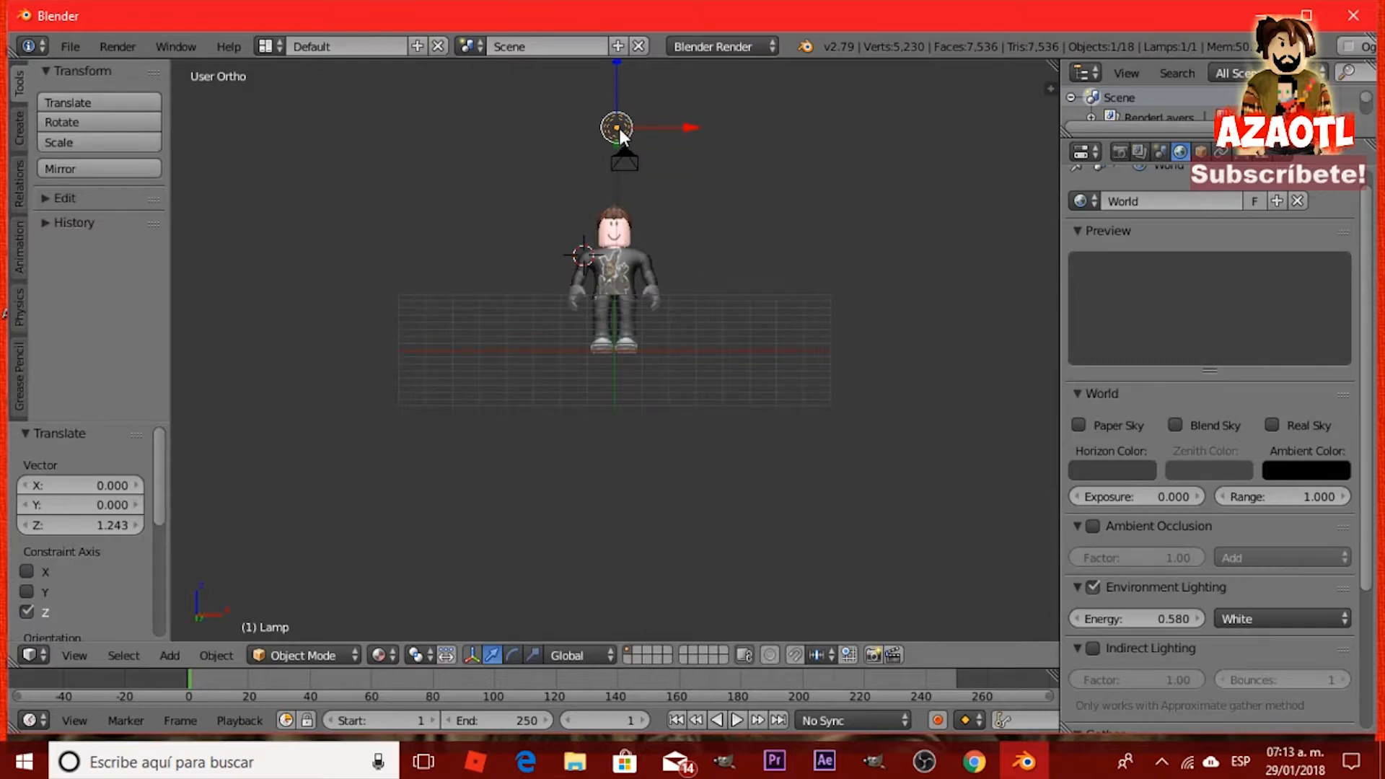
pyautogui.press('KP_5')
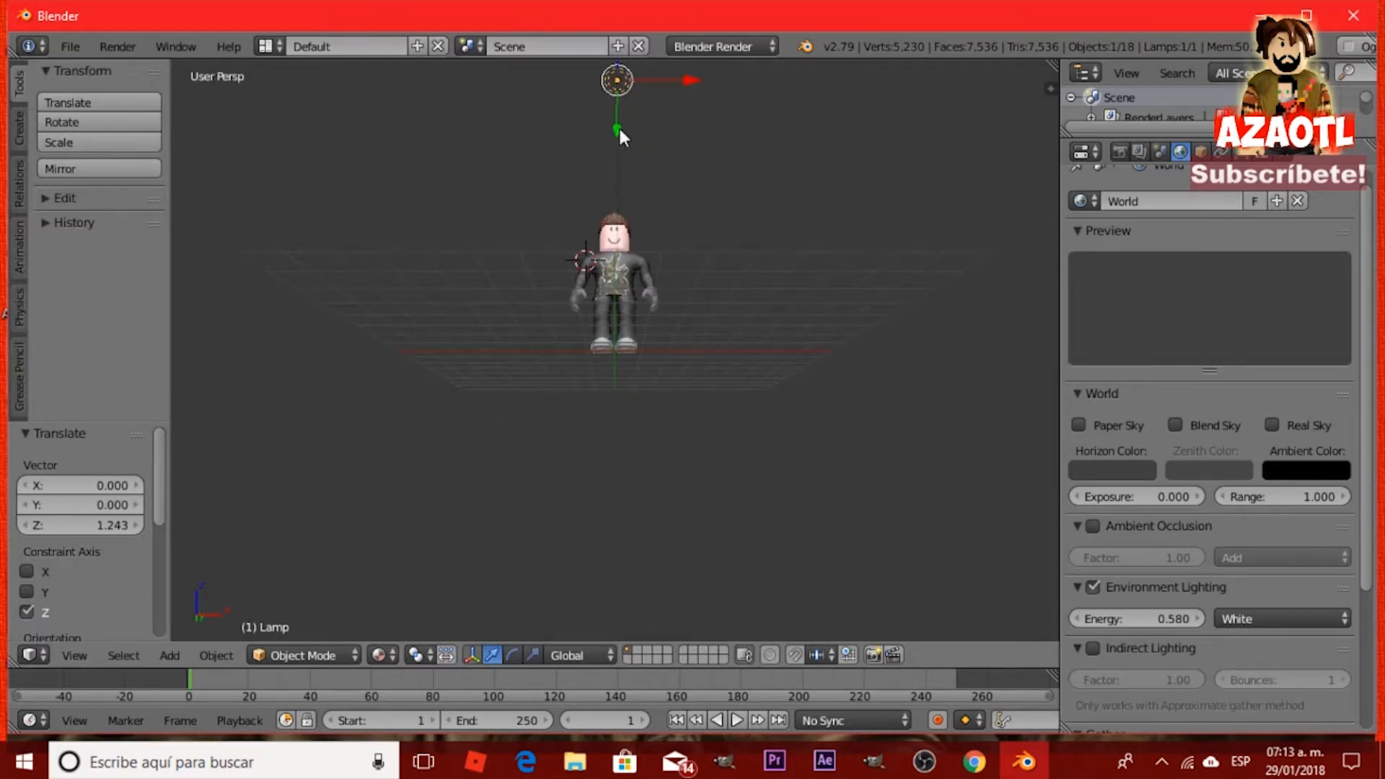
pyautogui.press('KP_1')
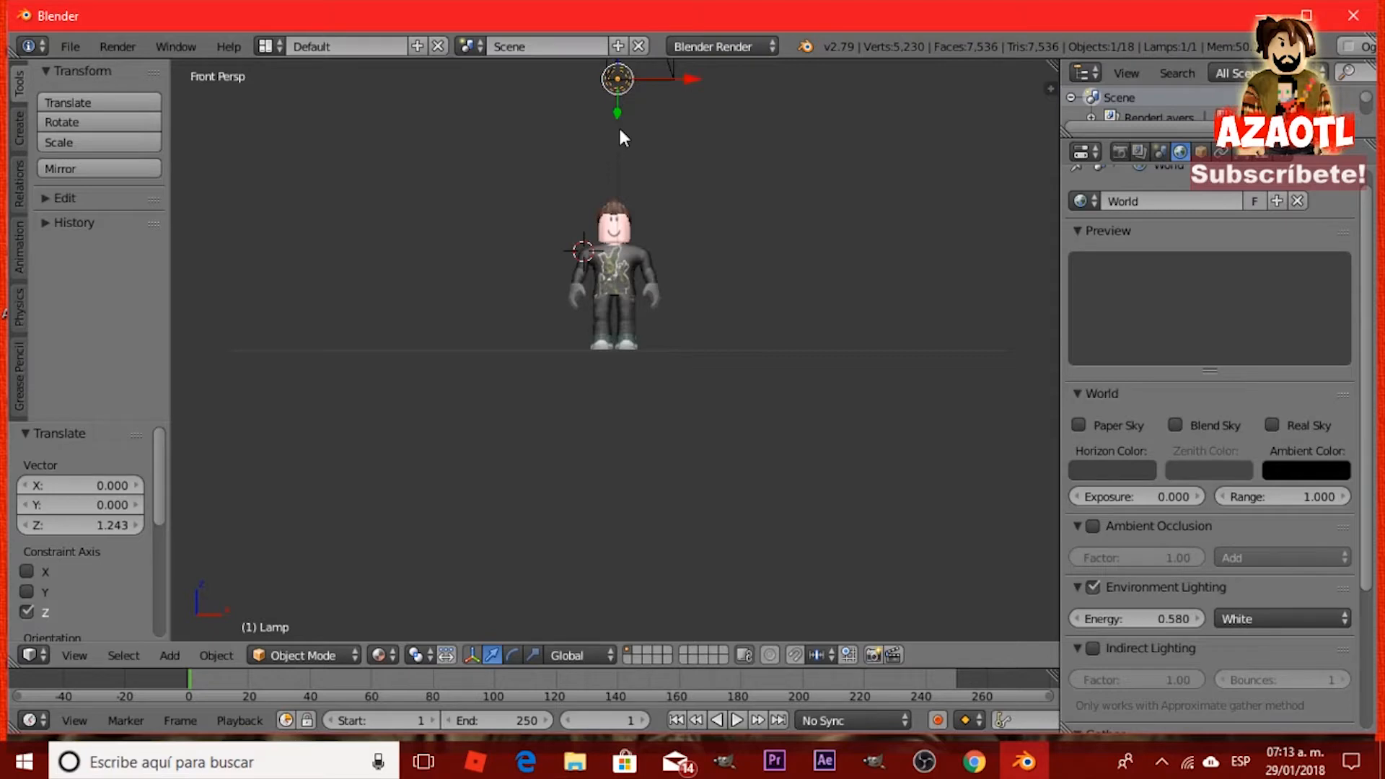
pyautogui.press('KP_5')
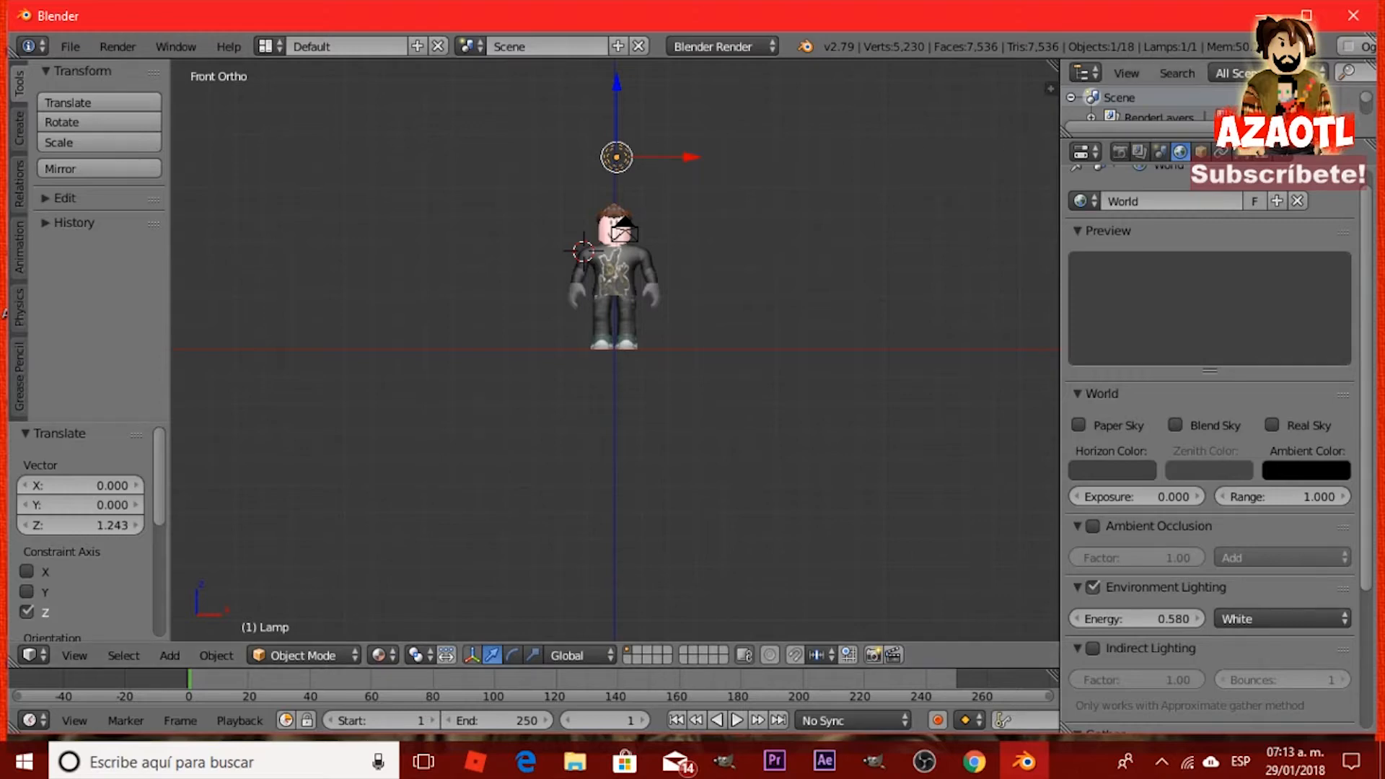
pyautogui.click(1241, 155)
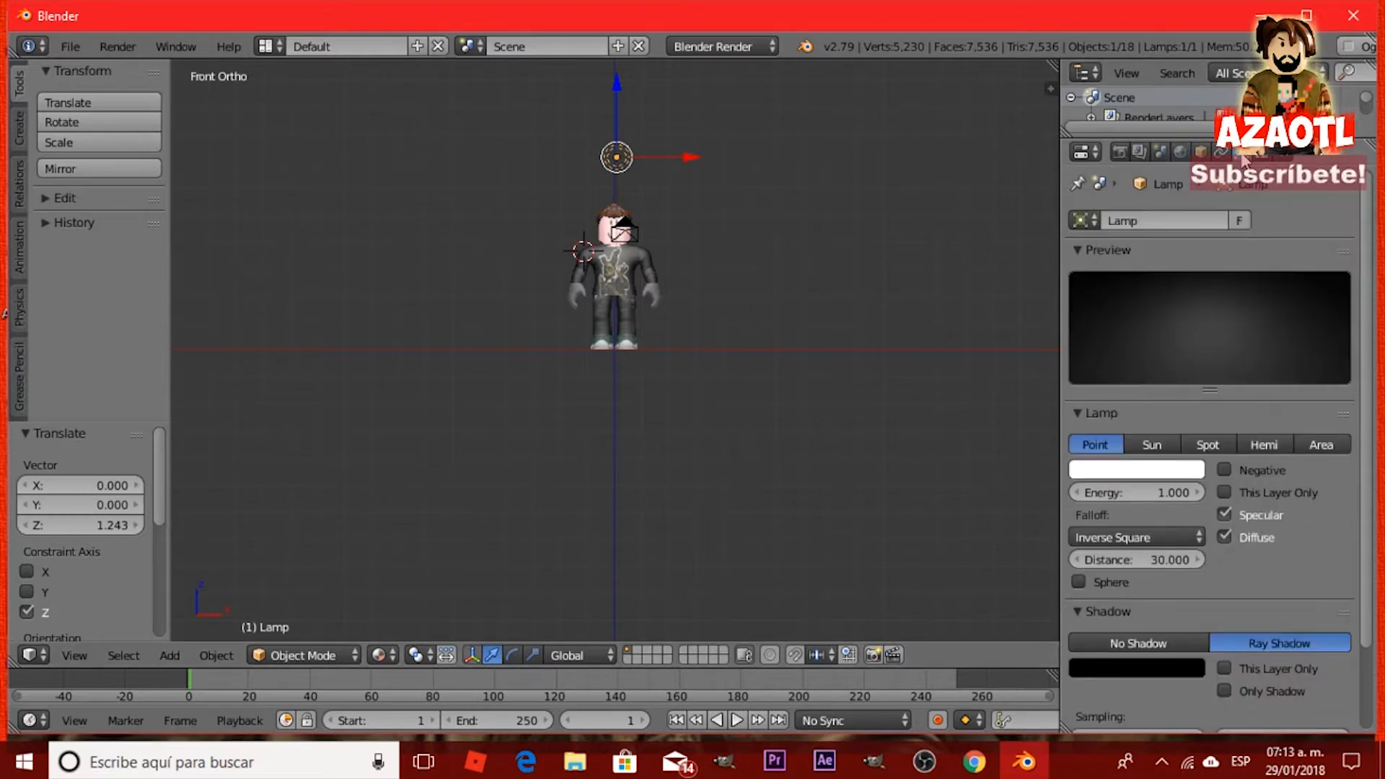
# Change the lamp type to Sun, give its light a pale yellow colour and render the image.
pyautogui.click(1148, 447)
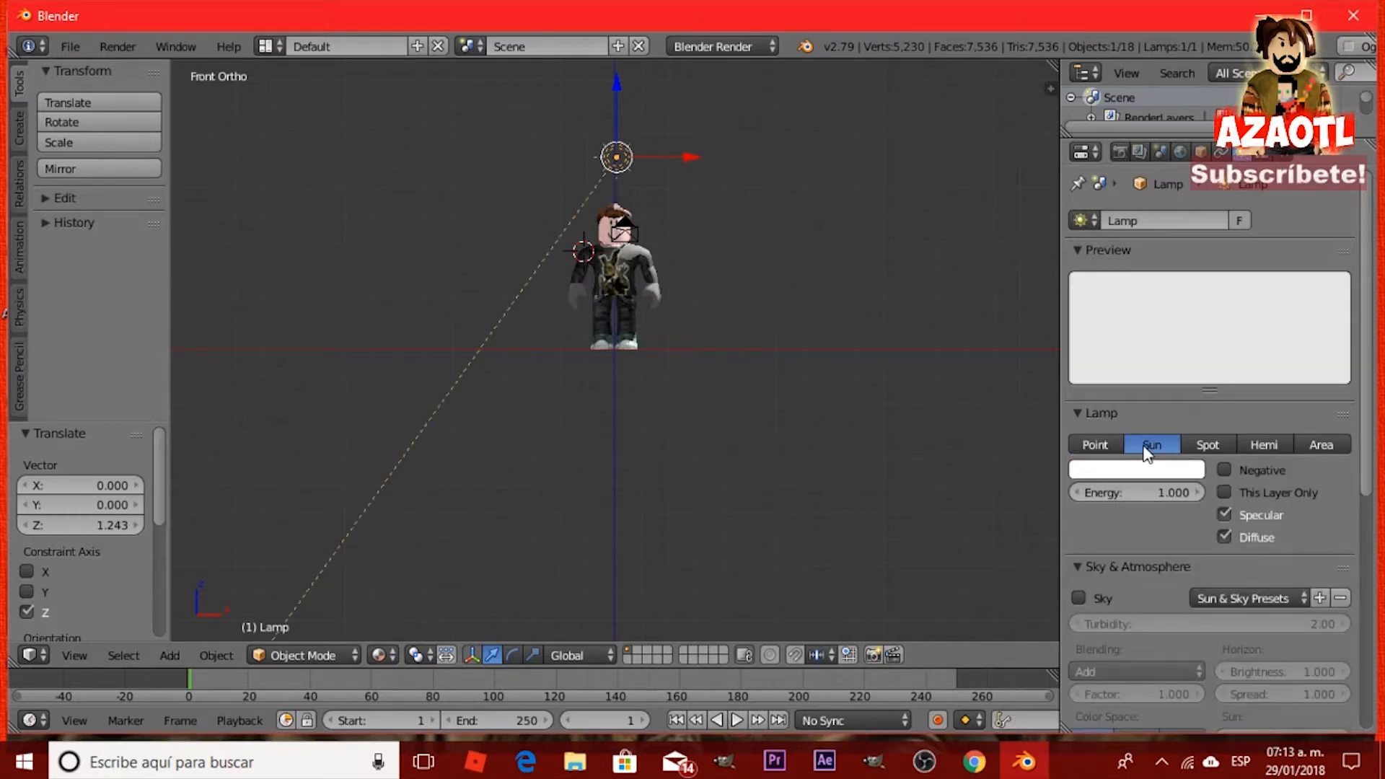
pyautogui.click(1155, 471)
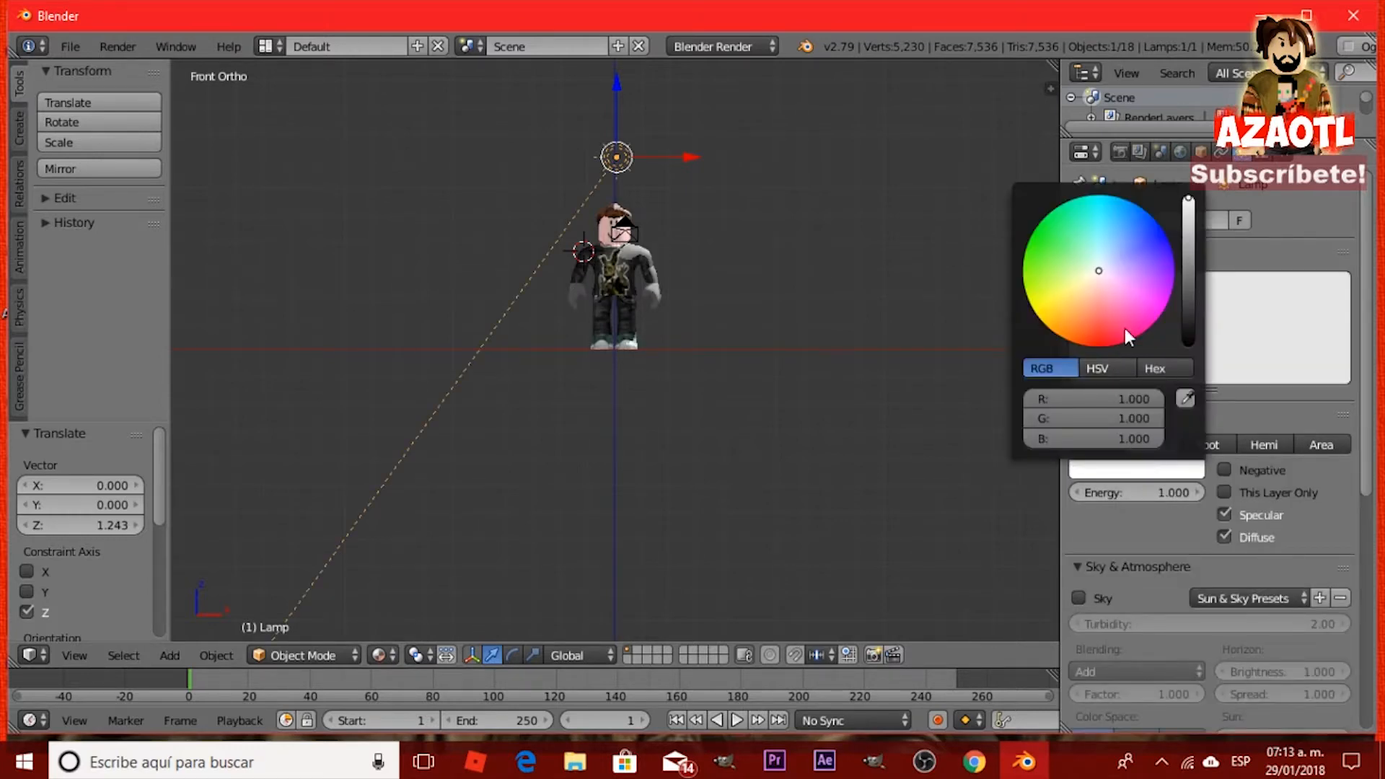
pyautogui.moveTo(1092, 284); pyautogui.dragTo(1084, 280)
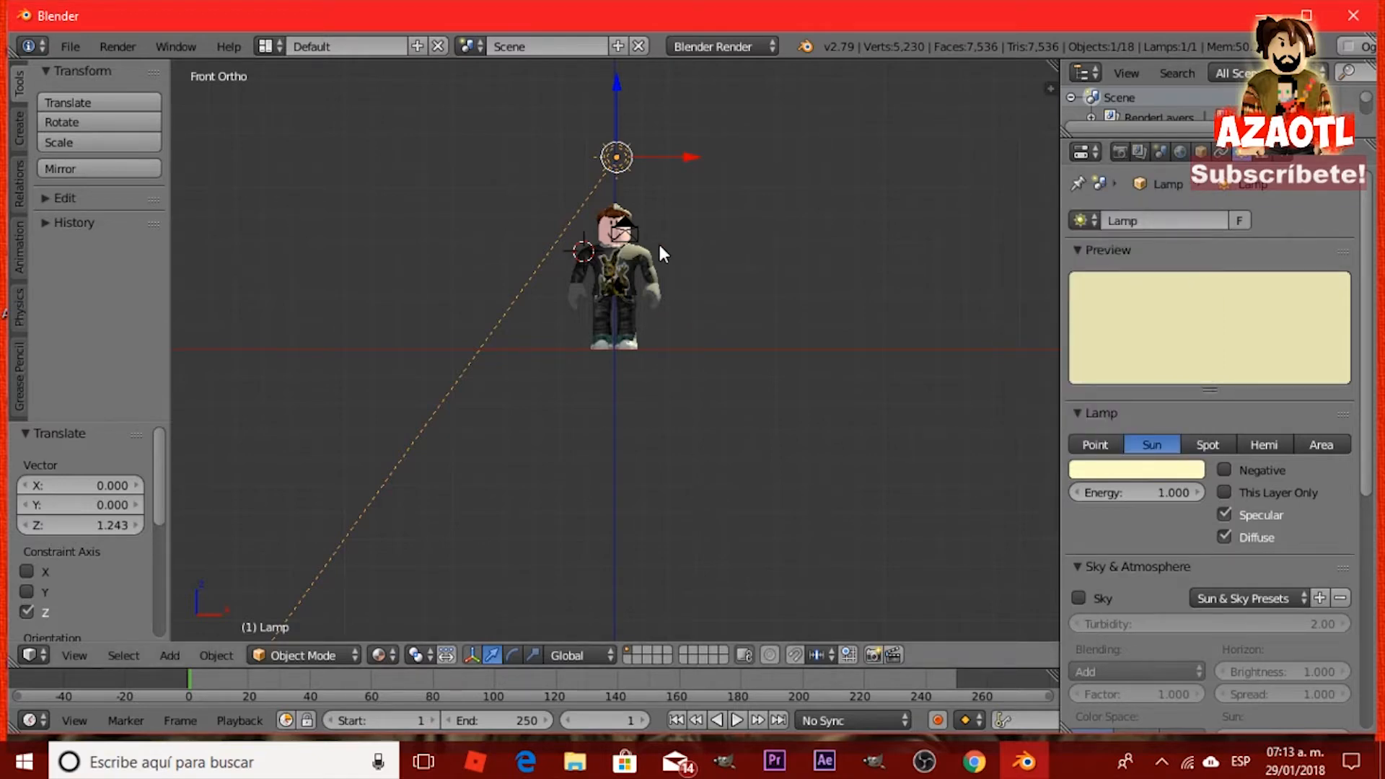
pyautogui.press('F12')
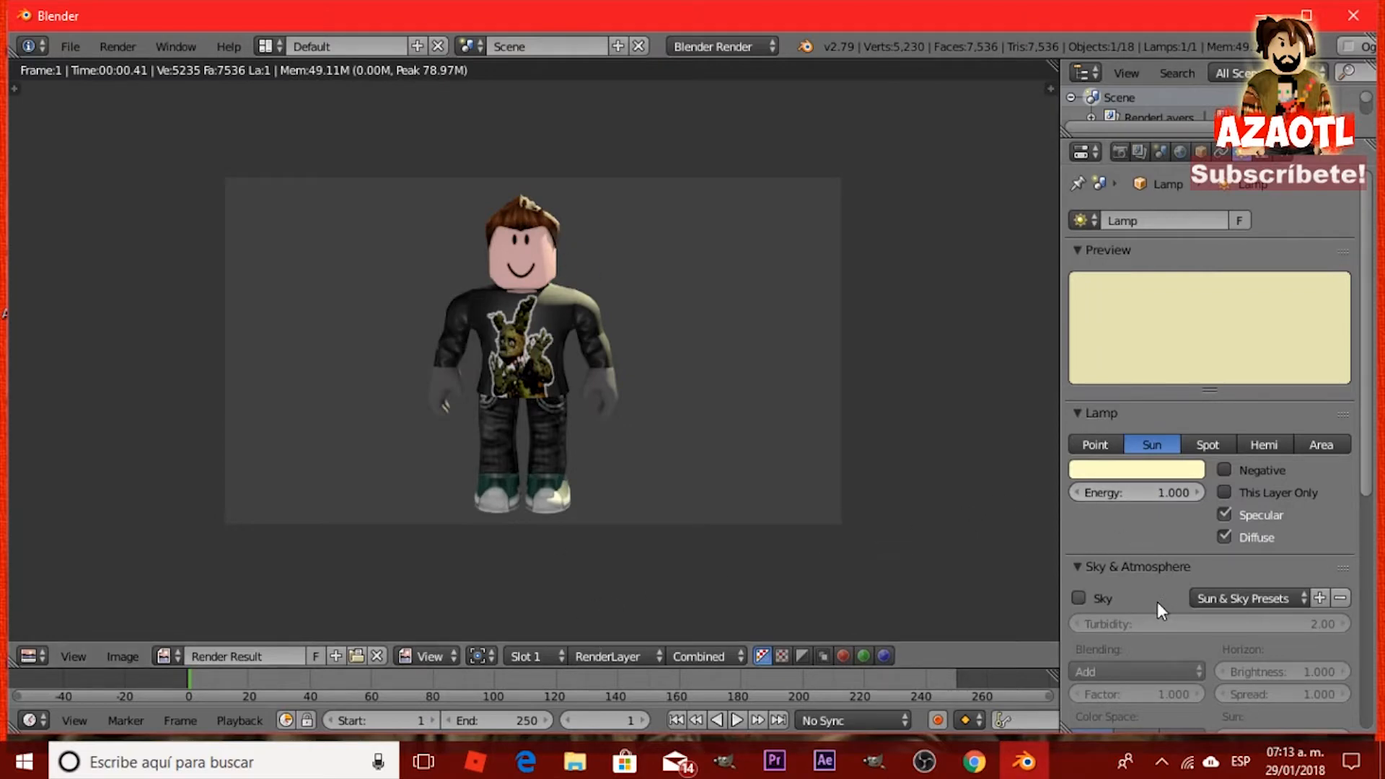
# Try the sun lamp's Sky option in a test render, and switch the option off again.
pyautogui.click(1079, 599)
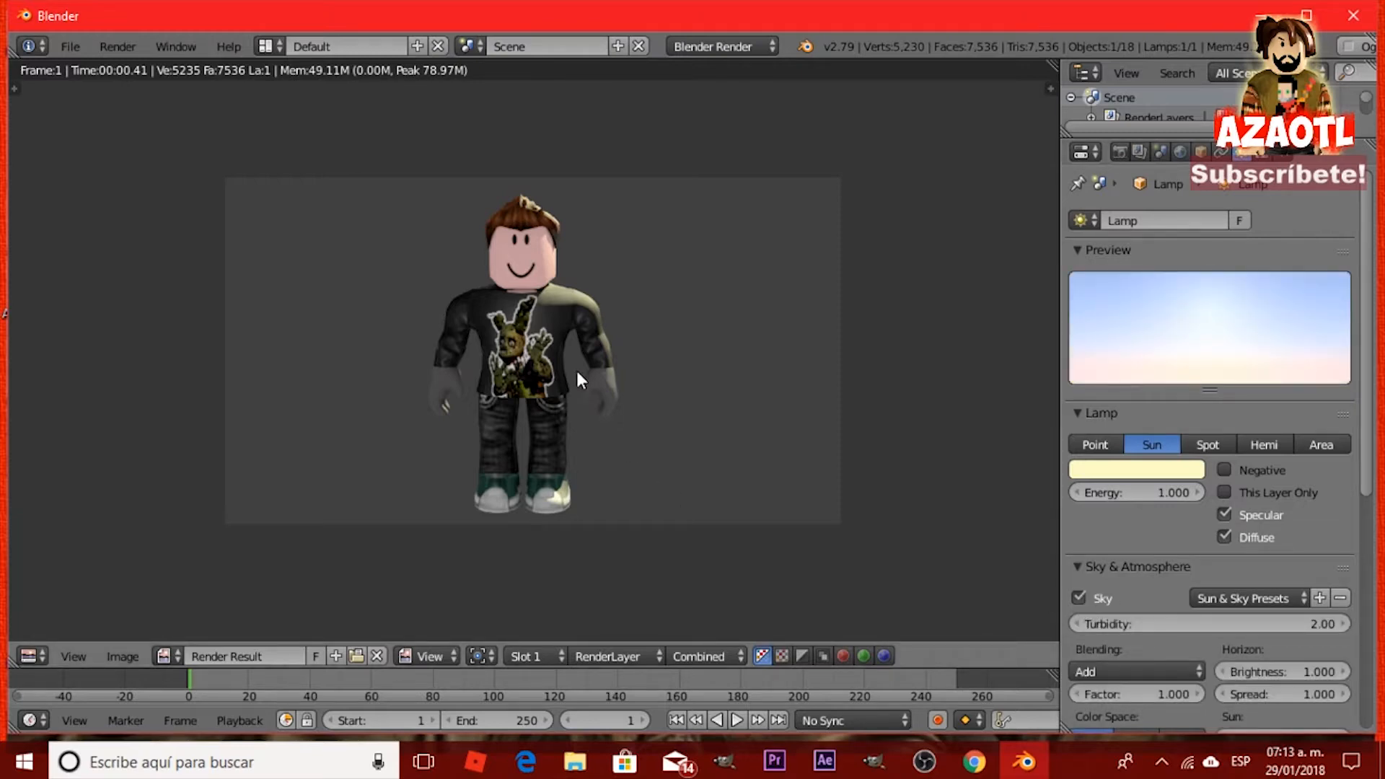
pyautogui.press('F12')
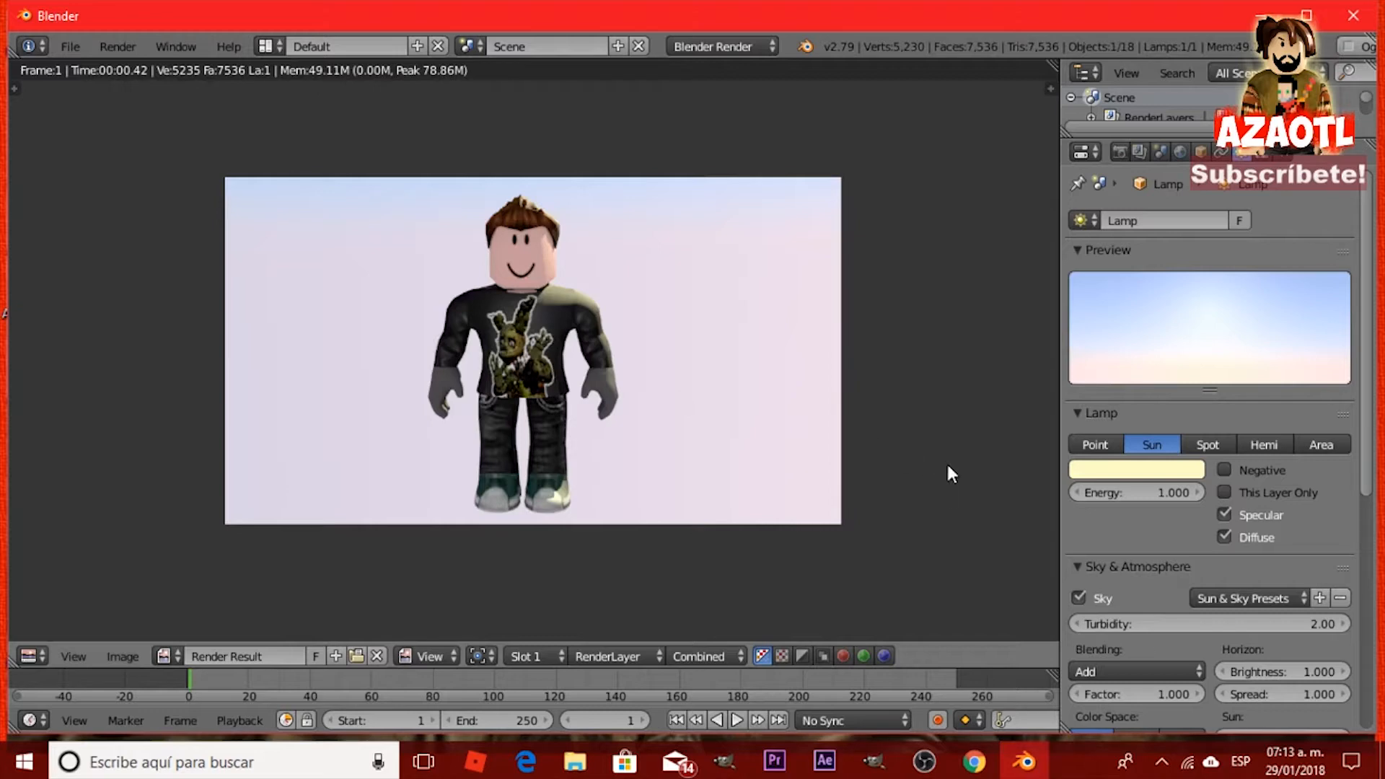
pyautogui.click(1078, 599)
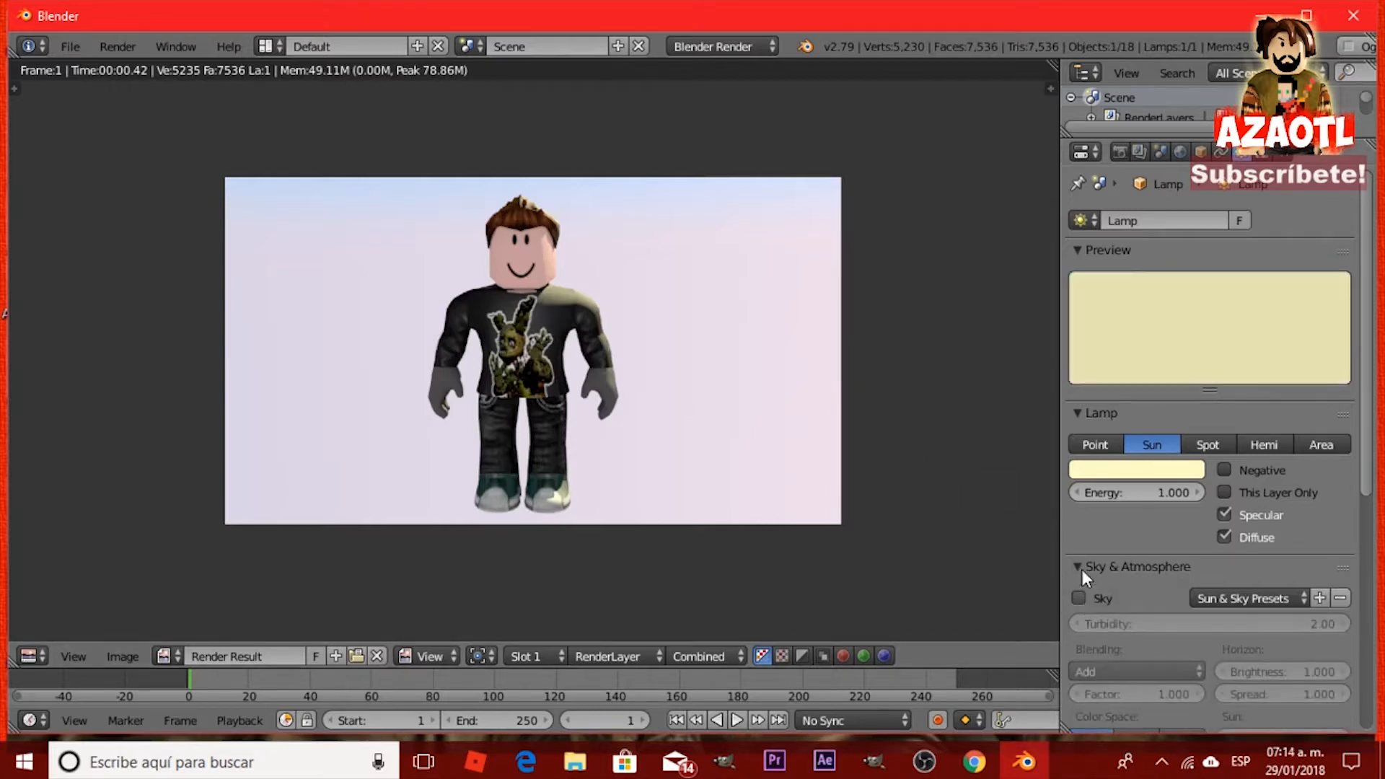
# Set the render's Alpha mode to Transparent in the Shading settings and render the image again.
pyautogui.click(1117, 150)
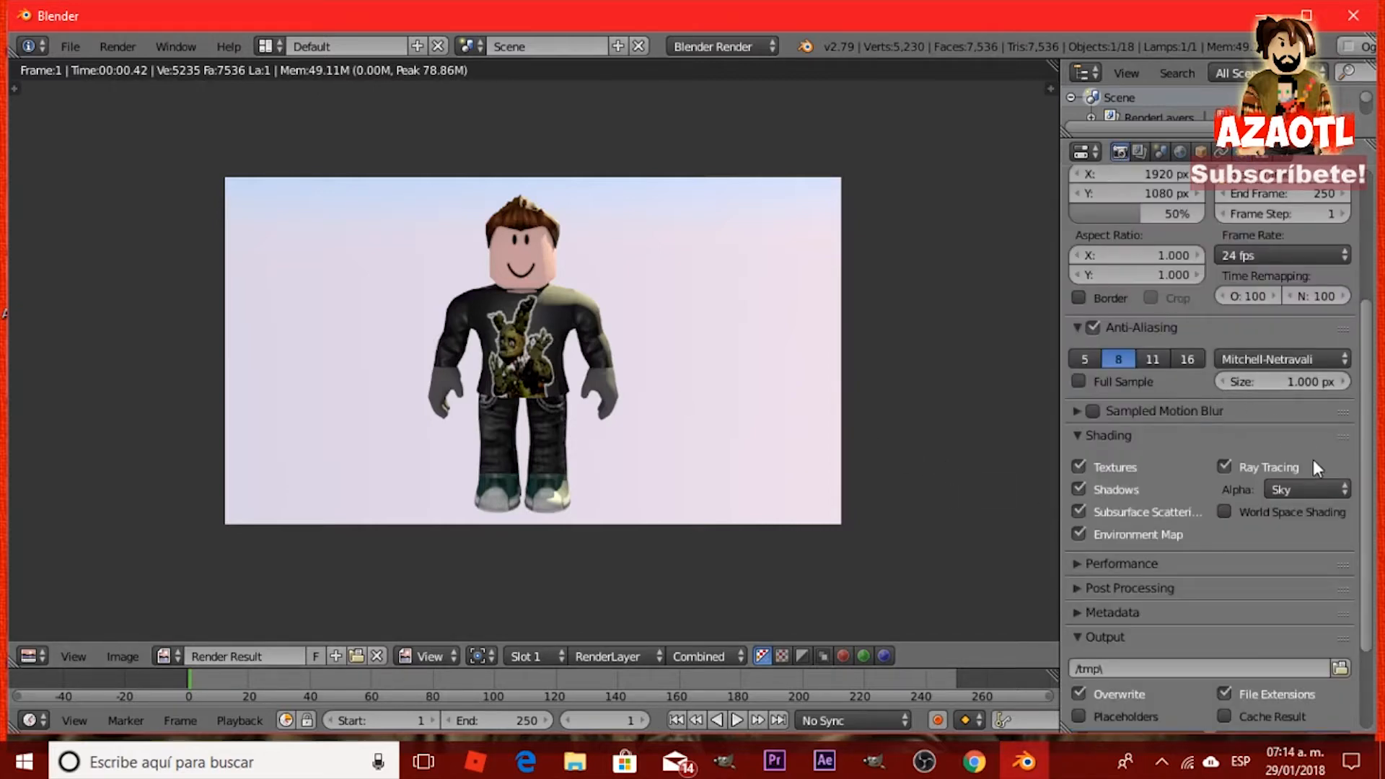
pyautogui.click(1301, 489)
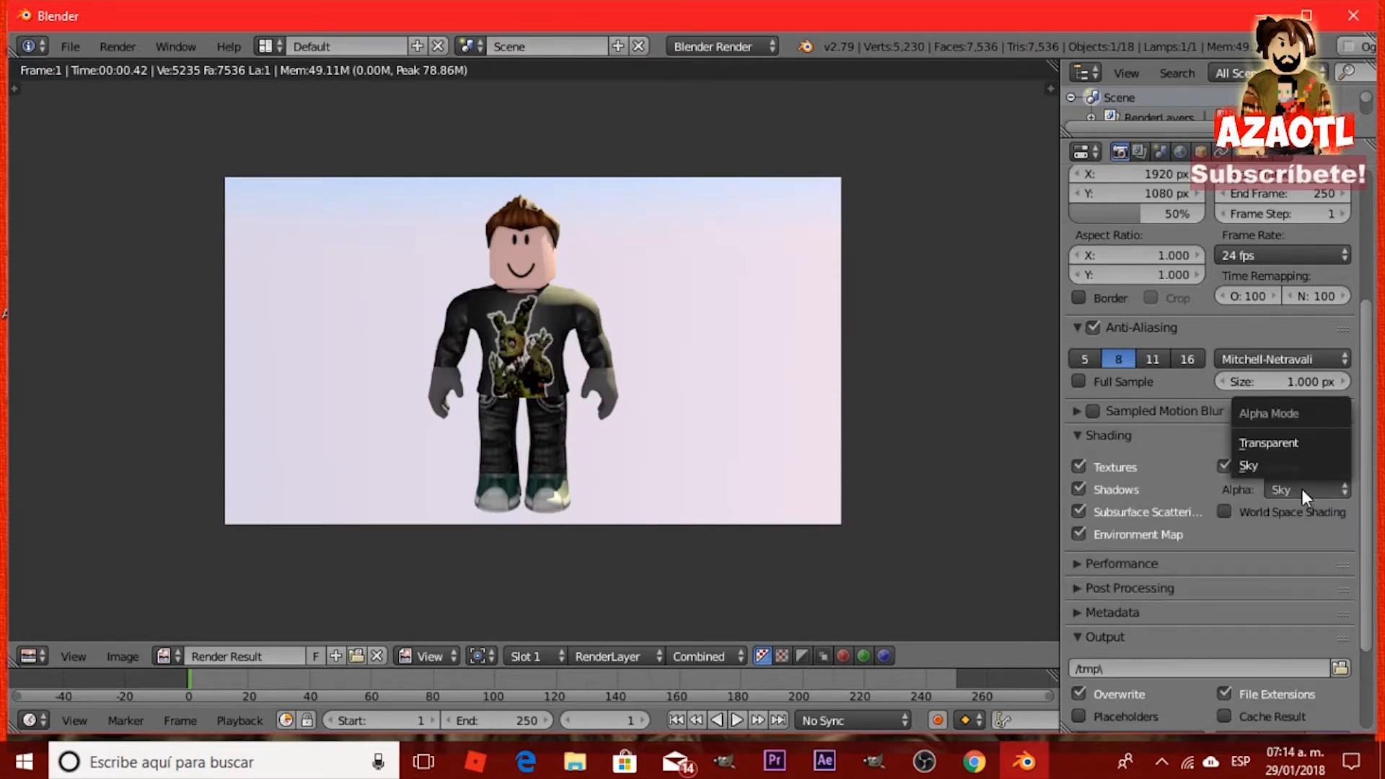
pyautogui.click(1287, 443)
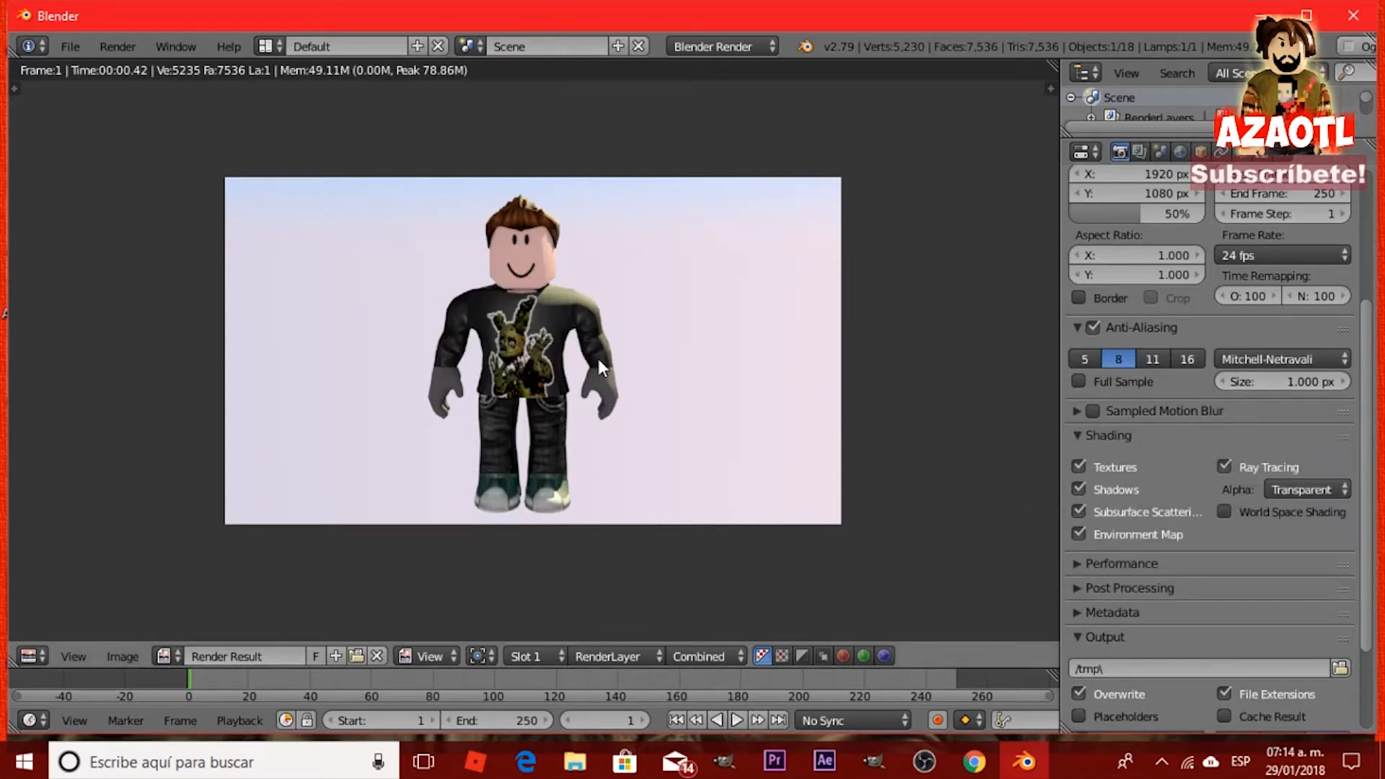
pyautogui.press('F12')
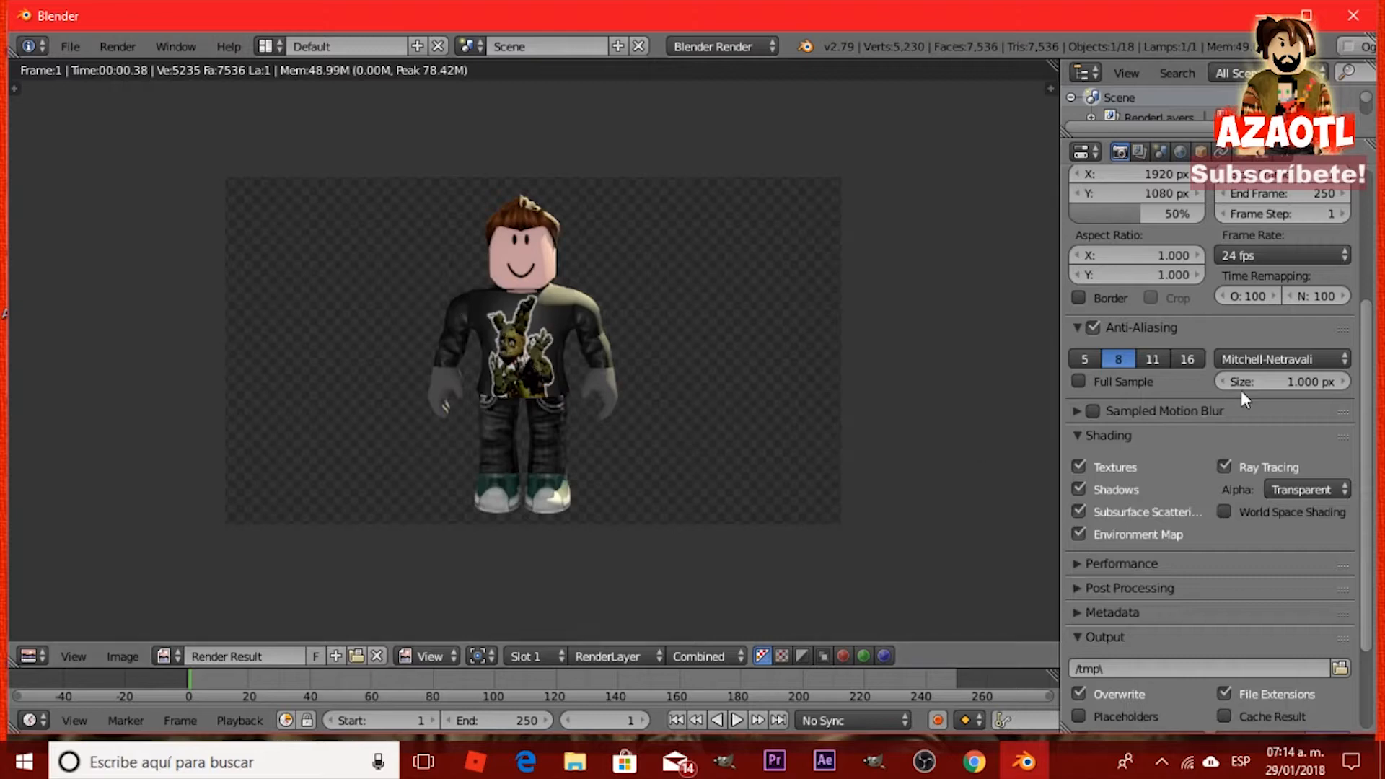
# Raise the render resolution scale to 100% of 1920 × 1080 px and render the character at full size.
pyautogui.scroll(3, 1371, 439)
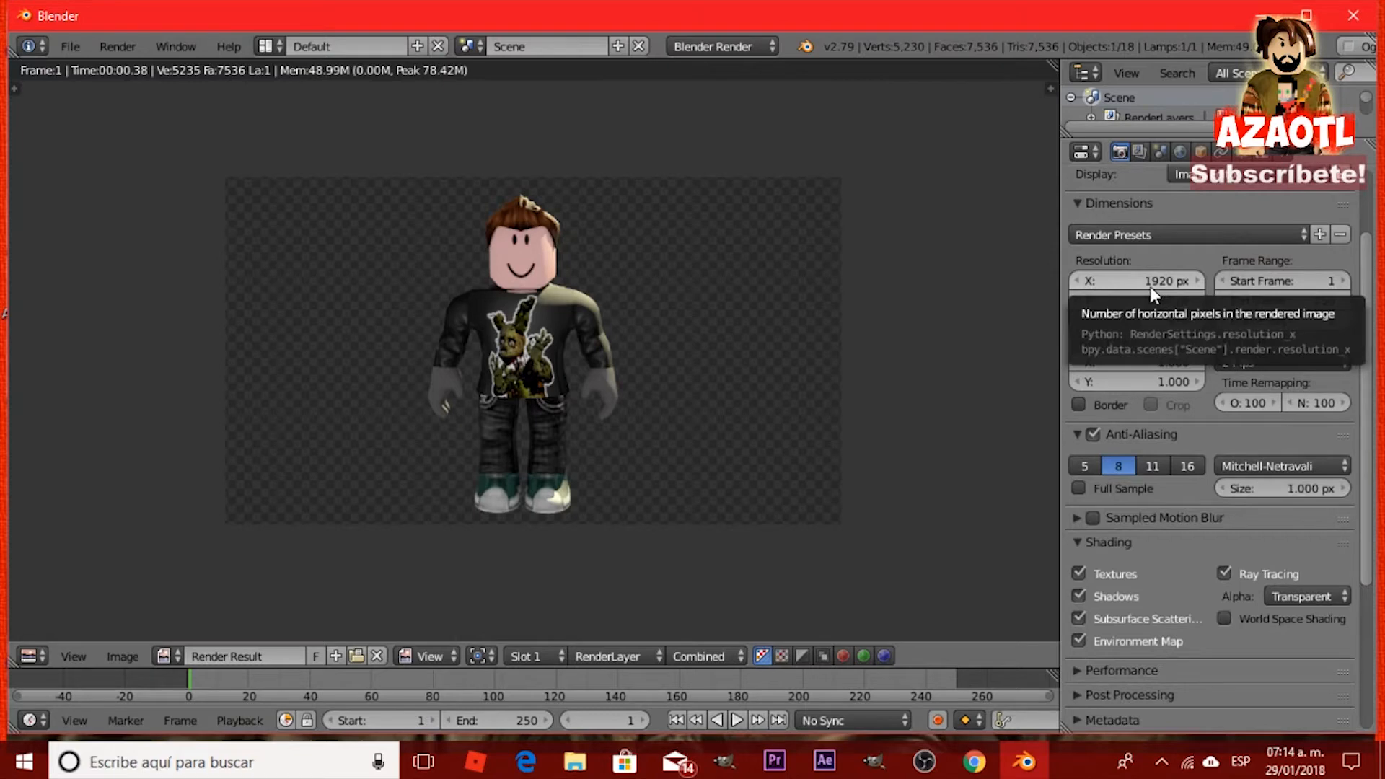
pyautogui.moveTo(1136, 322); pyautogui.dragTo(1196, 321)
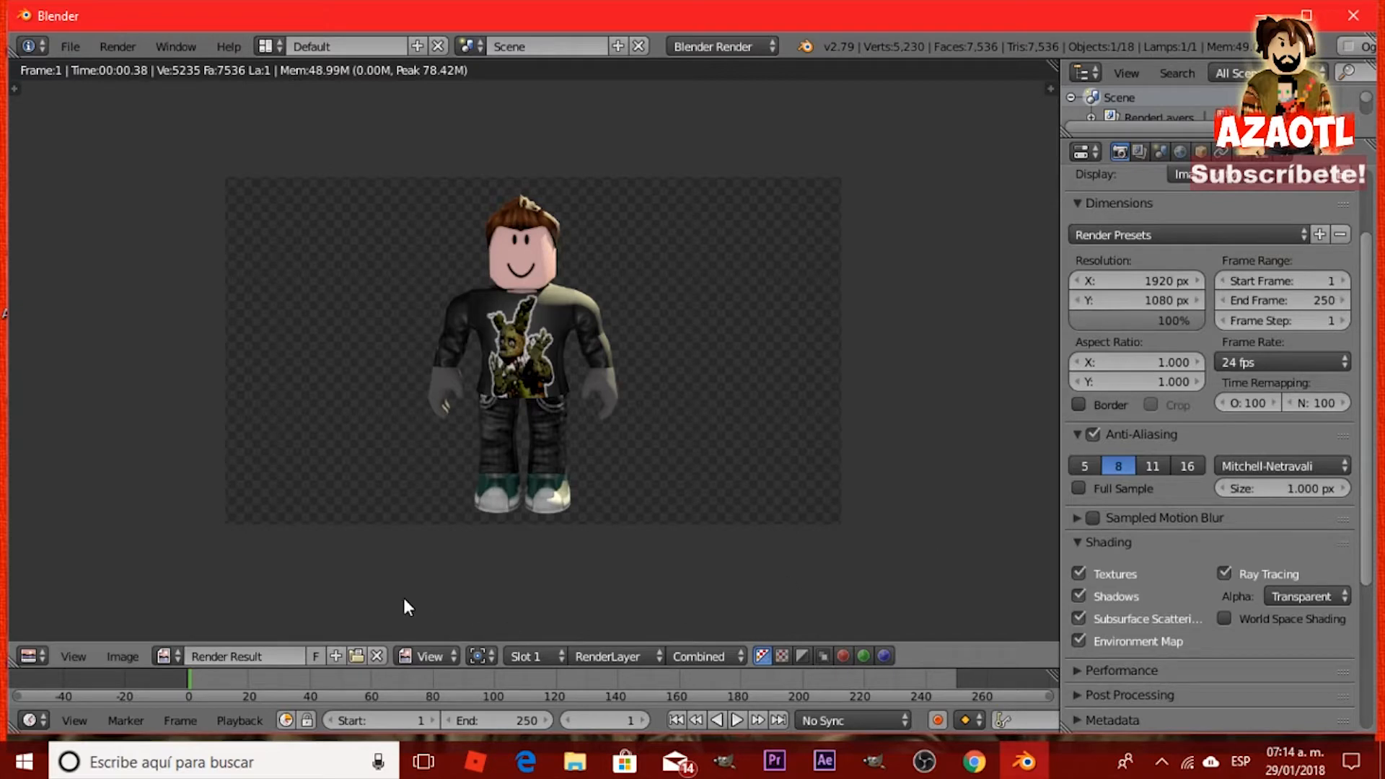
pyautogui.press('F12')
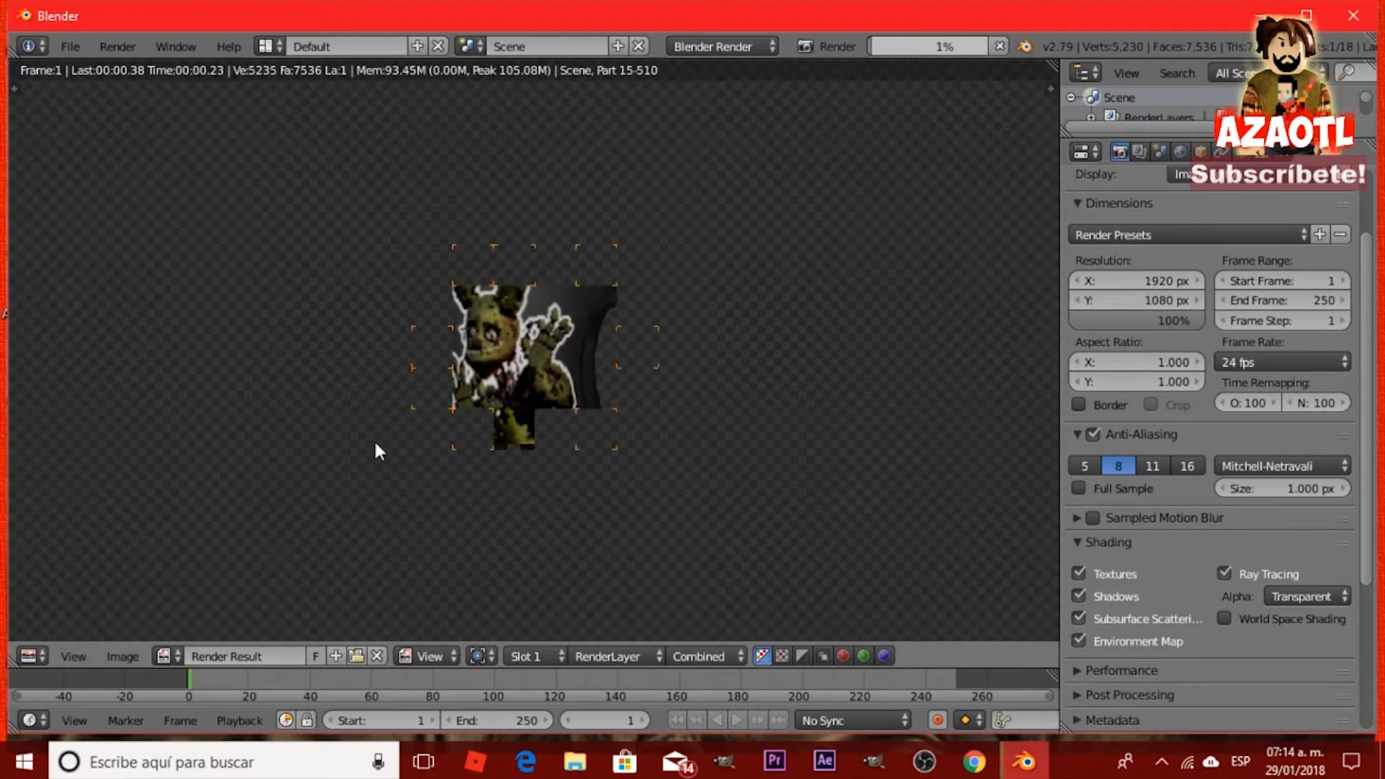
pyautogui.scroll(-2, 590, 396)
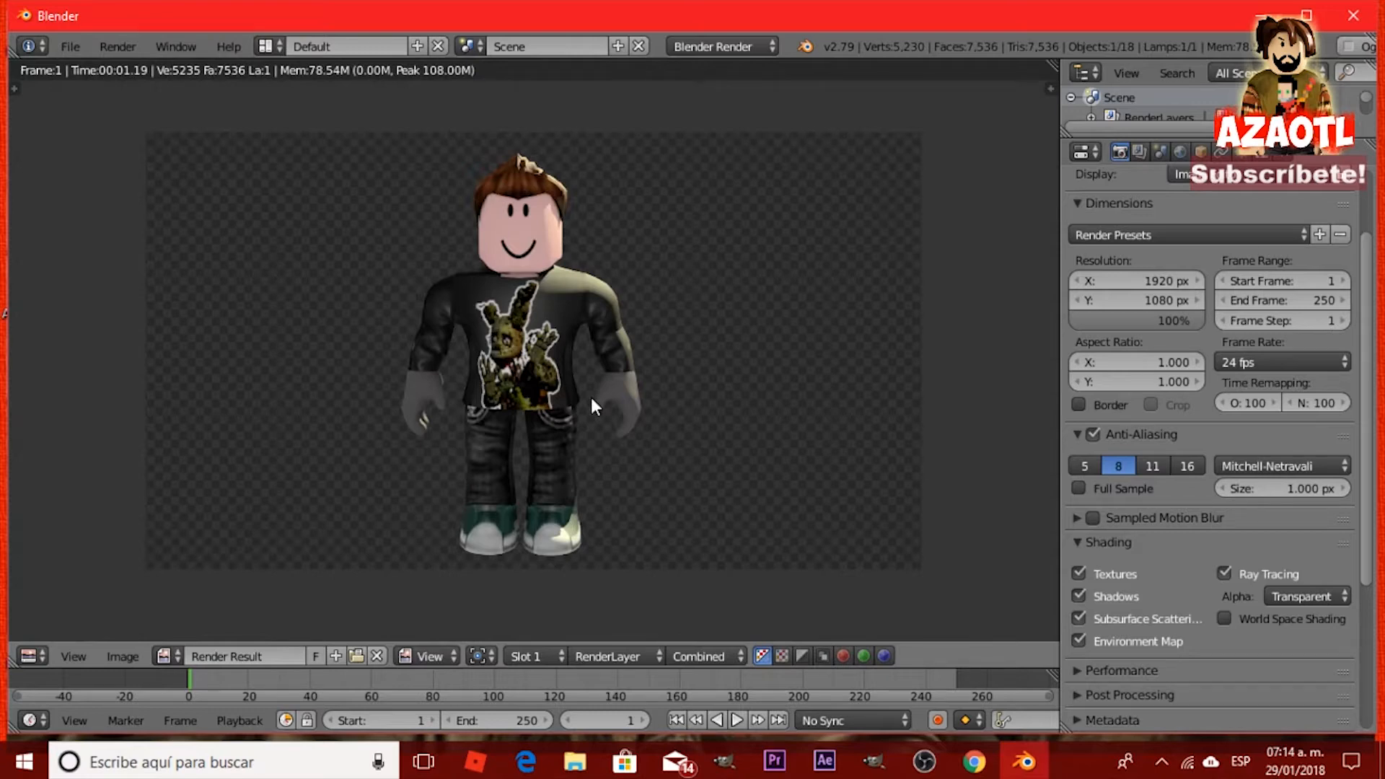
# Save the rendered image as azaotlAvatarTuto.png in the Youtube SamyMoro folder inside Pictures.
pyautogui.click(127, 656)
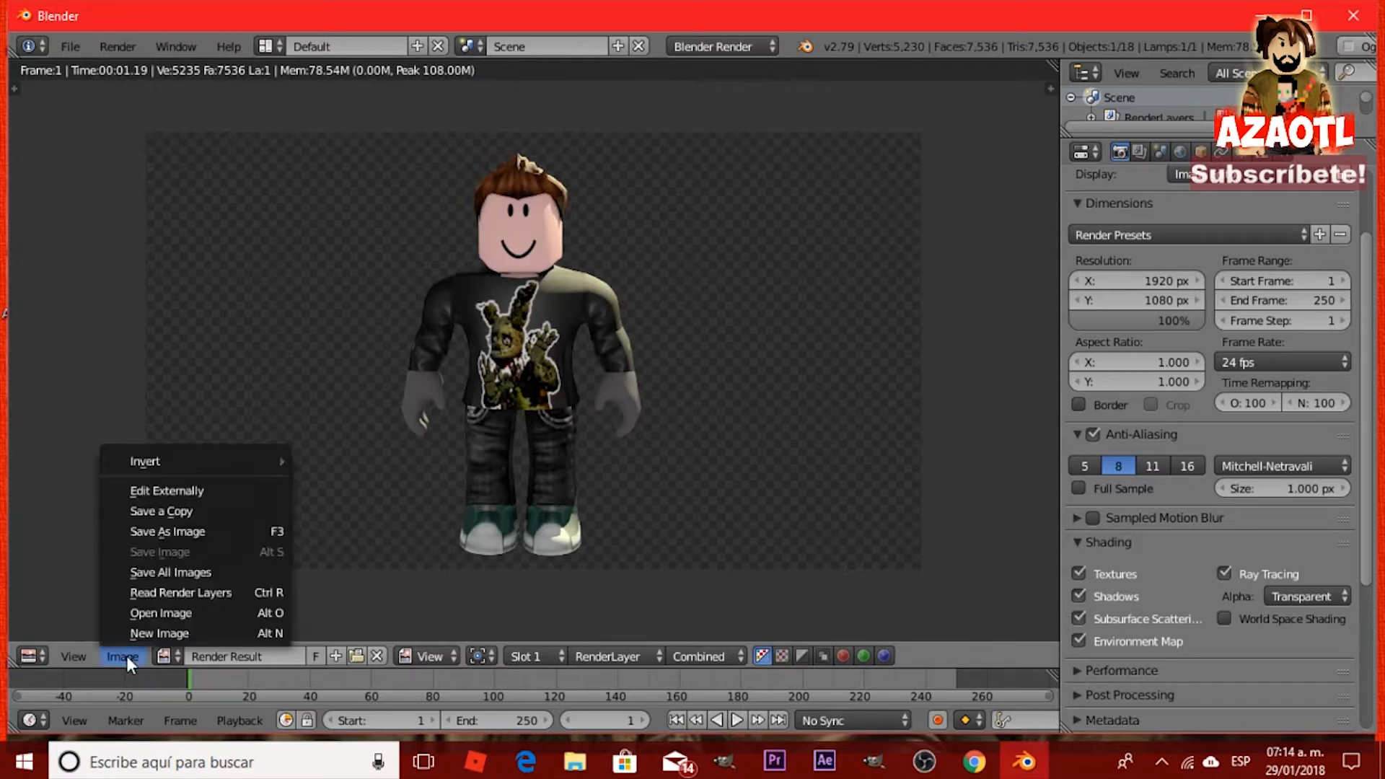
pyautogui.click(157, 538)
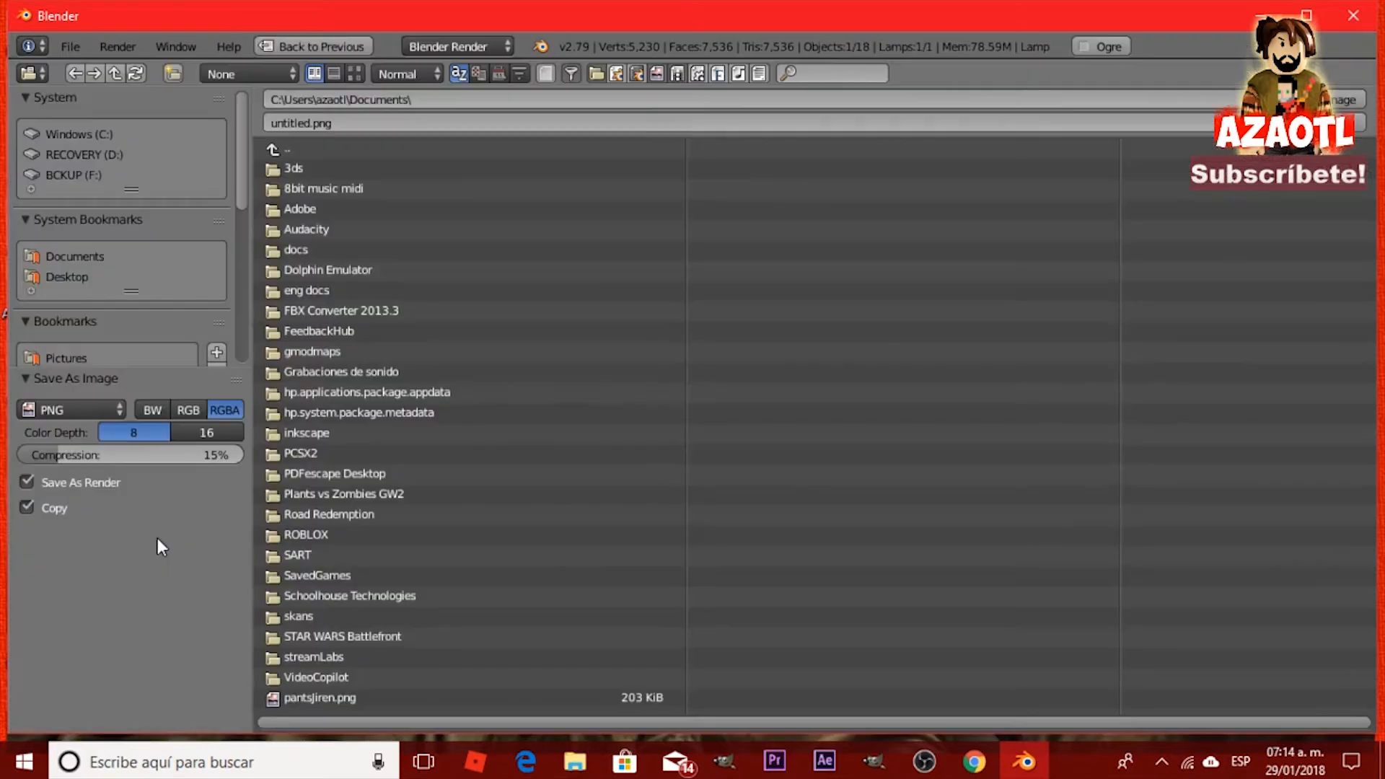
pyautogui.click(75, 360)
pyautogui.click(346, 495)
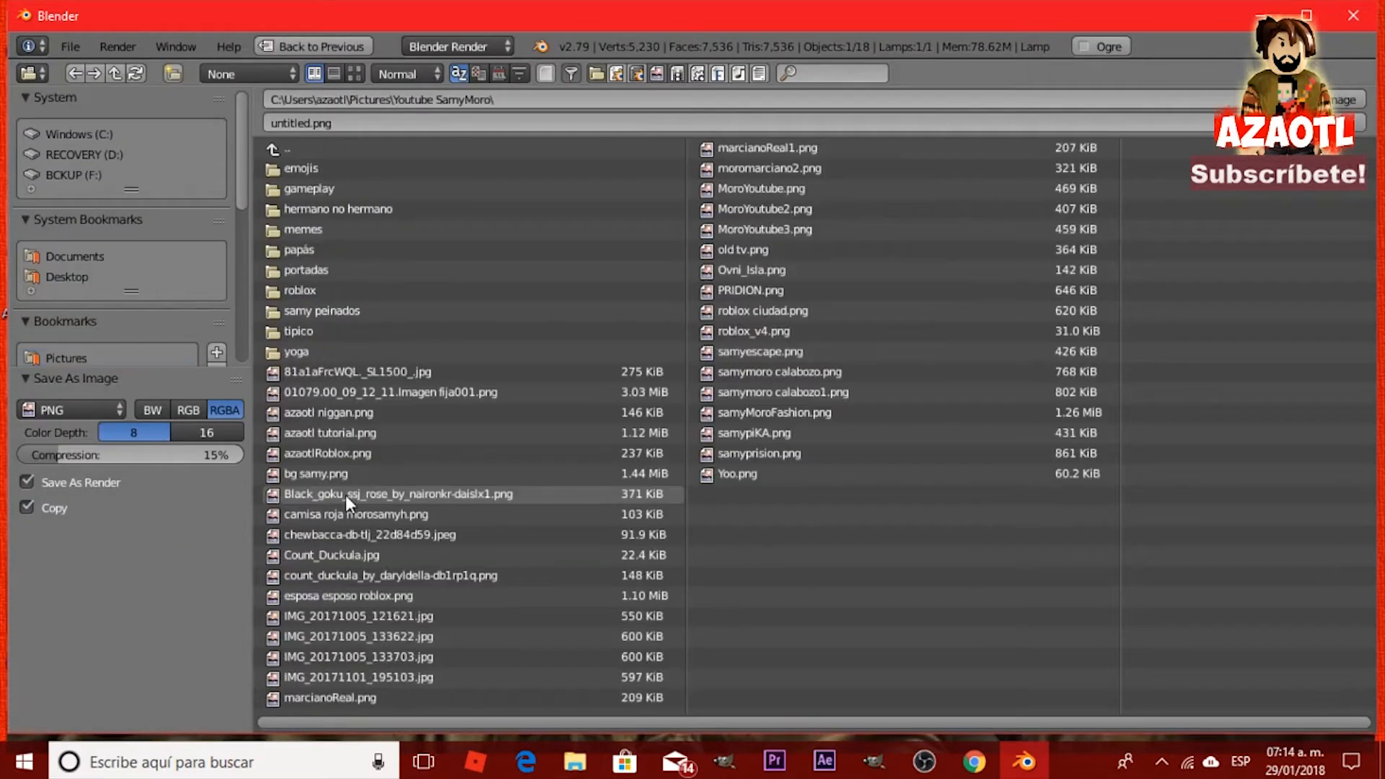
pyautogui.click(307, 124)
pyautogui.write('azaoty')
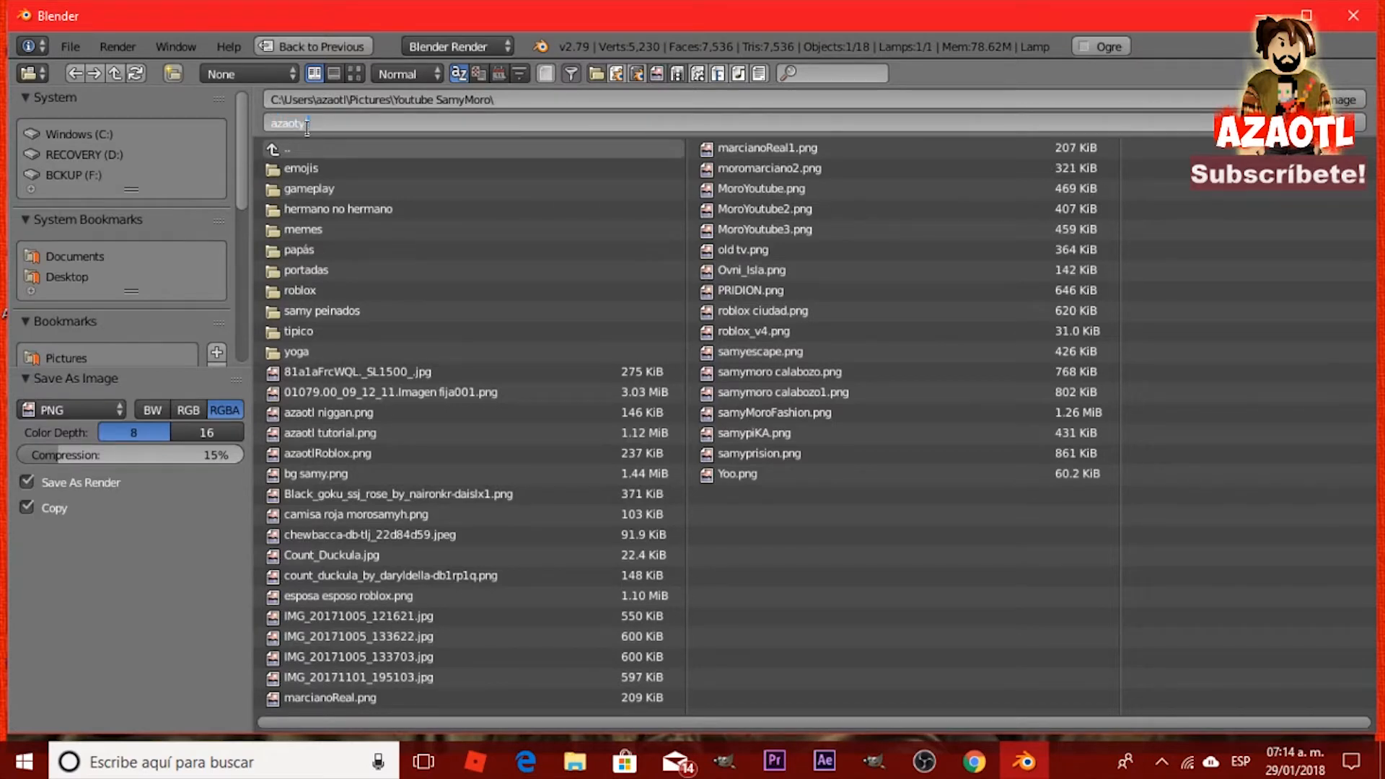
pyautogui.press('BackSpace')
pyautogui.write('lAvatarTuto')
pyautogui.press('Return')
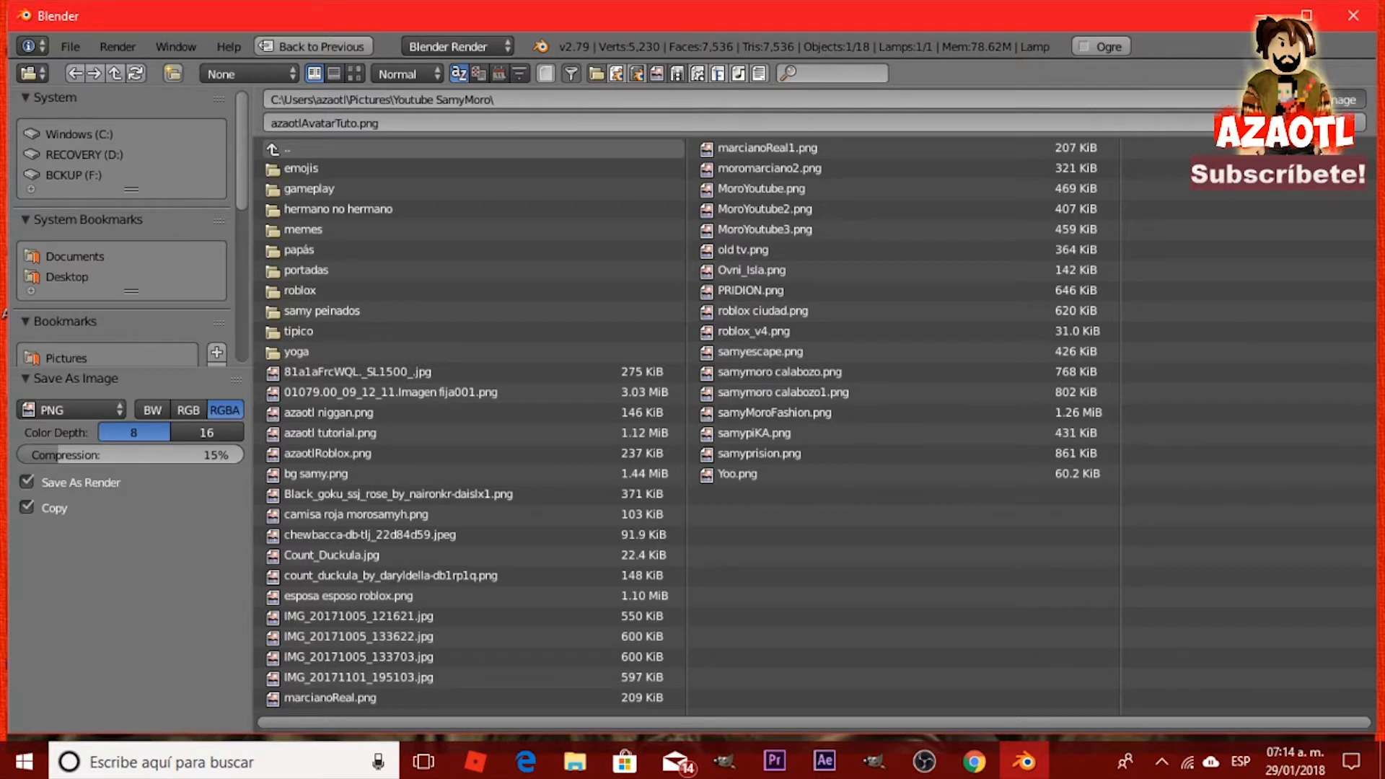
pyautogui.click(1298, 99)
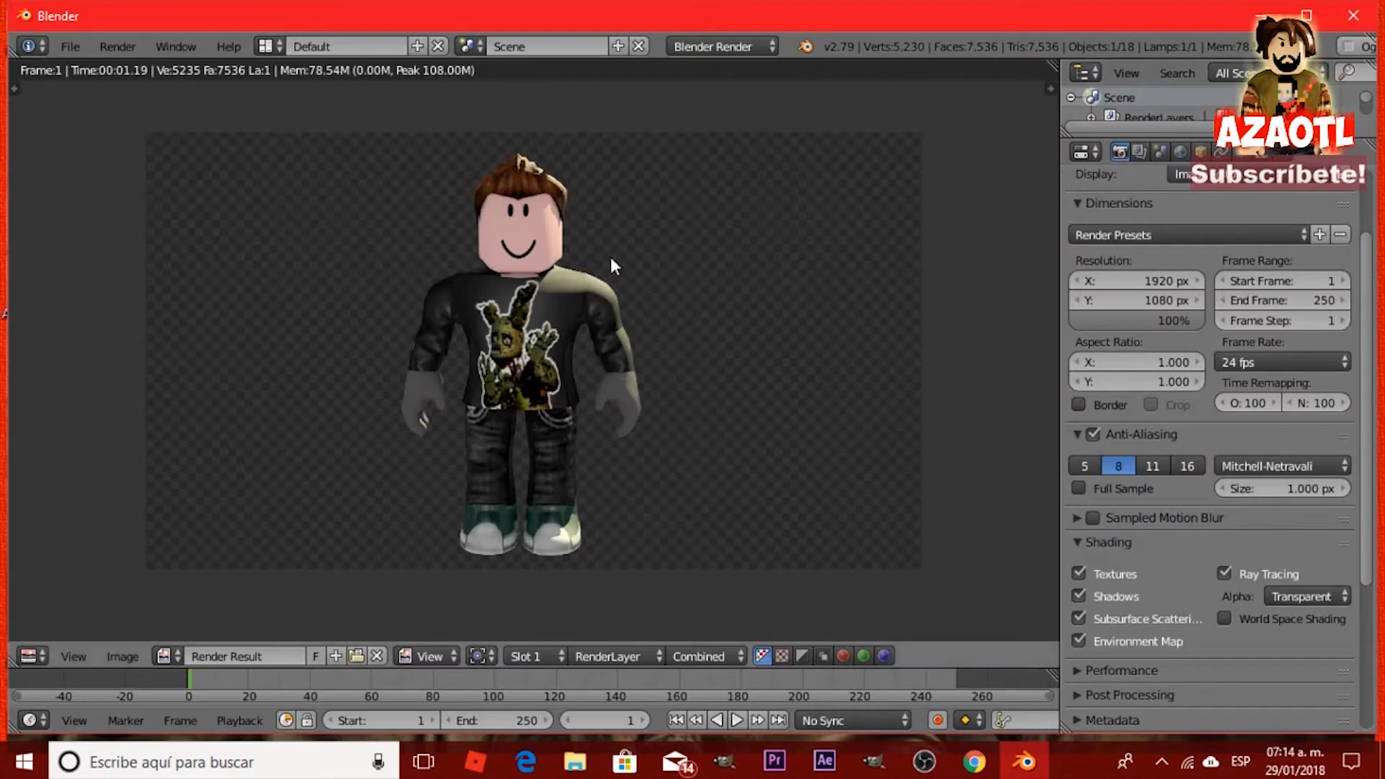
# Save the Blender project as "tutorial azaotl 2" in the 3D Objects folder.
pyautogui.click(63, 46)
pyautogui.click(135, 196)
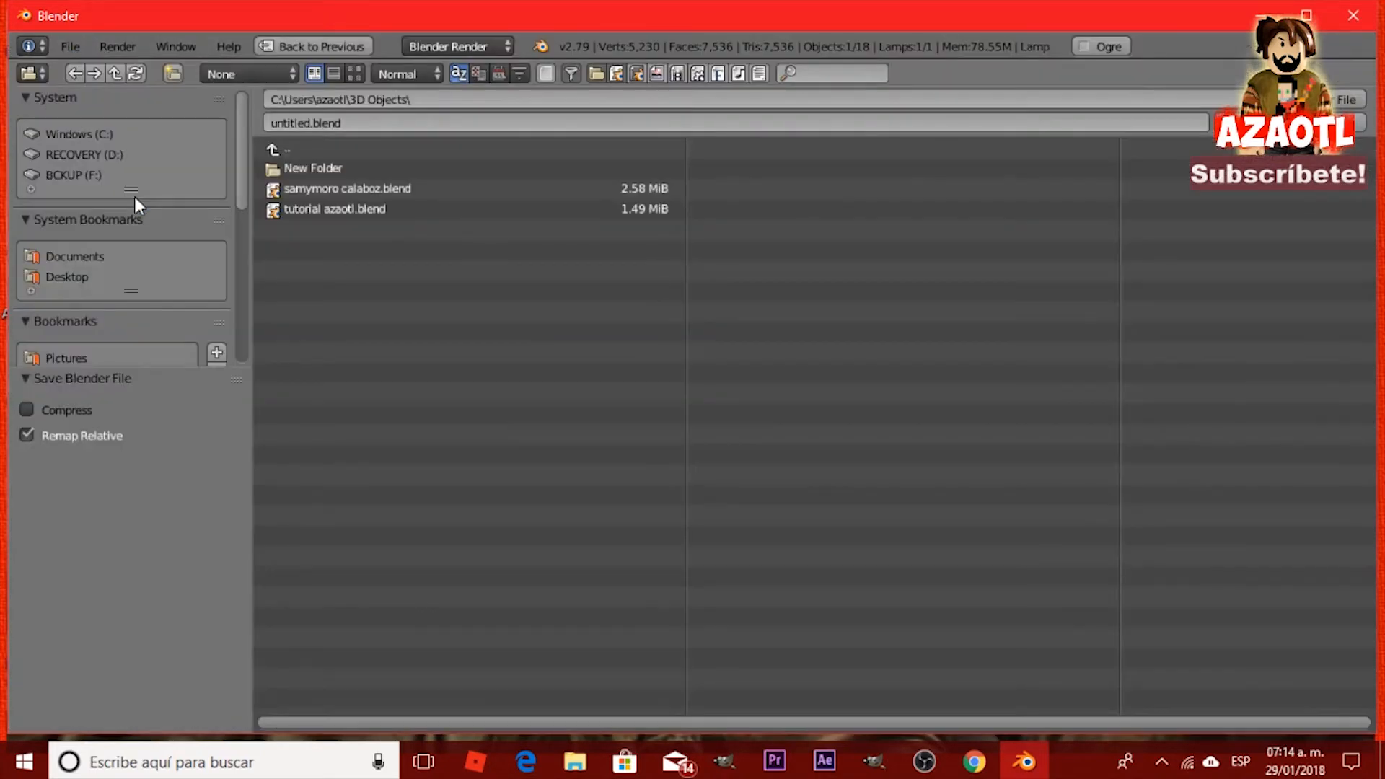
pyautogui.click(301, 123)
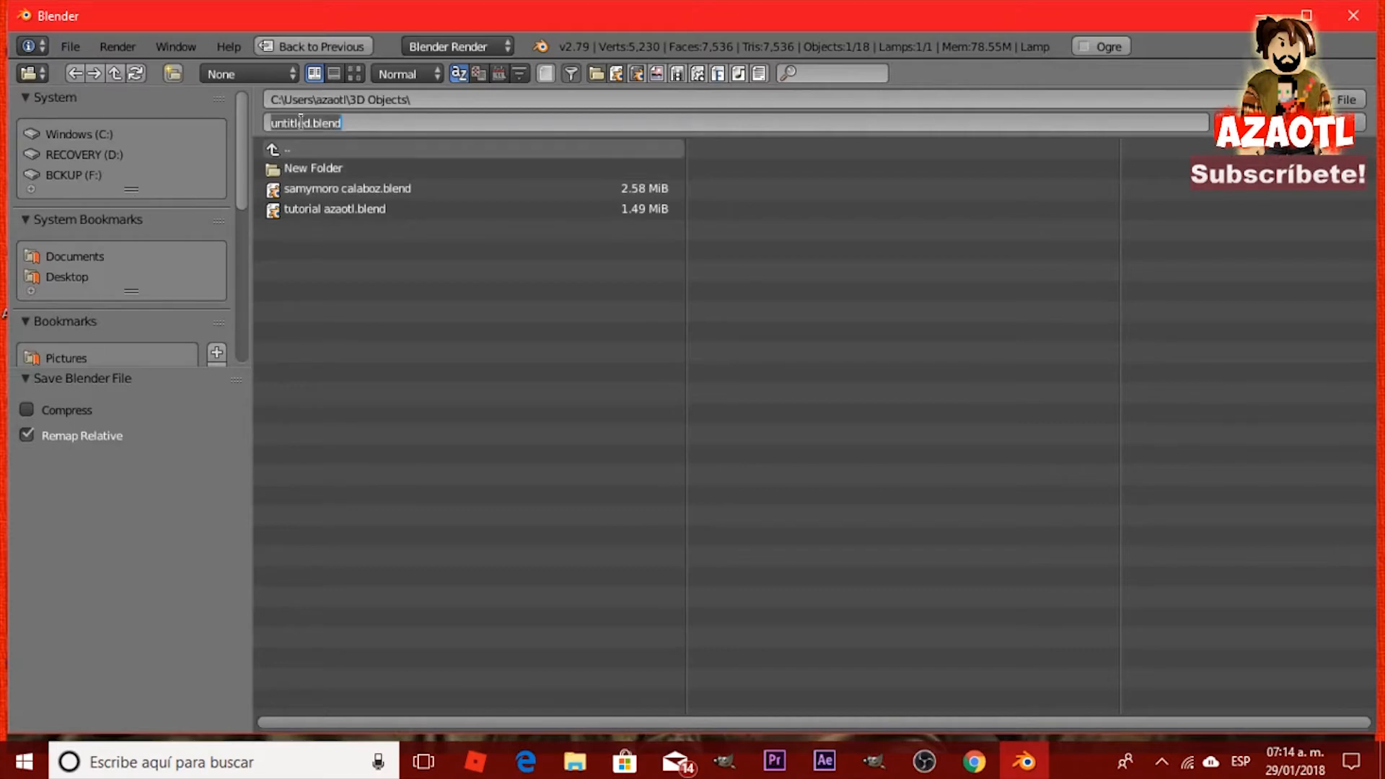
pyautogui.write('tutorial azaotl 2')
pyautogui.press('Return')
pyautogui.press('Return')
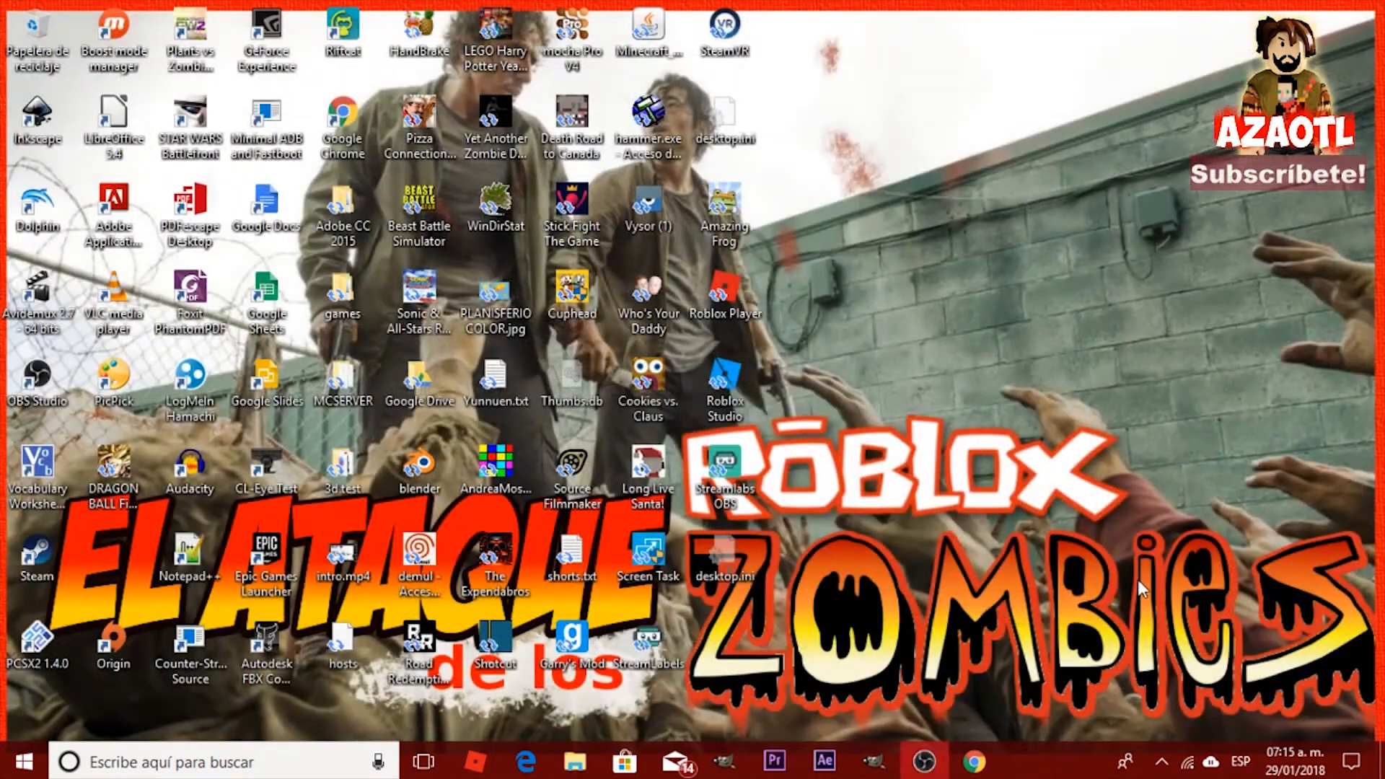
# Switch to GIMP and open the saved azaotlAvatarTuto.png render from the file explorer.
pyautogui.click(724, 766)
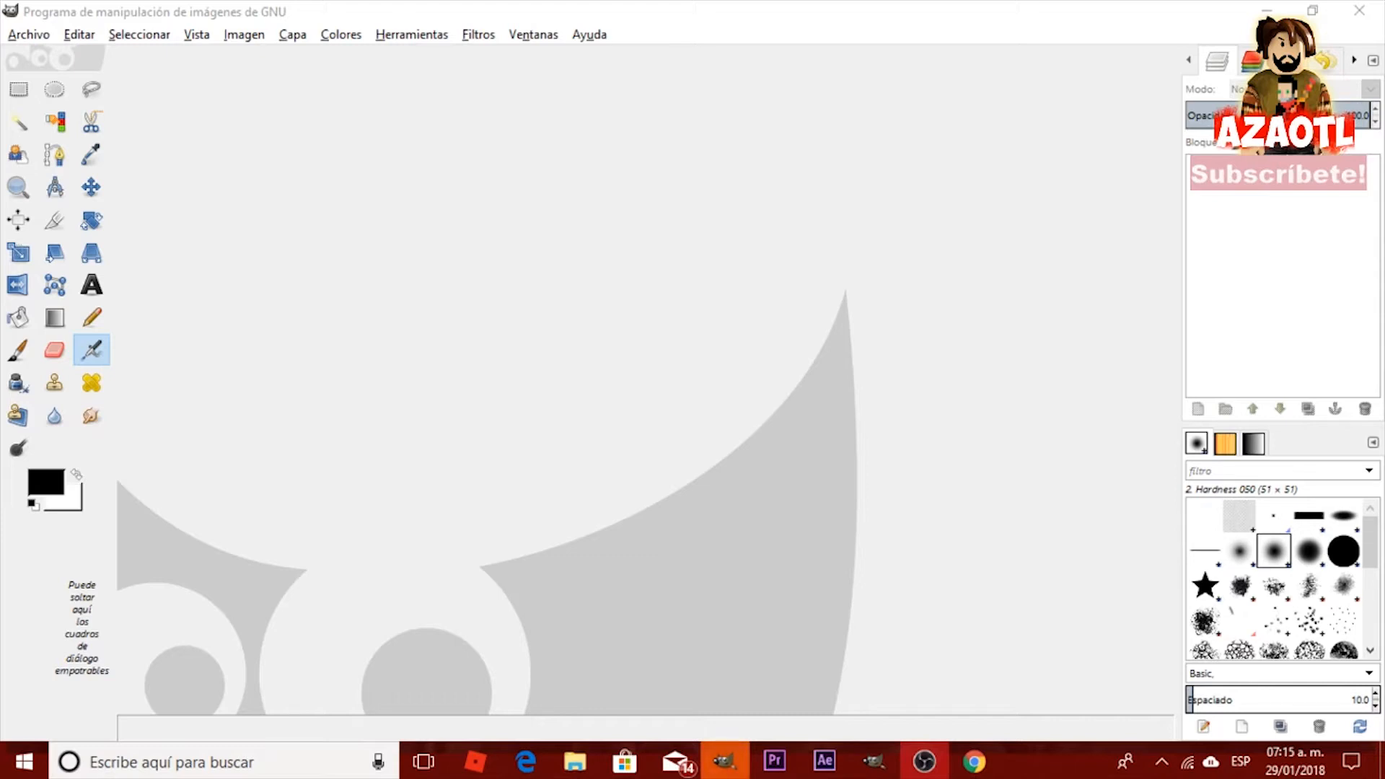
pyautogui.click(794, 357)
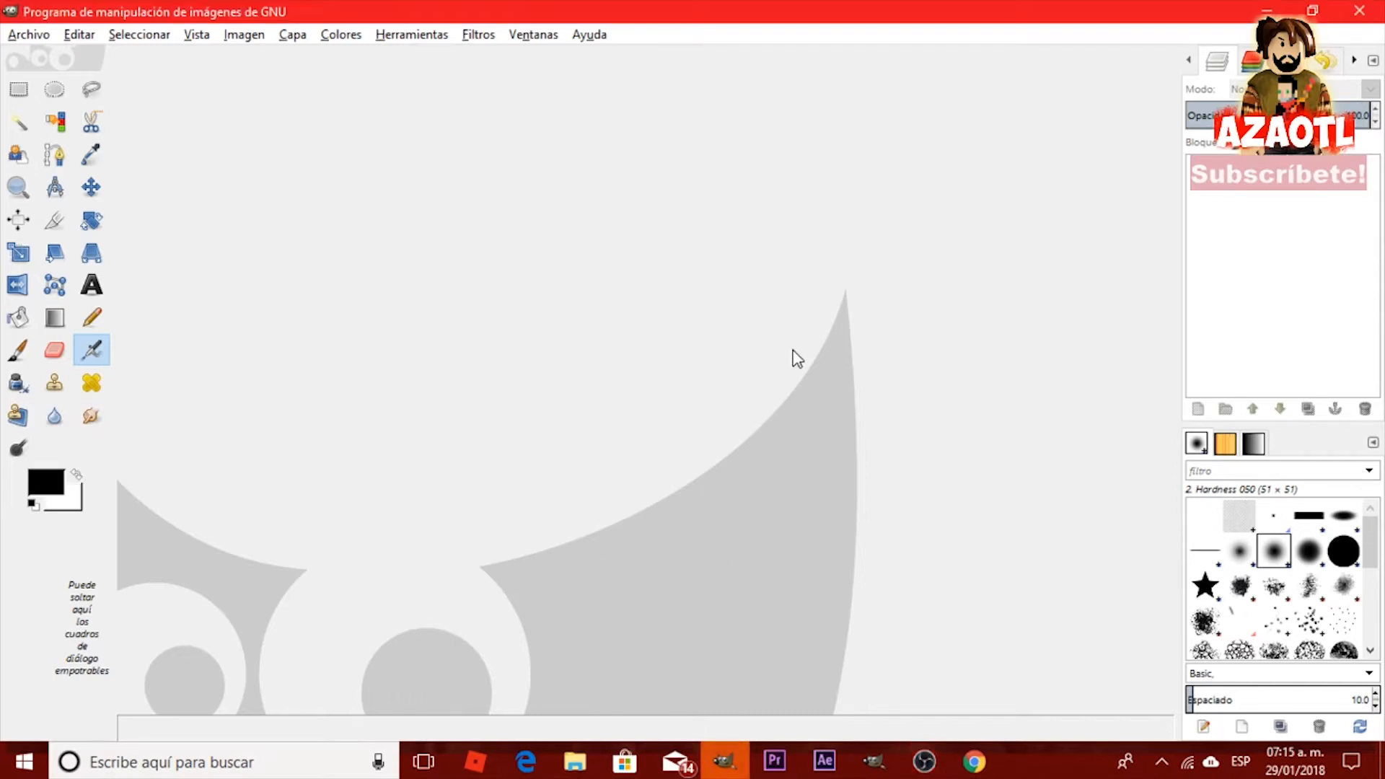
pyautogui.click(575, 762)
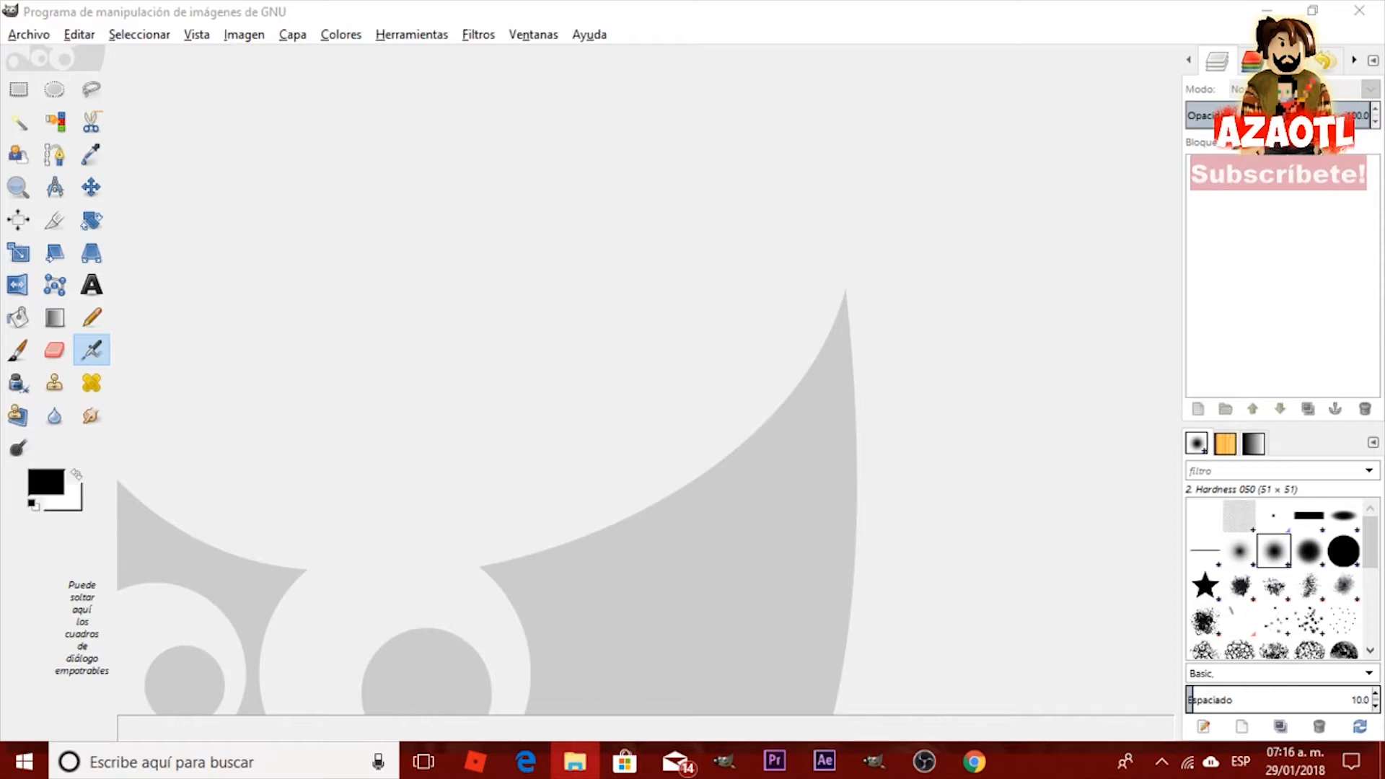
pyautogui.moveTo(724, 762); pyautogui.dragTo(550, 320)
pyautogui.keyDown('ctrl'); pyautogui.scroll(-2, 635, 369); pyautogui.keyUp('ctrl')
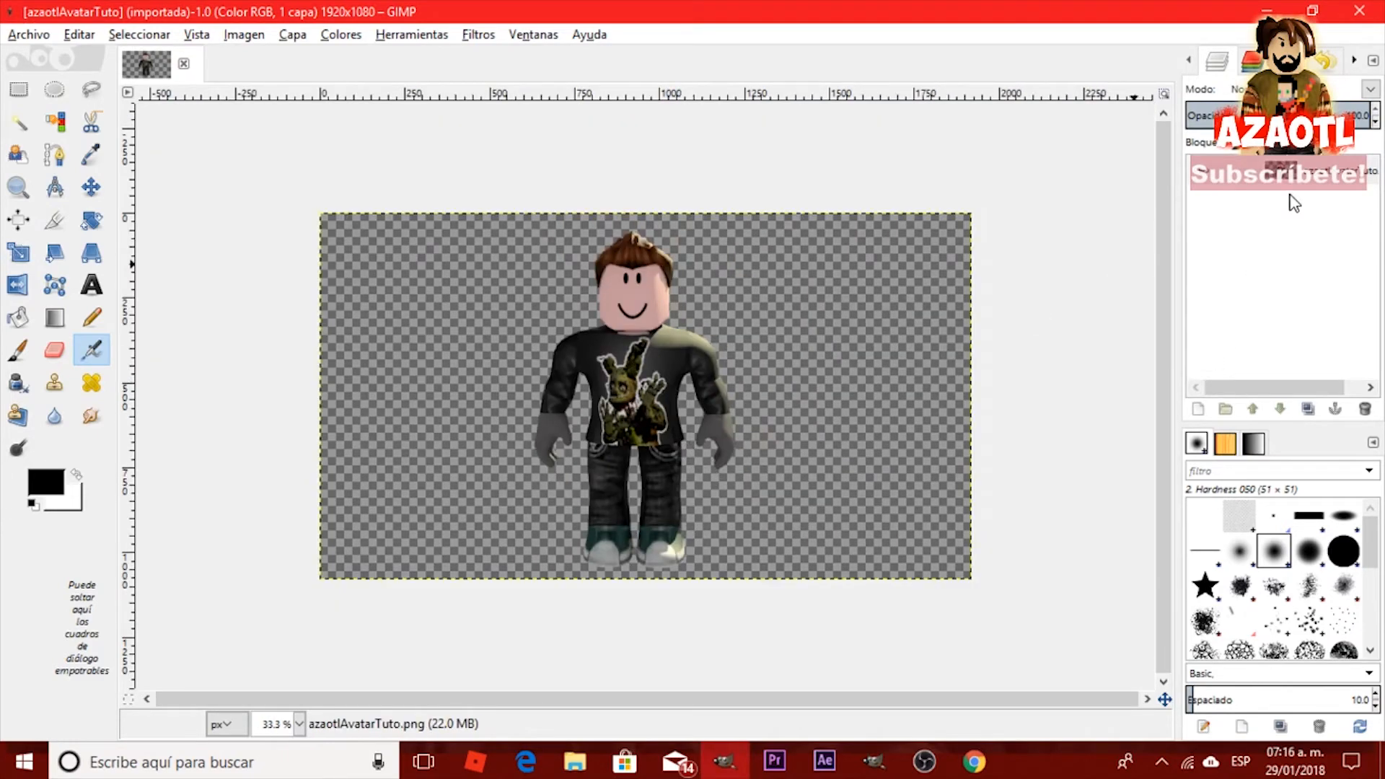
# Switch to Chrome, search Google for "city" and revise the search with the word "crowd".
pyautogui.click(975, 763)
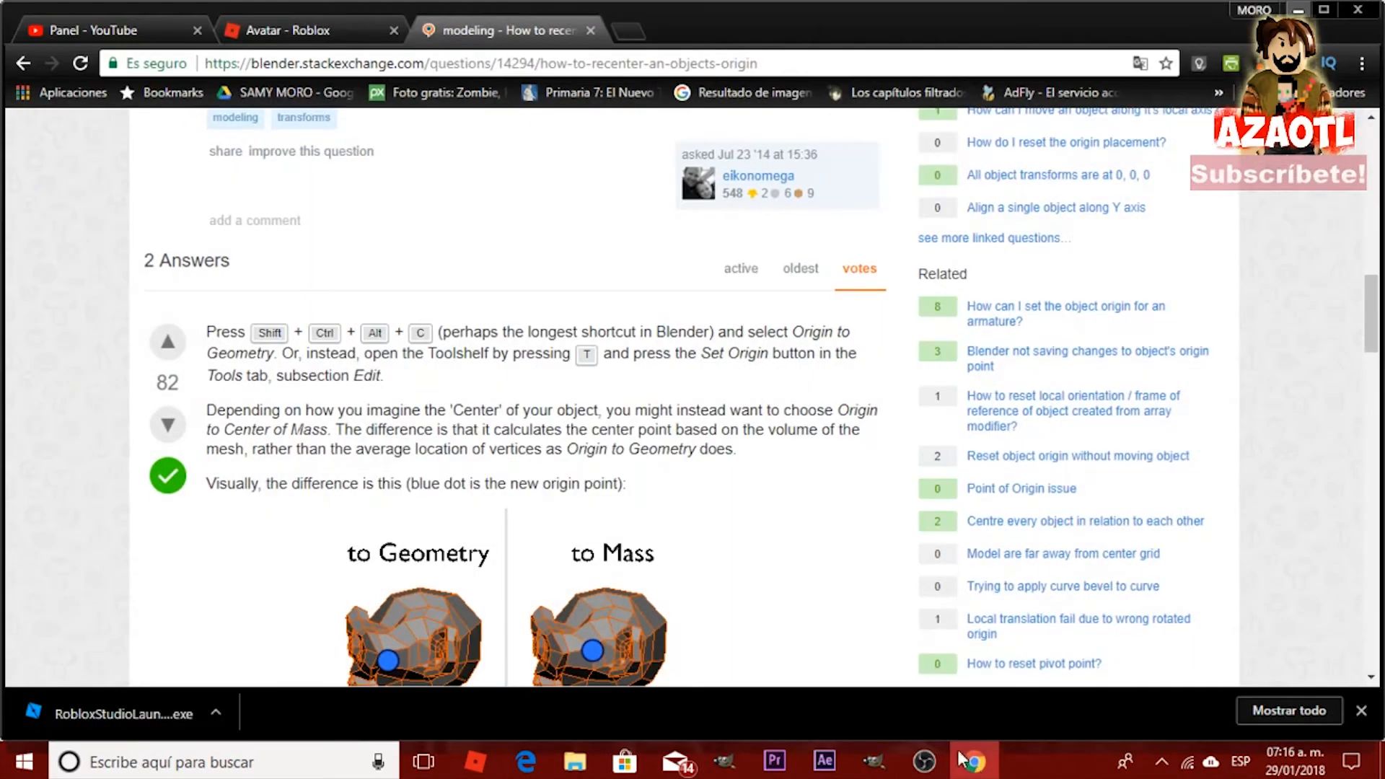
pyautogui.click(430, 62)
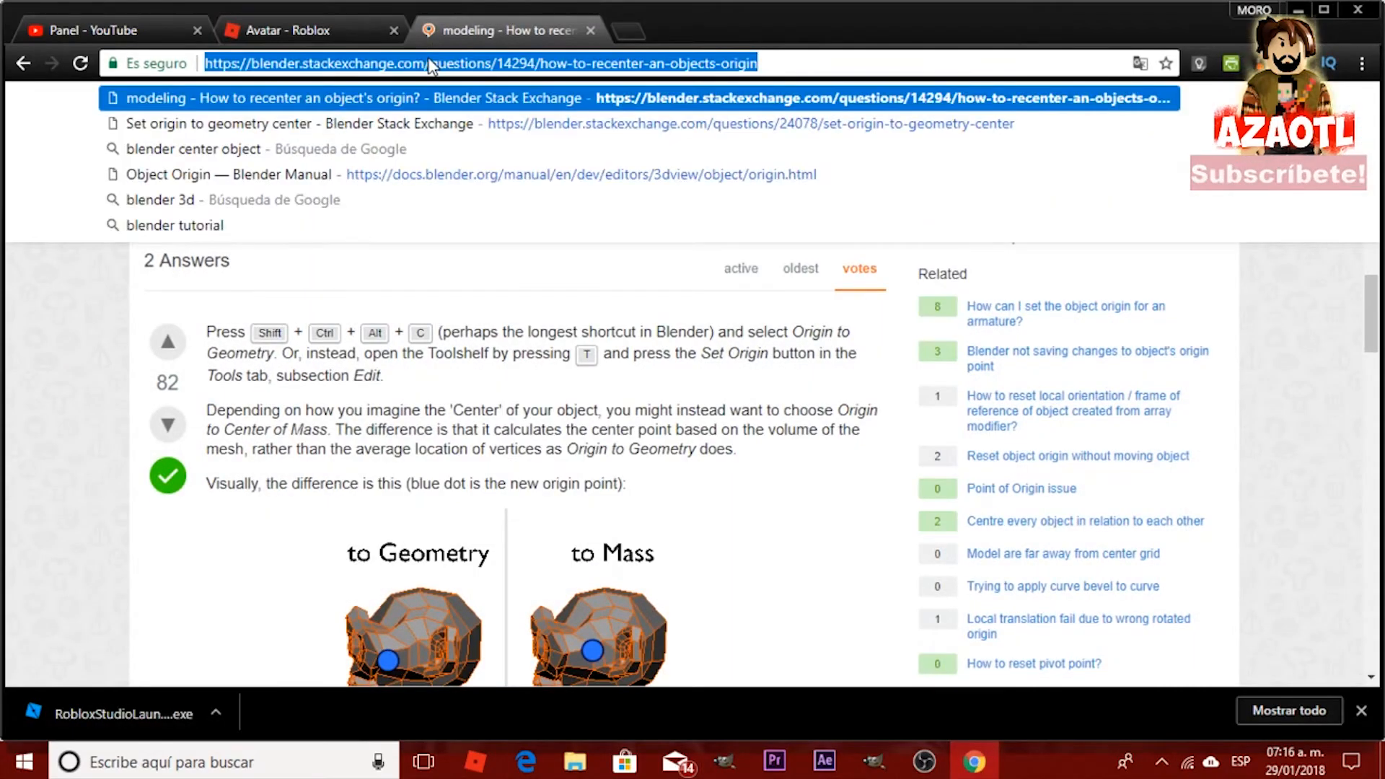
pyautogui.scroll(-5, 521, 345)
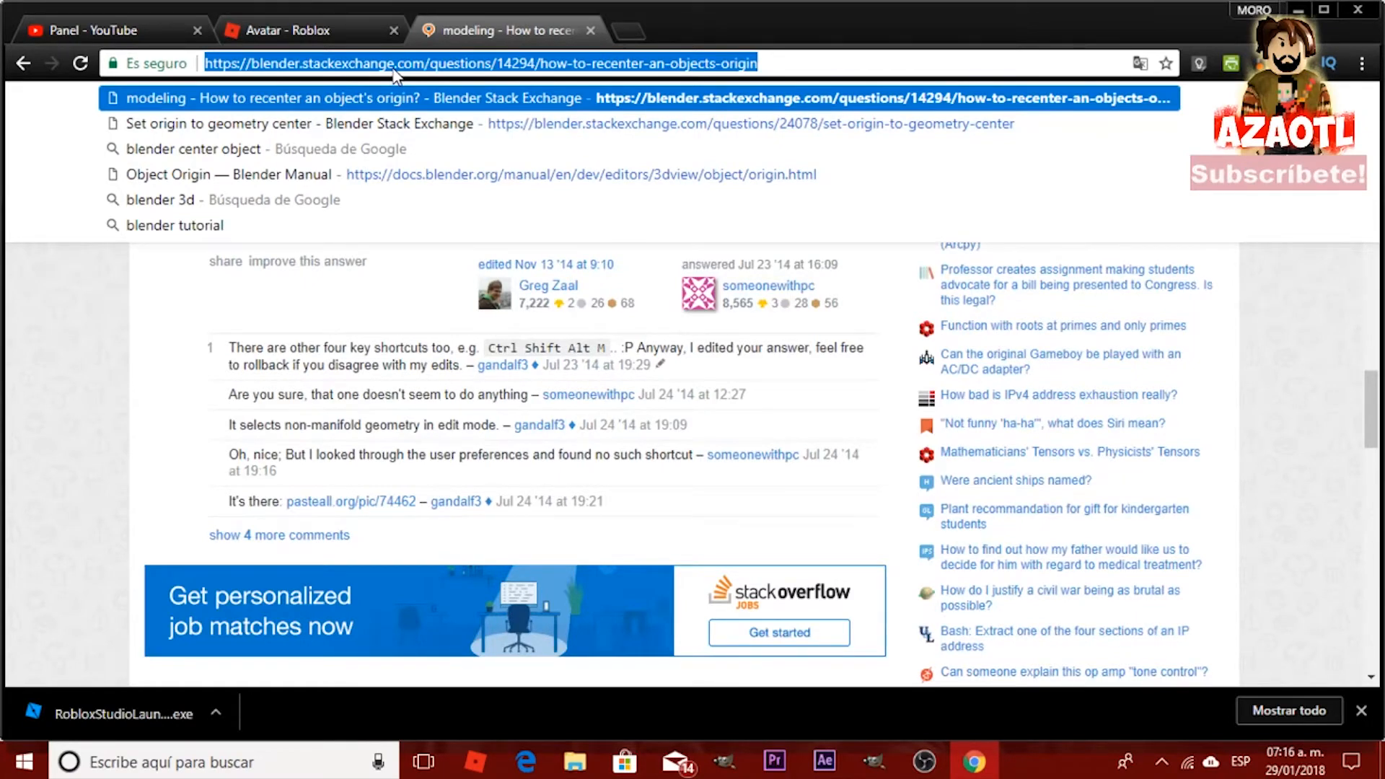
pyautogui.write('city')
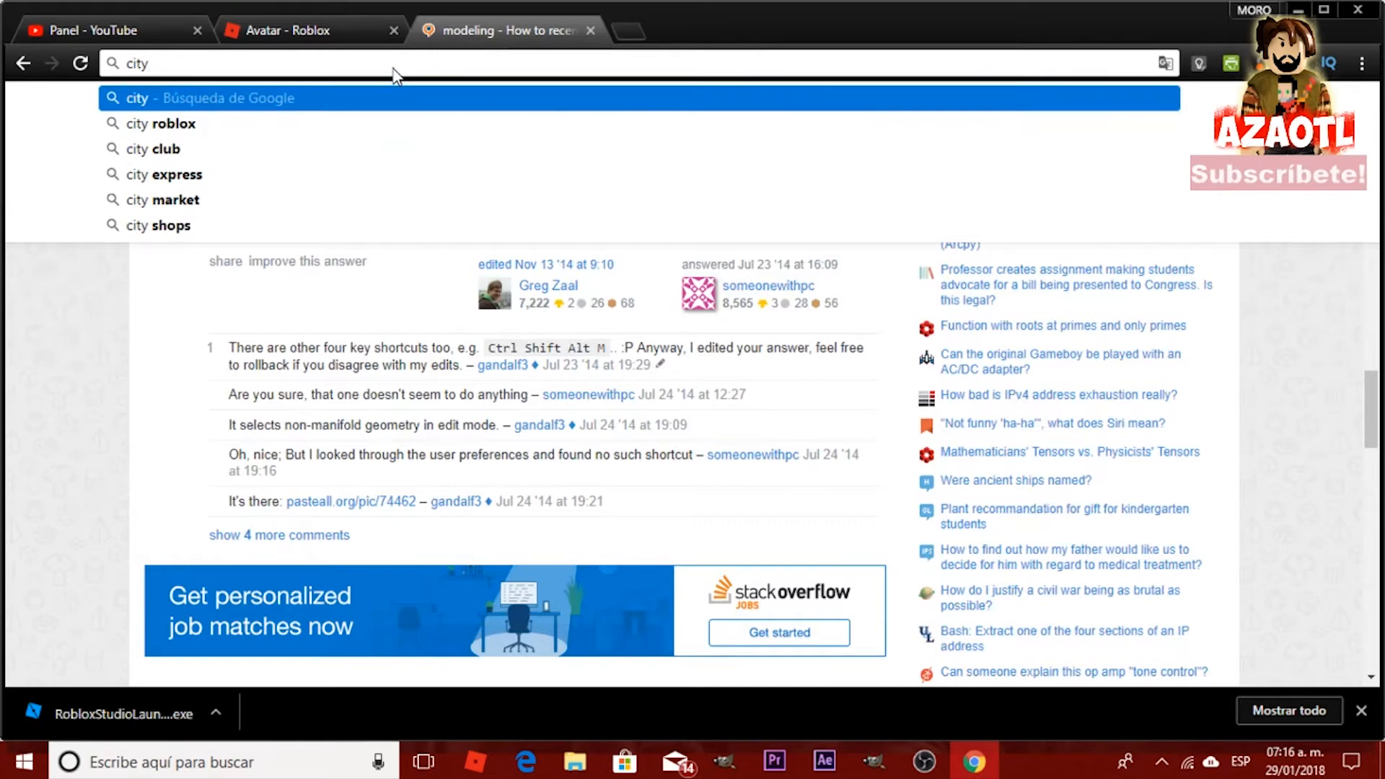
pyautogui.press('Return')
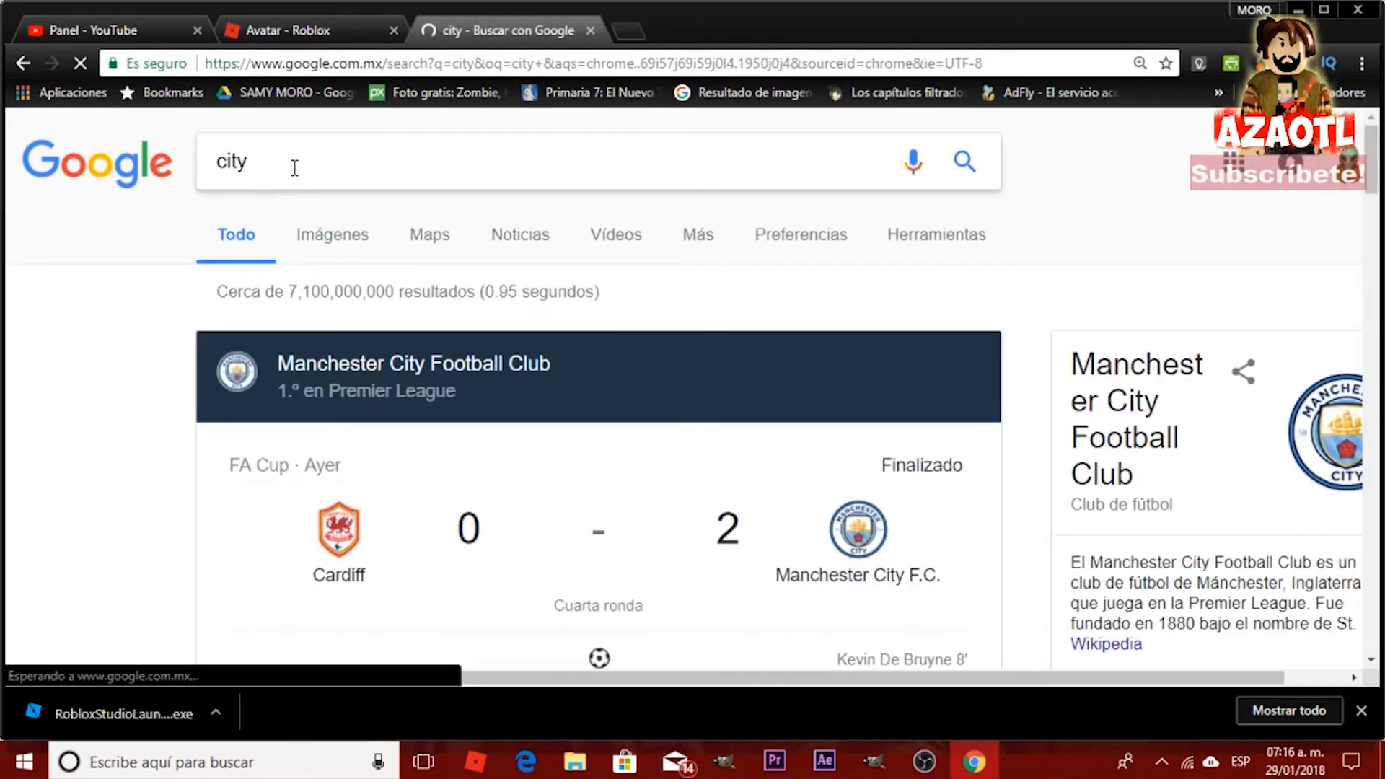
pyautogui.click(294, 168)
pyautogui.write('crowd')
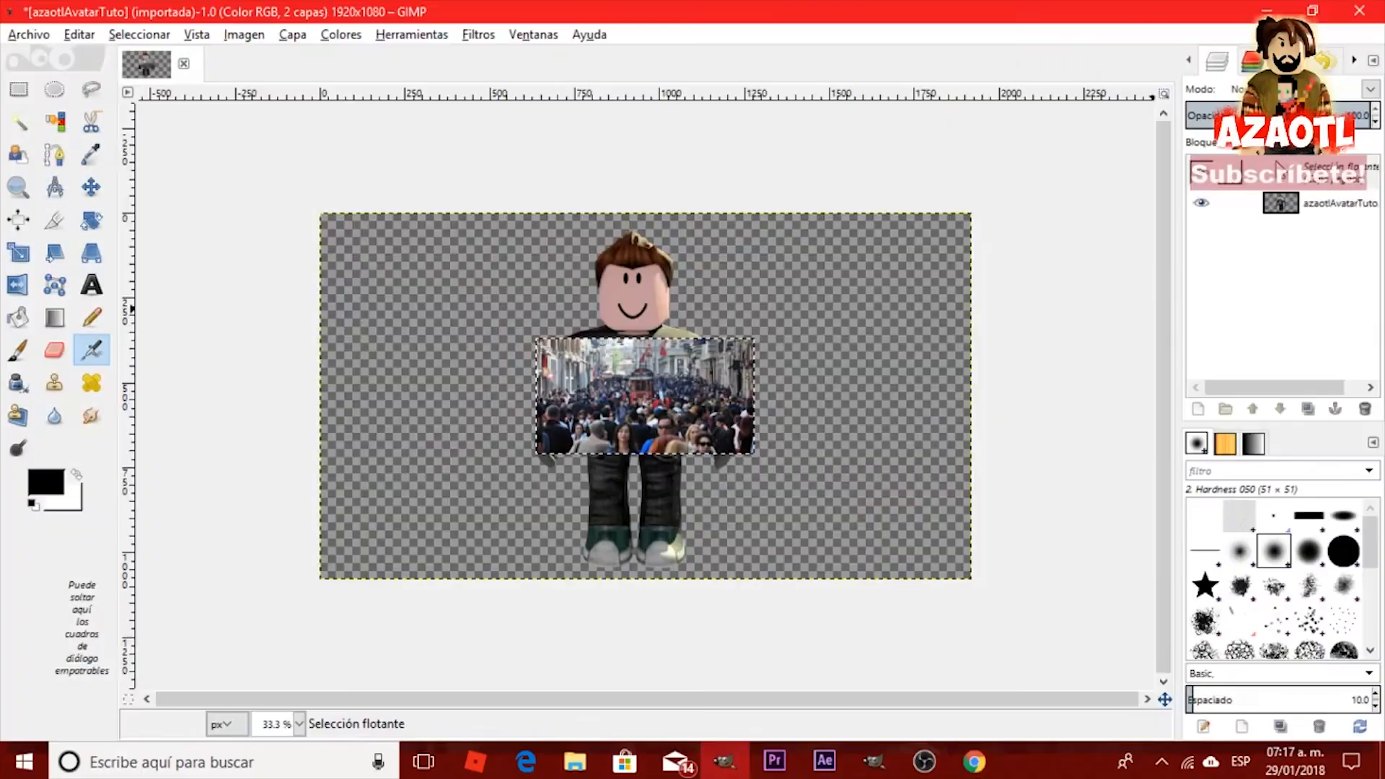
# Scale the pasted crowd photo layer to 2692 × 1436 px so it covers the whole canvas.
pyautogui.rightClick(1212, 174)
pyautogui.click(1208, 204)
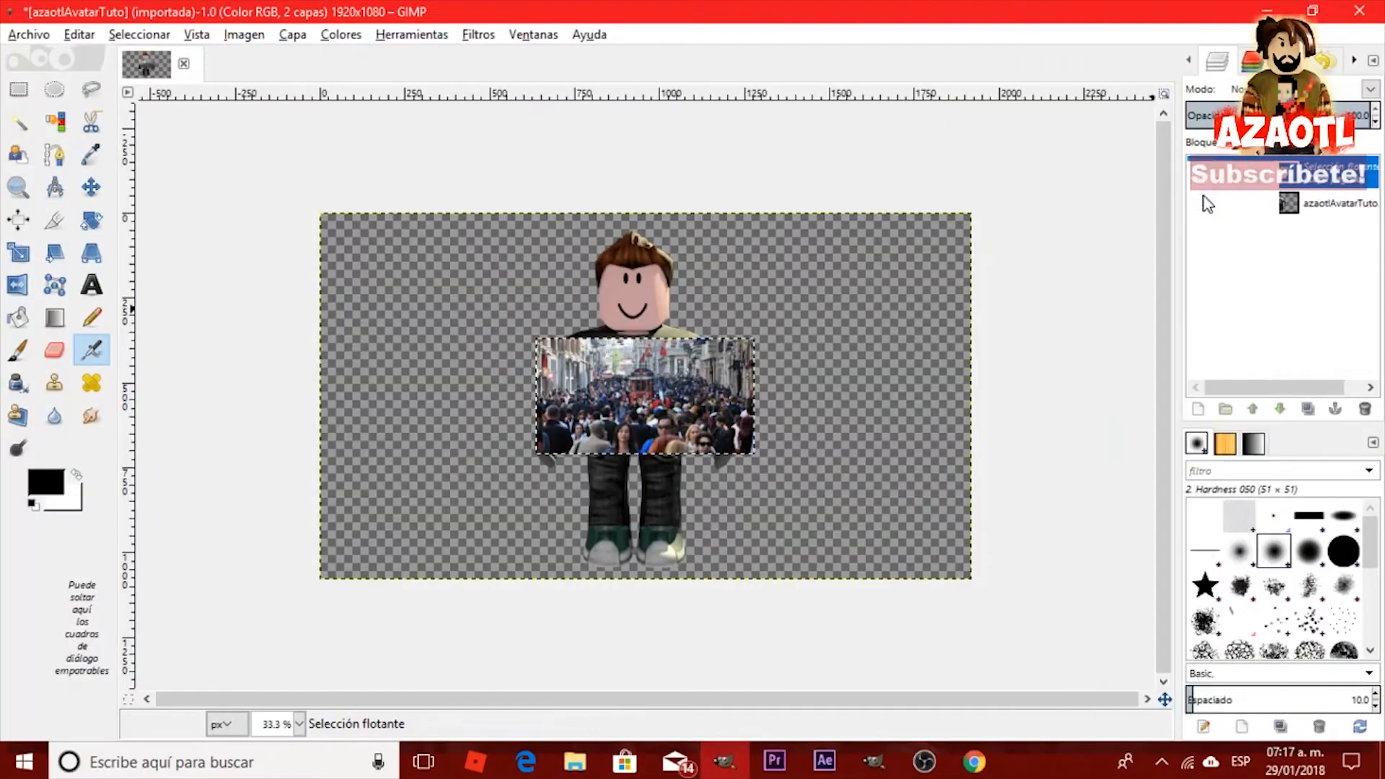
pyautogui.click(18, 252)
pyautogui.click(555, 365)
pyautogui.moveTo(539, 346); pyautogui.dragTo(185, 155)
pyautogui.moveTo(755, 455); pyautogui.dragTo(1097, 638)
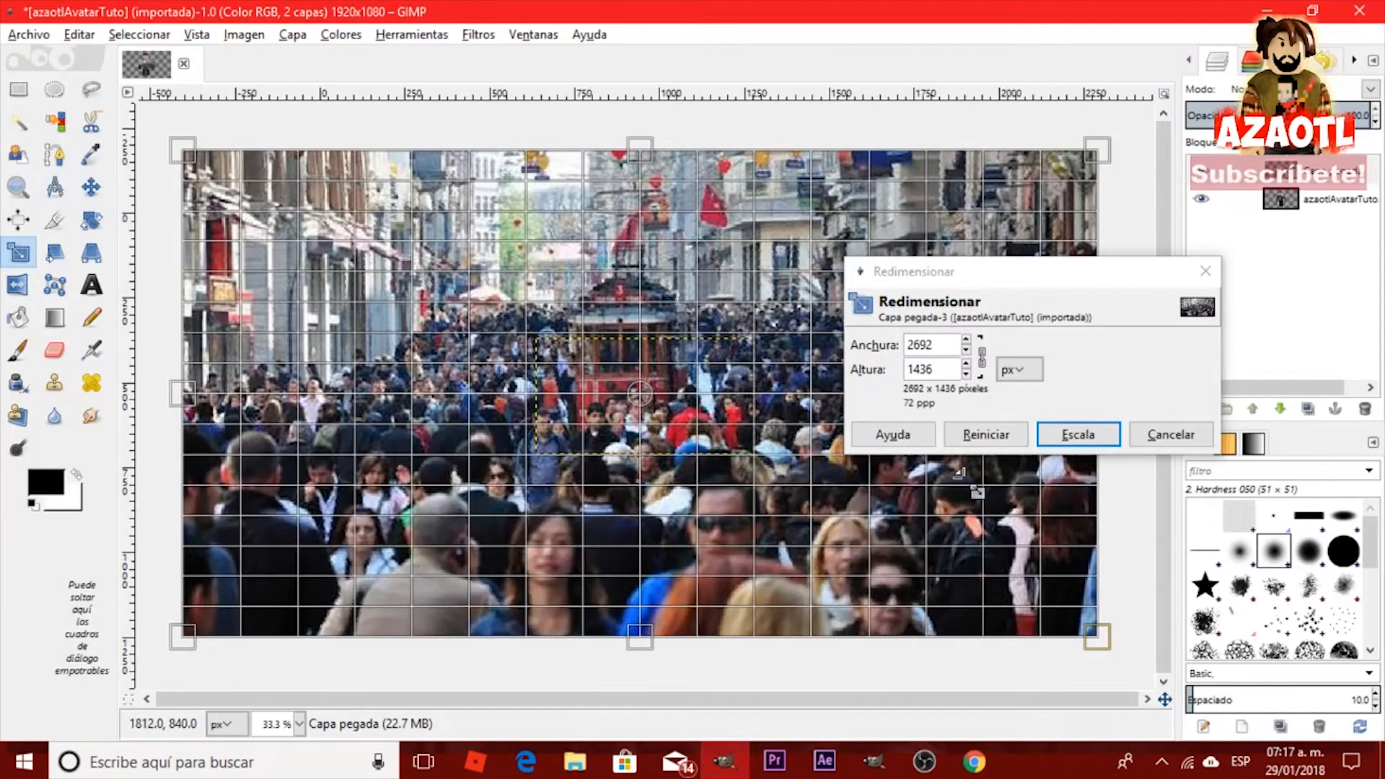
pyautogui.click(1077, 435)
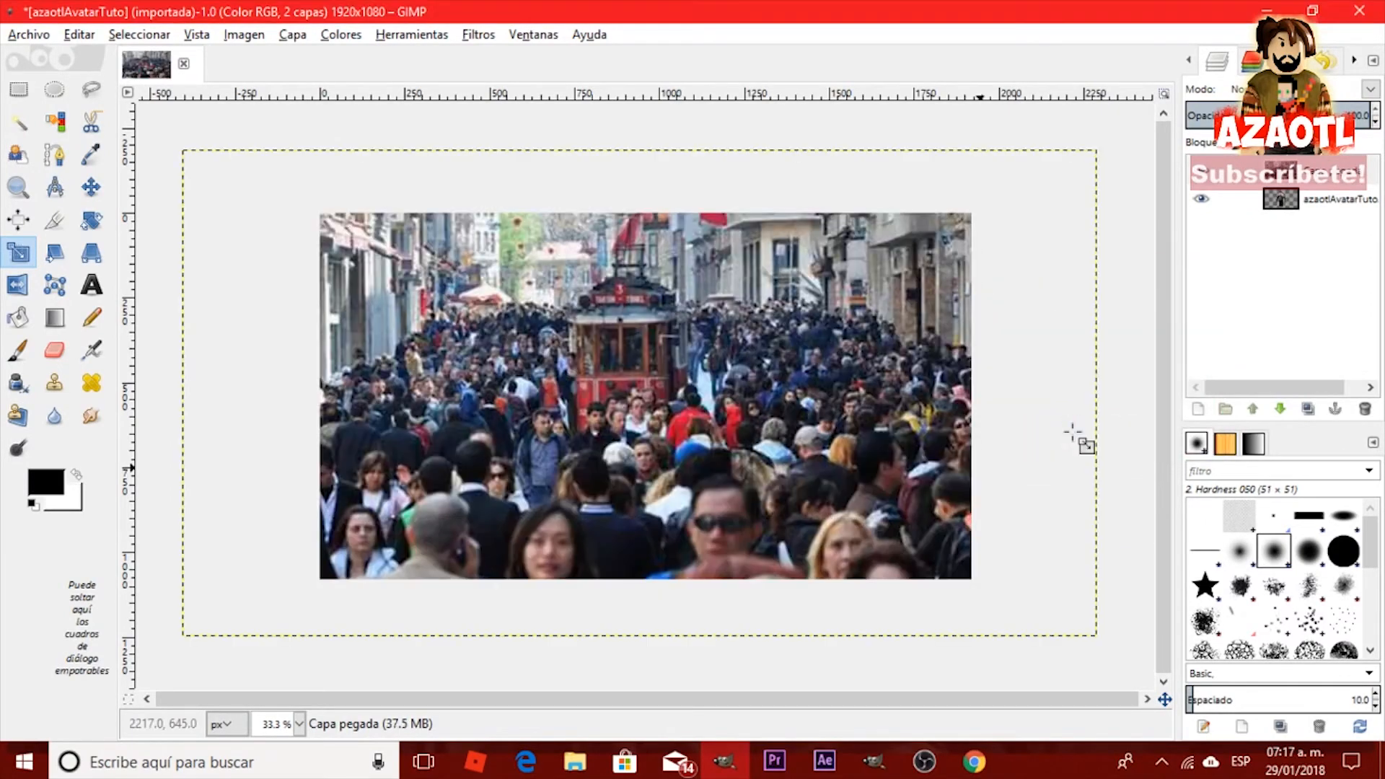
# Apply a Gaussian blur with a 15 px horizontal and vertical radius to the crowd photo layer.
pyautogui.click(478, 34)
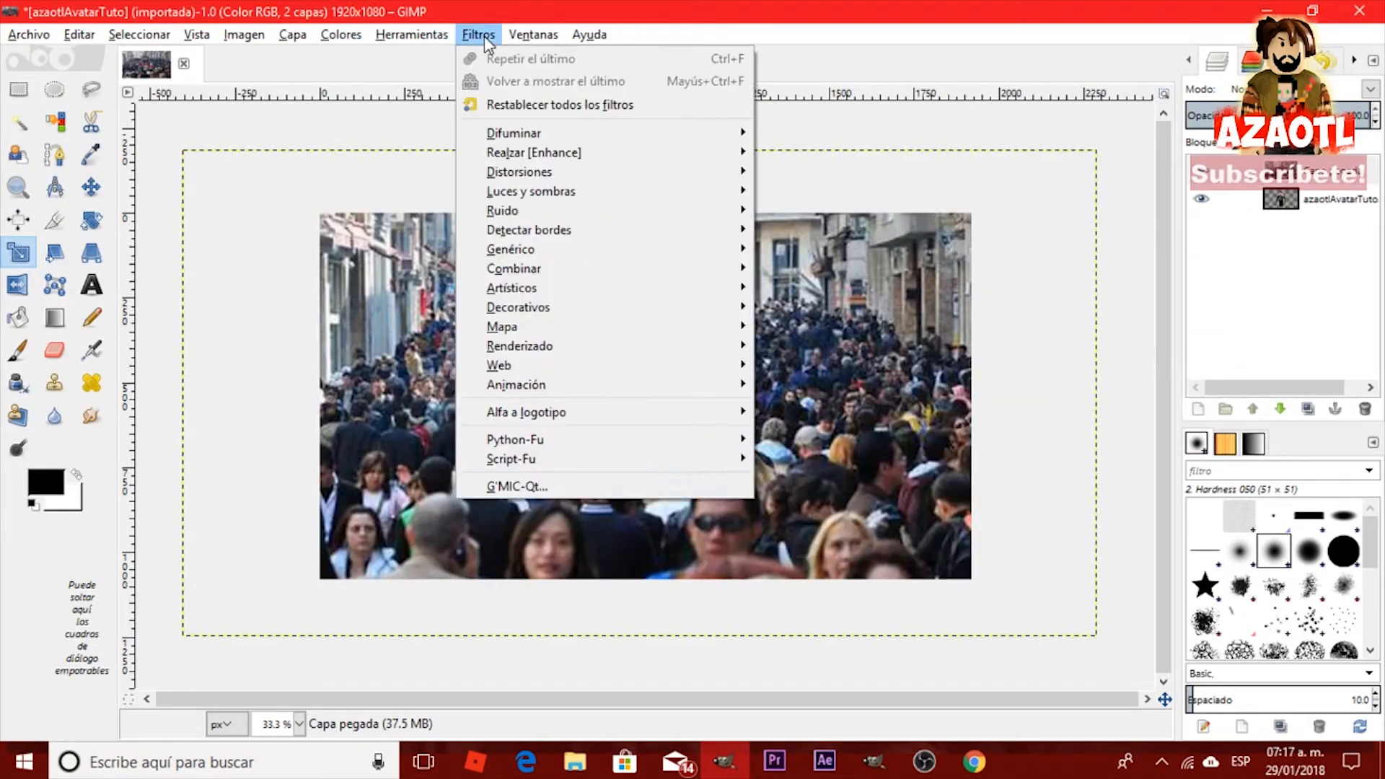
pyautogui.moveTo(544, 132)
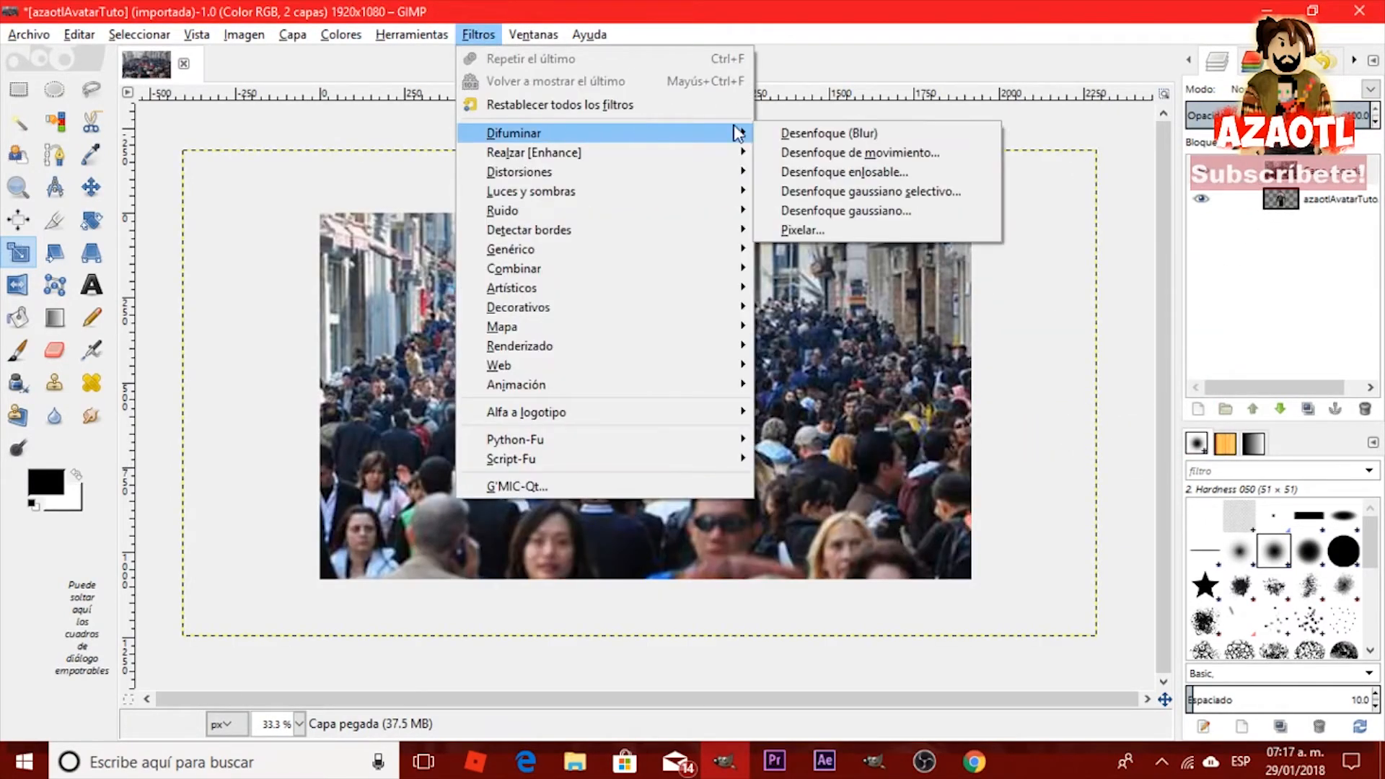
pyautogui.click(841, 225)
pyautogui.scroll(14, 634, 523)
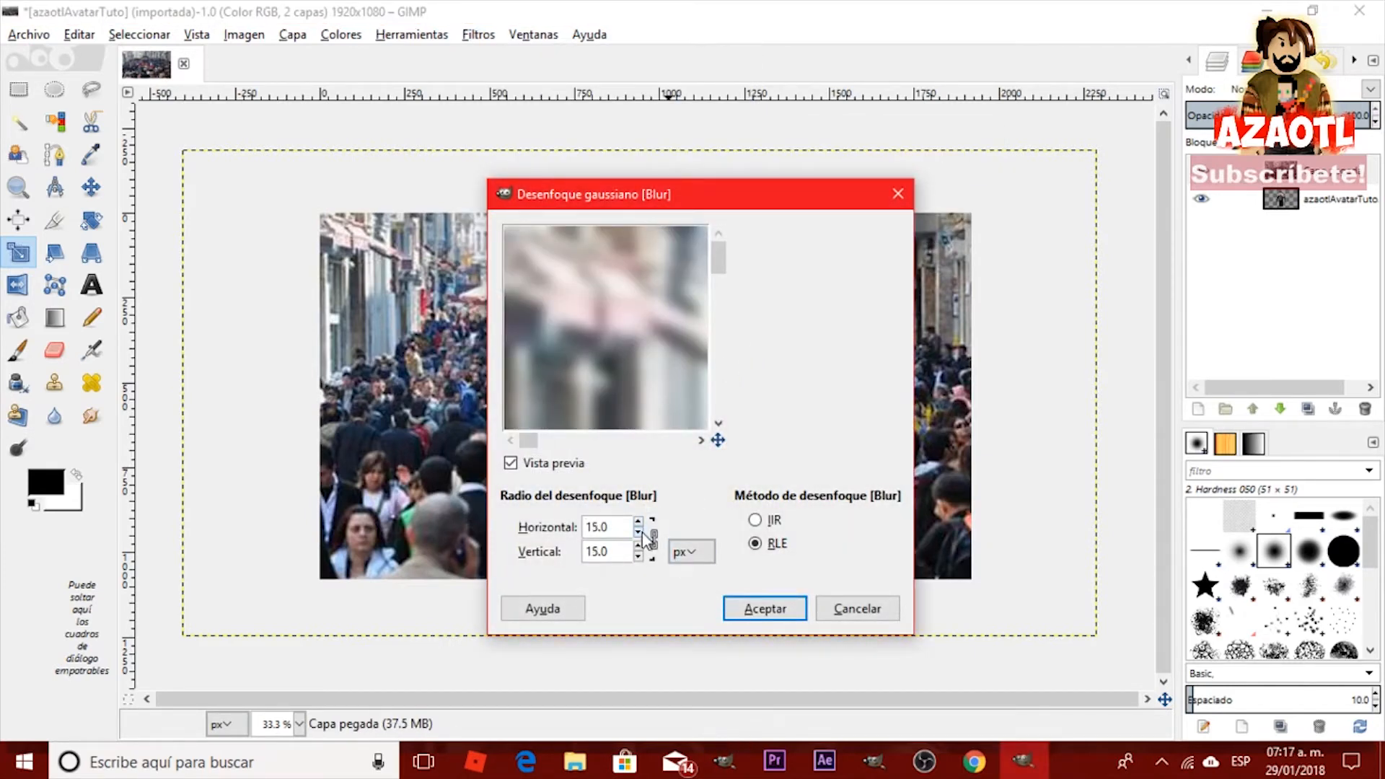
pyautogui.click(761, 609)
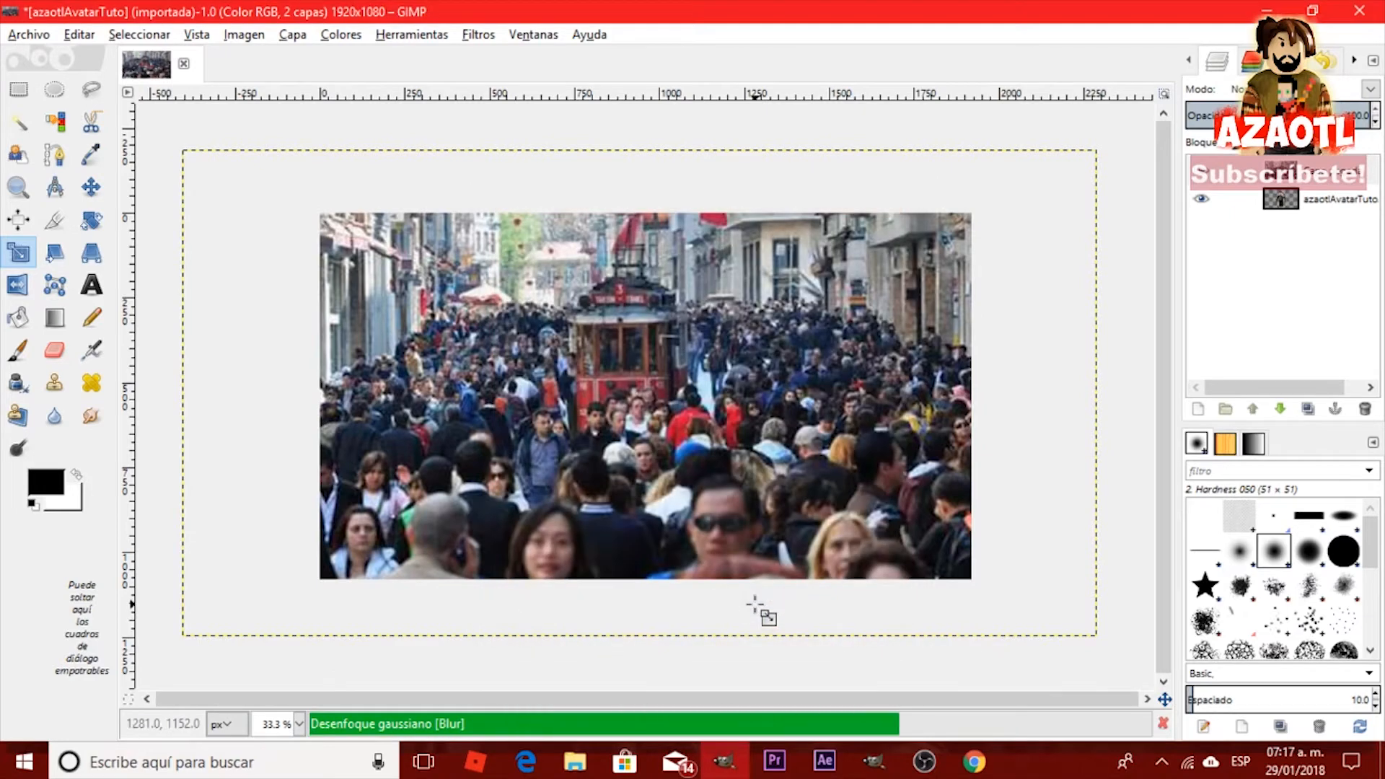
# Raise the character layer above the crowd photo and reposition both the character and the photo slightly on the canvas.
pyautogui.moveTo(1278, 202); pyautogui.dragTo(1284, 166)
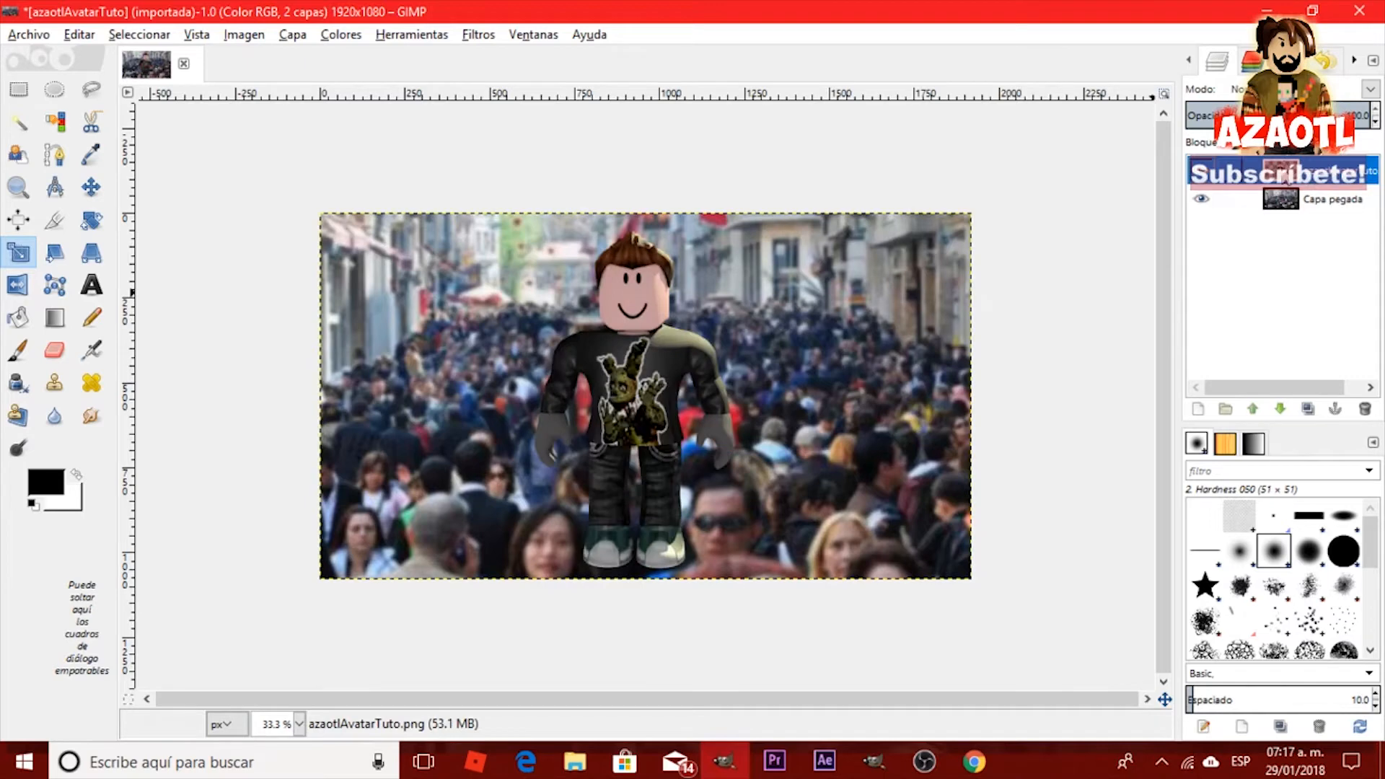
pyautogui.click(1280, 204)
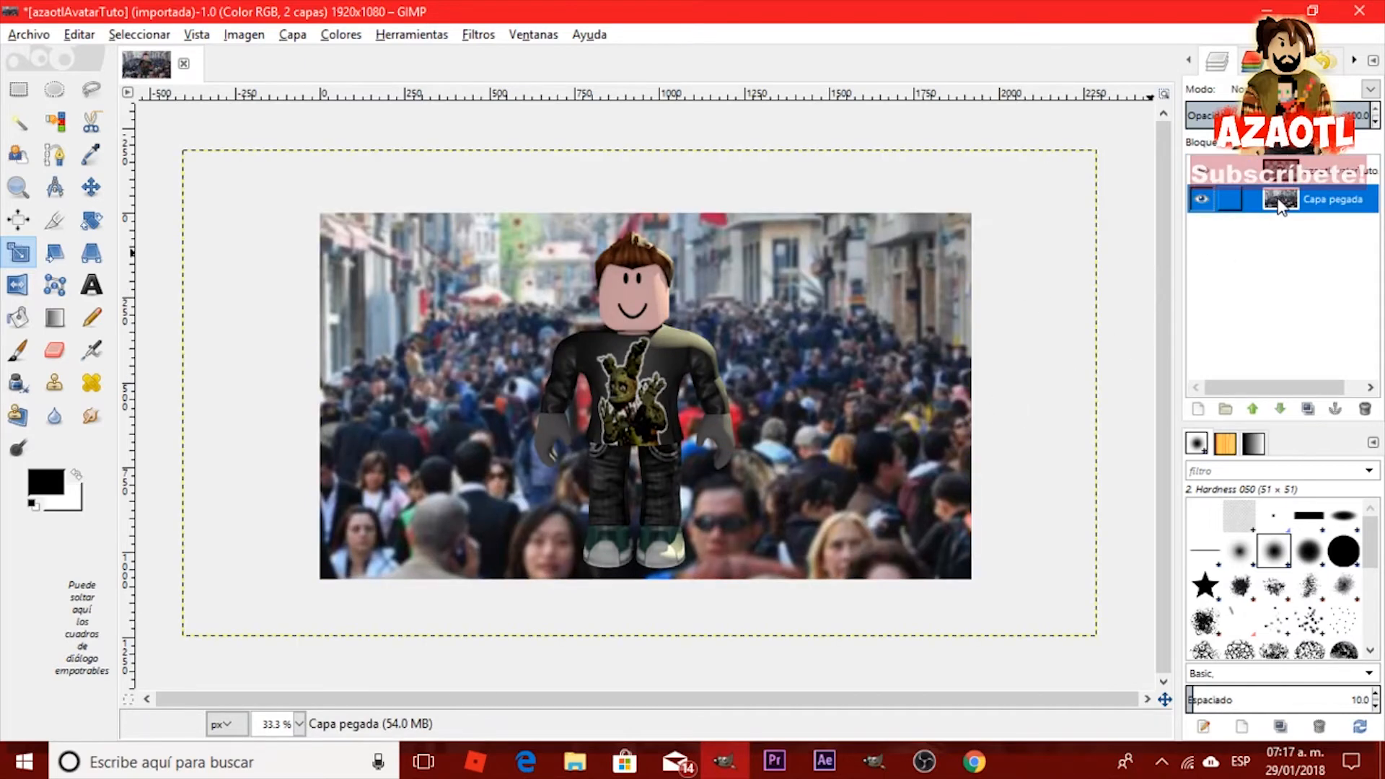
pyautogui.press('m')
pyautogui.moveTo(672, 363)
pyautogui.mouseDown()
pyautogui.moveTo(660, 507)
pyautogui.moveTo(674, 555)
pyautogui.moveTo(665, 348)
pyautogui.mouseUp()
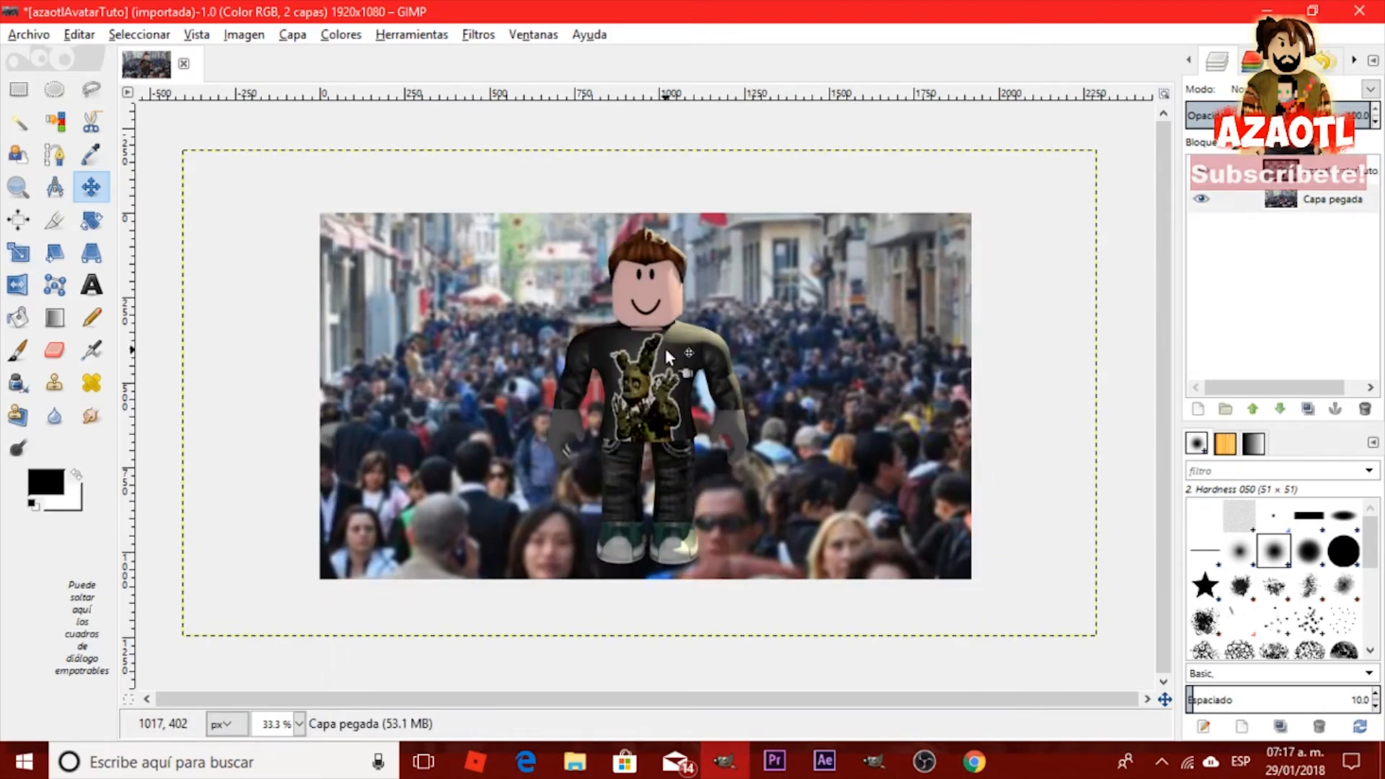
pyautogui.moveTo(1055, 575)
pyautogui.mouseDown()
pyautogui.moveTo(1049, 547)
pyautogui.moveTo(1049, 560)
pyautogui.mouseUp()
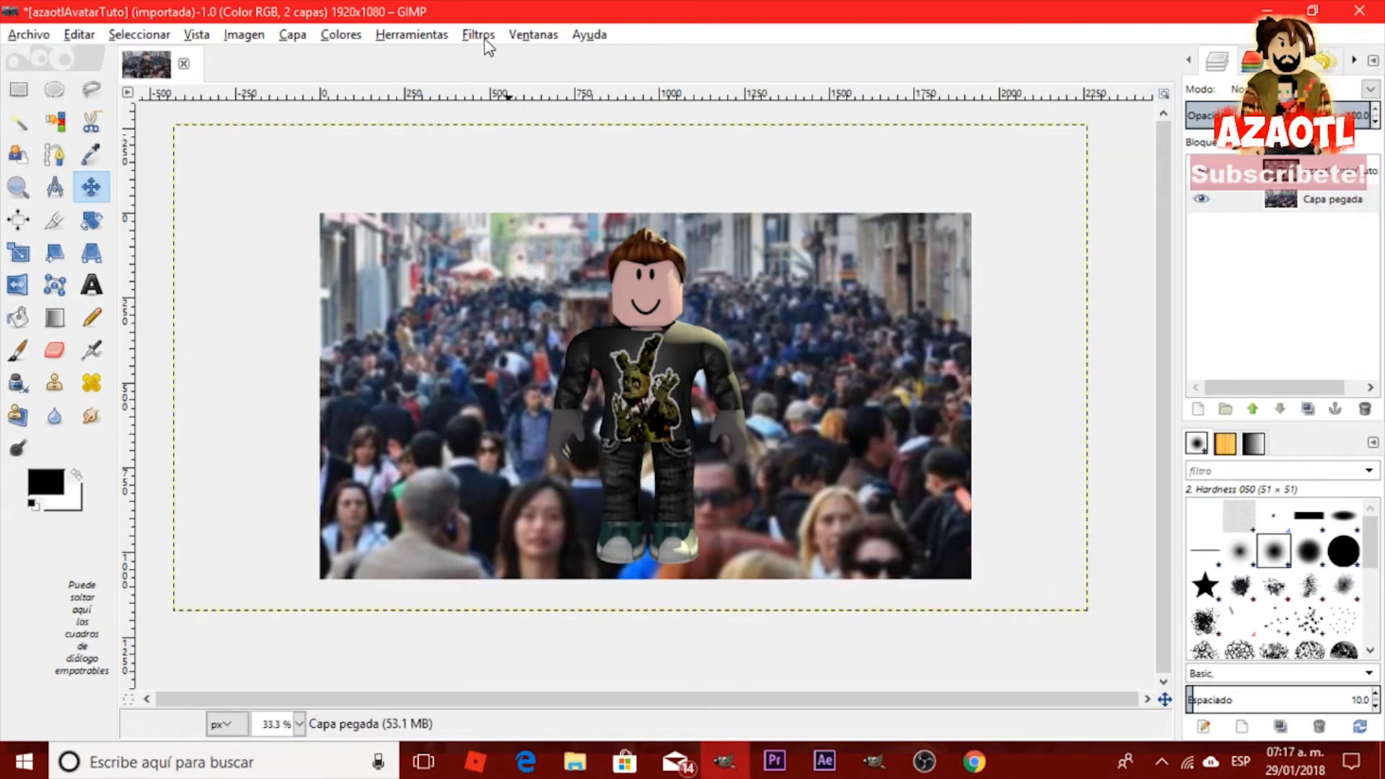
# Adjust the crowd photo layer's color levels slightly.
pyautogui.click(356, 41)
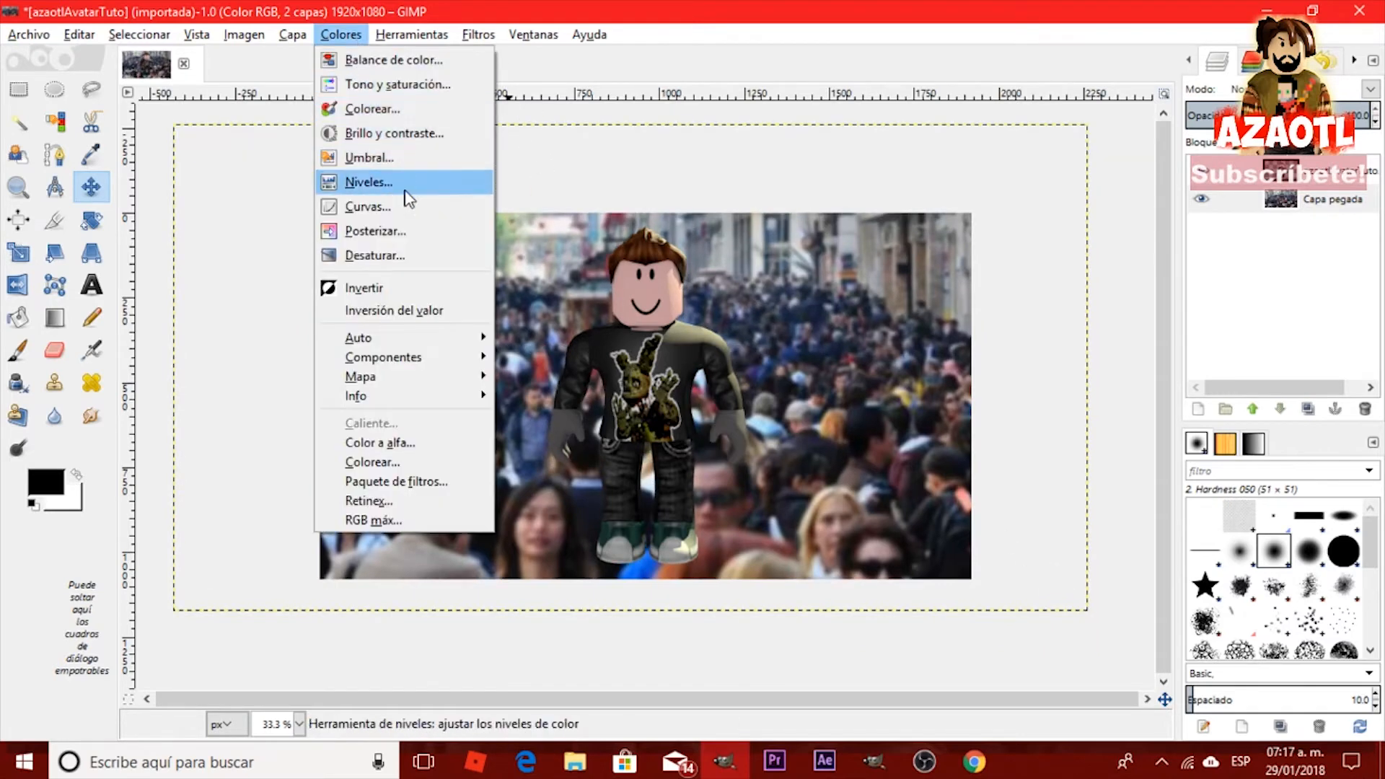
pyautogui.click(408, 199)
pyautogui.moveTo(1108, 396)
pyautogui.mouseDown()
pyautogui.moveTo(1138, 419)
pyautogui.moveTo(1095, 392)
pyautogui.mouseUp()
pyautogui.click(1172, 624)
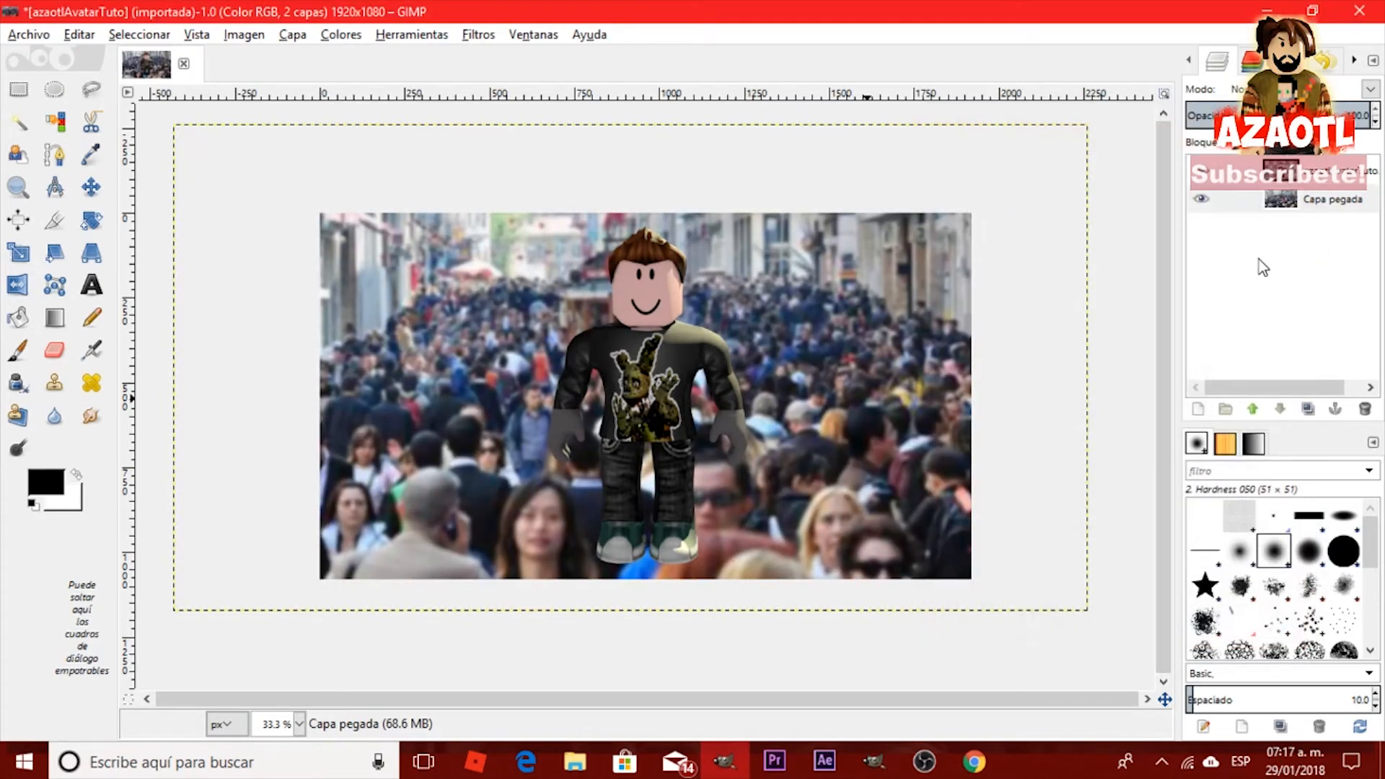
# Draw a black-to-white gradient across the crowd photo layer and leave the layer visible.
pyautogui.click(1279, 202)
pyautogui.keyDown('shift'); pyautogui.click(1208, 204); pyautogui.keyUp('shift')
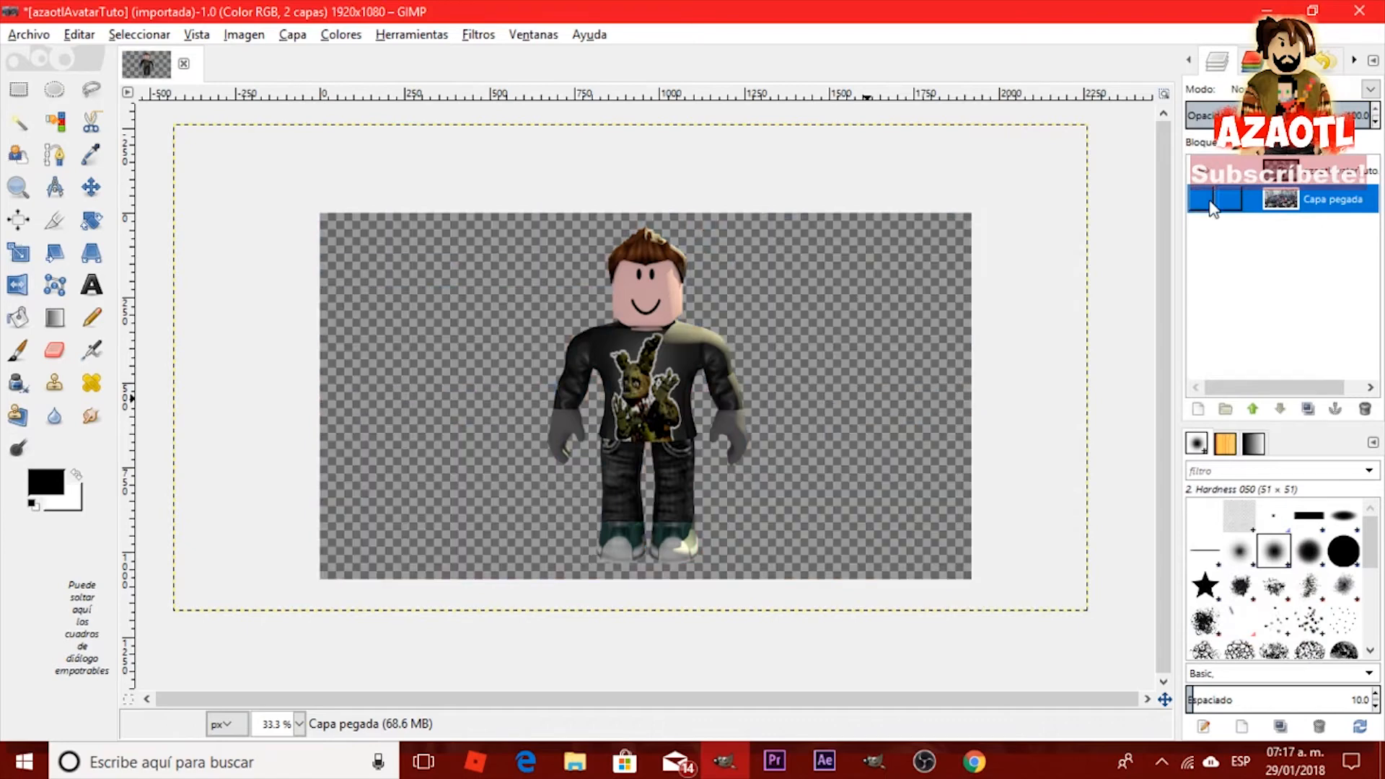
pyautogui.click(54, 317)
pyautogui.moveTo(361, 268); pyautogui.dragTo(962, 446)
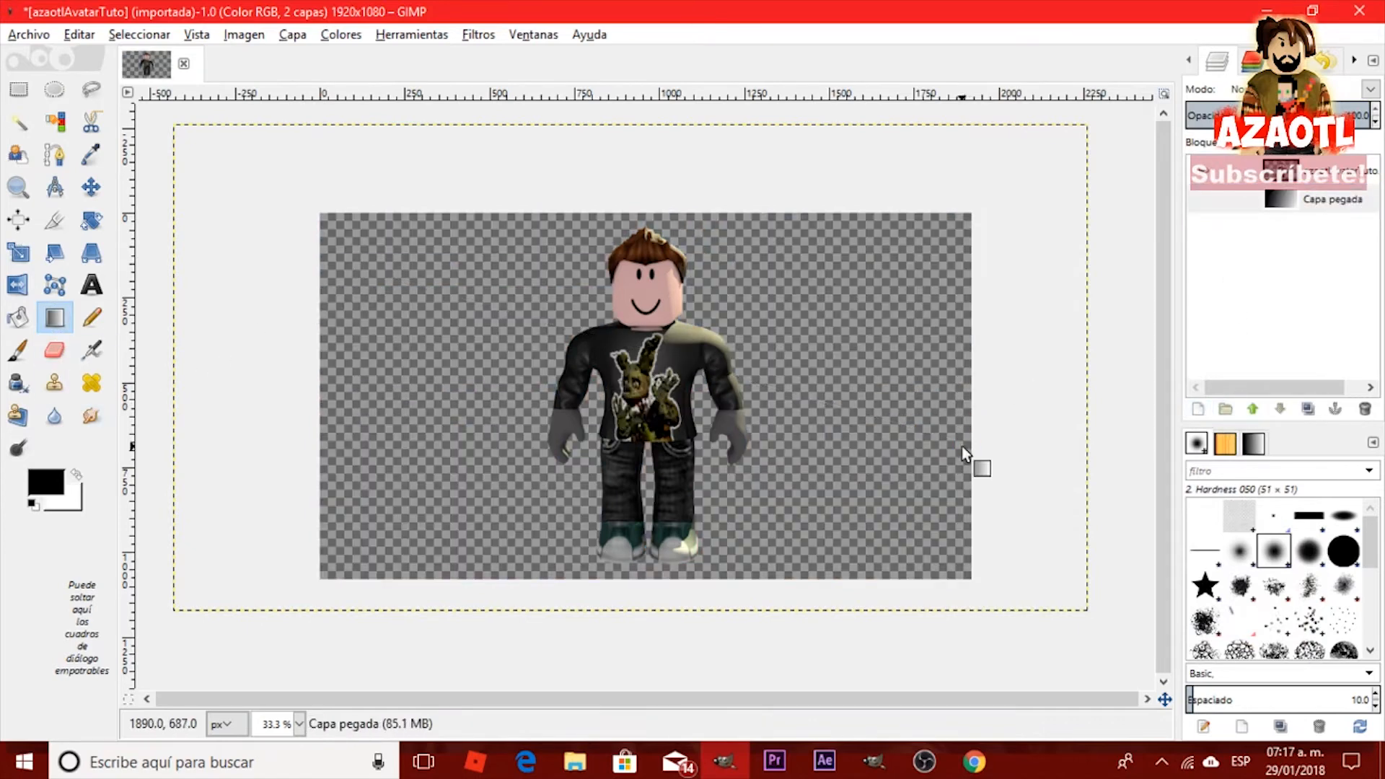
pyautogui.click(1202, 199)
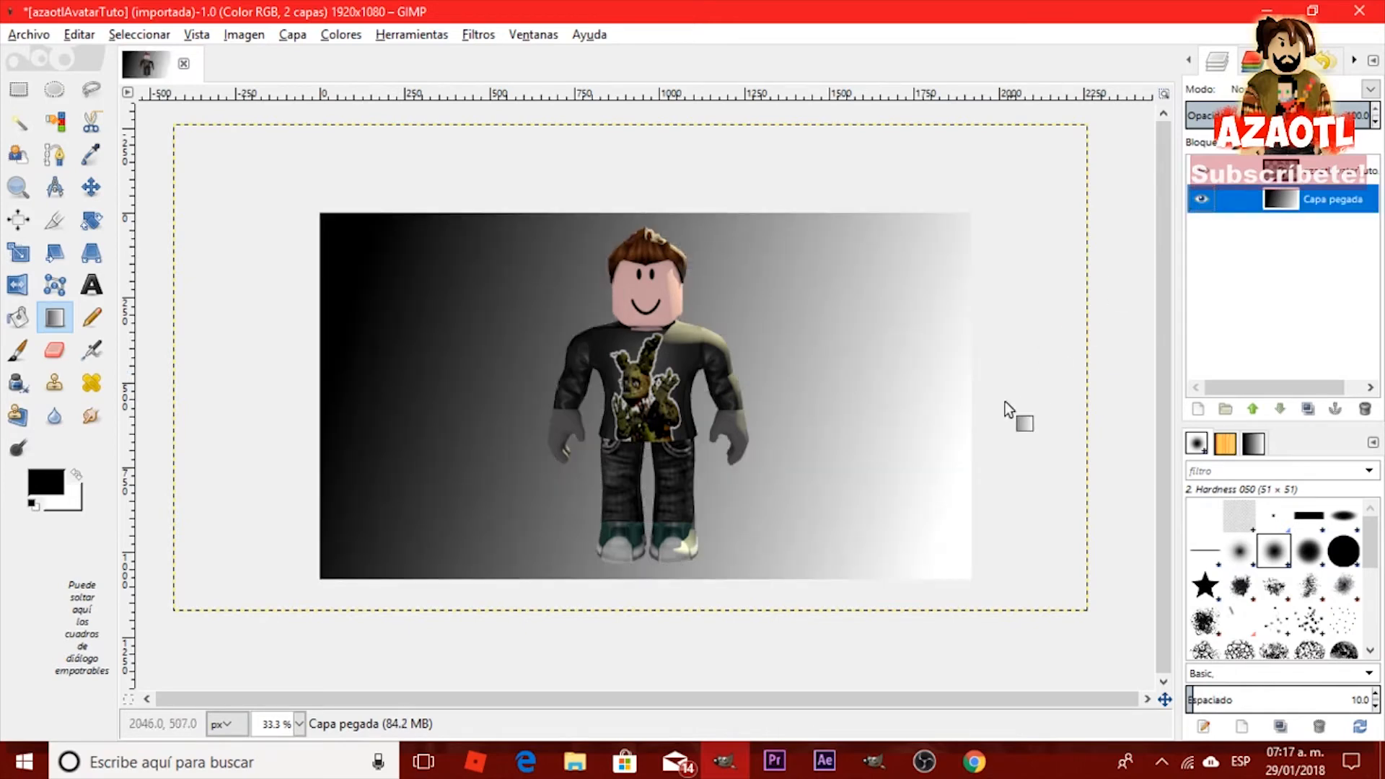
# Set the foreground color to salmon pink fb8080 and fill the pasted background layer with it.
pyautogui.click(53, 497)
pyautogui.click(287, 332)
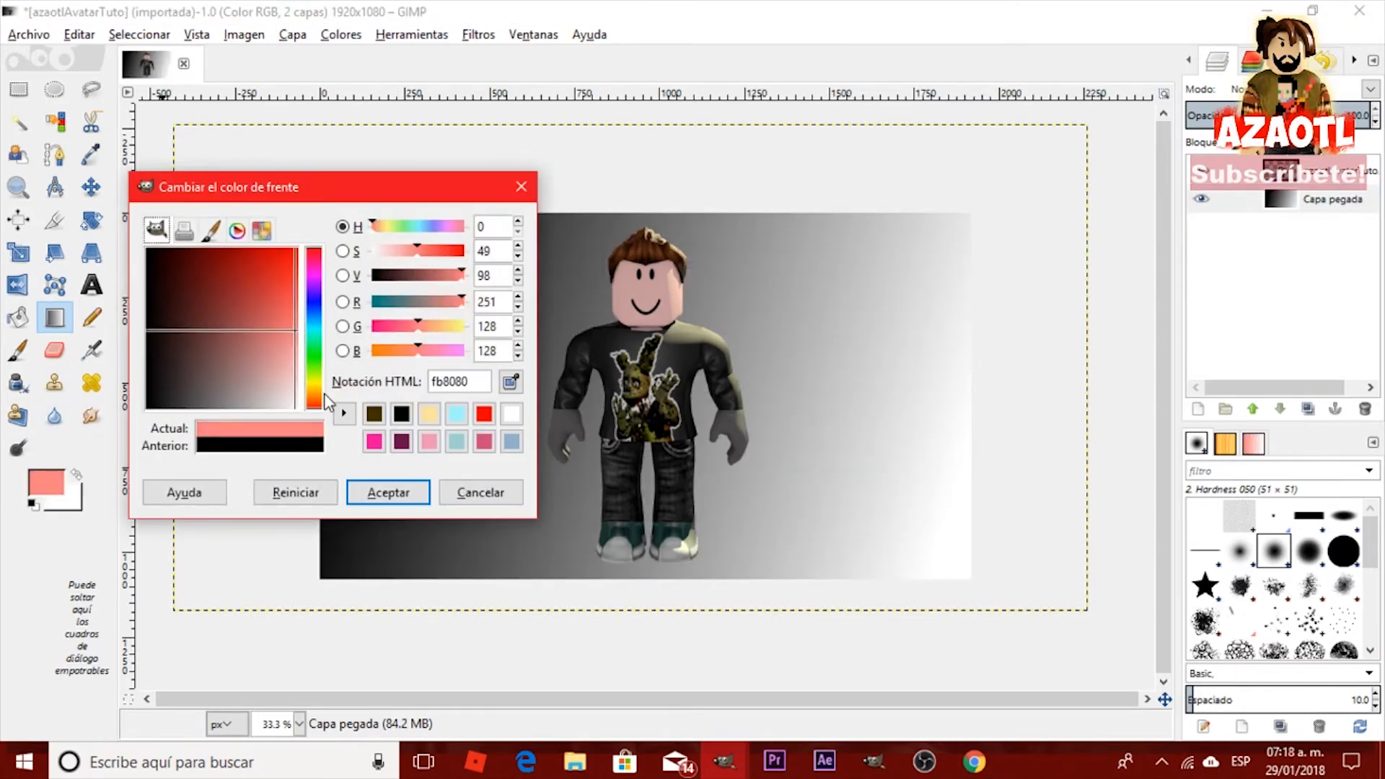
pyautogui.click(386, 492)
pyautogui.click(78, 34)
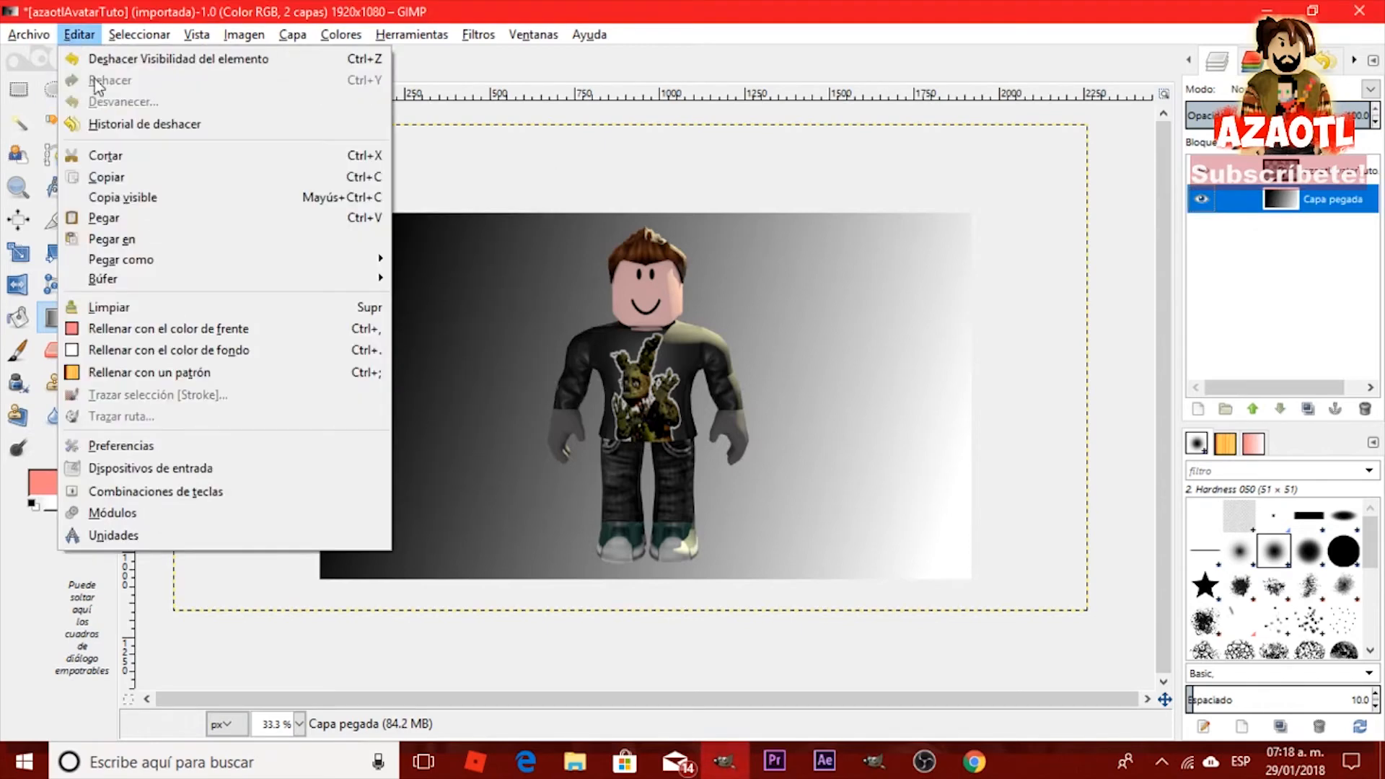
pyautogui.click(195, 324)
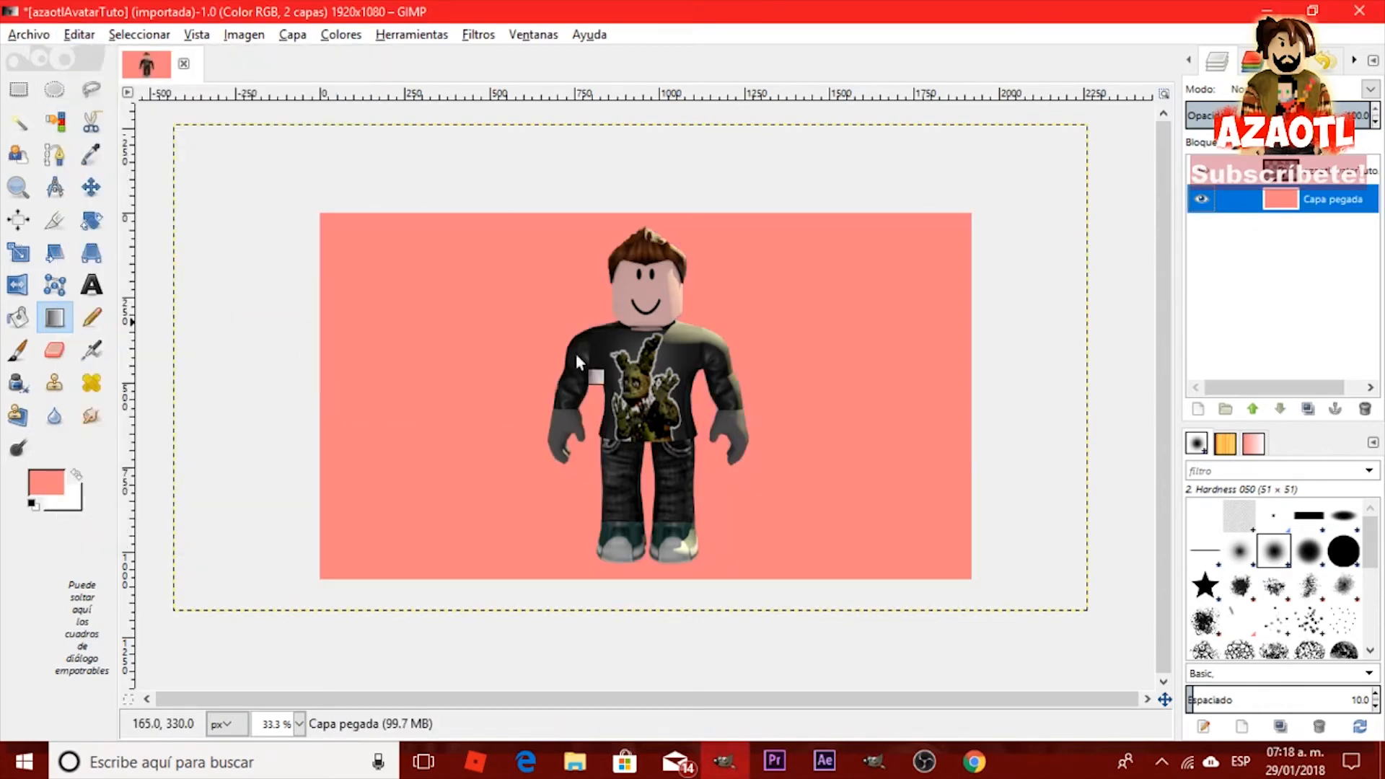
# Add the text "Azaotl, Please LIKE" starting in the upper-left area of the image.
pyautogui.click(91, 285)
pyautogui.click(388, 312)
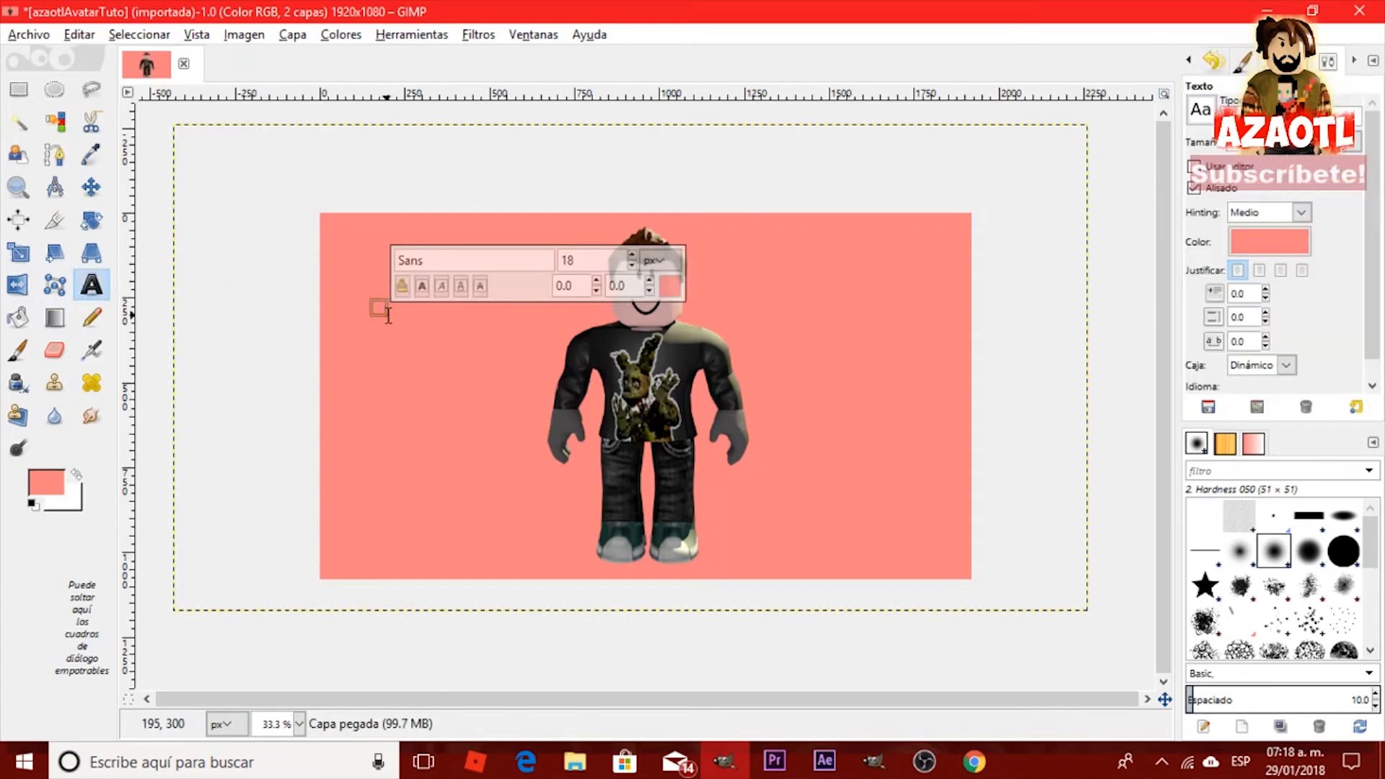
pyautogui.write('Azaot')
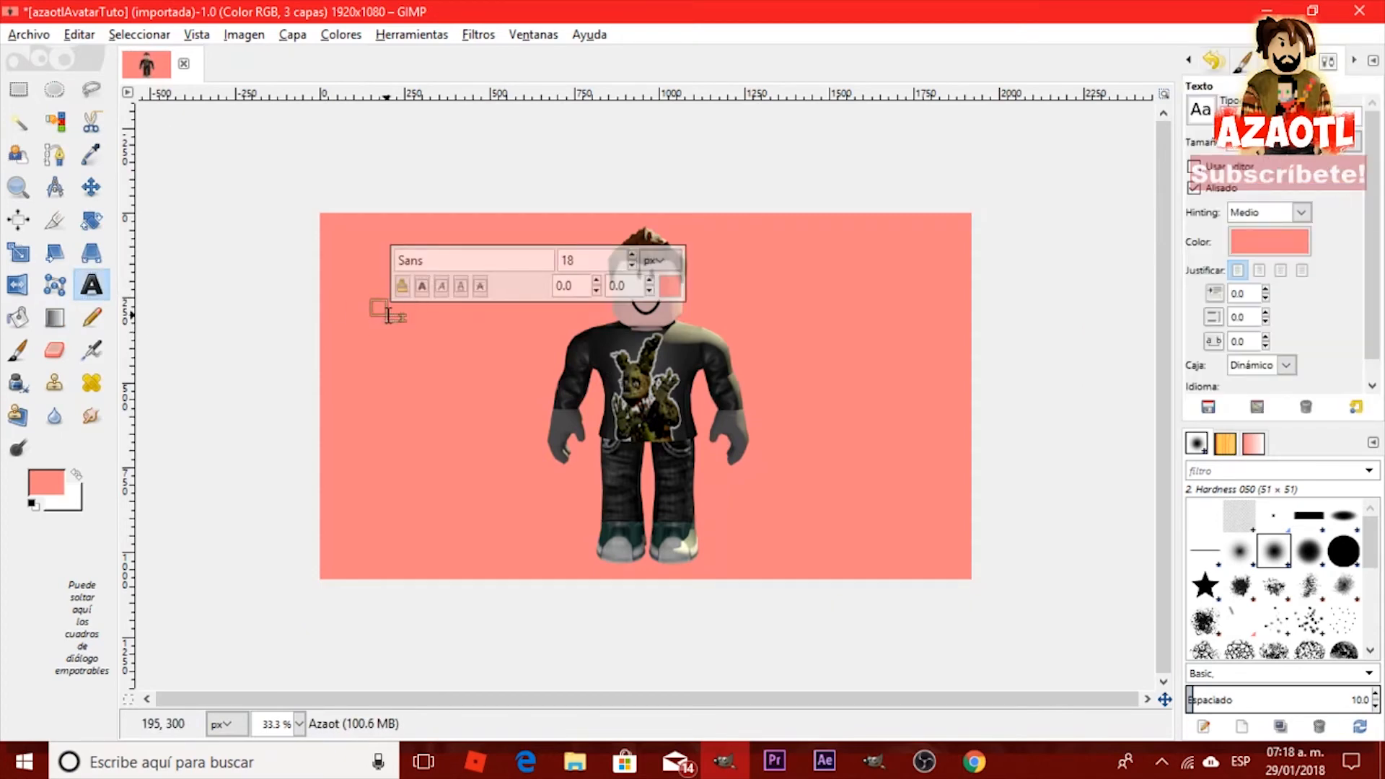
pyautogui.write('l, Please LIKE')
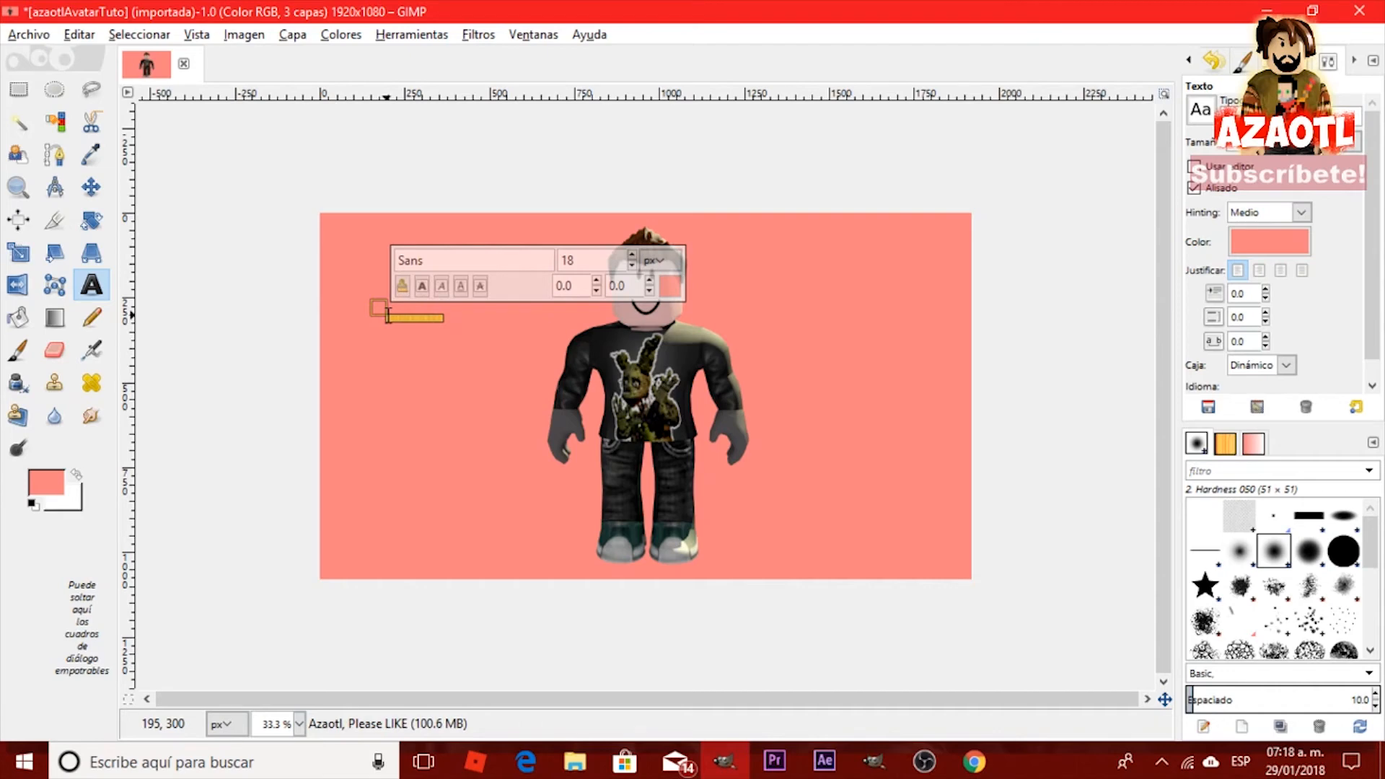
# Format the text in the ObelixPro font at 140 px in white.
pyautogui.doubleClick(420, 260)
pyautogui.write('ObelixPro')
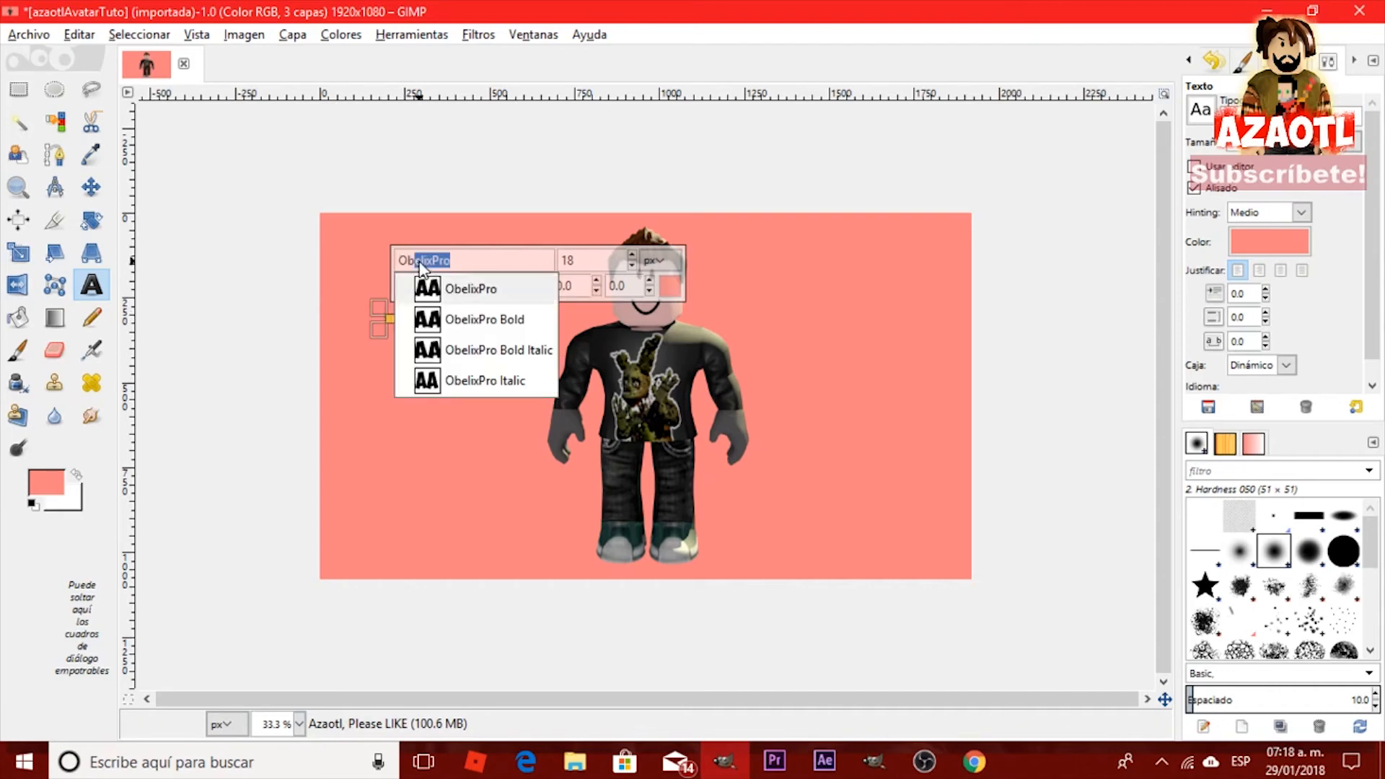
pyautogui.press('Return')
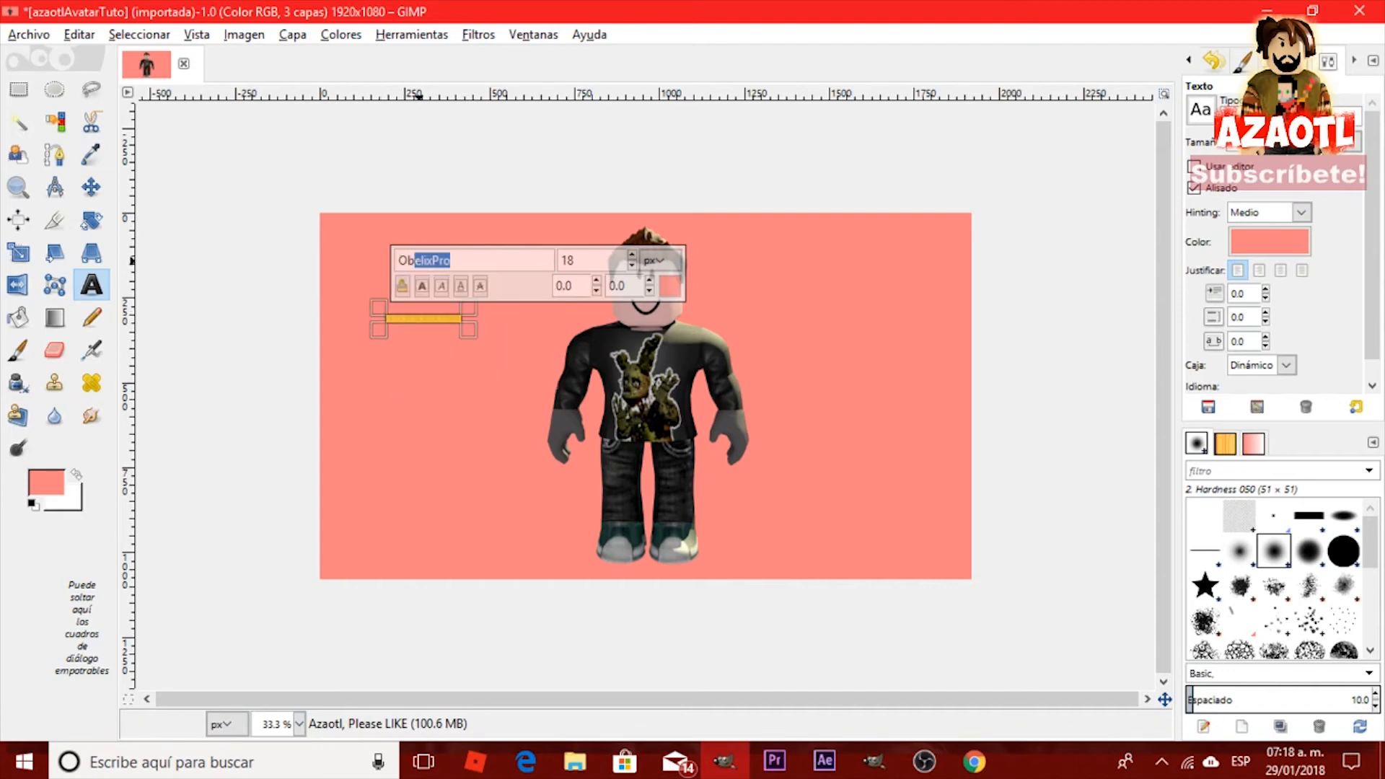
pyautogui.click(631, 255)
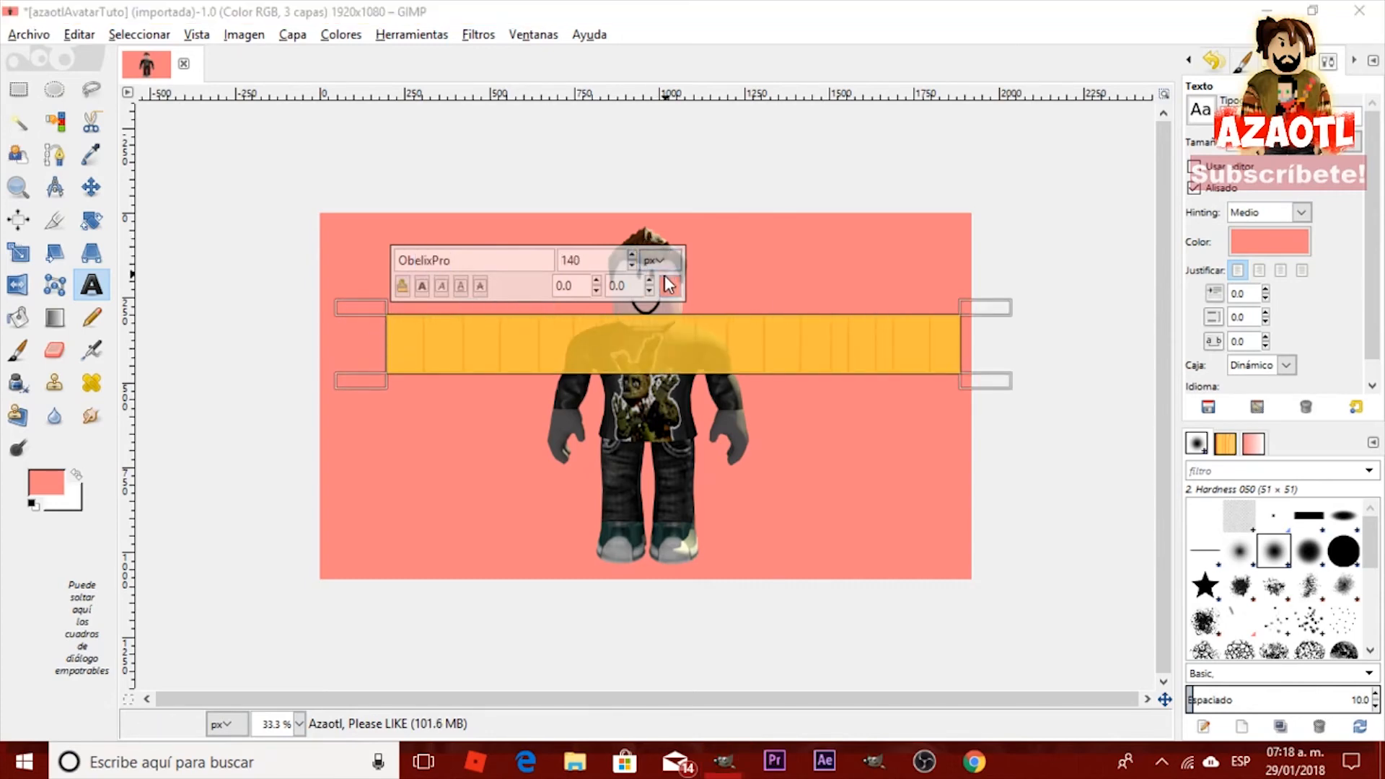
pyautogui.click(668, 285)
pyautogui.moveTo(616, 313); pyautogui.dragTo(671, 377)
pyautogui.click(722, 440)
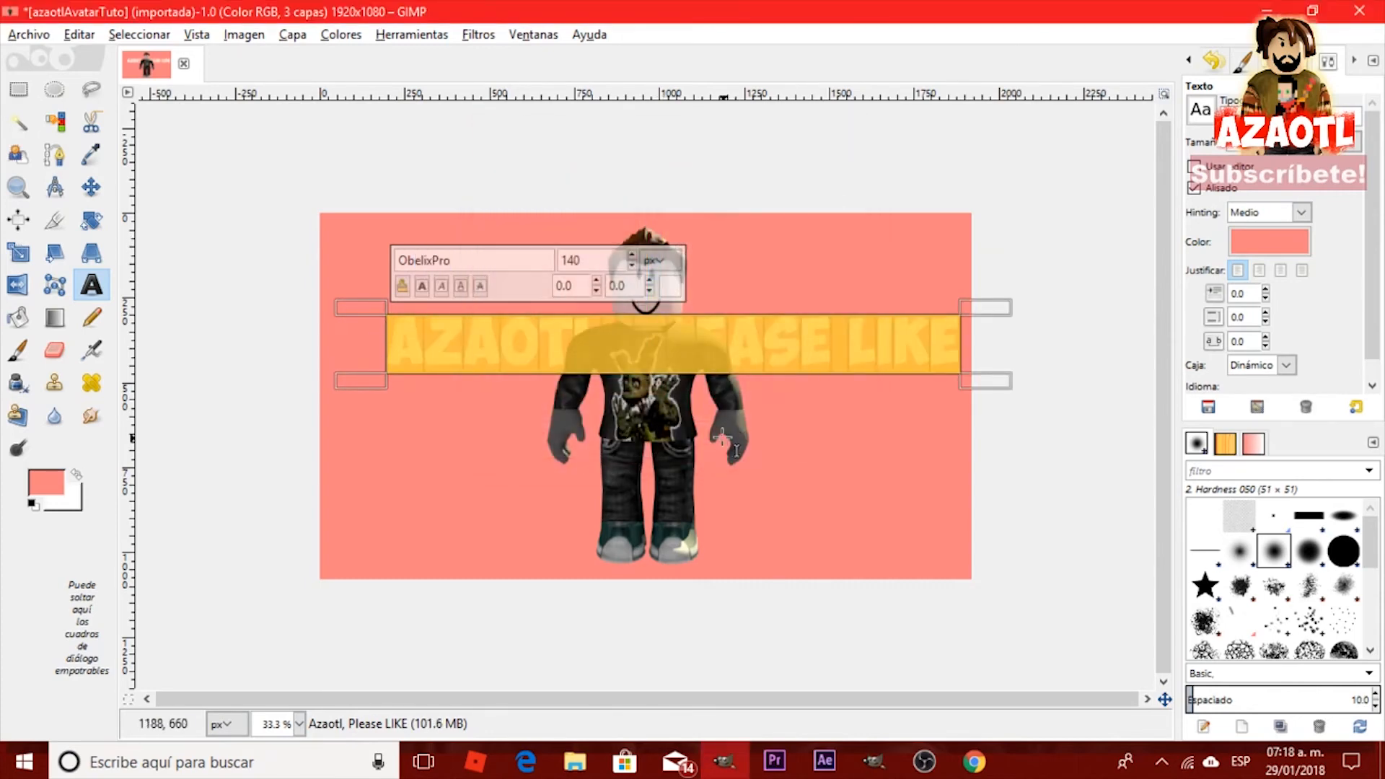
pyautogui.press('BackSpace')
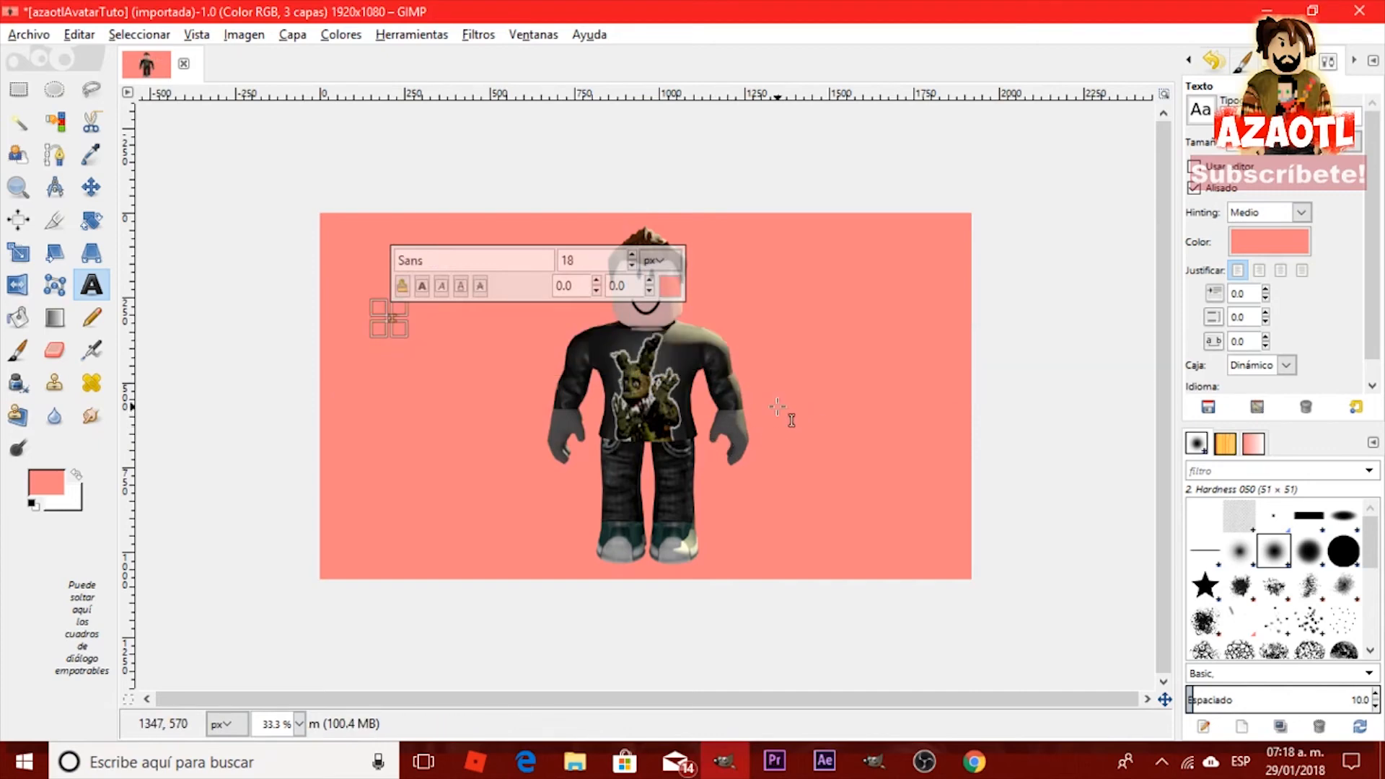
pyautogui.hotkey('ctrl', 'z')
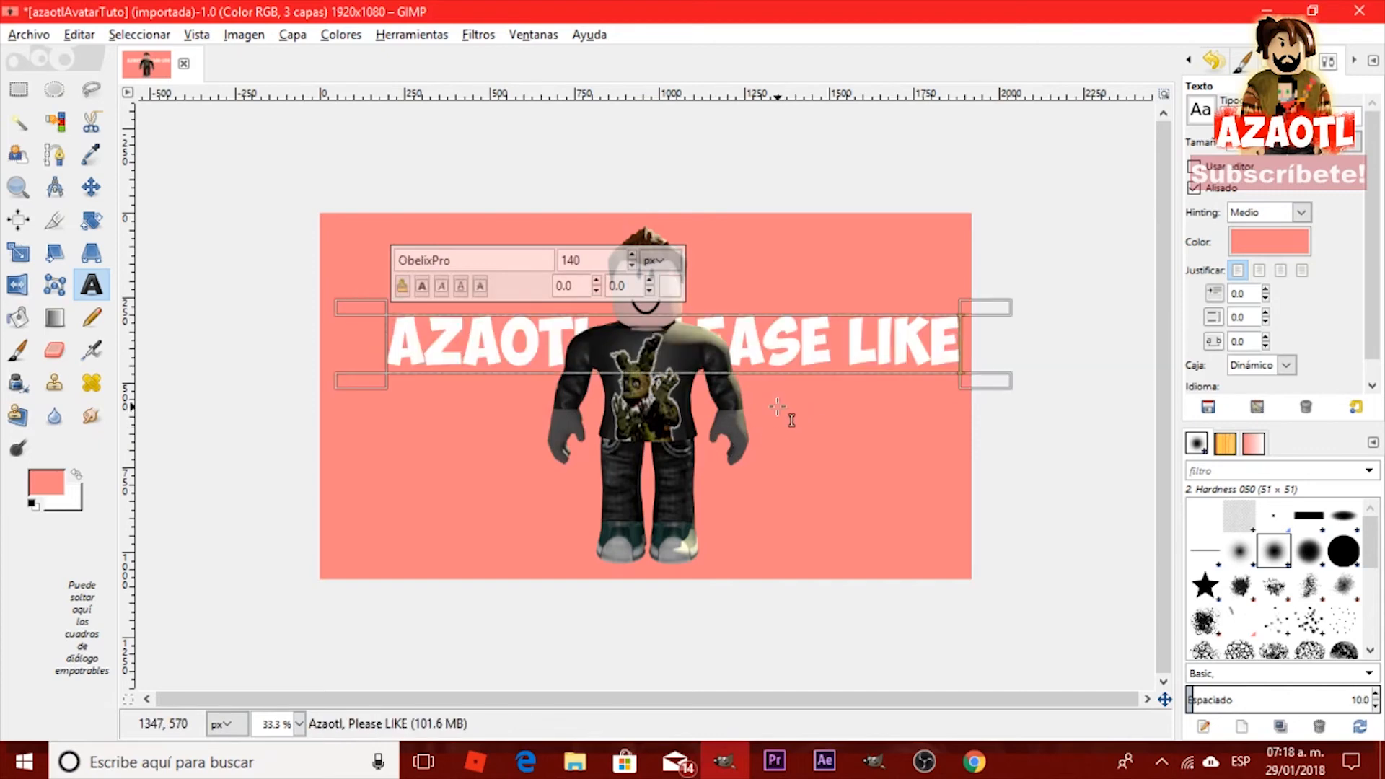
# Move the text to the top of the image and shift the character down below it.
pyautogui.click(85, 190)
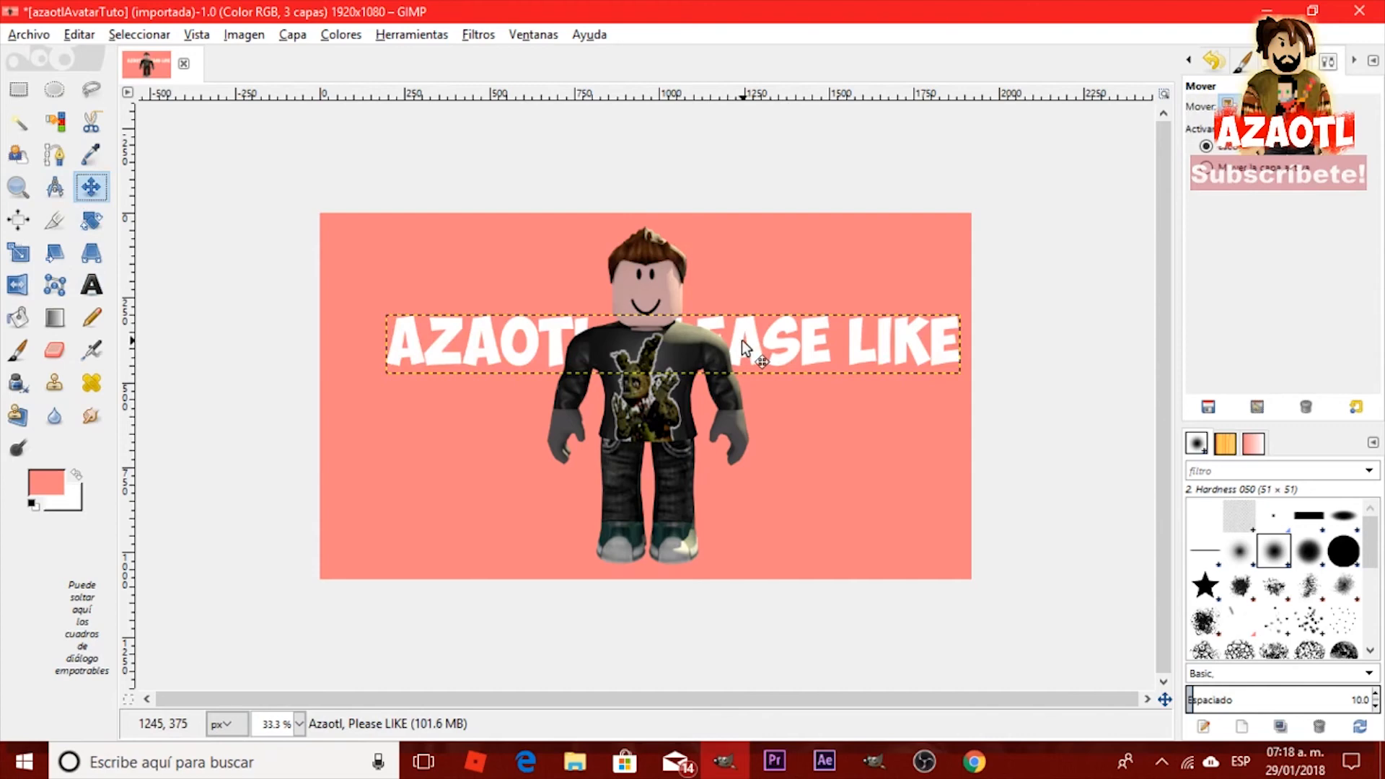
pyautogui.moveTo(741, 339); pyautogui.dragTo(706, 256)
pyautogui.moveTo(661, 362); pyautogui.dragTo(684, 422)
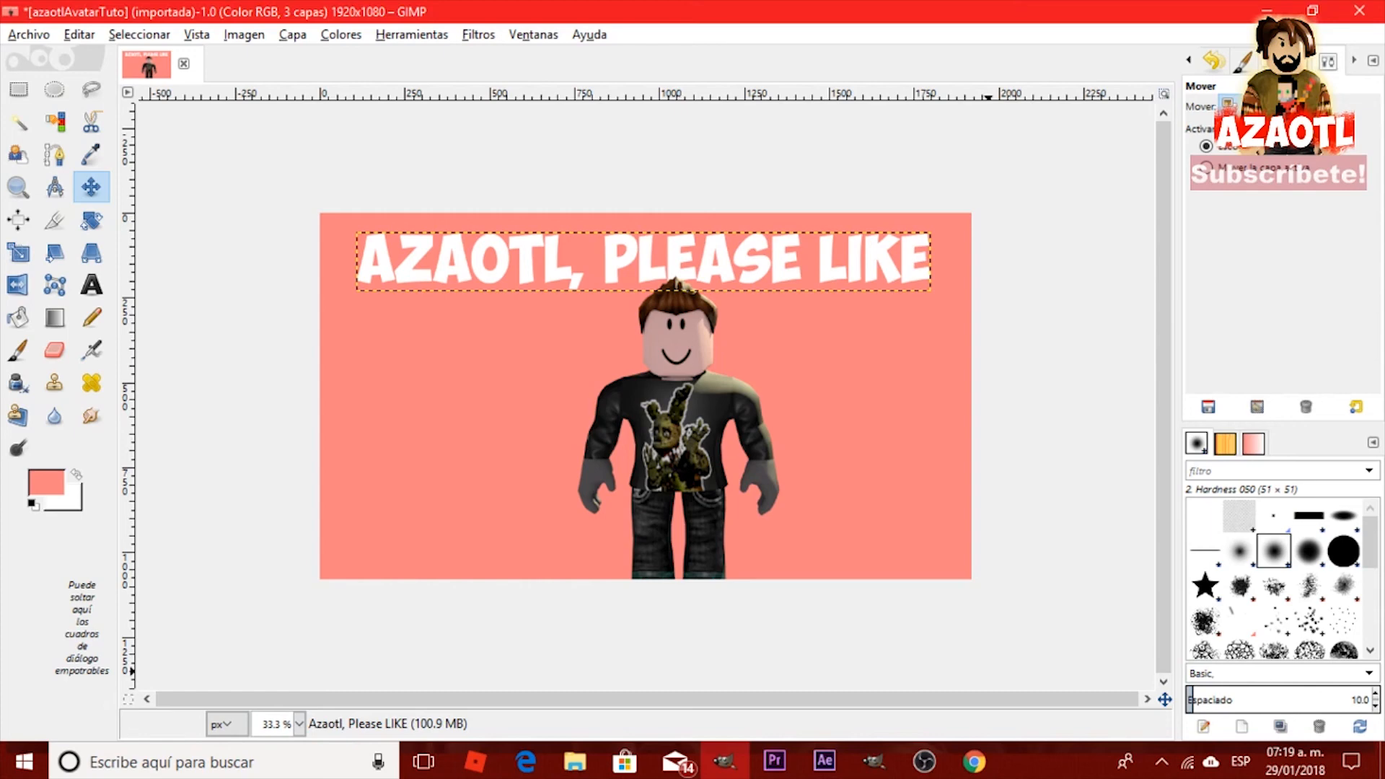
# Add azaotl tutorial.png as a new layer and hide the original character layer.
pyautogui.moveTo(723, 581); pyautogui.dragTo(699, 501)
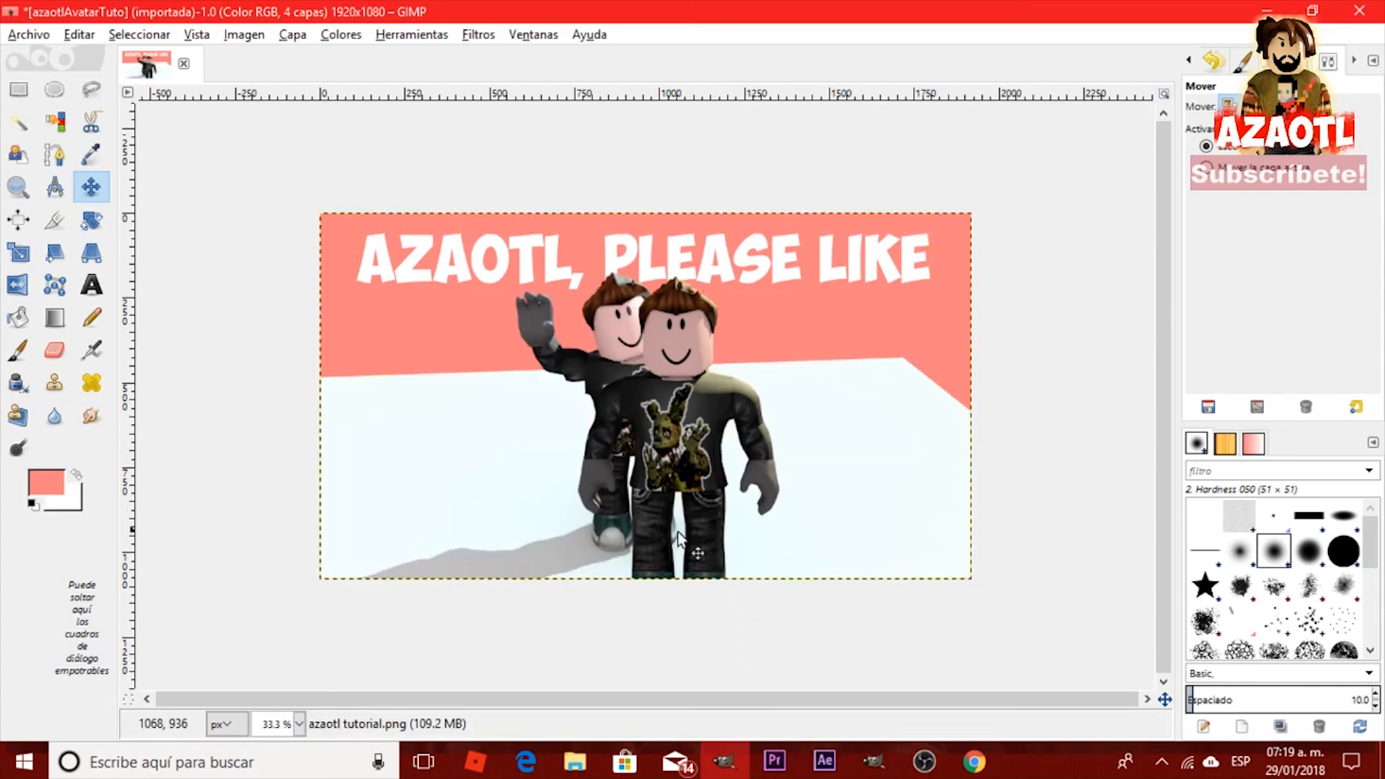
pyautogui.rightClick(1249, 70)
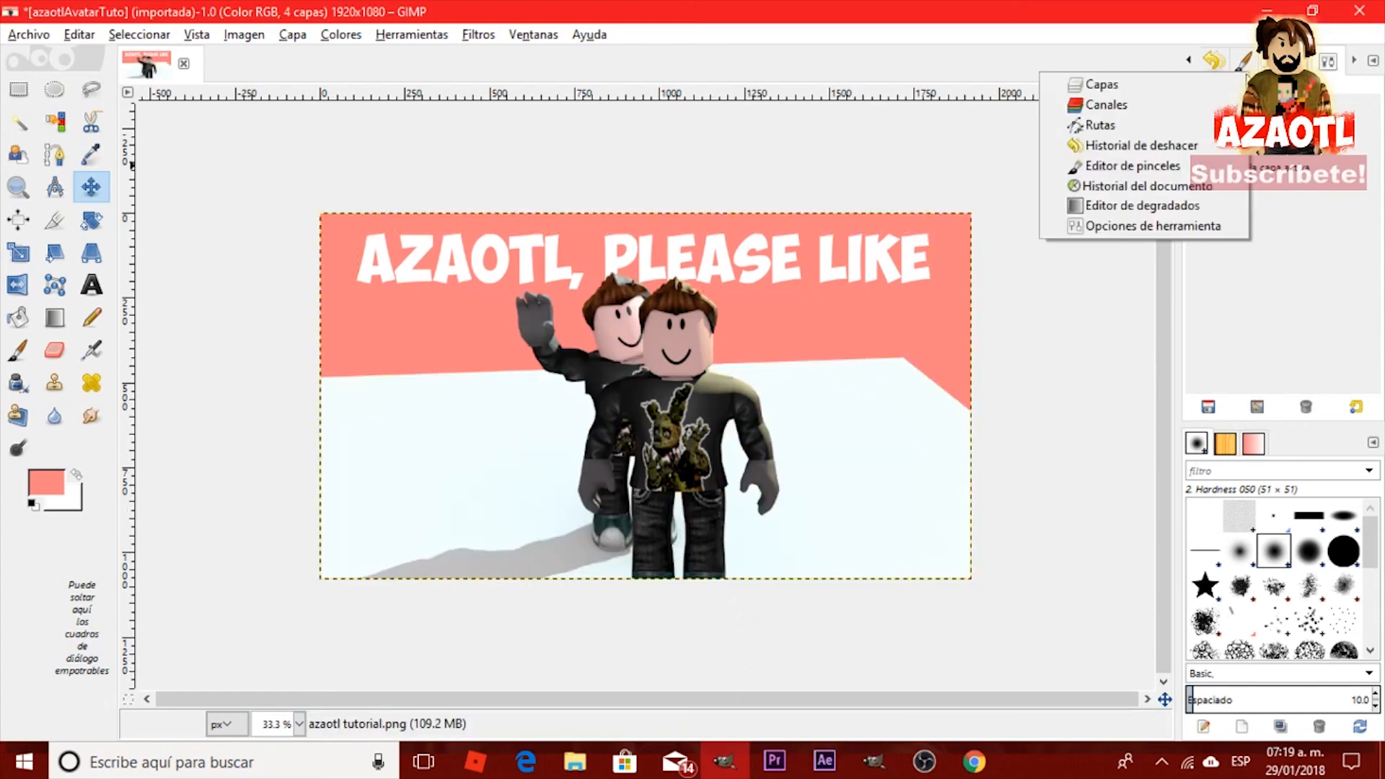
pyautogui.click(1235, 78)
pyautogui.click(1201, 172)
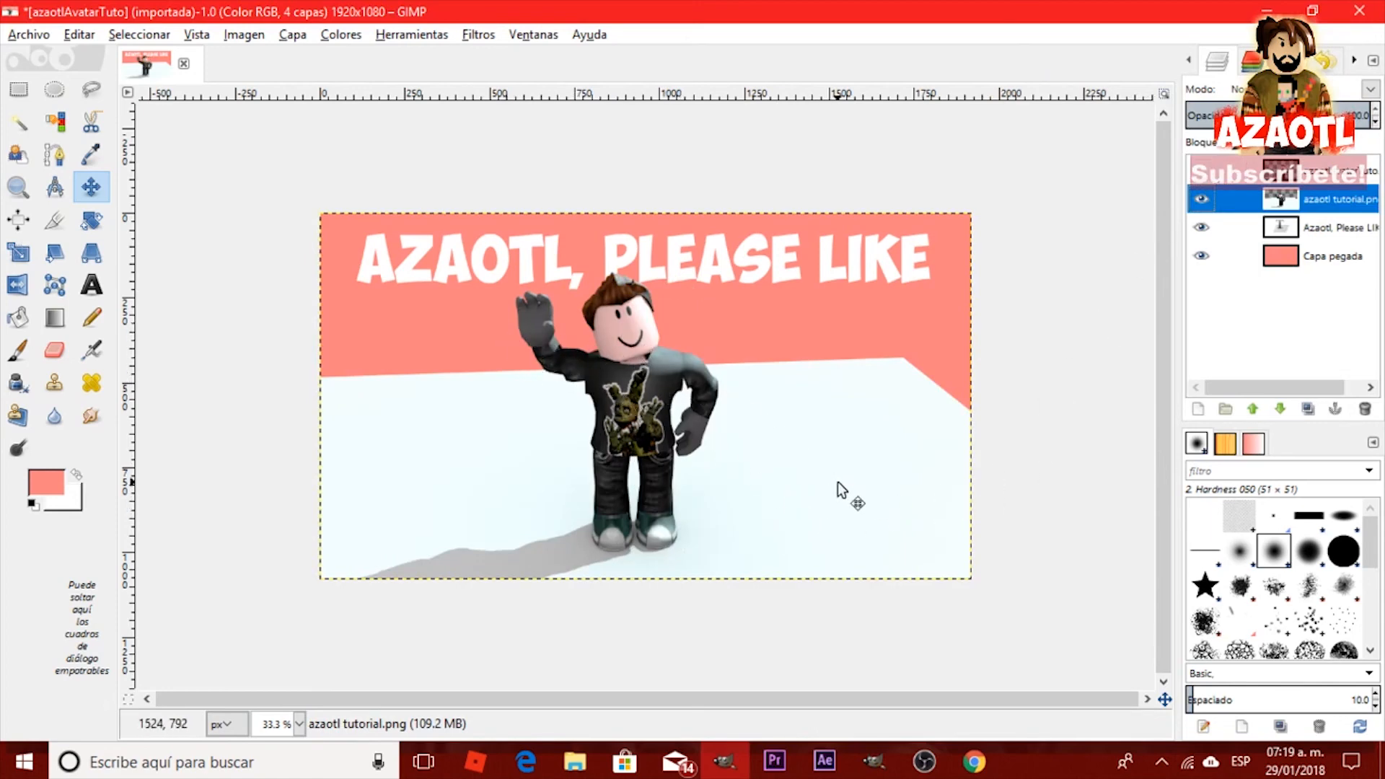
pyautogui.moveTo(841, 483)
pyautogui.mouseDown()
pyautogui.moveTo(866, 475)
pyautogui.moveTo(838, 487)
pyautogui.mouseUp()
pyautogui.moveTo(868, 639)
pyautogui.mouseDown(button='middle')
pyautogui.moveTo(814, 622)
pyautogui.moveTo(867, 622)
pyautogui.mouseUp(button='middle')
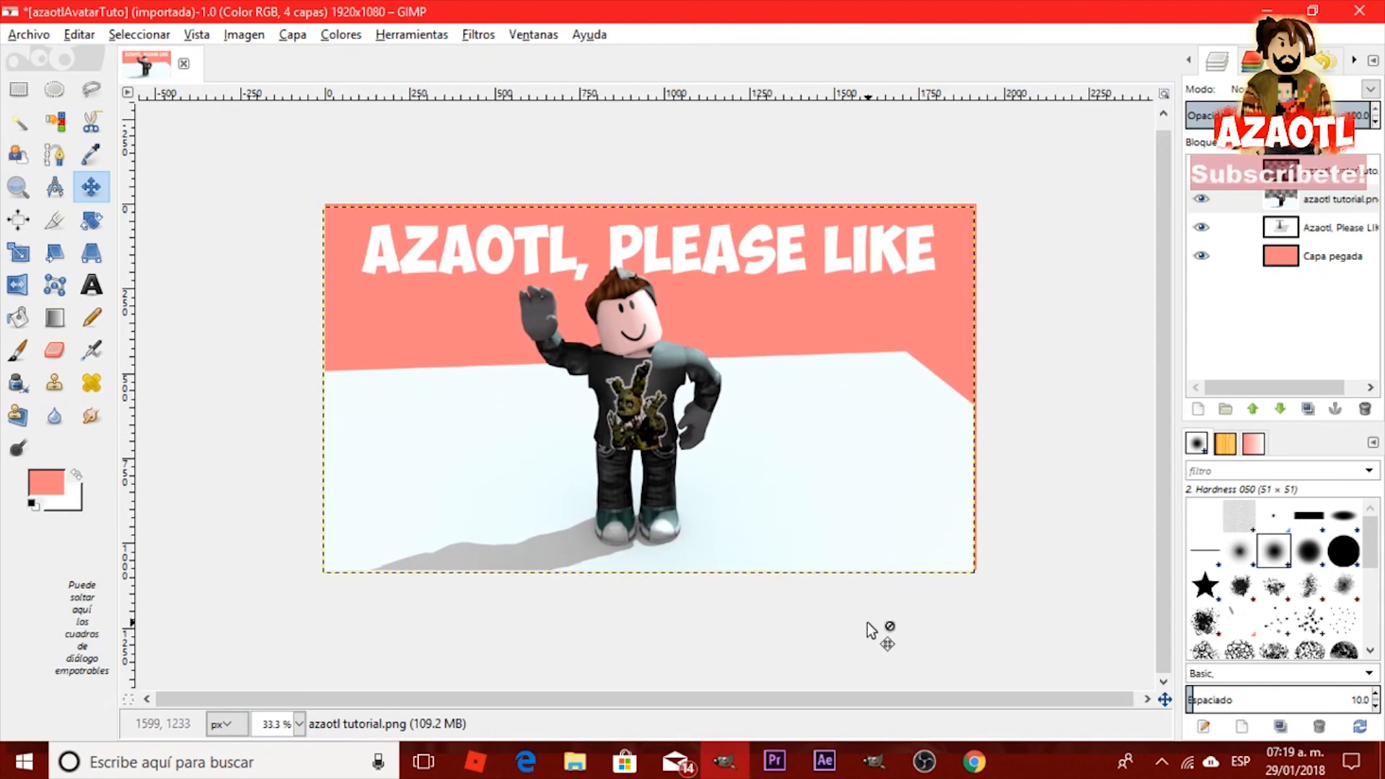
pyautogui.click(857, 536)
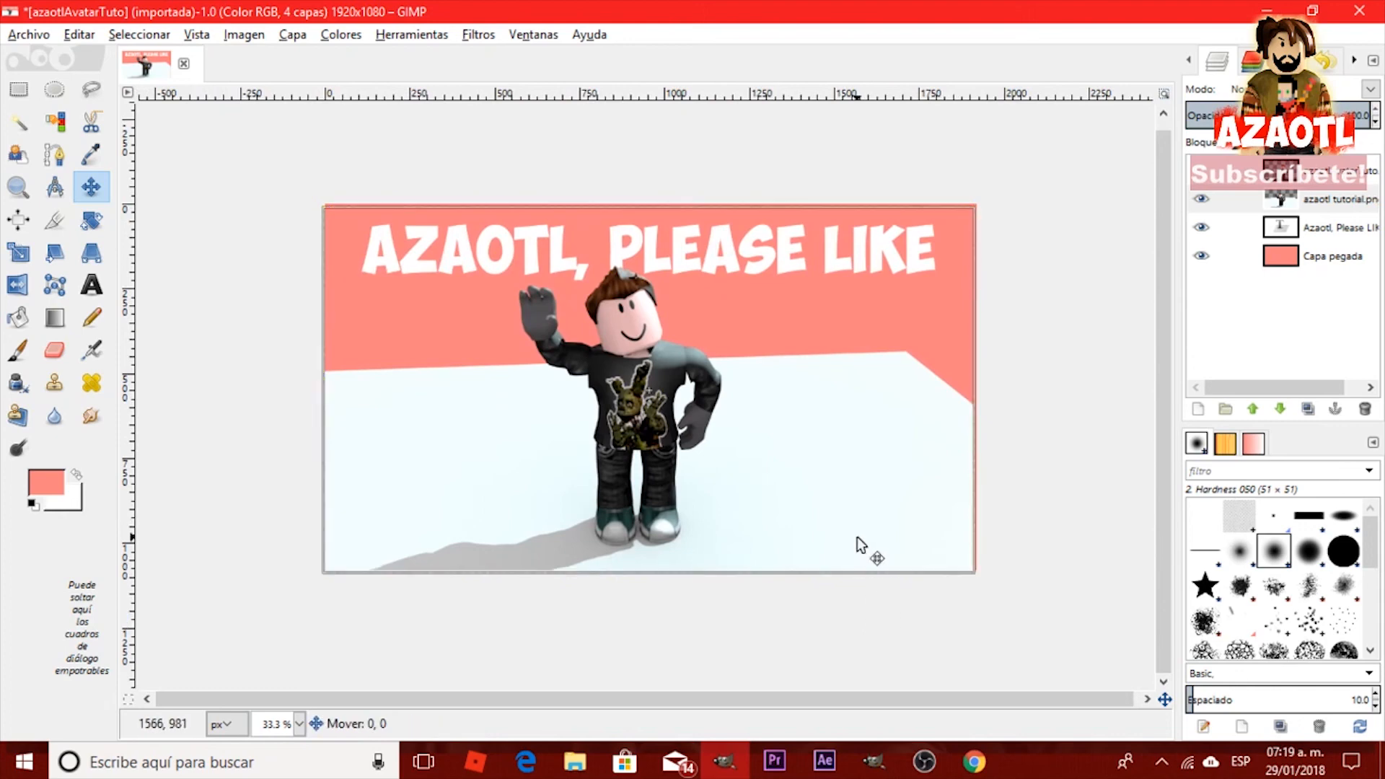